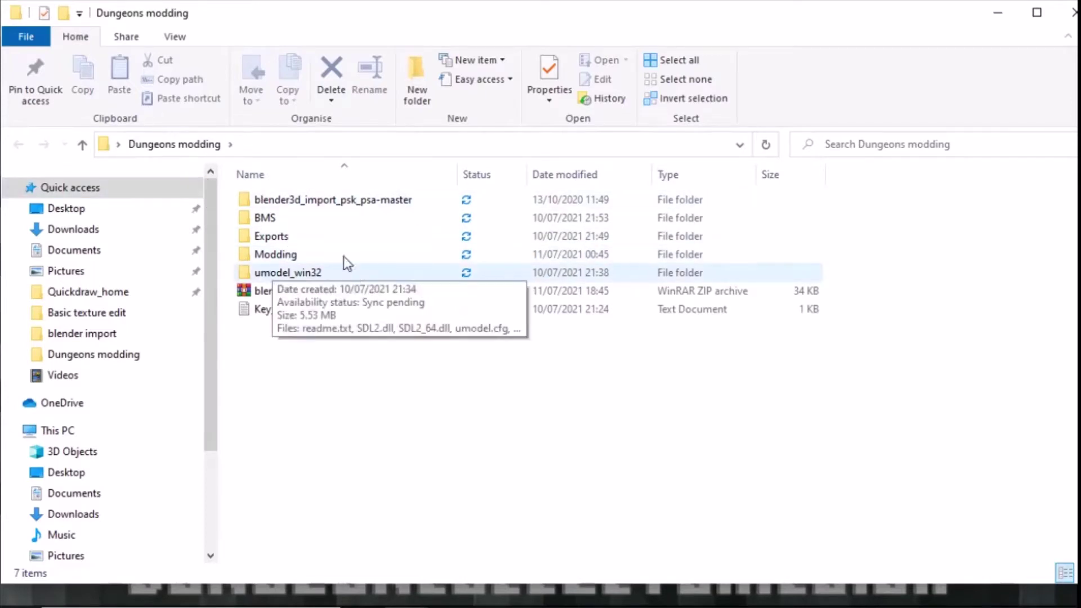
- Browse the exports through Umodel - 1.9.3.0 > Game > Actors > Equipment
left_click(284, 237)
key("Return")
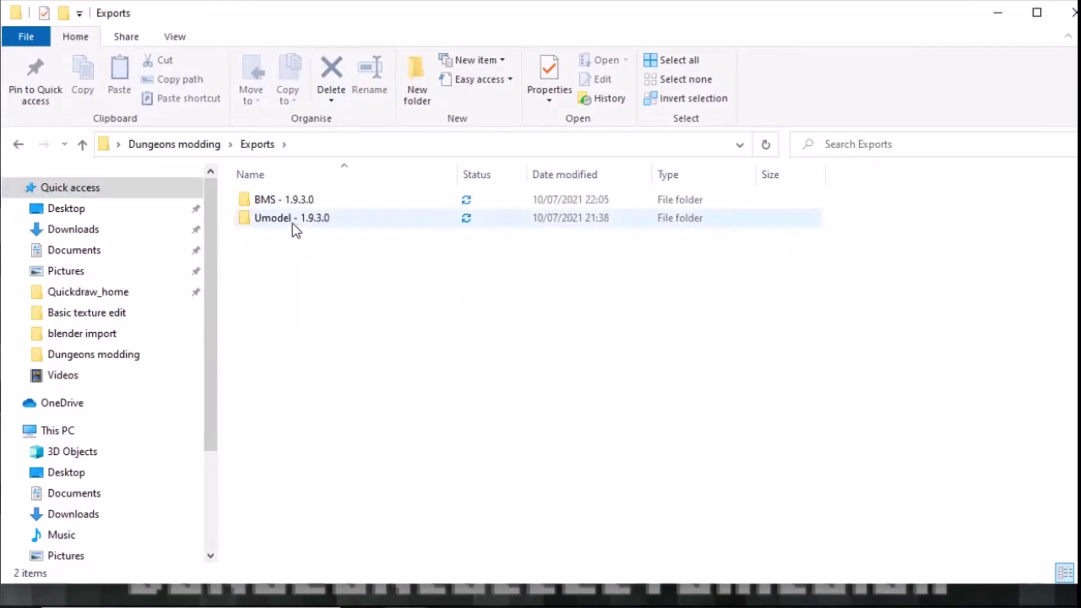
double_click(290, 222)
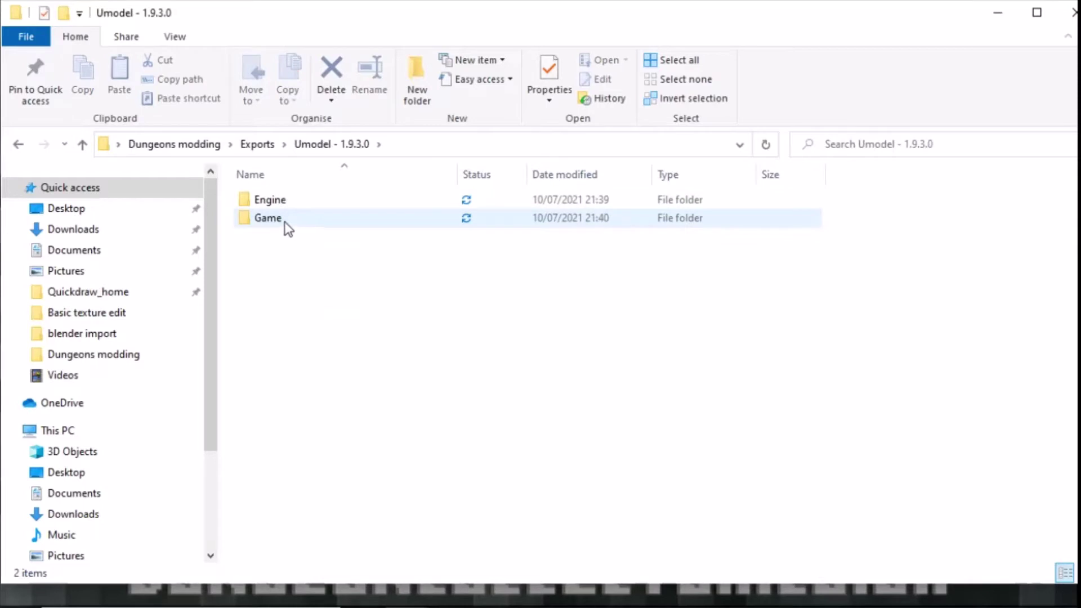
double_click(285, 221)
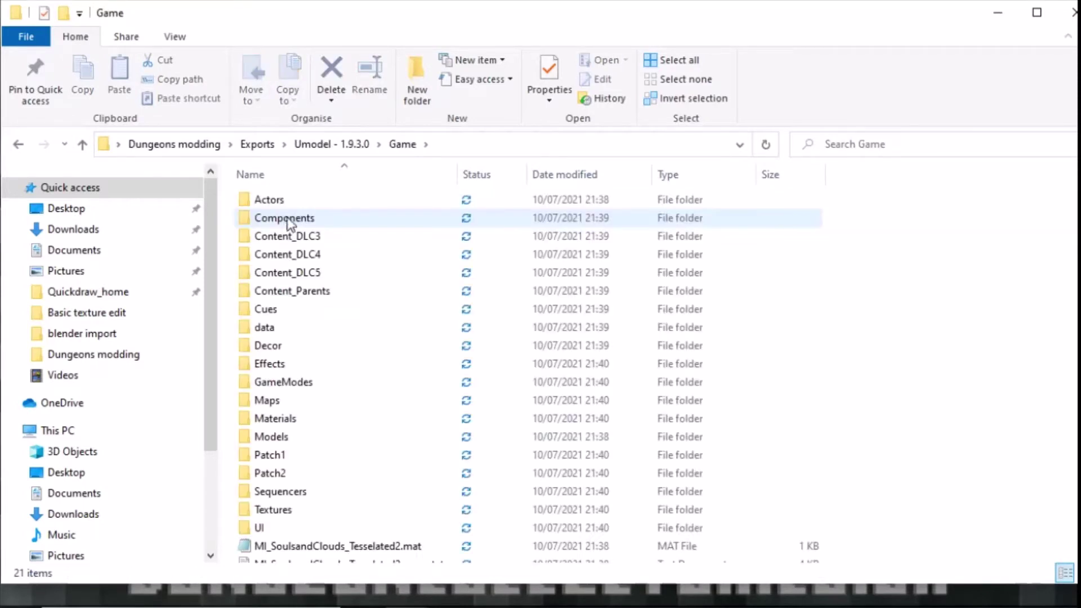
double_click(296, 204)
double_click(292, 218)
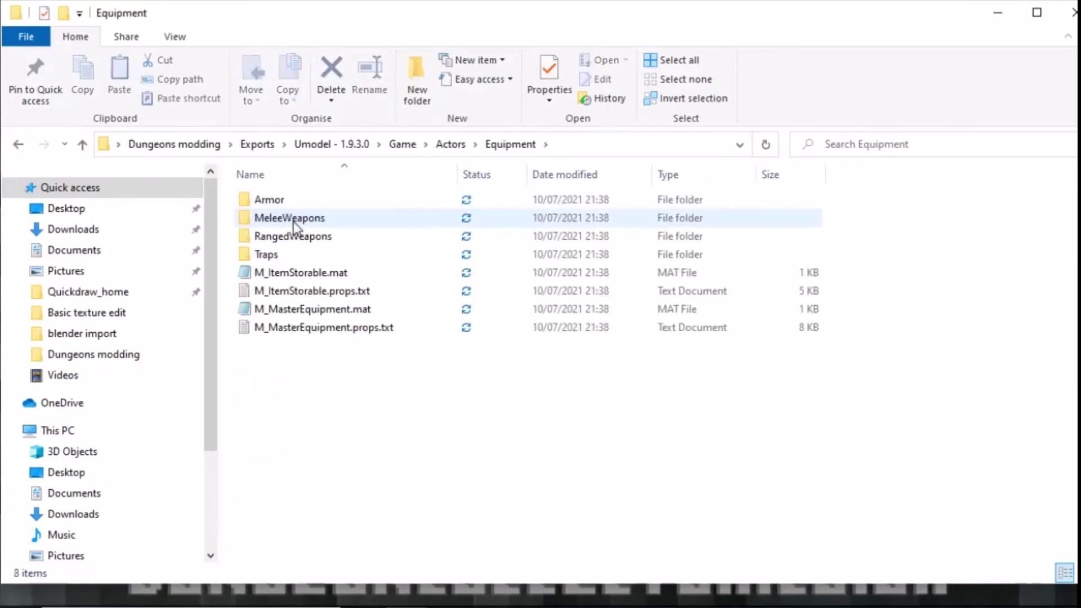
- Open MeleeWeapons > Axe to show its files, then start a second Explorer window
double_click(333, 222)
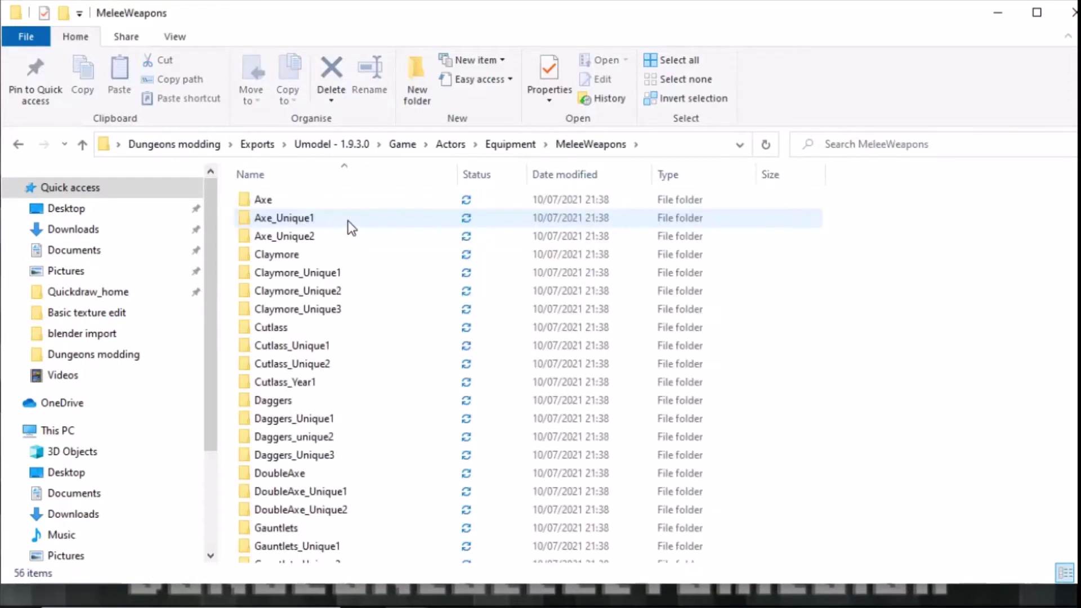
left_click(344, 204)
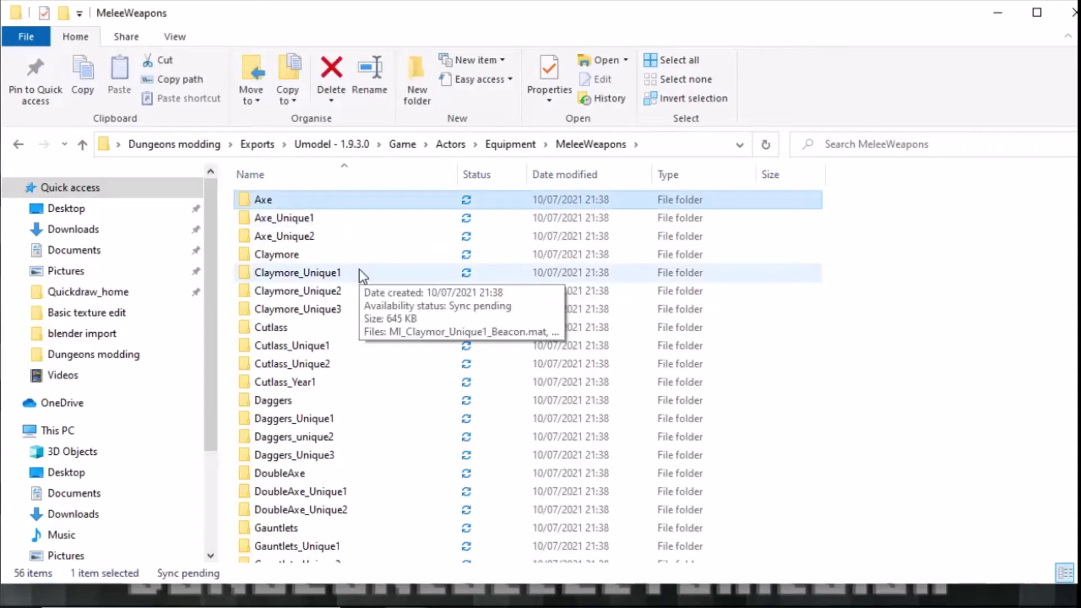
double_click(270, 200)
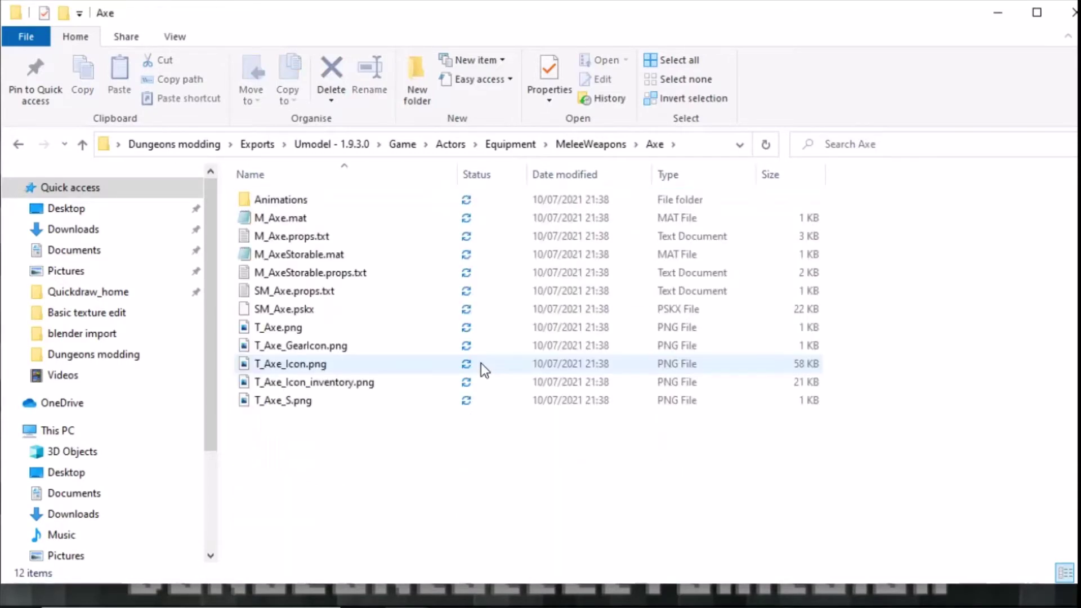
mouse_move(278, 382)
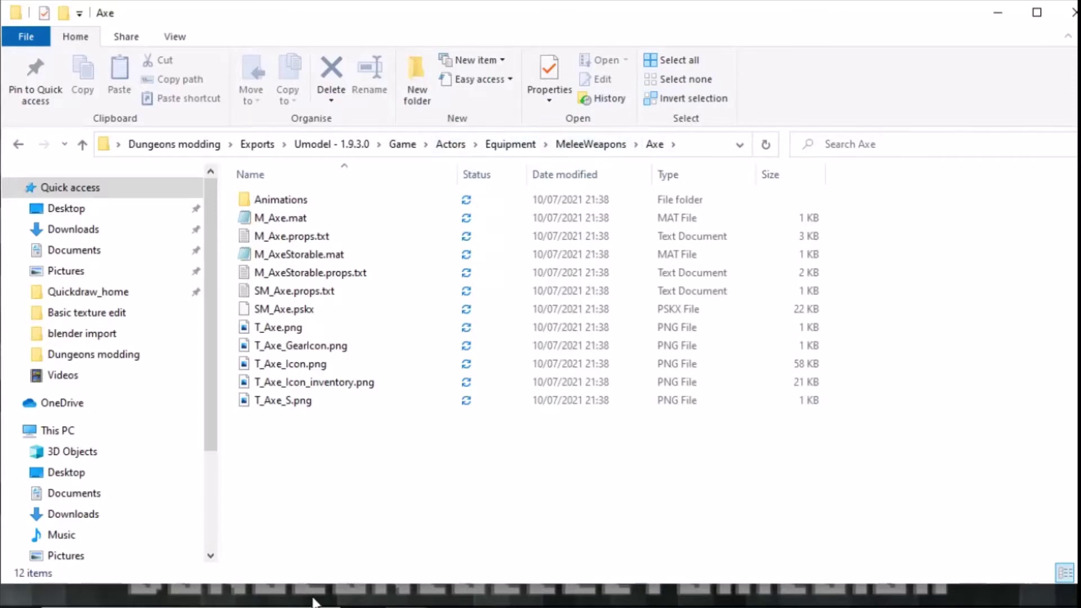
key("super+e")
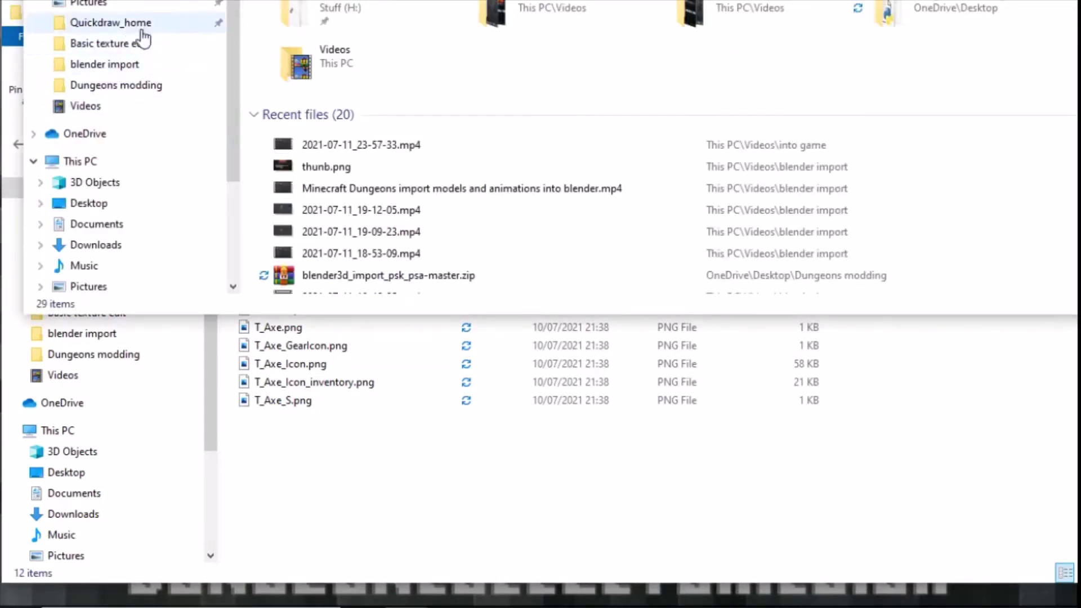
- Show Dungeons modding > Modding > Dungeons-Mod-Kit-master > UE4Project > Content, placed beneath the Axe window
left_click(139, 87)
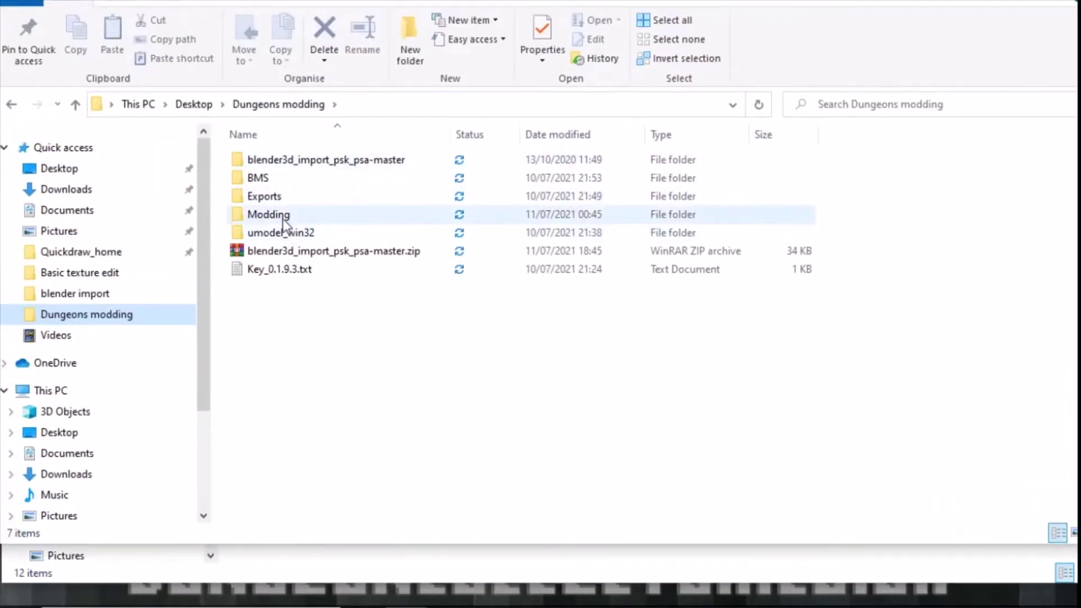
double_click(276, 217)
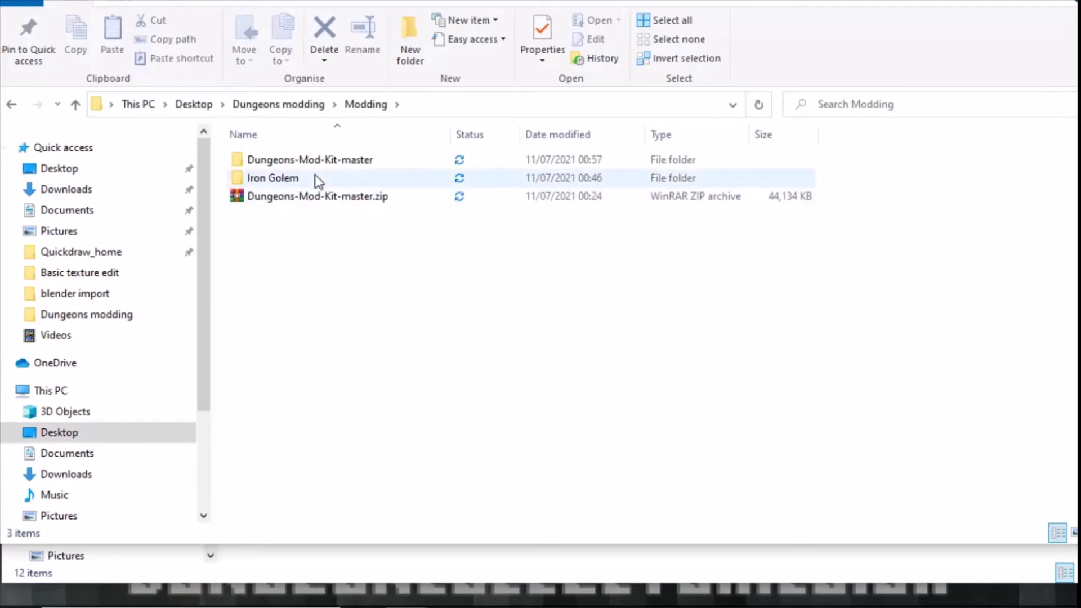
double_click(295, 160)
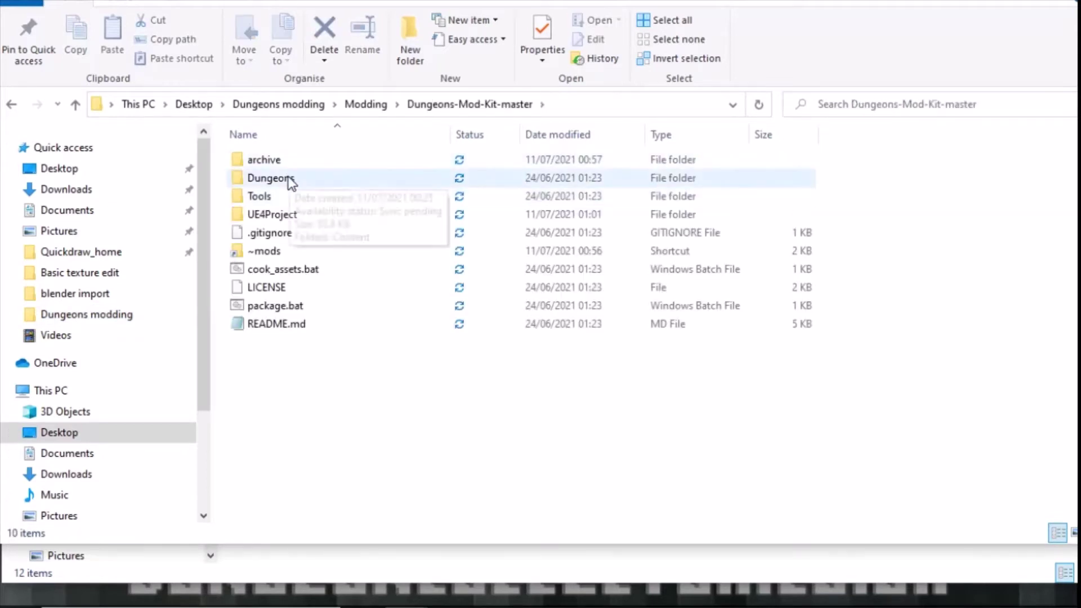
double_click(313, 215)
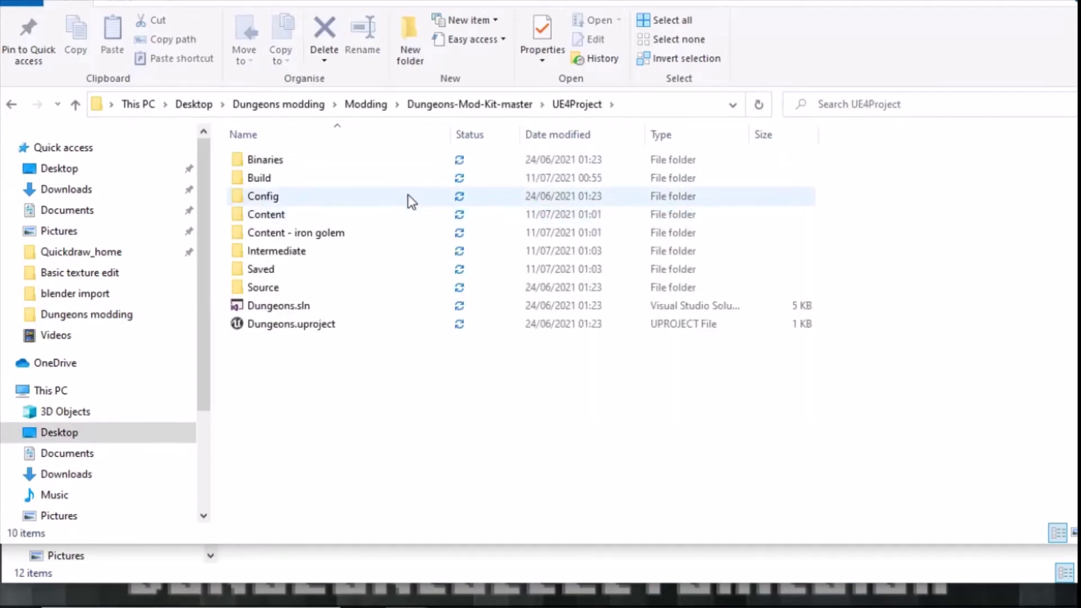
double_click(285, 216)
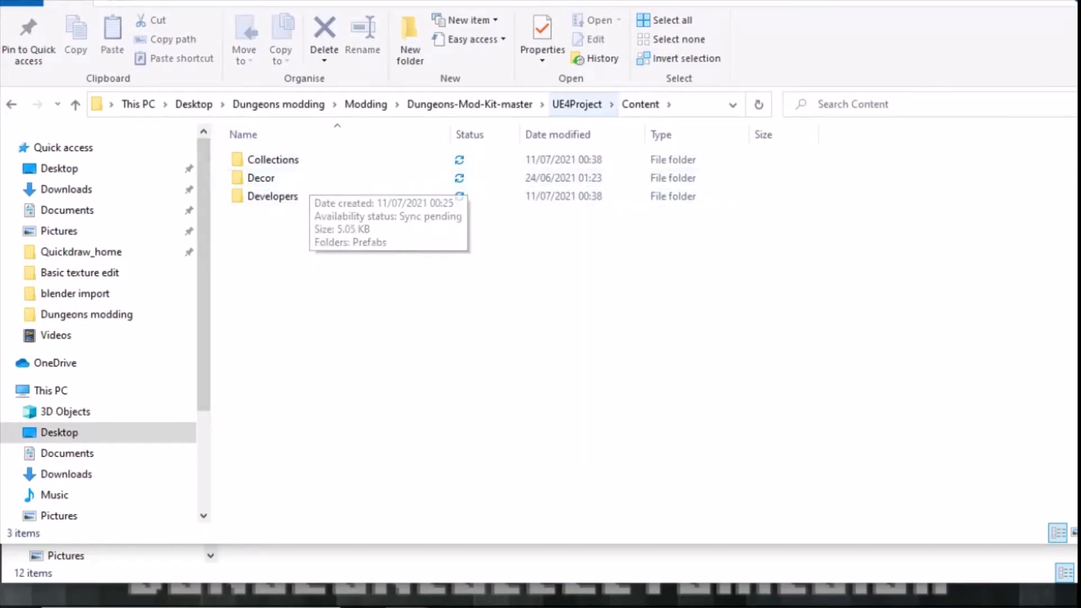
left_click_drag(684, 113, 633, 178)
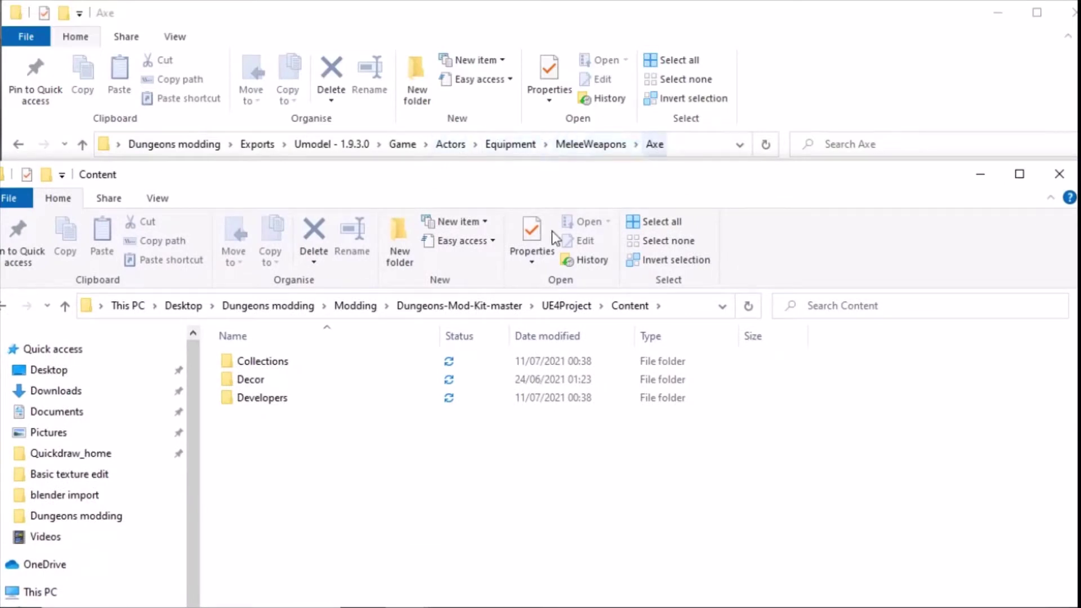
- Create an Actors folder in the mod kit's Content and open it
right_click(278, 458)
mouse_move(367, 426)
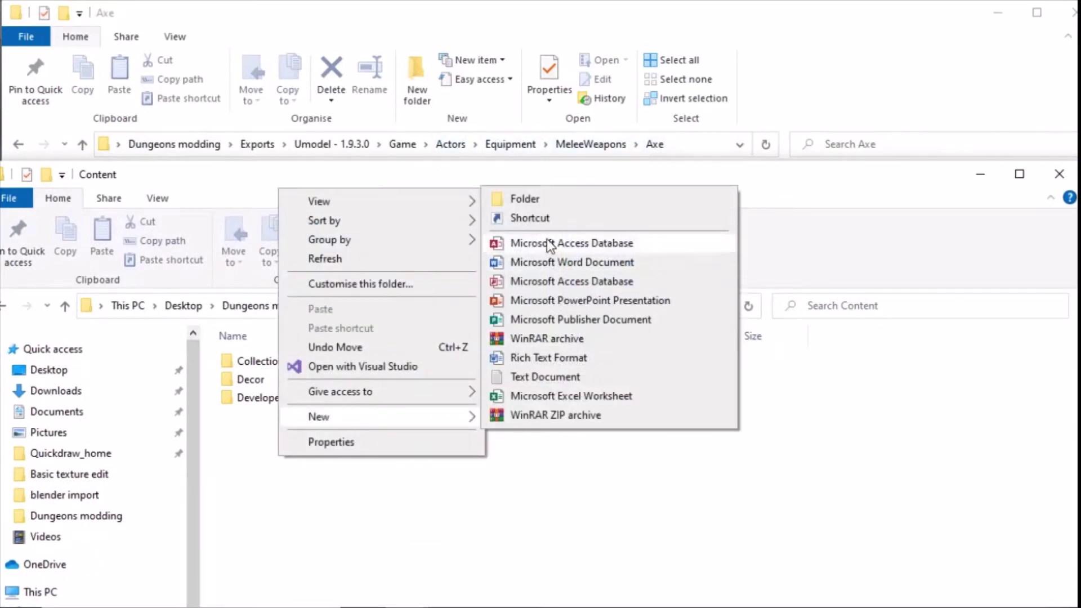
left_click(524, 198)
type("Actors")
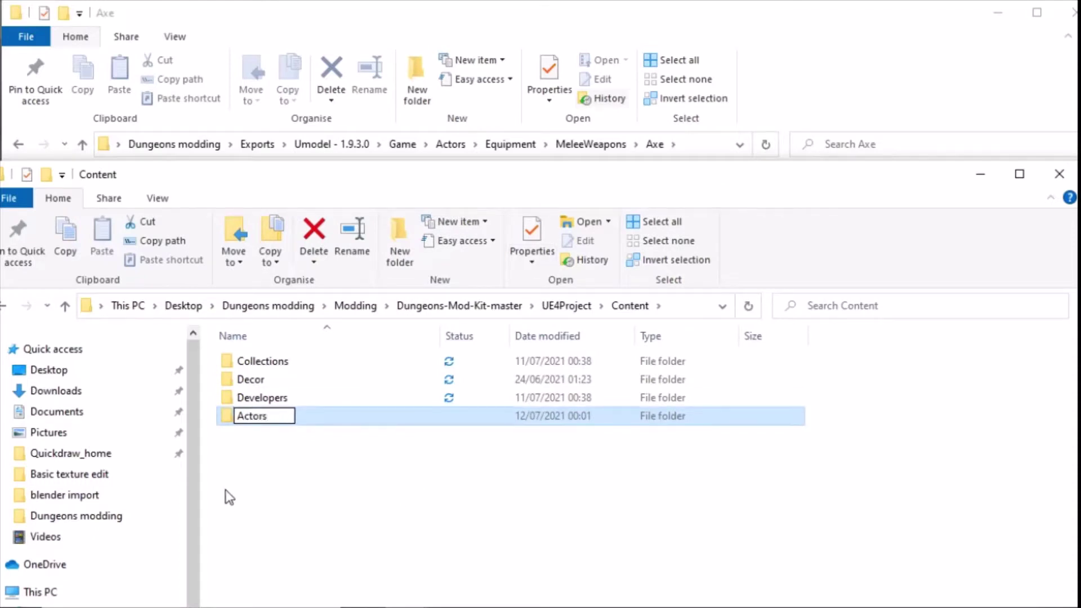
left_click(249, 429)
double_click(251, 365)
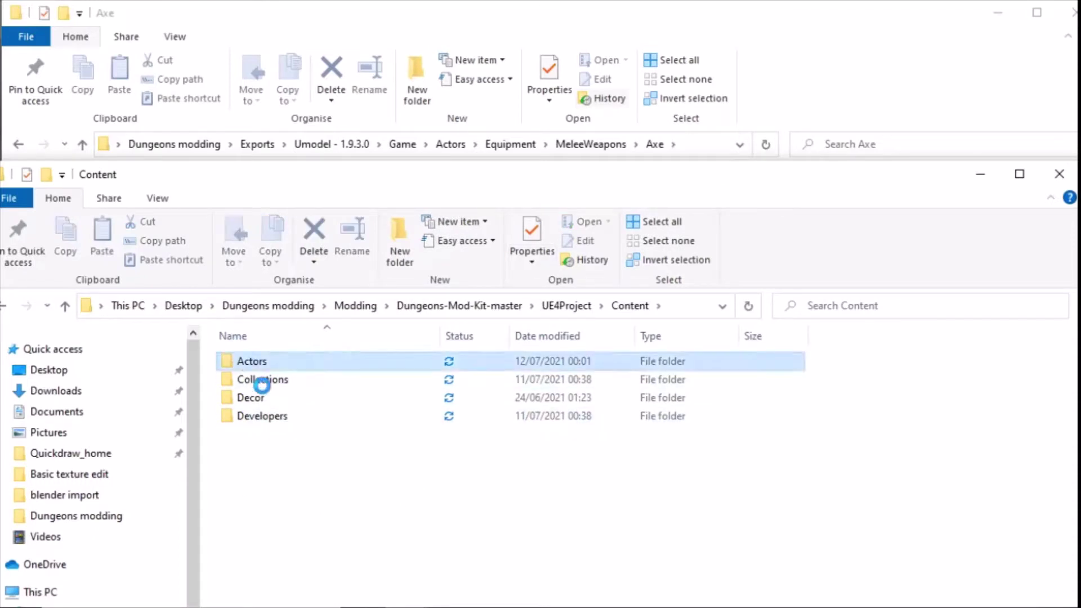
- Create an Equipment folder inside Actors and open it
right_click(282, 437)
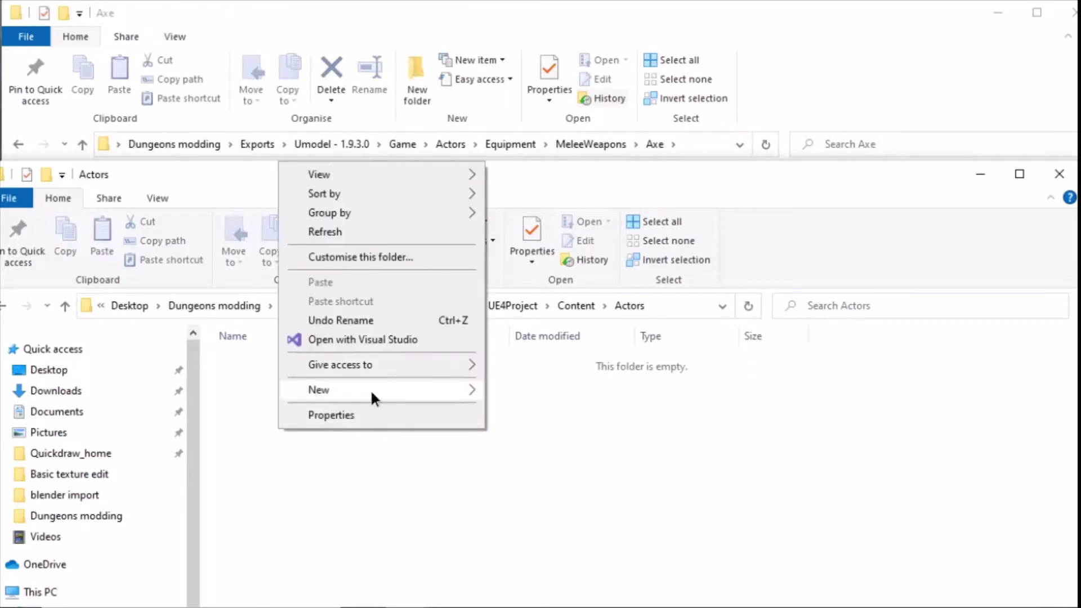
mouse_move(371, 390)
left_click(562, 393)
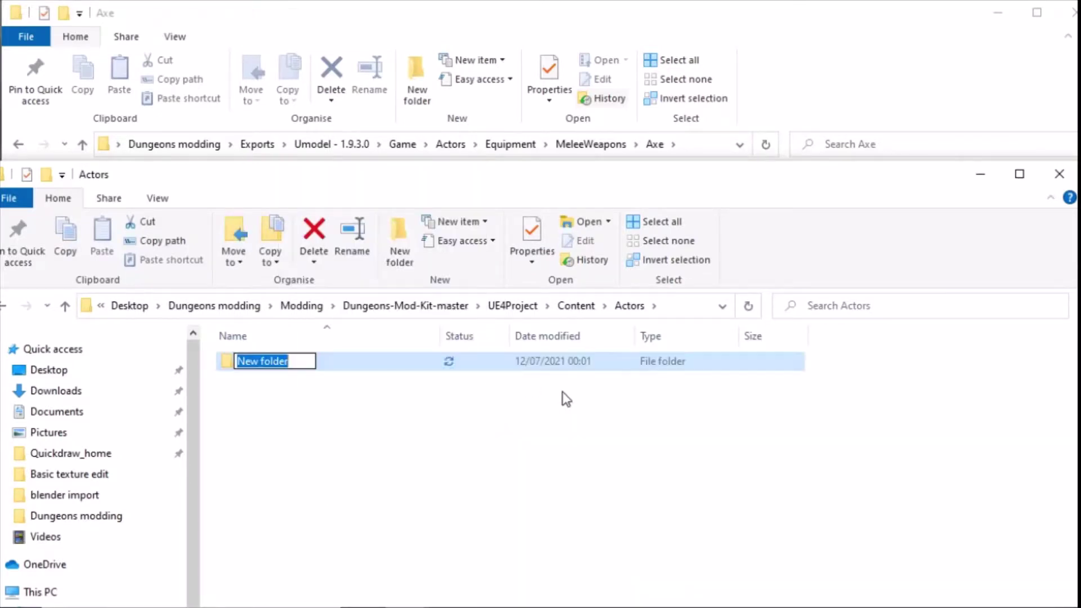
type("Equip")
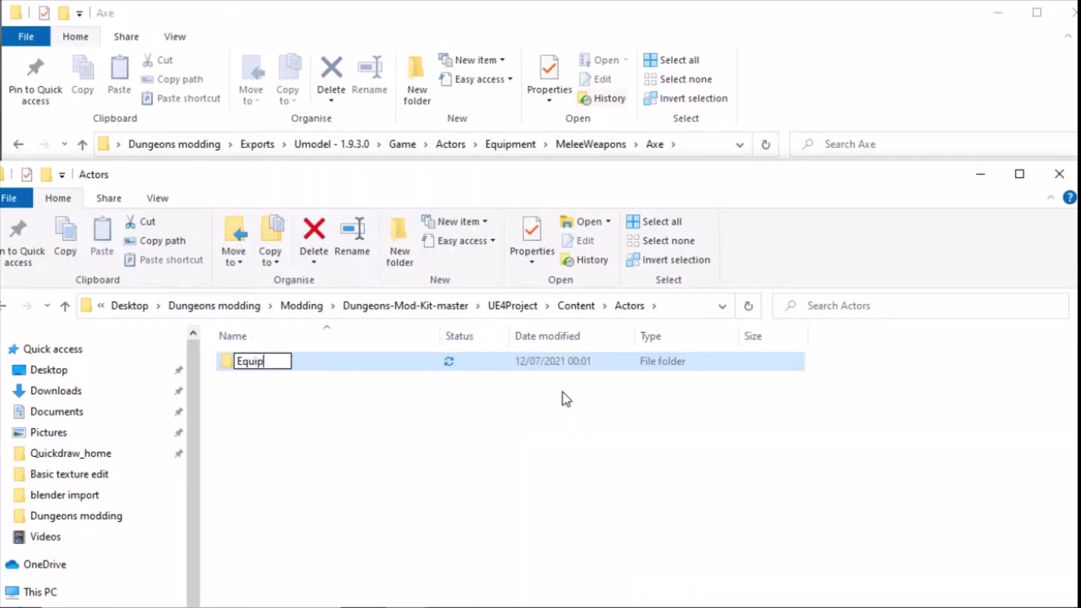
type("ment")
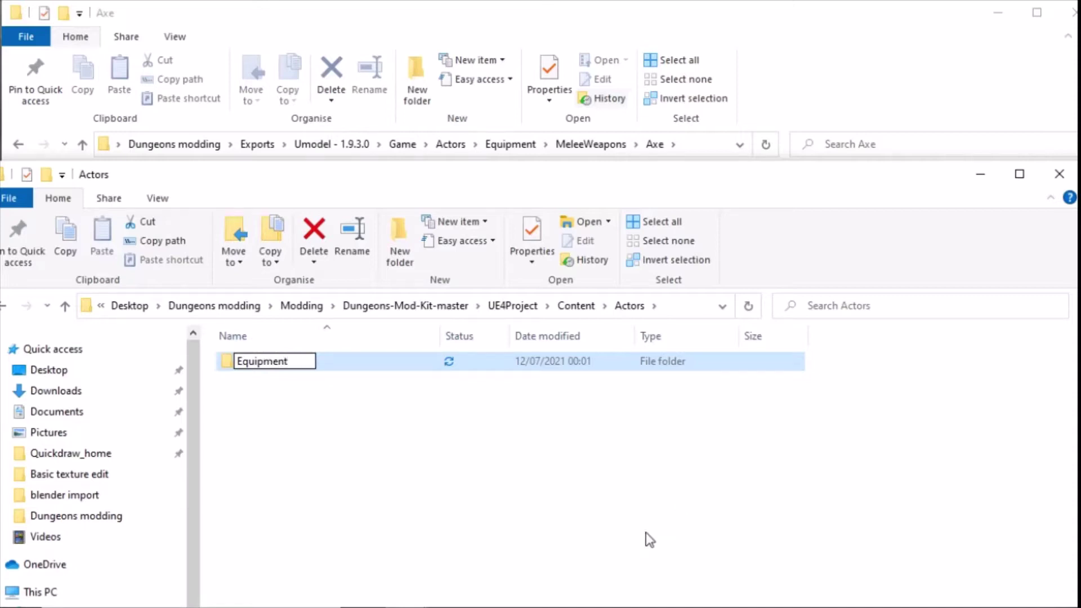
left_click(360, 421)
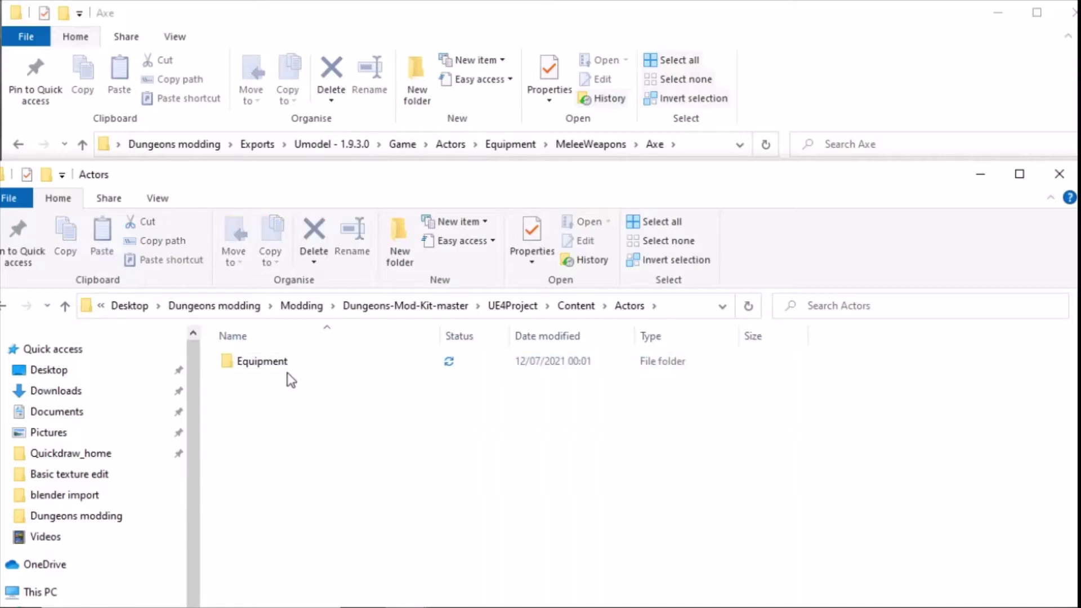
double_click(278, 367)
- Add a New folder with the default name inside Equipment
right_click(300, 407)
mouse_move(366, 374)
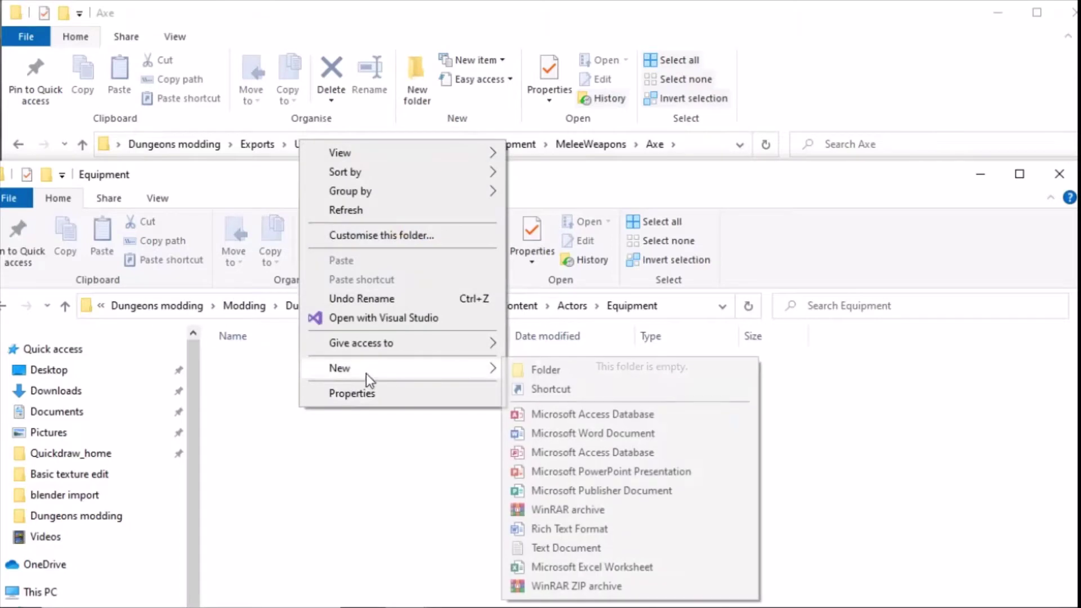
left_click(580, 378)
left_click(432, 427)
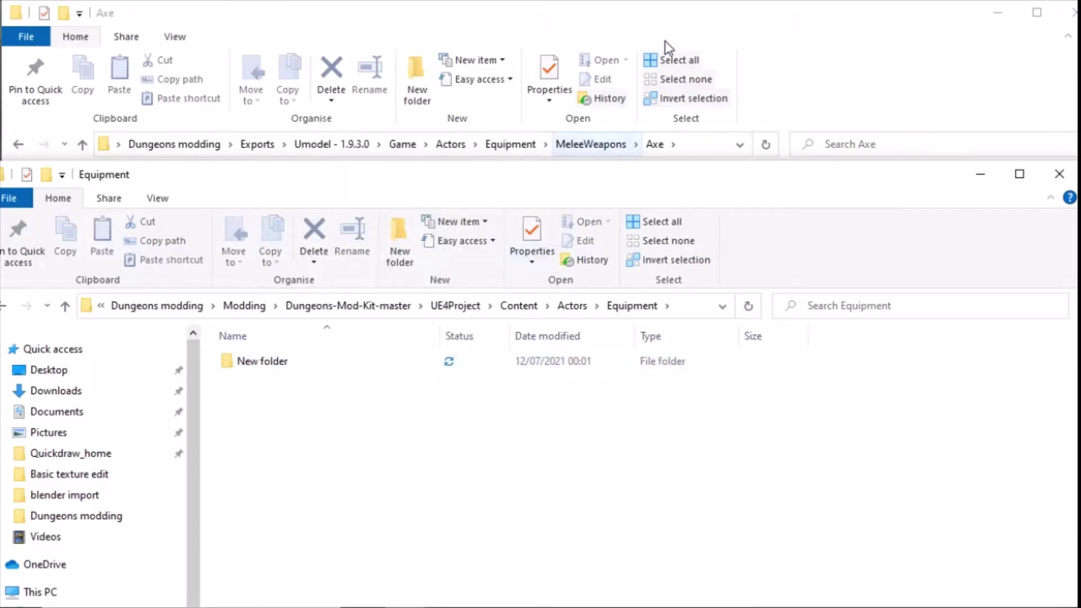
left_click(596, 148)
- Rename the mod kit's new folder to MeleeWeapons, copying the name from the exports
left_click(596, 148)
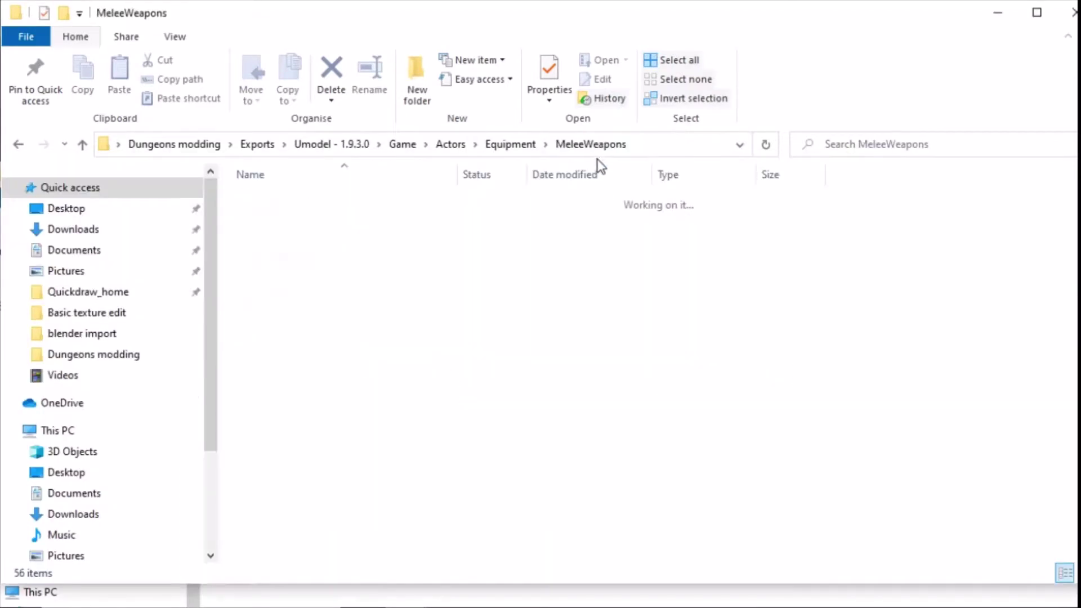
left_click(504, 143)
left_click(310, 219)
key("ctrl+c")
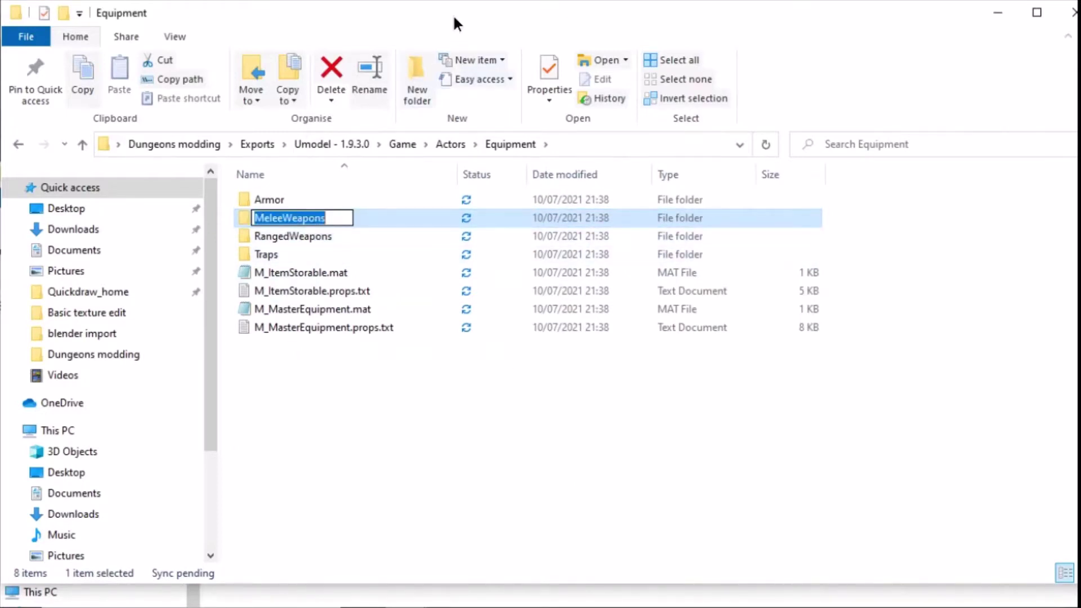
left_click(473, 551)
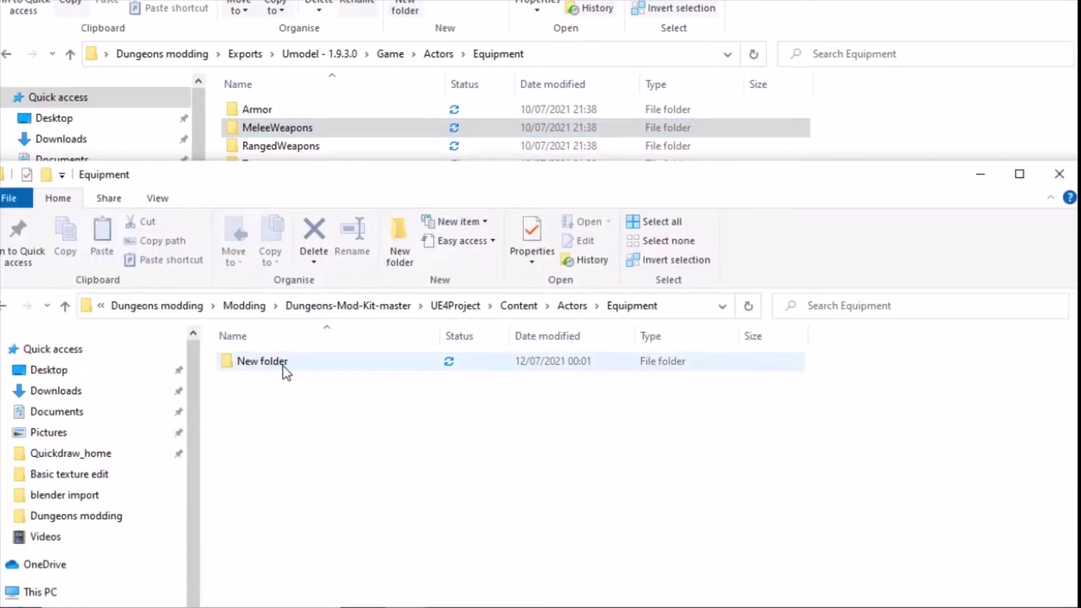
left_click(283, 363)
left_click(283, 363)
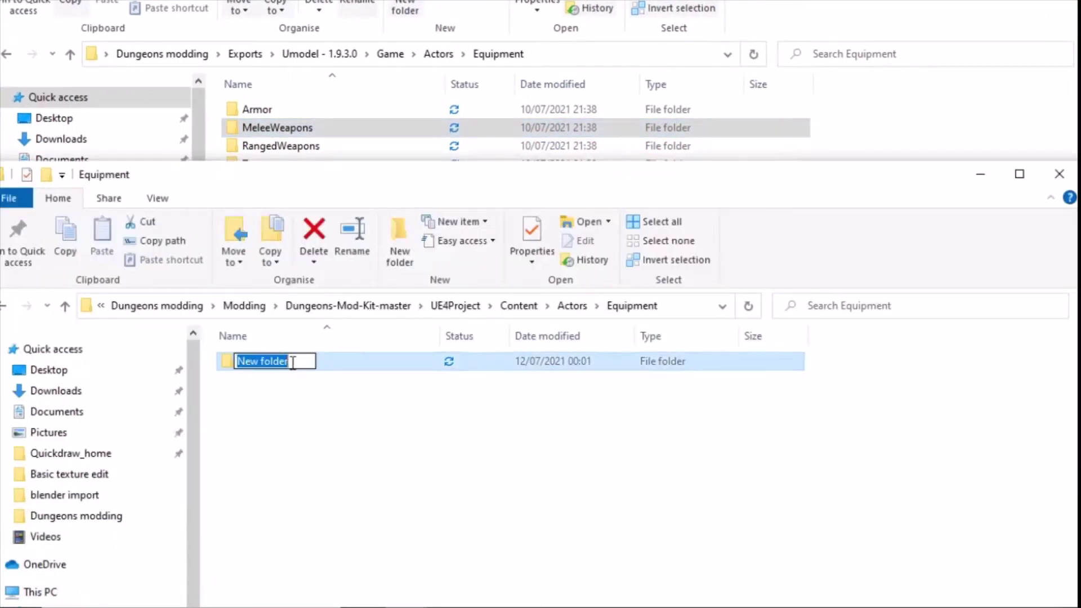
key("ctrl+v")
key("Return")
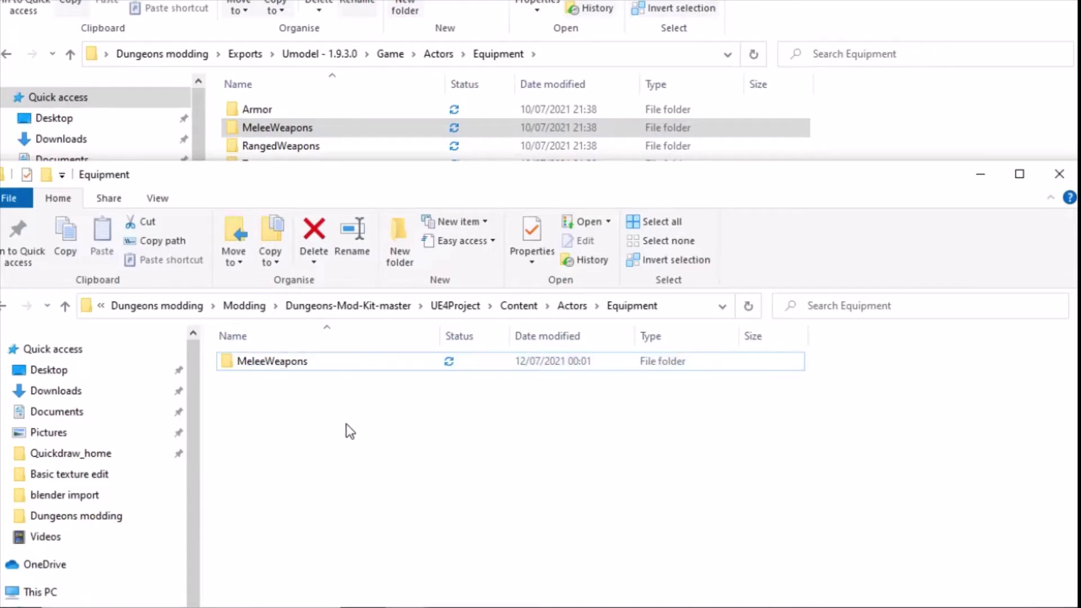
- Create an Axe folder inside the mod kit's MeleeWeapons and open it
double_click(276, 127)
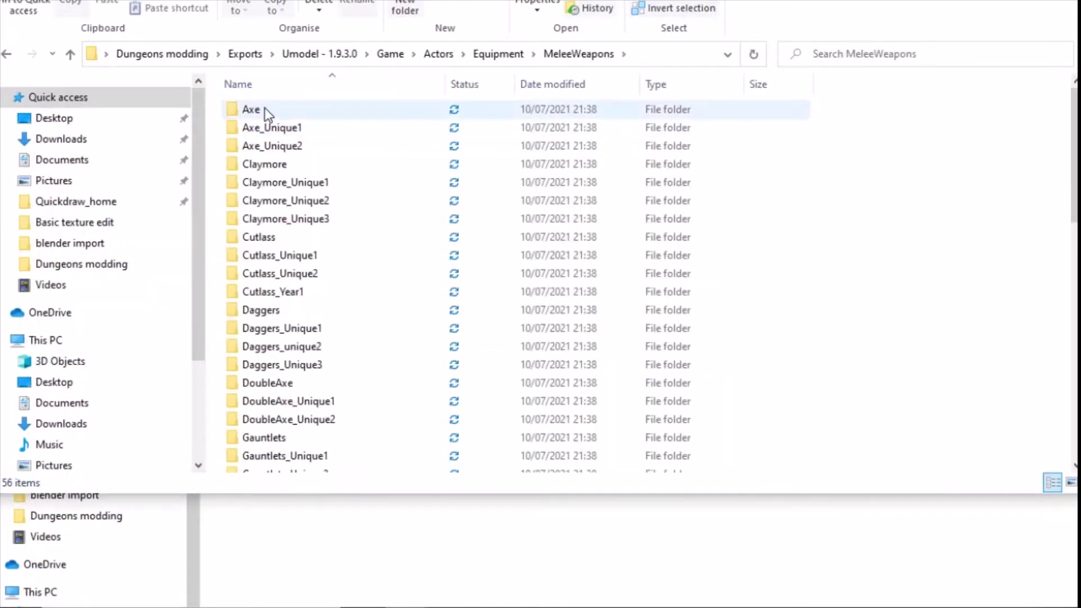
left_click(278, 111)
left_click(278, 110)
key("ctrl+c")
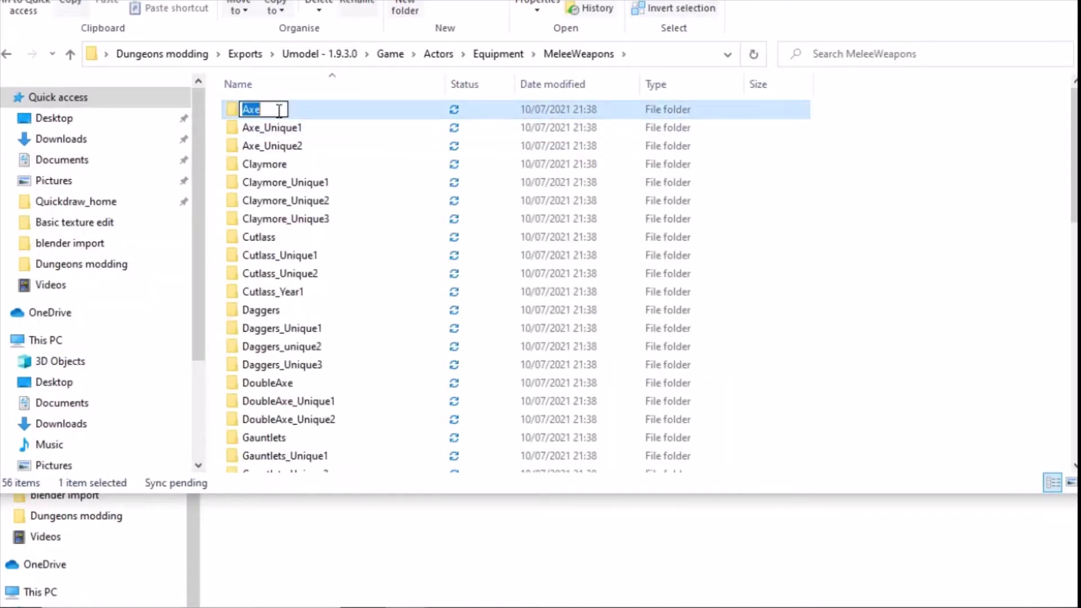
left_click(418, 529)
double_click(291, 363)
right_click(289, 376)
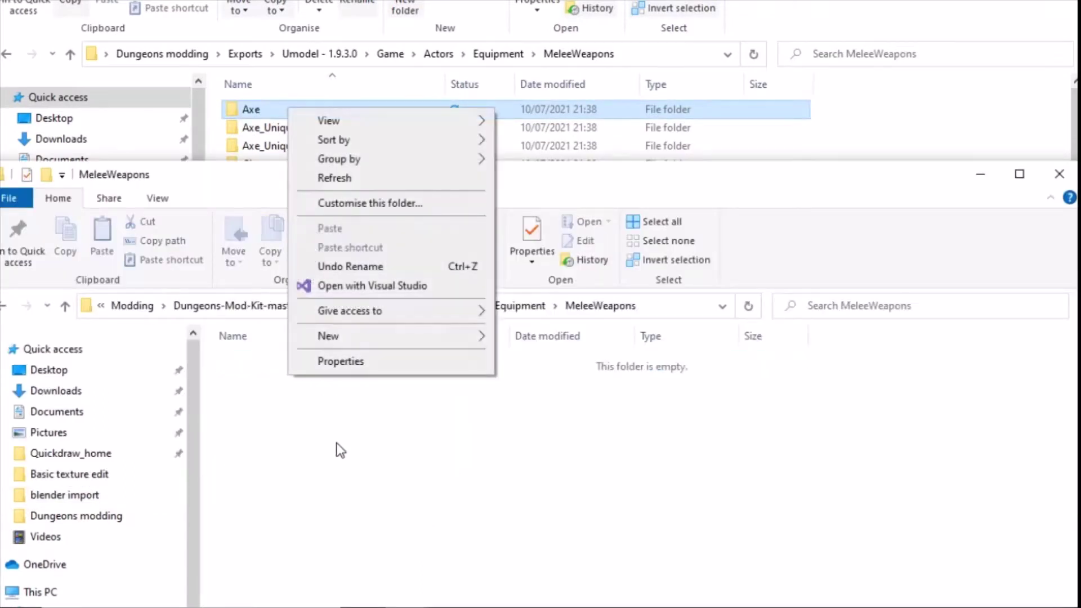
mouse_move(367, 338)
left_click(555, 330)
key("ctrl+v")
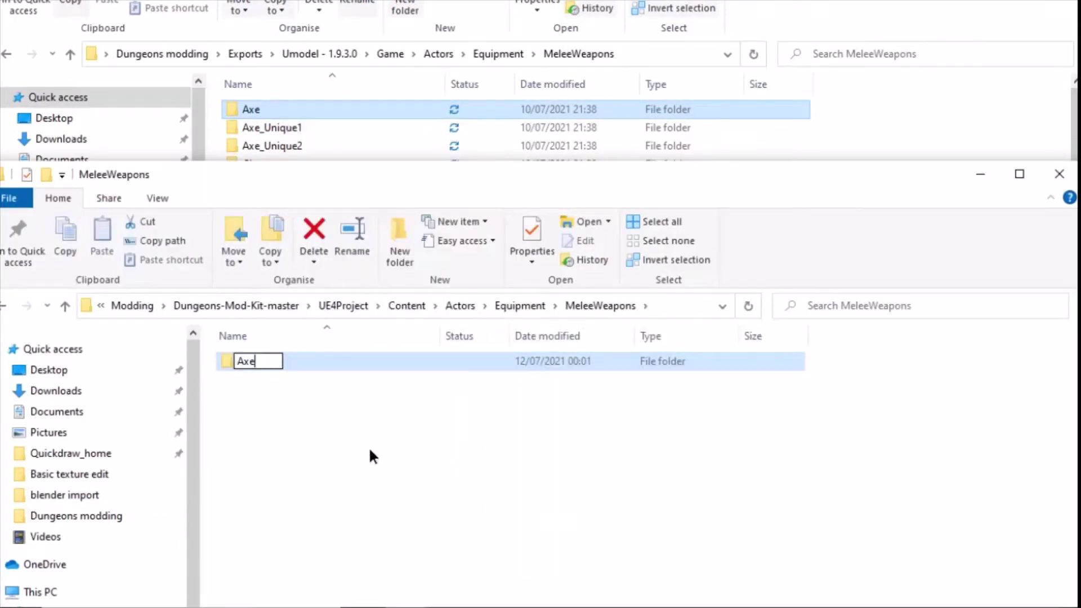
key("Return")
double_click(224, 365)
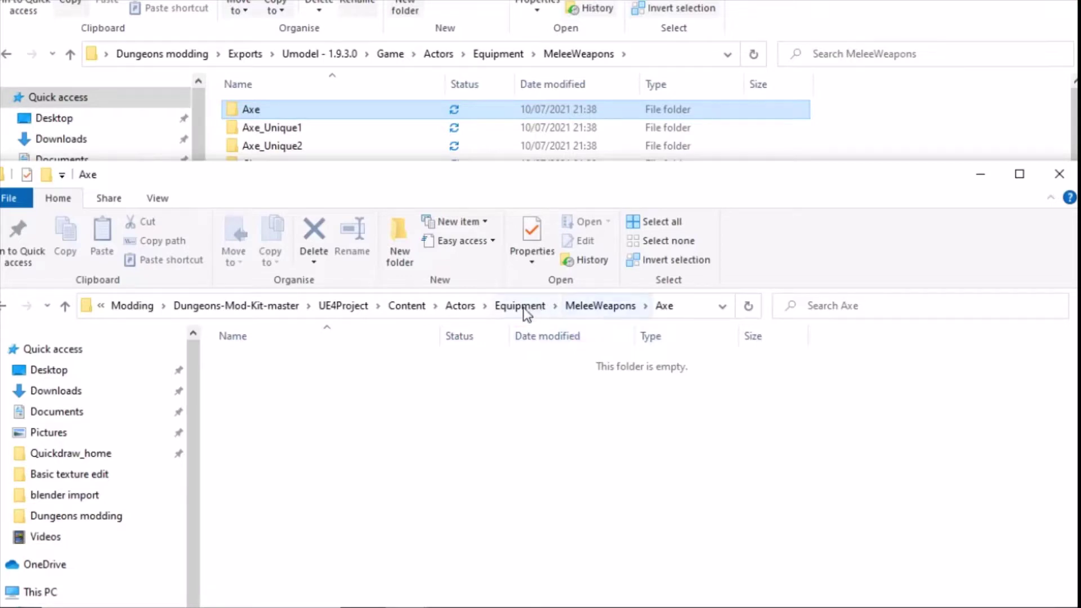
- Copy the mod kit's Actors folder from Content
left_click(407, 306)
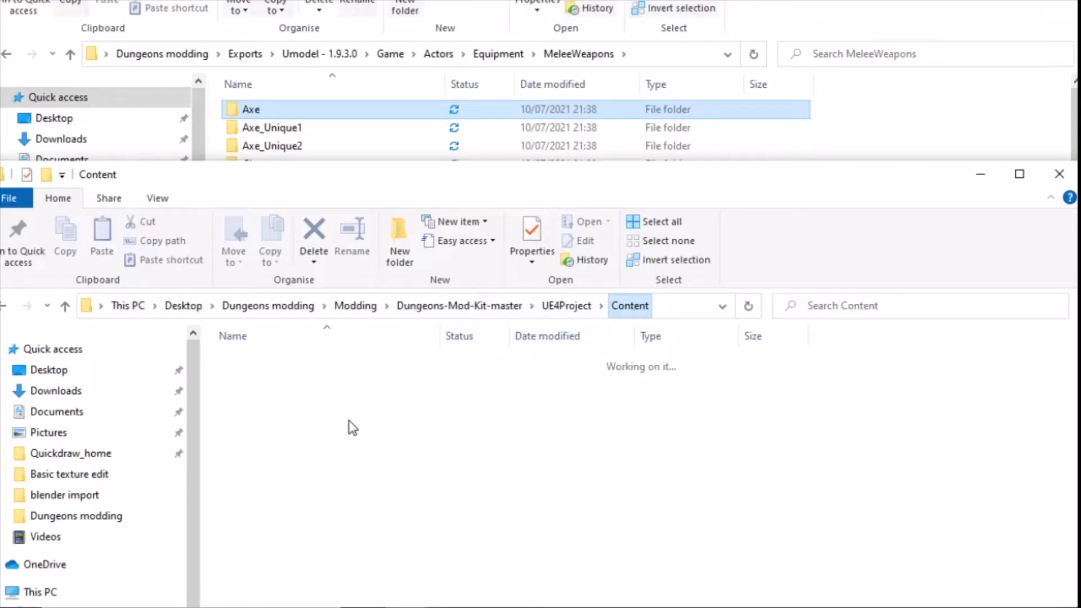
left_click(405, 356)
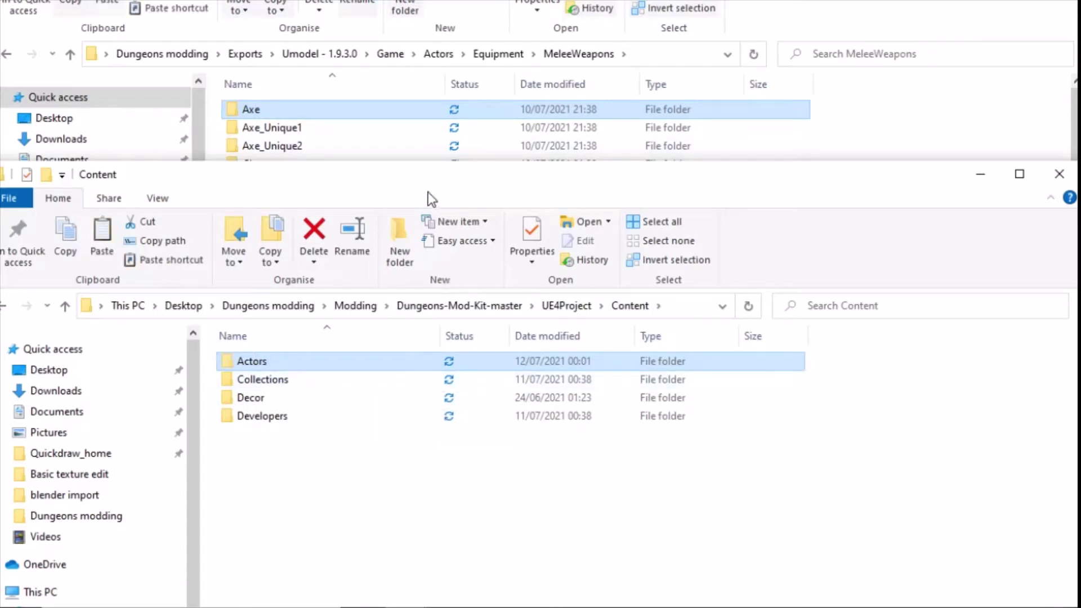
key("alt+Tab")
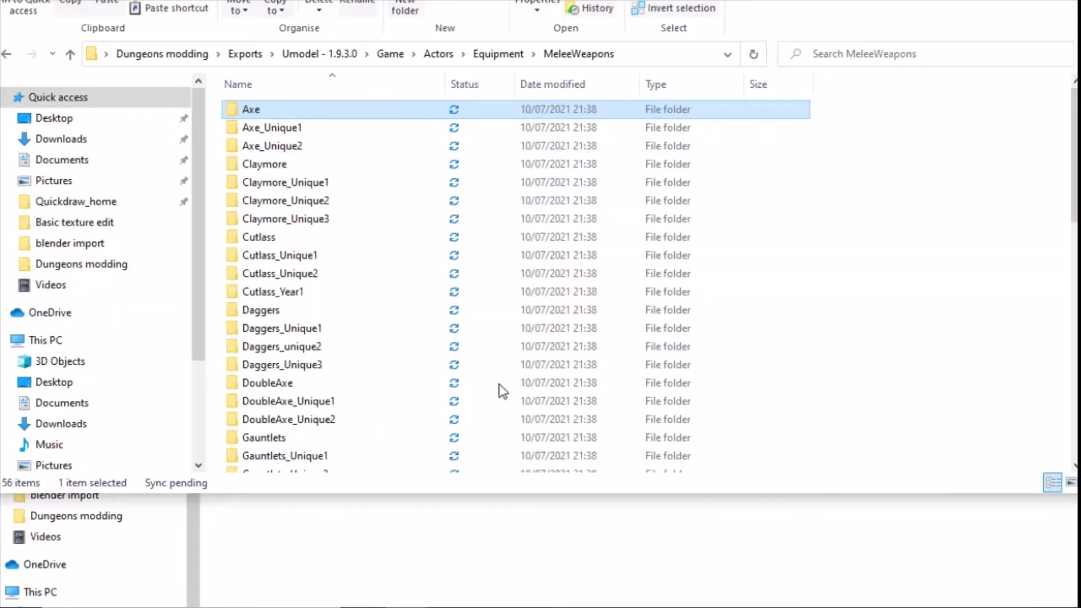
left_click(493, 524)
- Create an Axe_modded folder inside Modding and open it
left_click(267, 307)
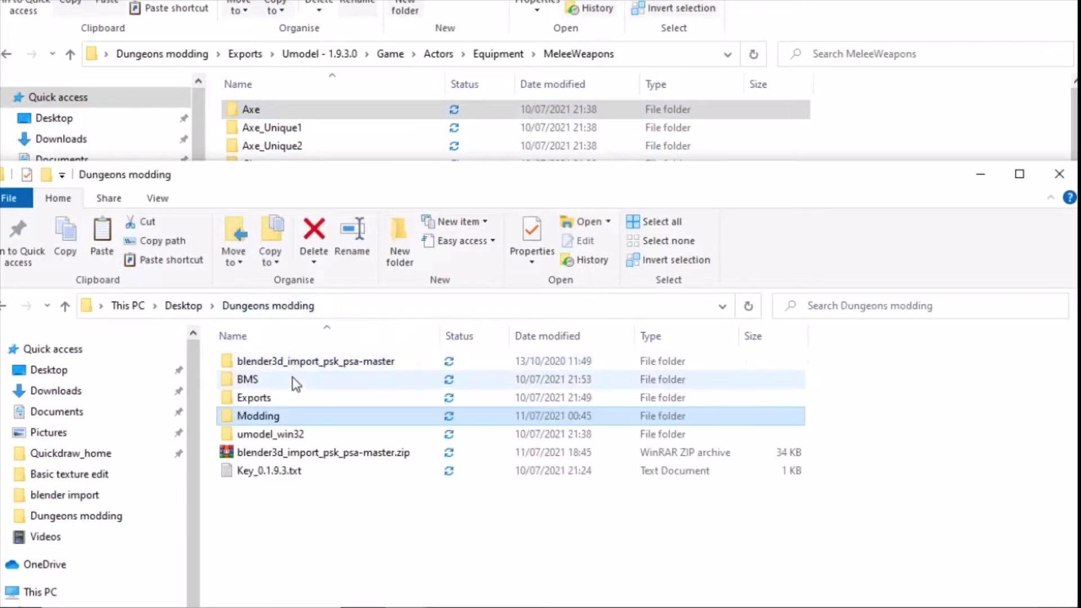
double_click(271, 422)
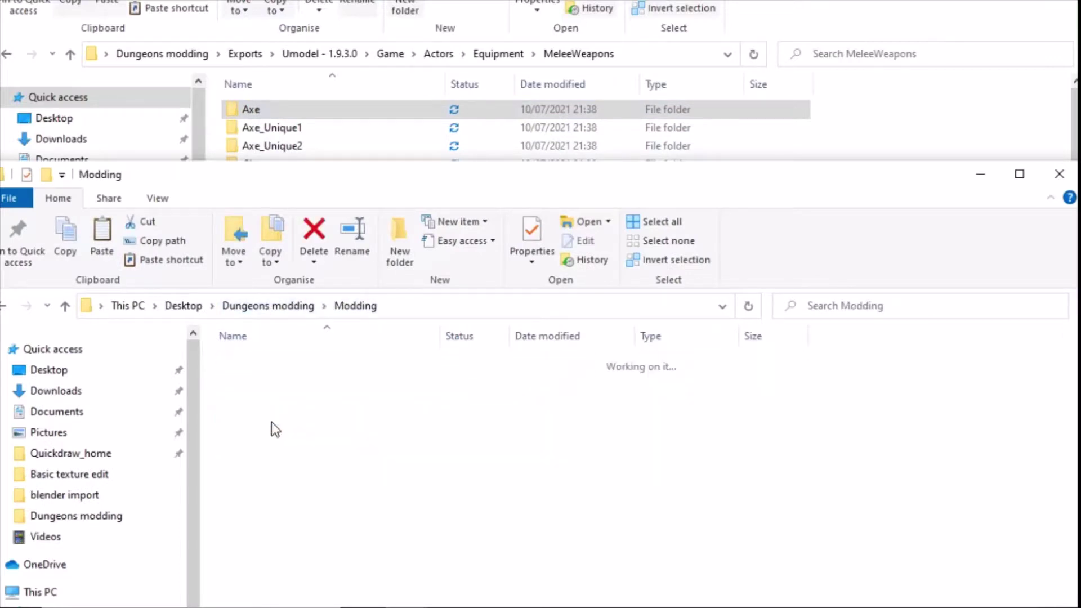
right_click(309, 443)
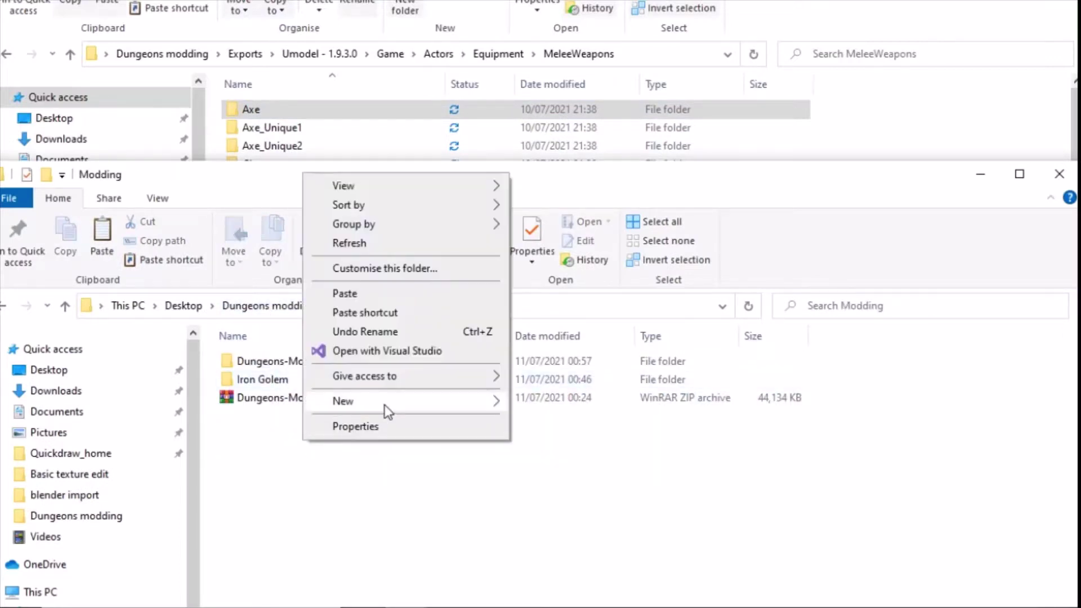
mouse_move(386, 402)
left_click(569, 406)
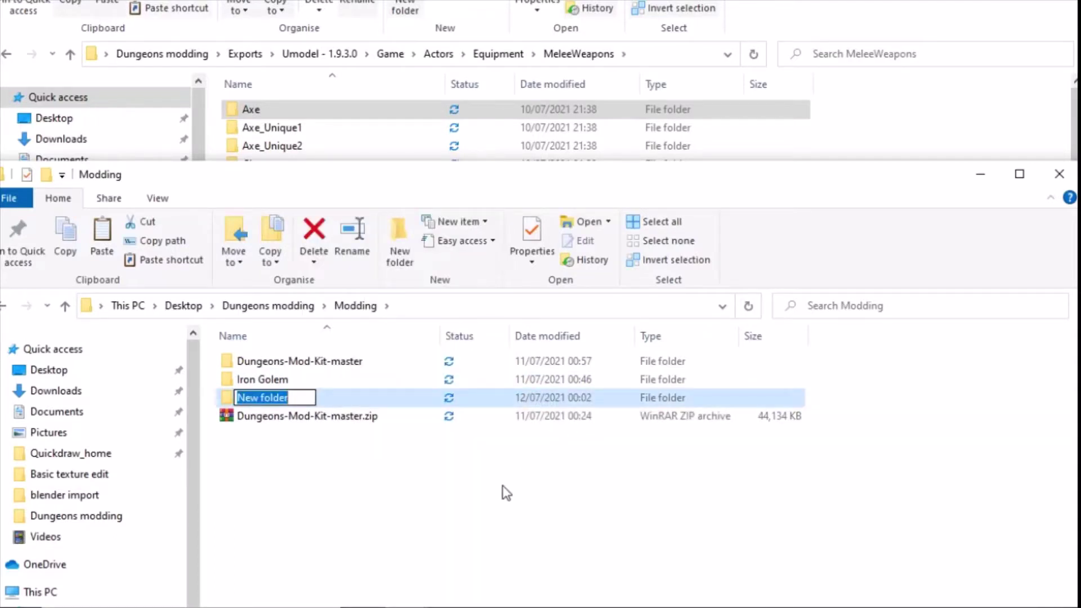
type("Ax")
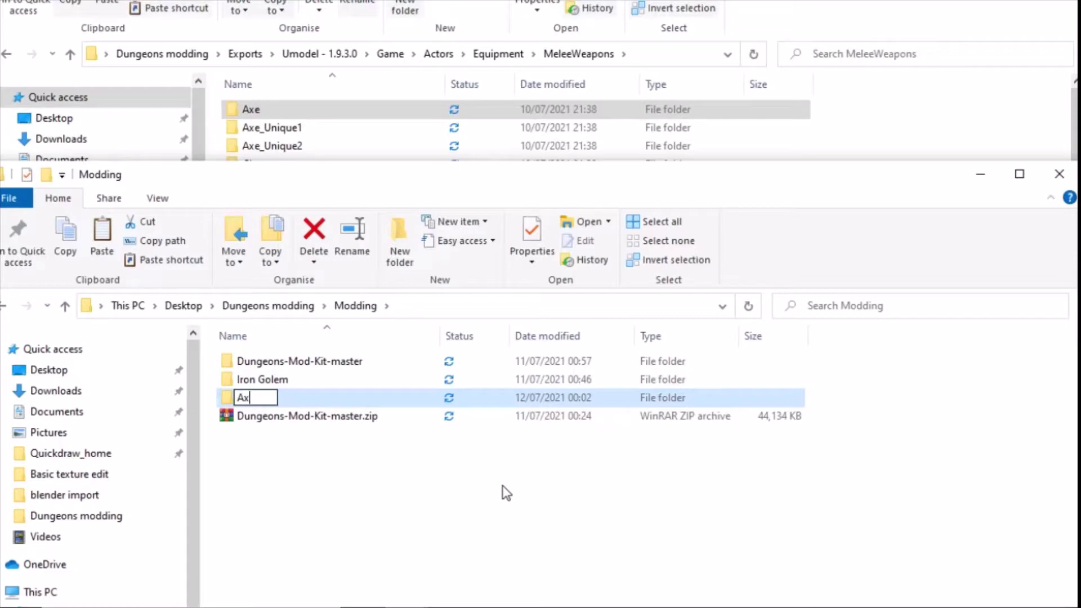
type("e_modded")
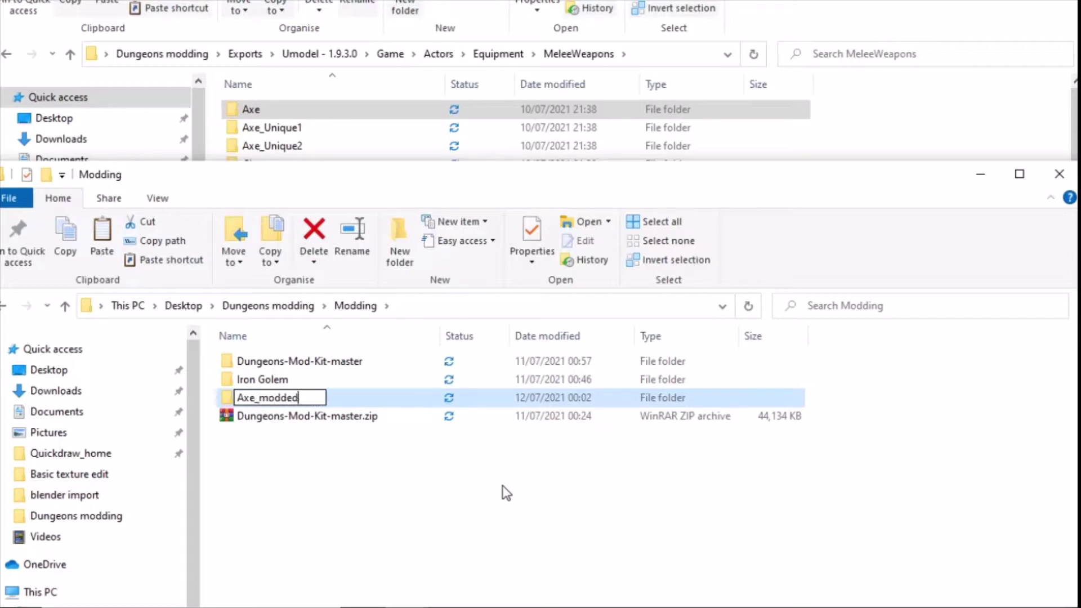
left_click(506, 494)
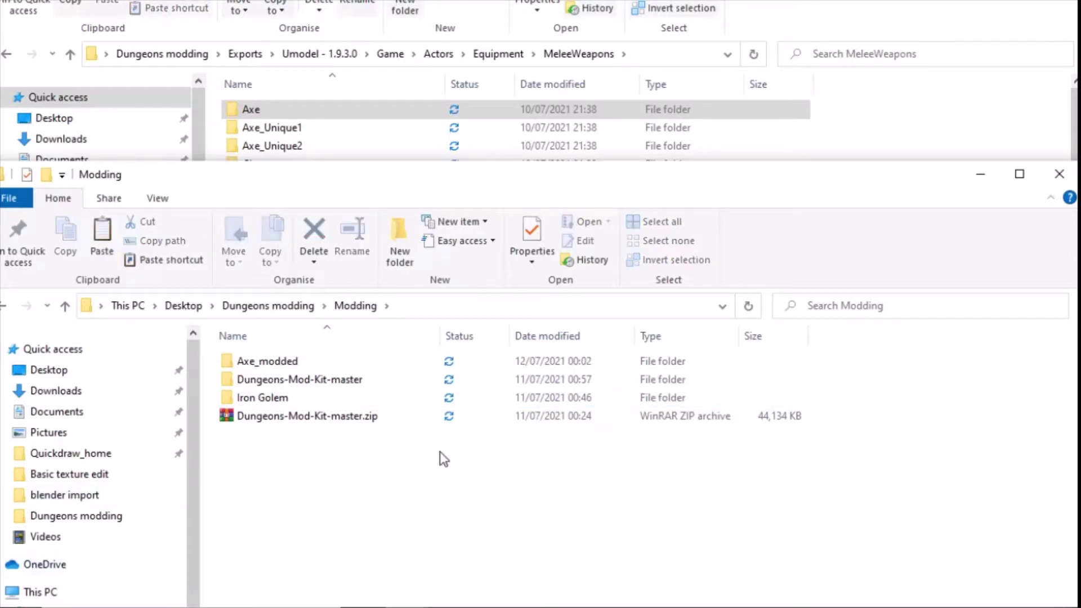
double_click(264, 362)
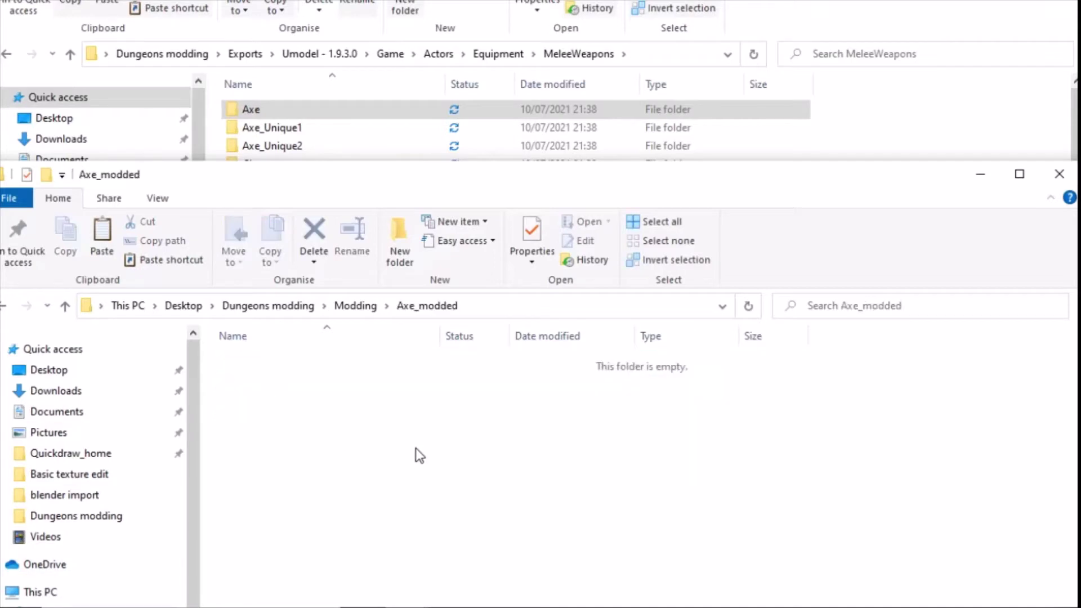
- Paste the Actors tree into Axe_modded and drill down to its empty Axe folder
key("ctrl+v")
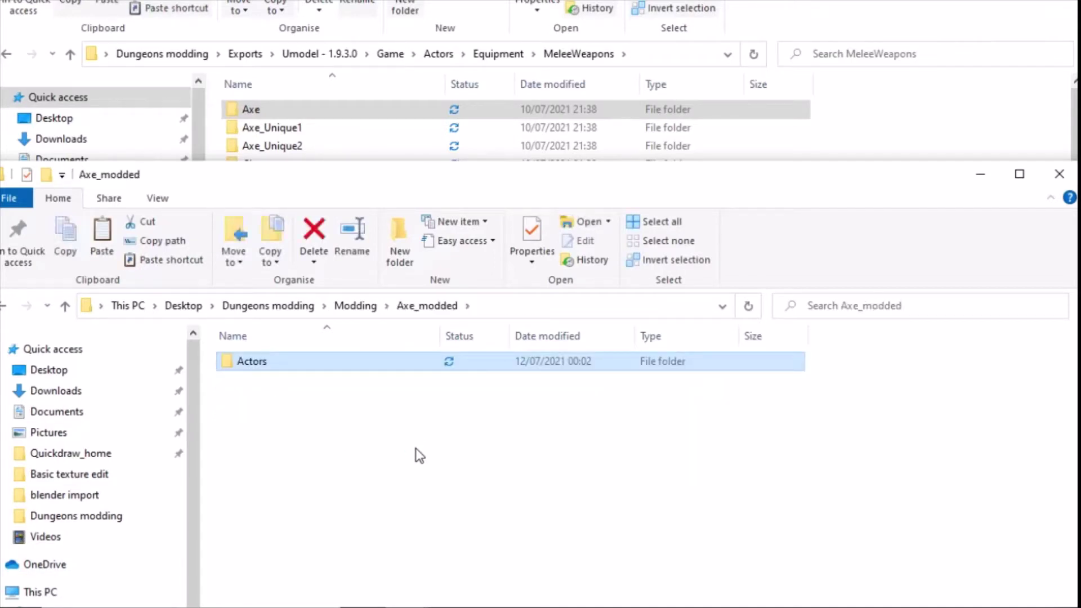
double_click(269, 360)
double_click(268, 361)
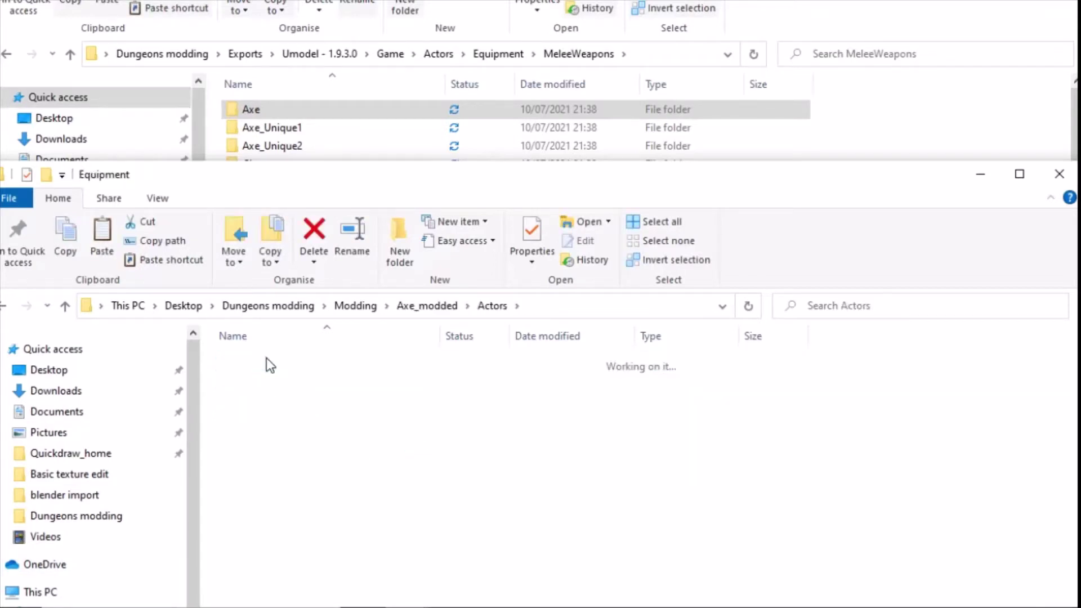
double_click(268, 362)
double_click(266, 361)
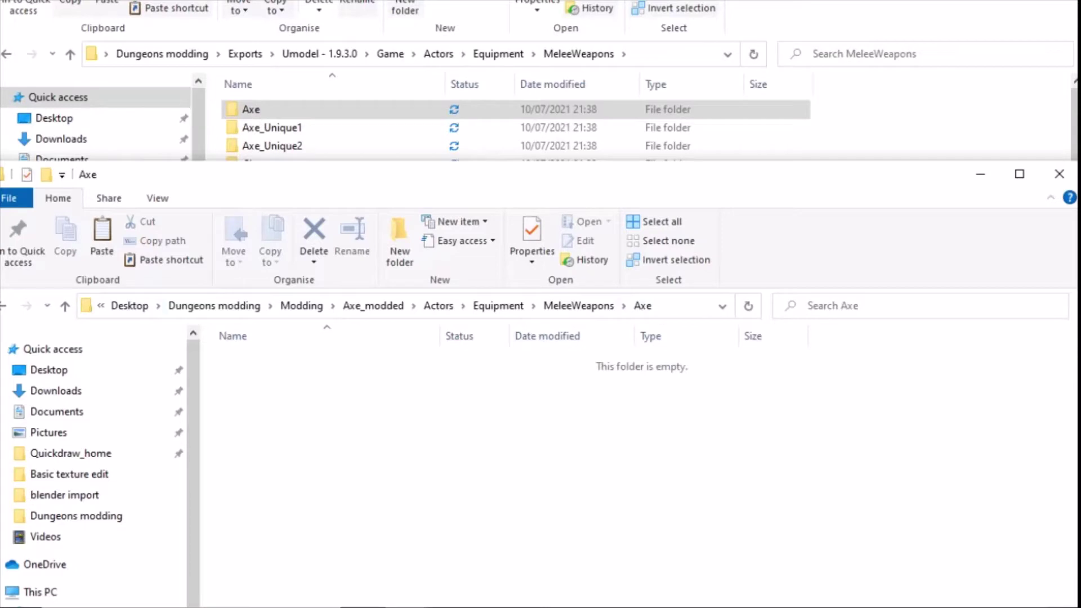
left_click(354, 75)
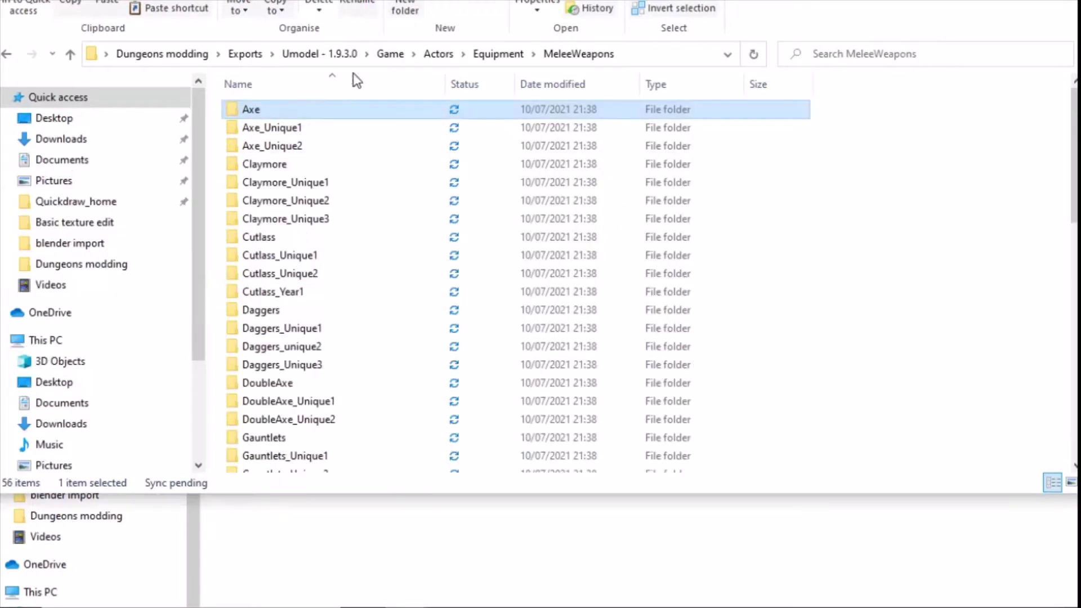
- Copy all 12 exported Axe files, including SM_Axe.pskx, into Axe_modded's Axe folder
double_click(236, 111)
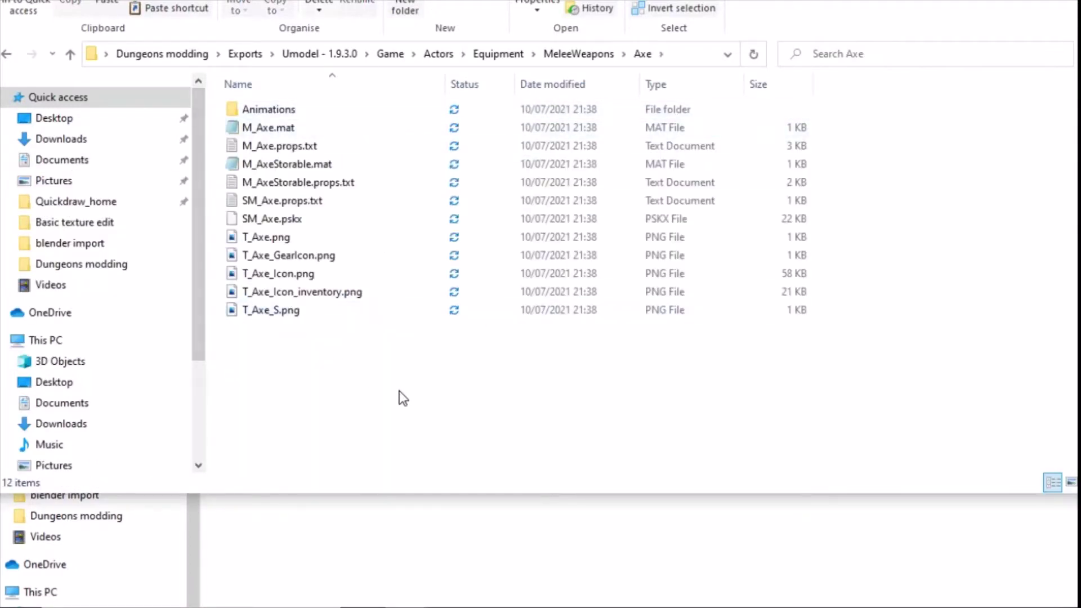
key("ctrl+a")
left_click(533, 566)
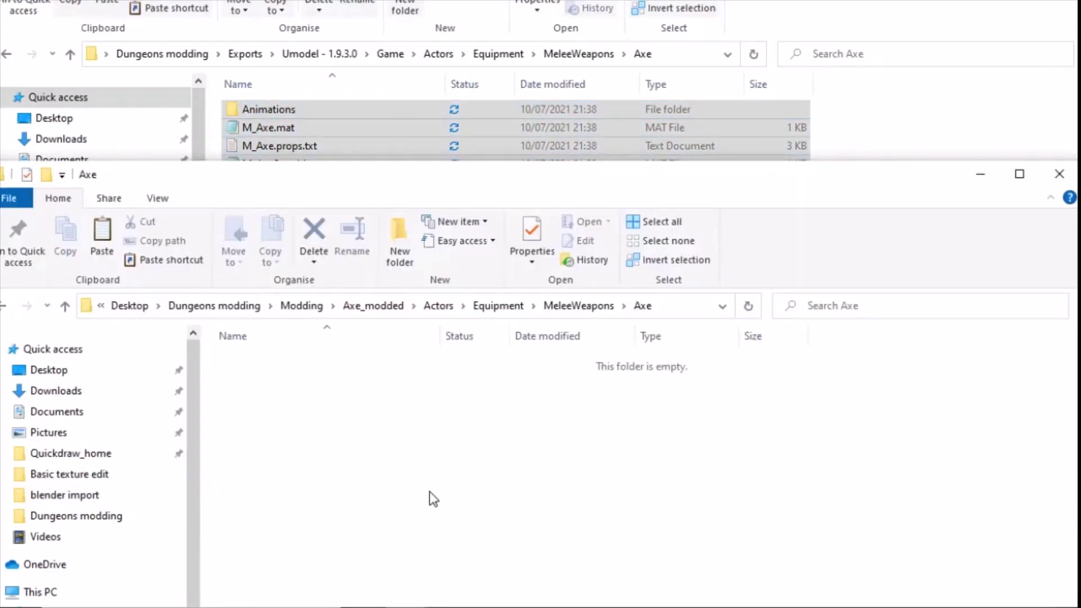
key("ctrl+v")
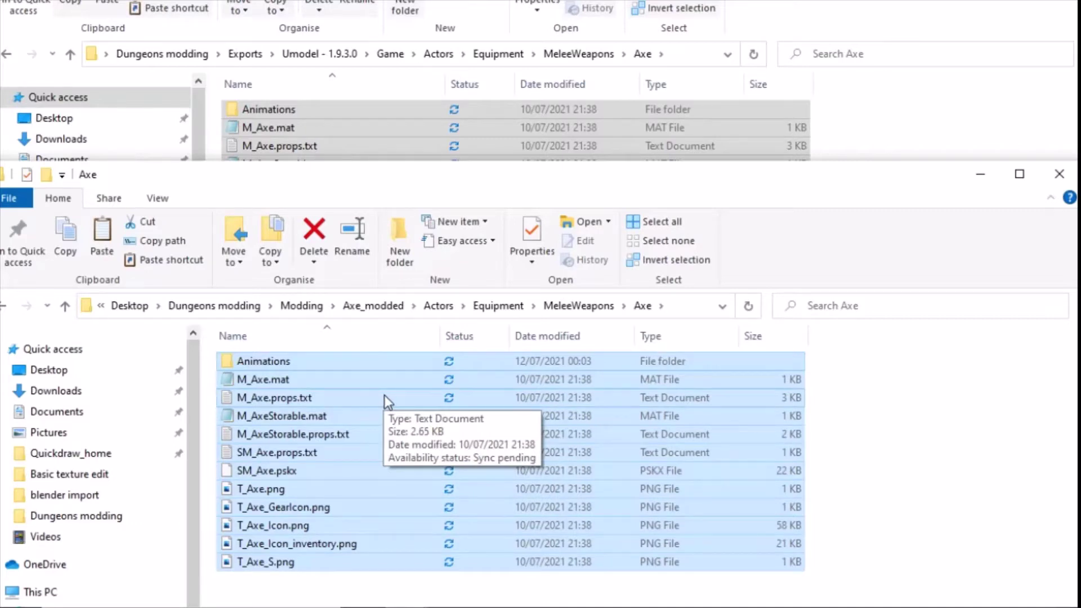
left_click_drag(614, 180, 614, 170)
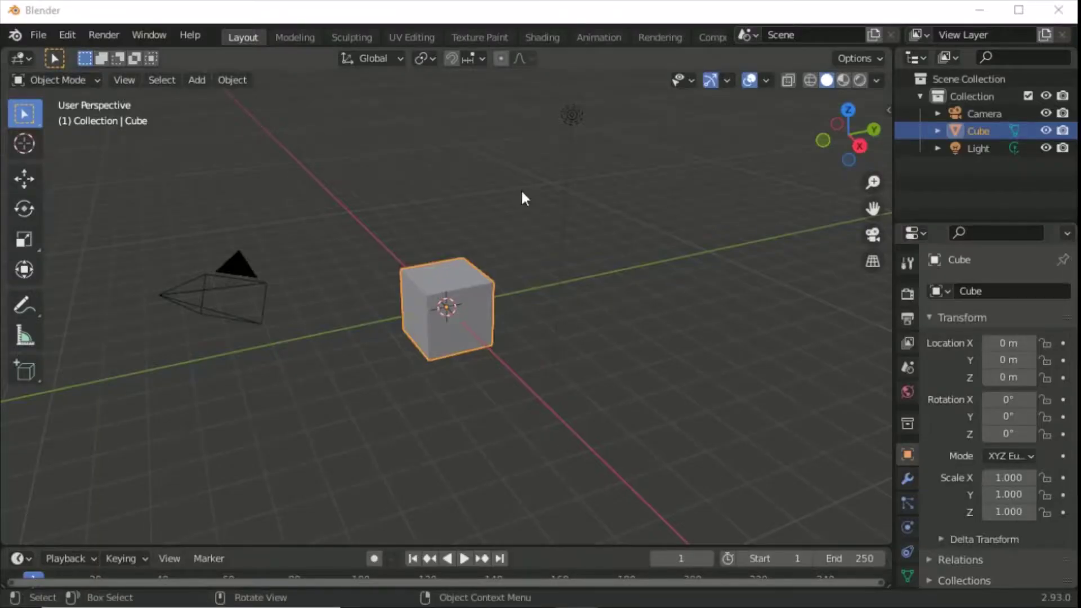
- Delete Blender's default camera, cube and light
left_click(393, 222)
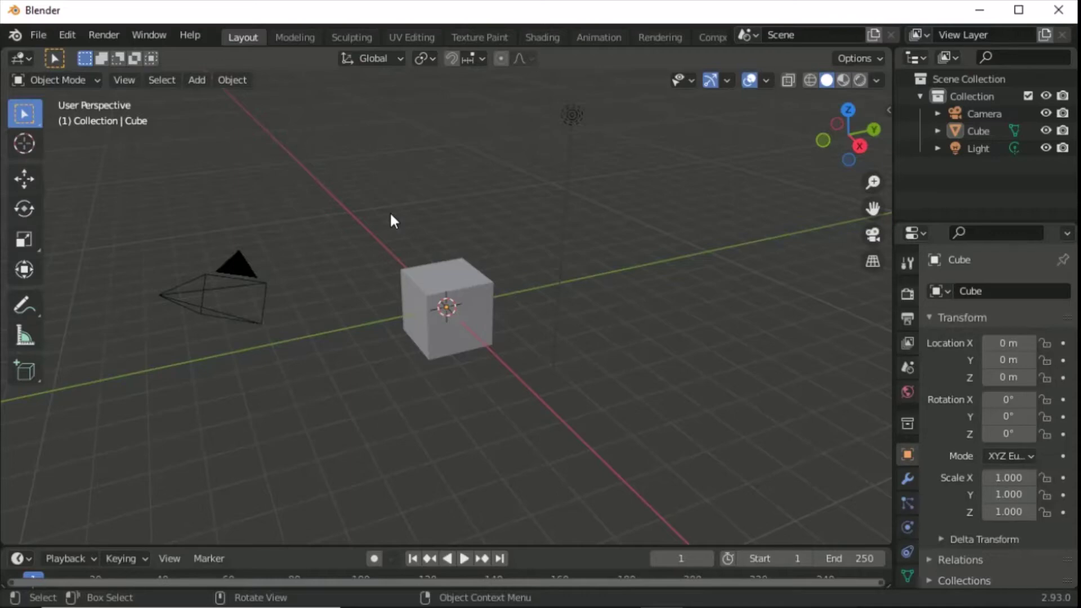
key("a")
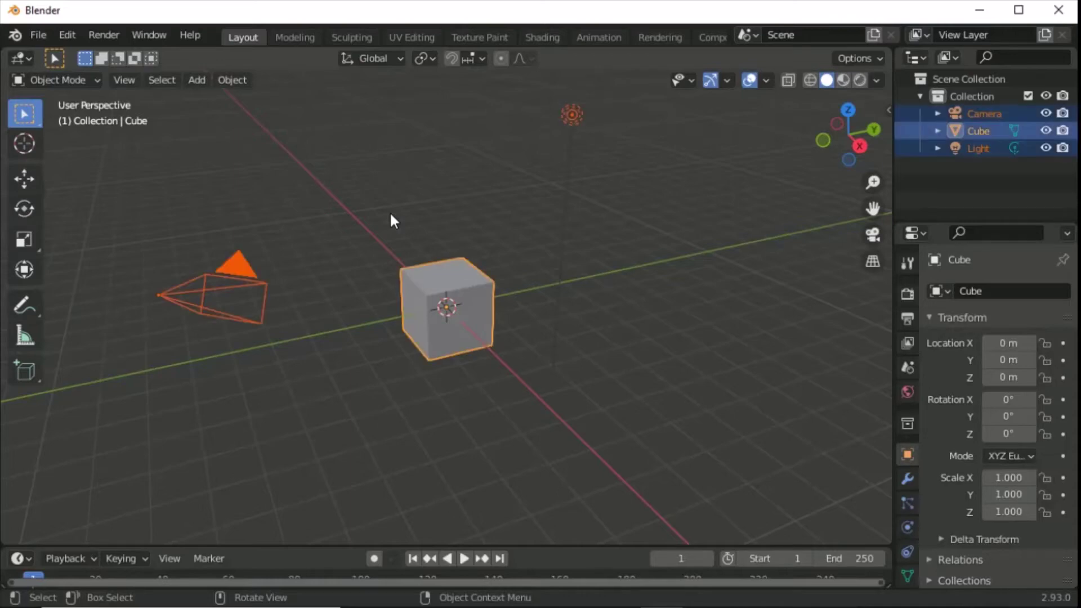
key("Delete")
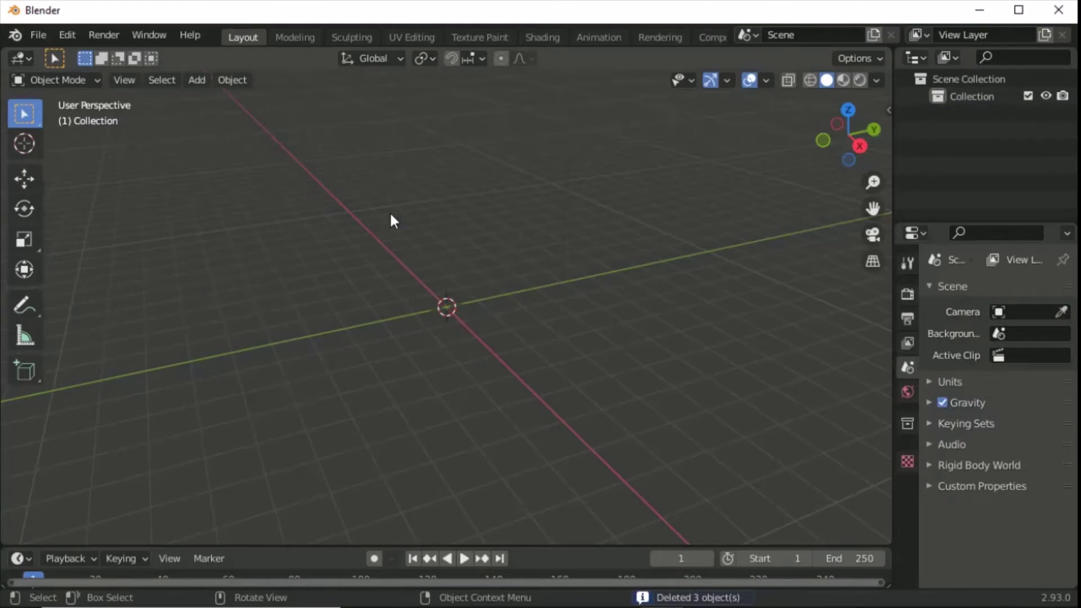
- Start a File > Import > Skeleton Mesh (.psk) import
left_click(38, 35)
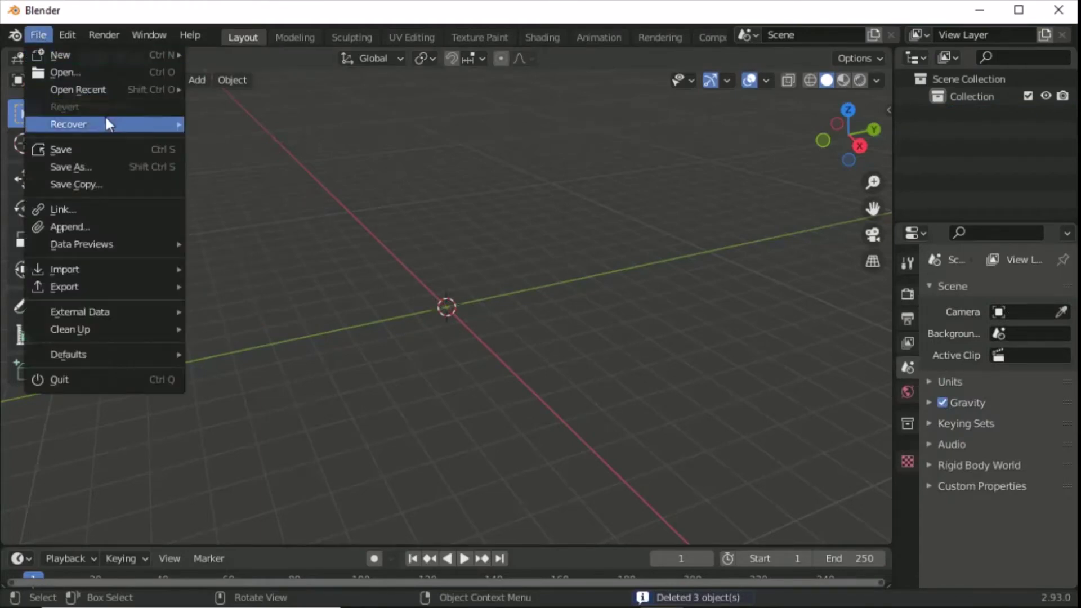
mouse_move(144, 267)
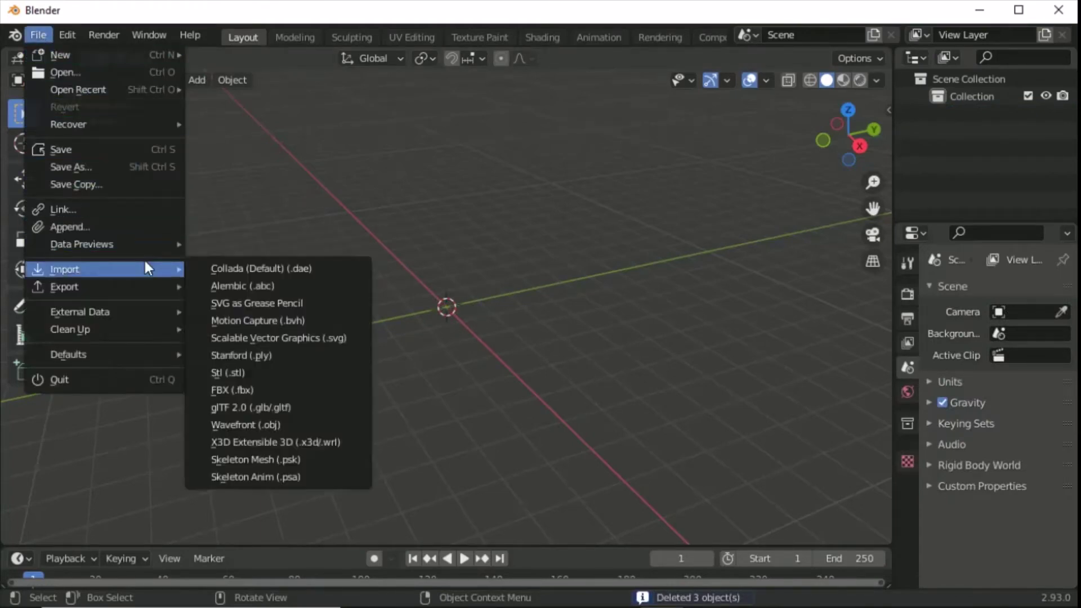
left_click(292, 459)
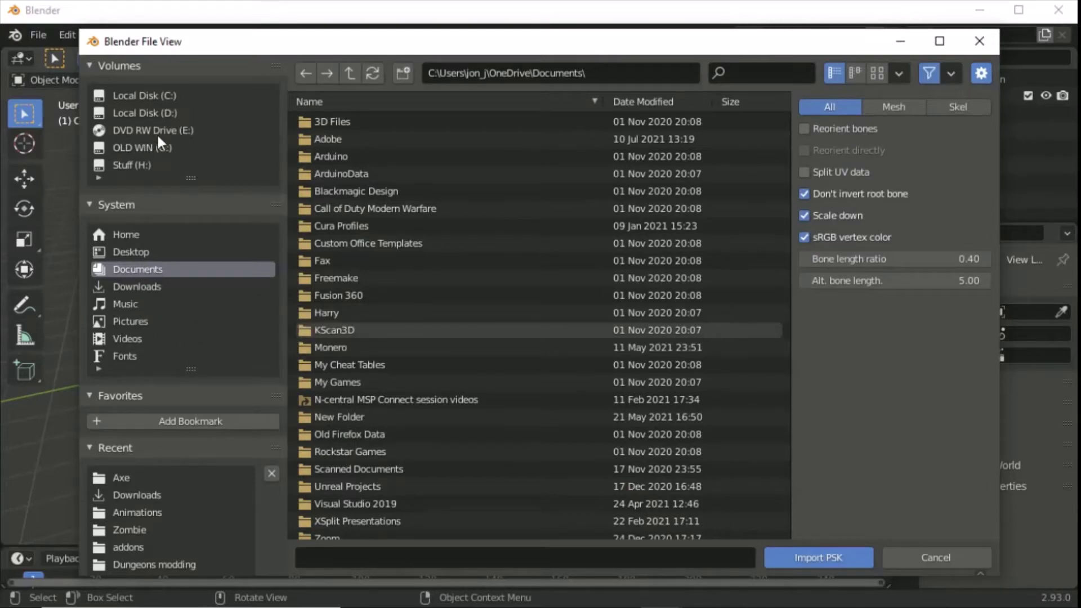
- Browse to Desktop > Dungeons modding > Modding > Axe_modded > Actors > Equipment > MeleeWeapons > Axe
left_click(163, 116)
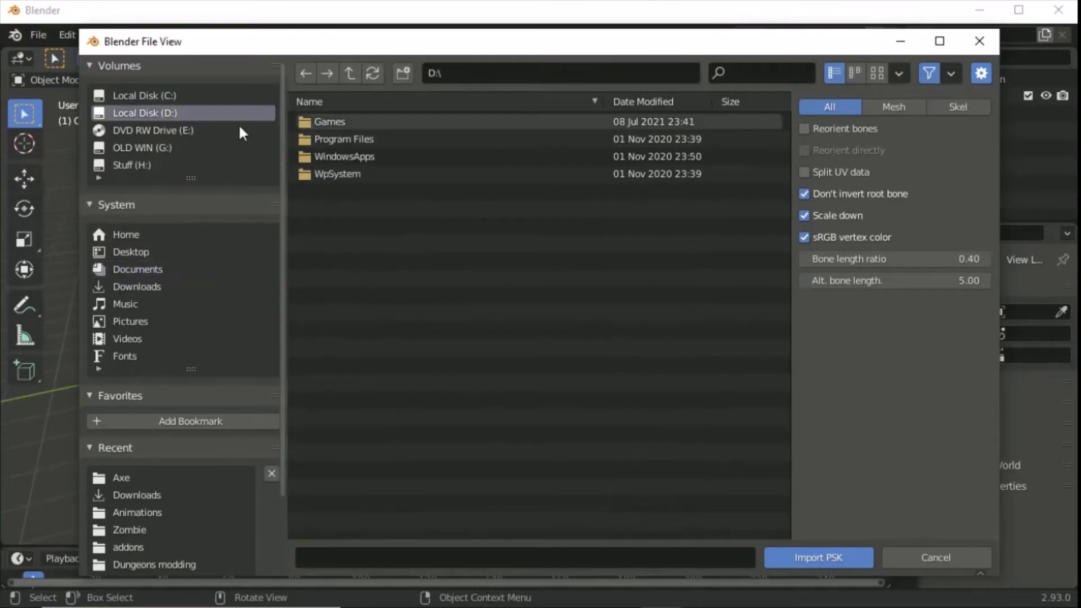
left_click(131, 252)
double_click(351, 123)
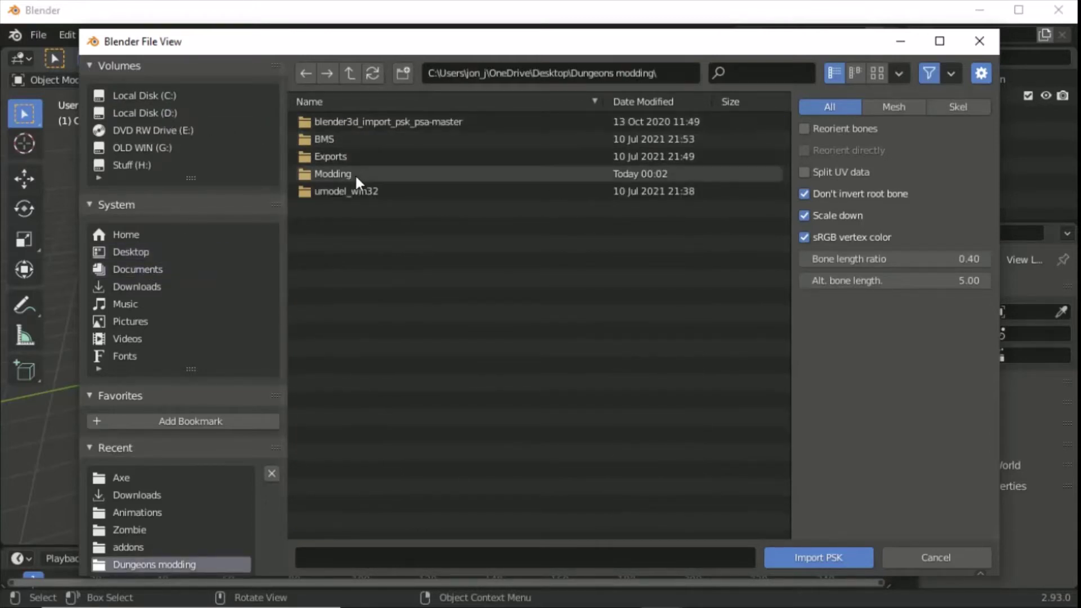
double_click(361, 175)
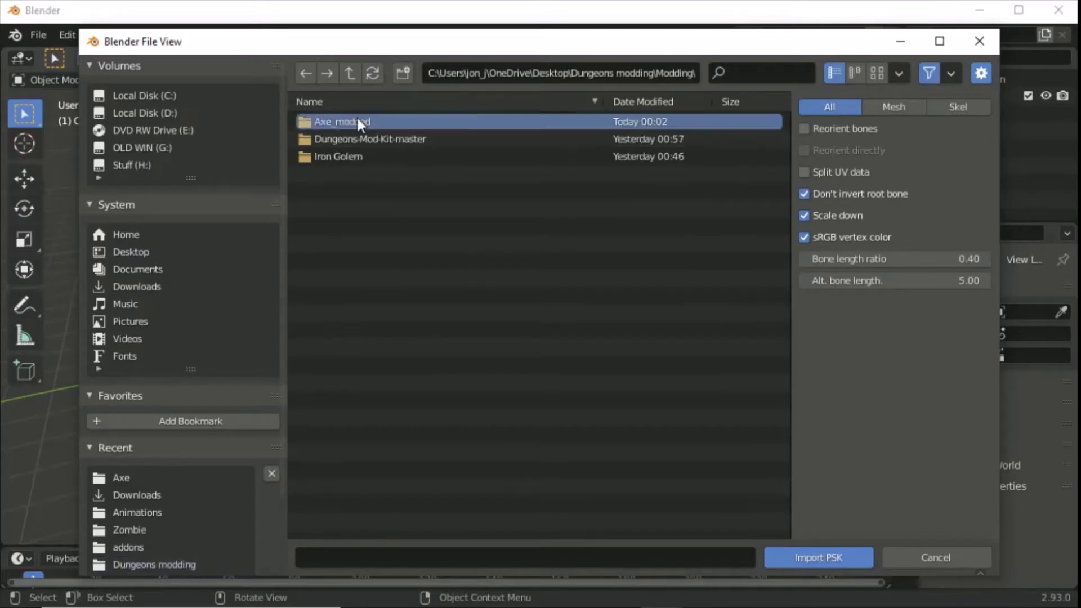
double_click(354, 122)
double_click(347, 123)
double_click(346, 122)
double_click(346, 122)
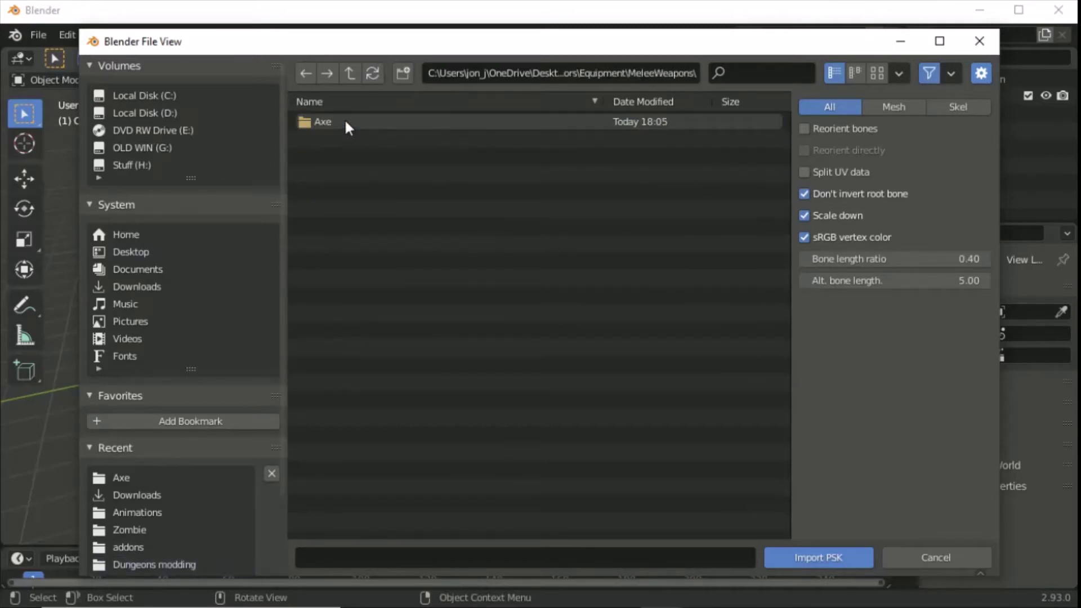
double_click(344, 121)
- Import SM_Axe.pskx with Scale down turned off
left_click(351, 140)
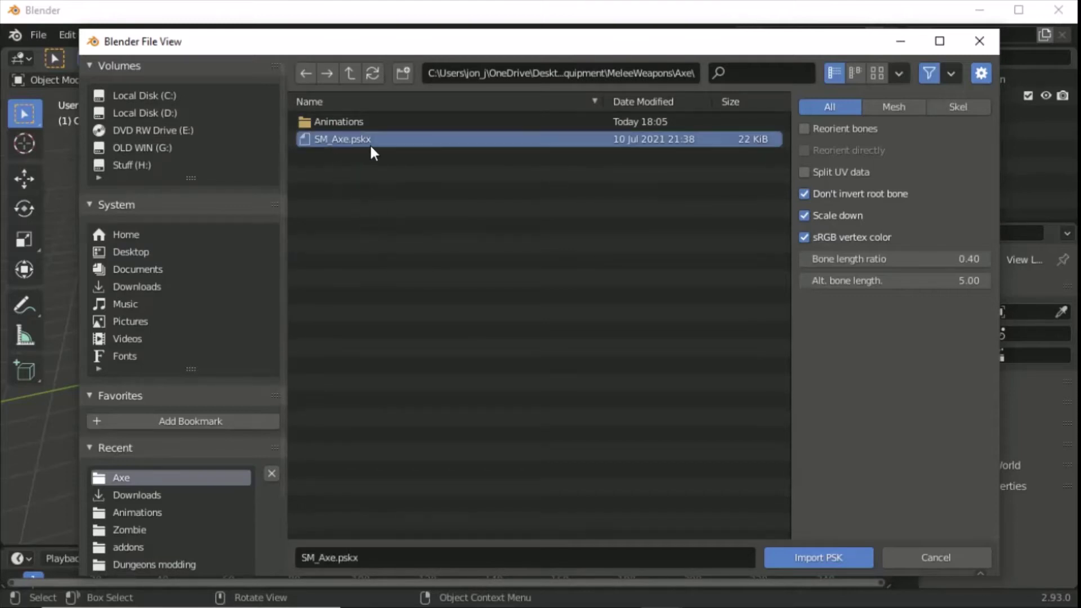
left_click(840, 215)
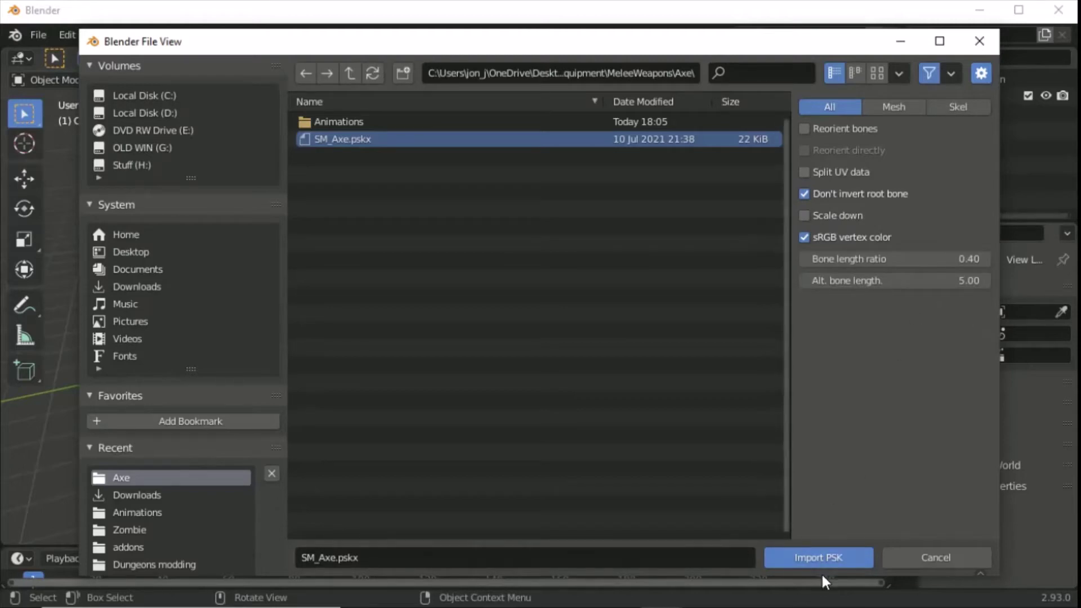
left_click(818, 558)
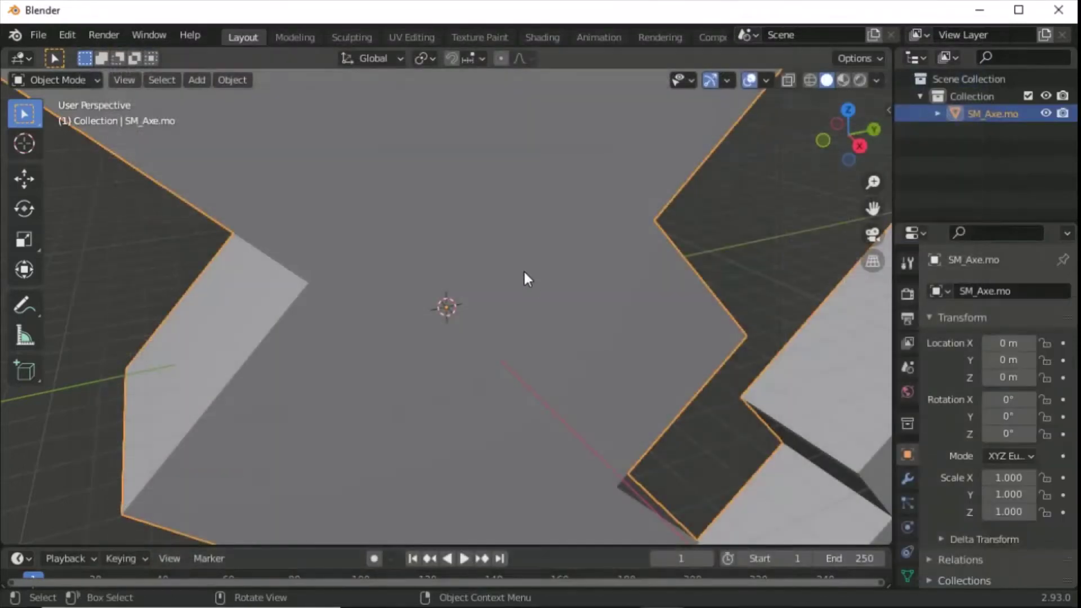
- Orbit around the axe and expand SM_Axe.mo and SM_Axe in the Outliner to show its material
scroll(522, 269, "down", 6)
middle_click_drag(531, 286, 848, 284)
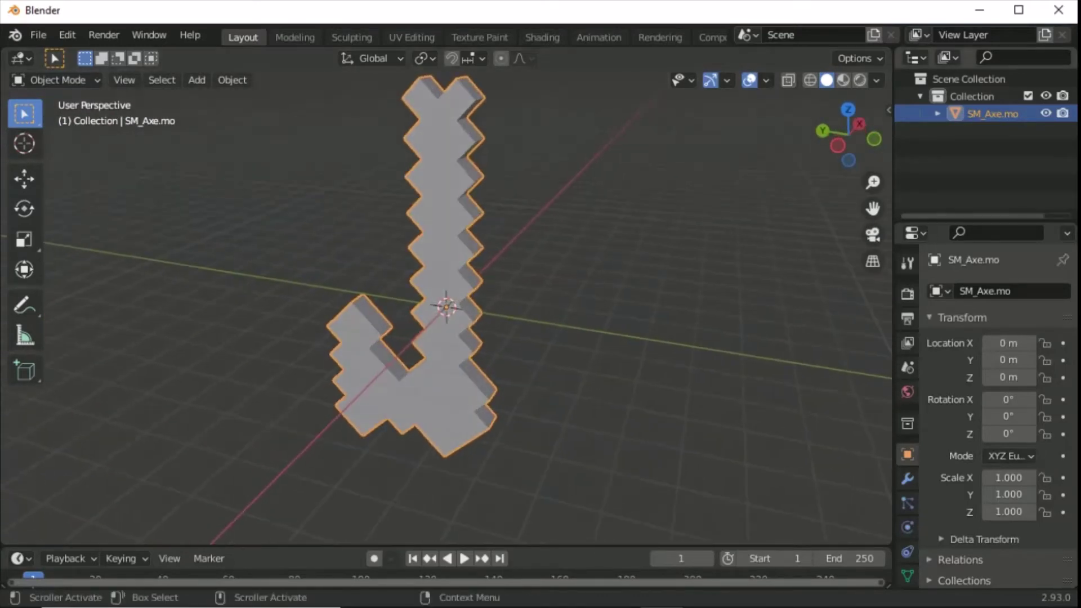
left_click(605, 293)
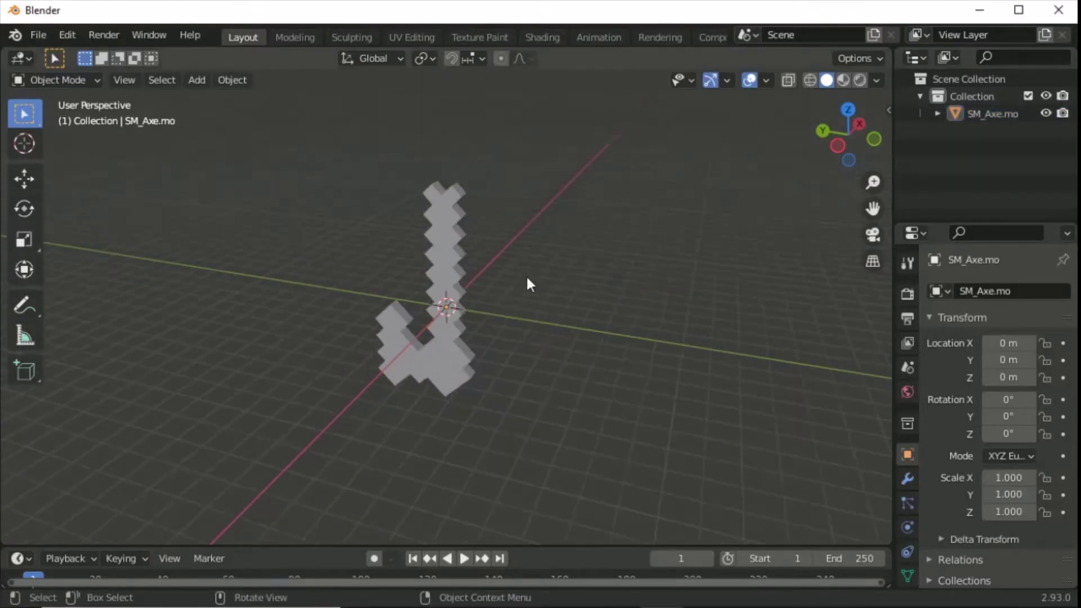
left_click(937, 114)
left_click(954, 131)
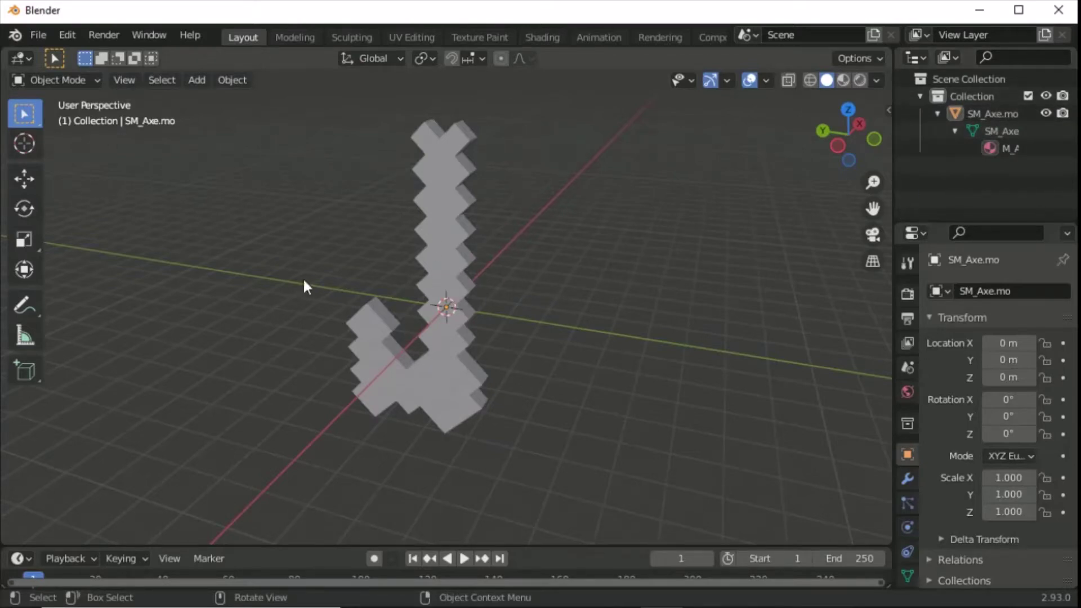
left_click(198, 80)
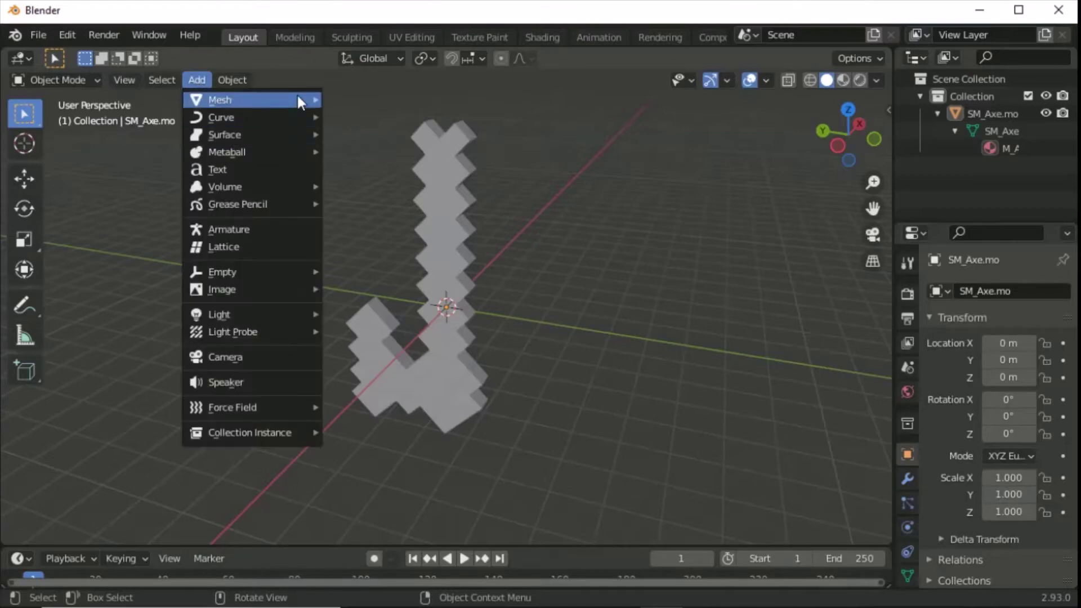
- Add a cube and scale it uniformly to 3.748
mouse_move(315, 100)
left_click(364, 114)
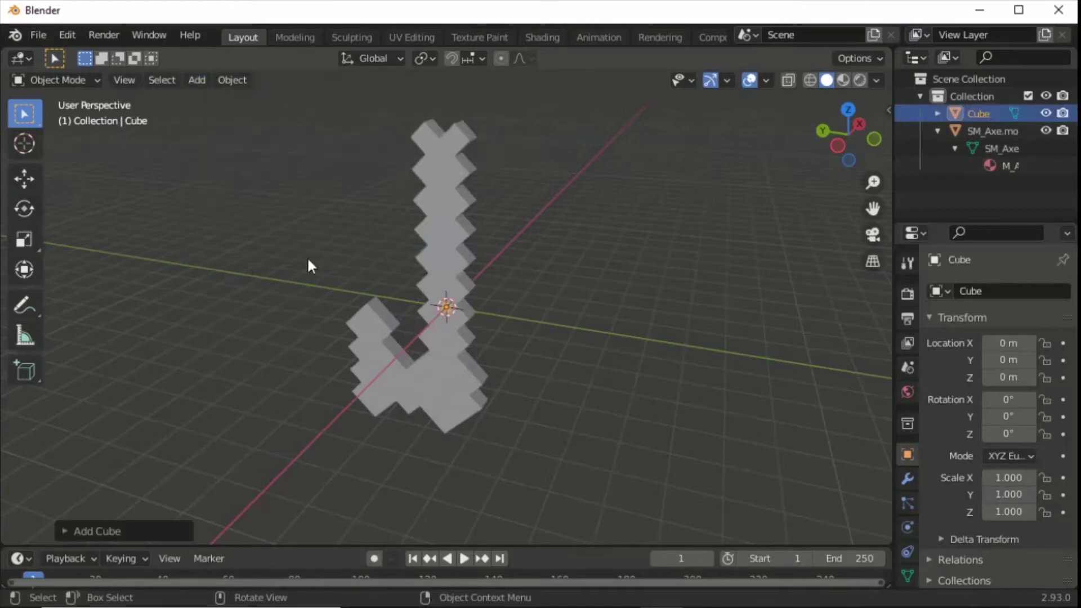
left_click(31, 241)
scroll(451, 303, "up", 3)
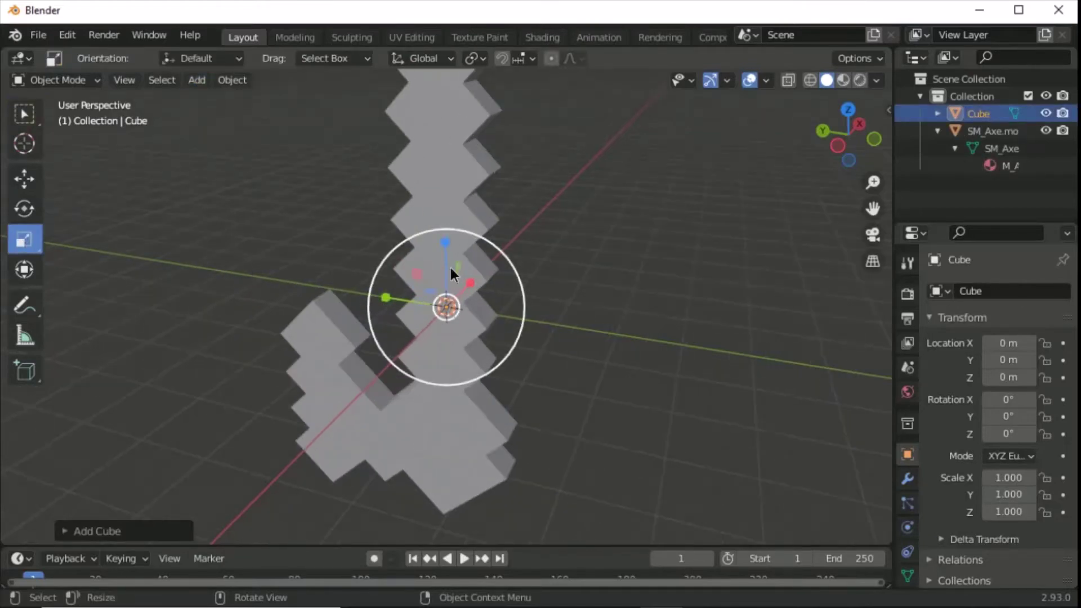
key("s")
left_click(464, 112)
- Stretch the cube along Z to 52.913 so it runs through the handle
scroll(428, 401, "down", 3)
key("s")
key("z")
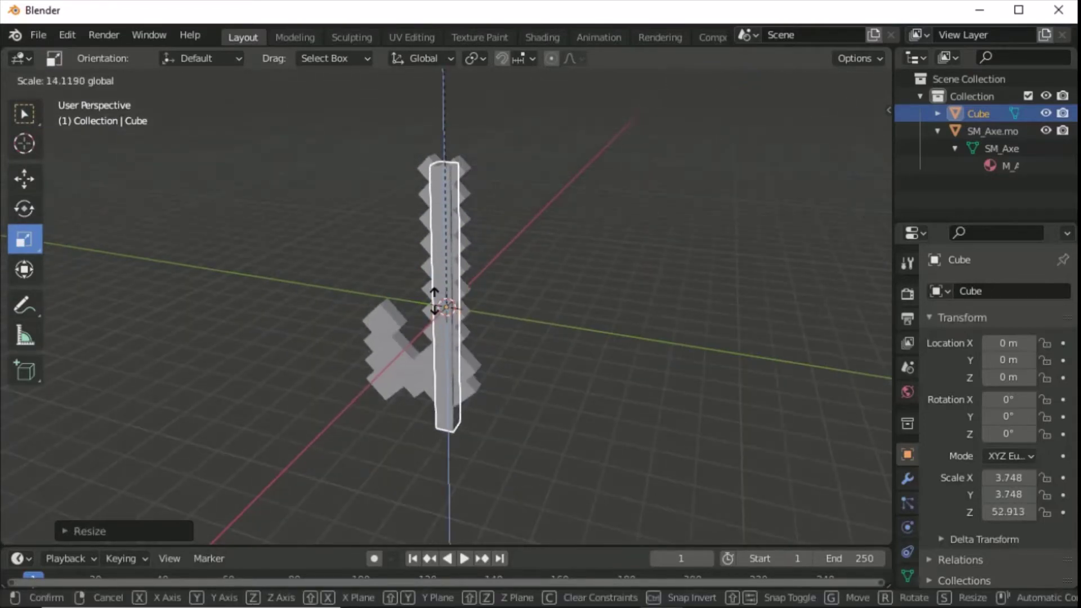
left_click(670, 412)
middle_click_drag(670, 412, 563, 431)
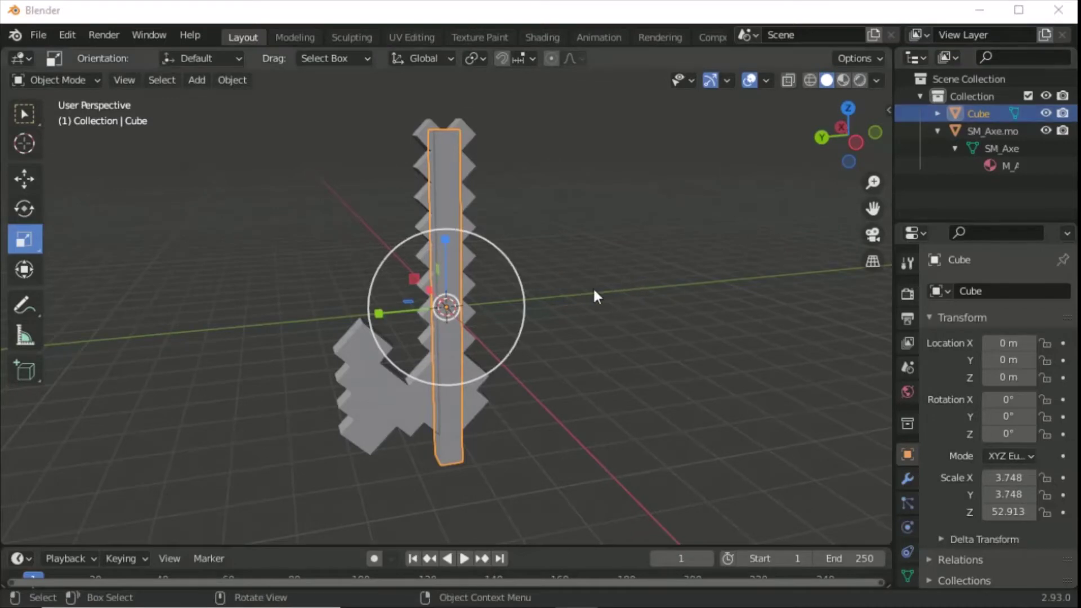
left_click(643, 258)
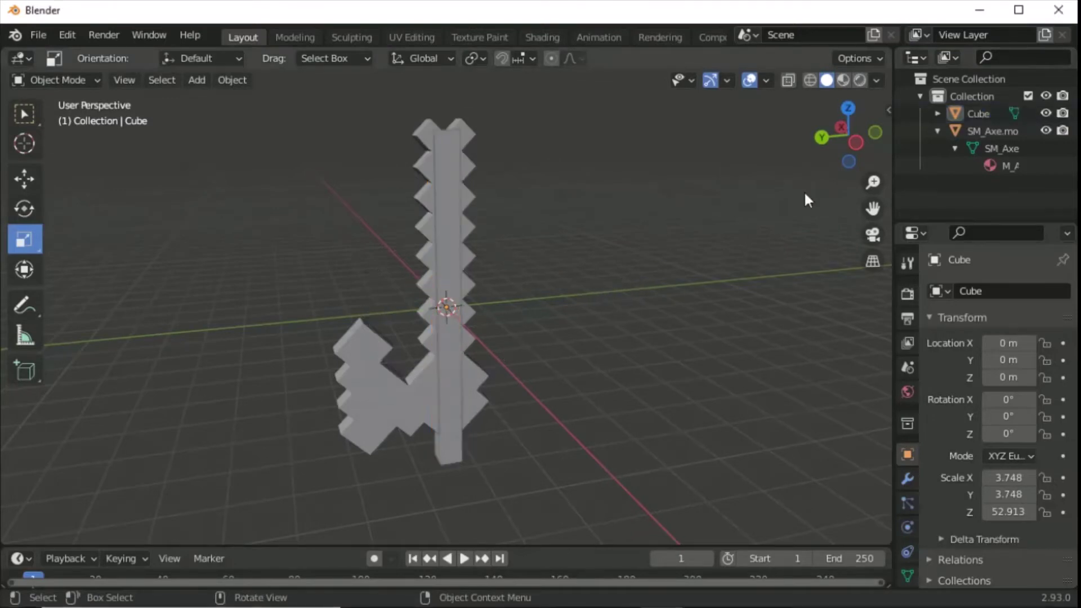
- Rename the imported axe object to SM_Axe.mo2 in the Outliner
double_click(995, 130)
key("ctrl+c")
type("2")
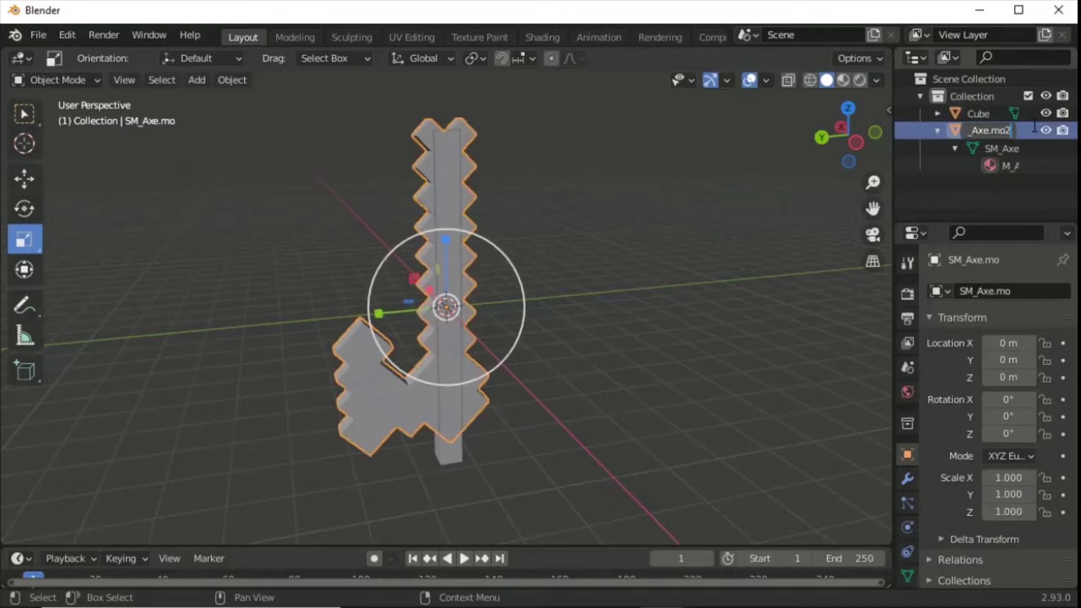
key("Home")
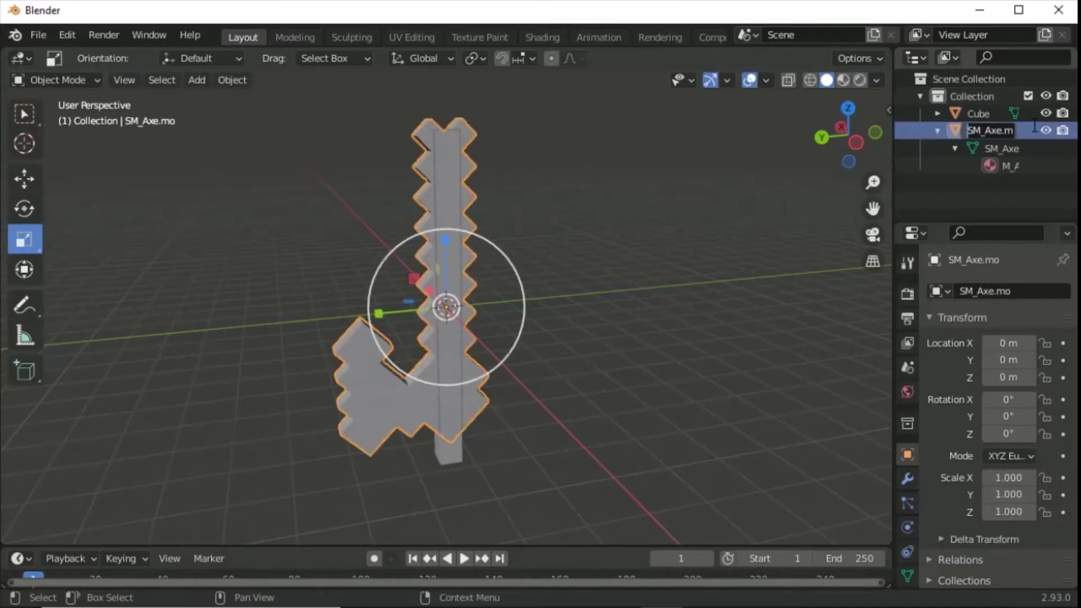
key("Return")
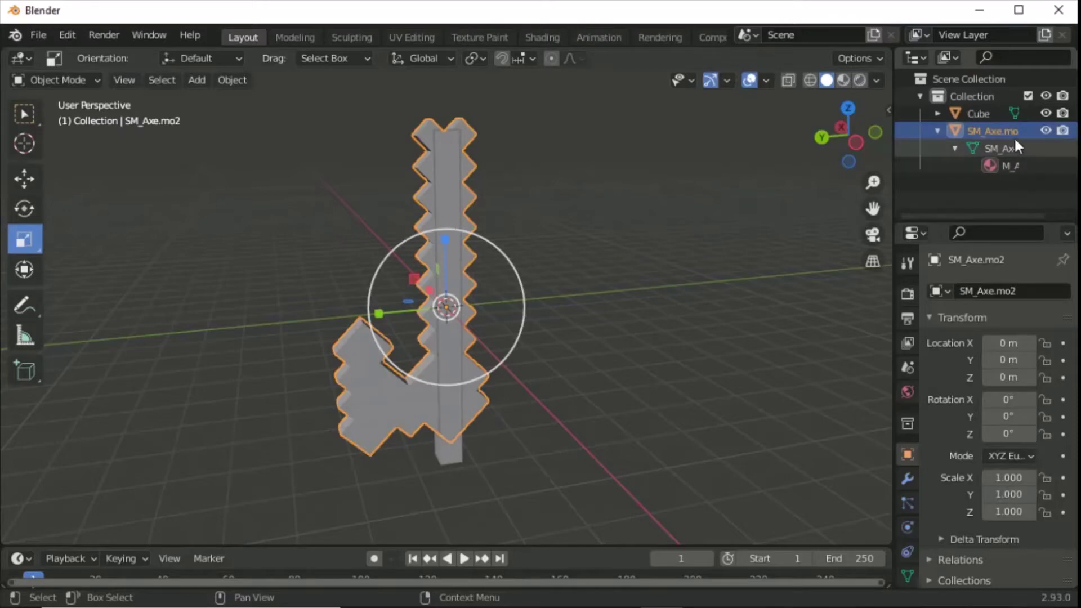
key("F2")
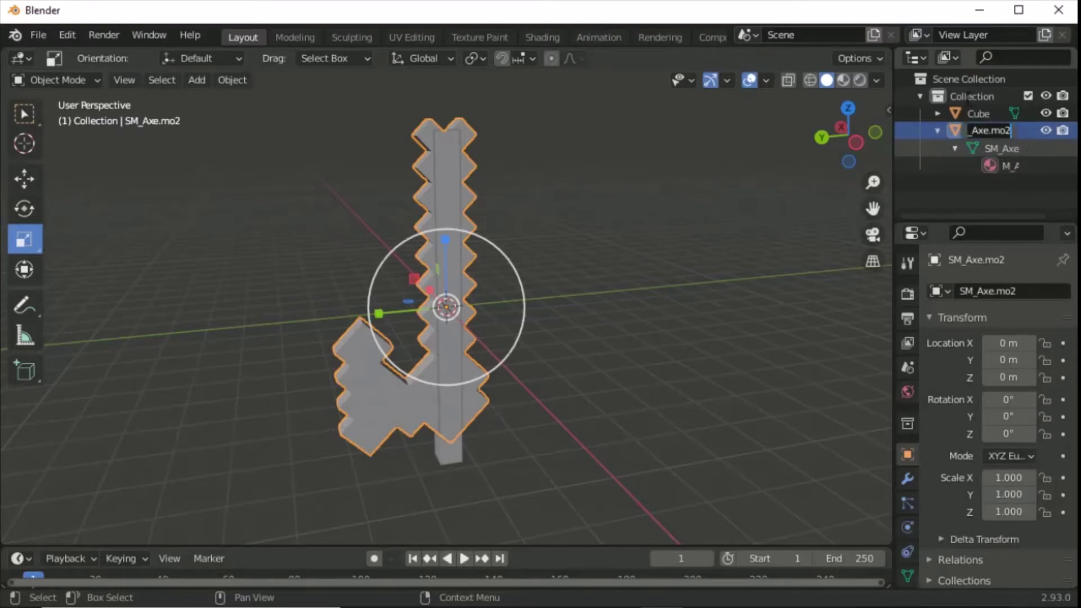
left_click(982, 117)
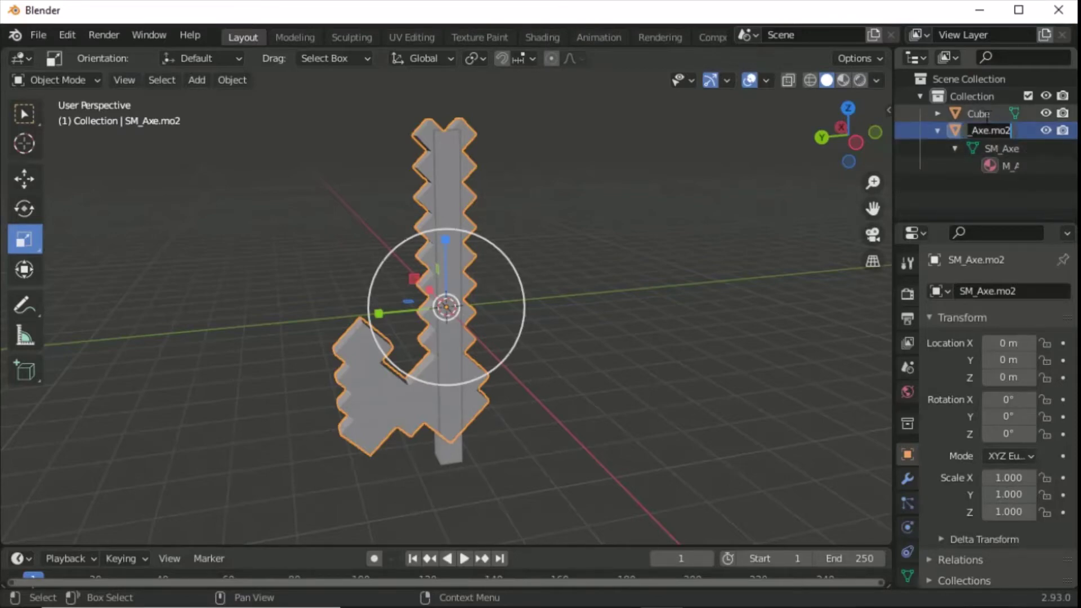
- Rename the stretched Cube bar to SM_Axe.mo
left_click(982, 113)
key("F2")
key("ctrl+v")
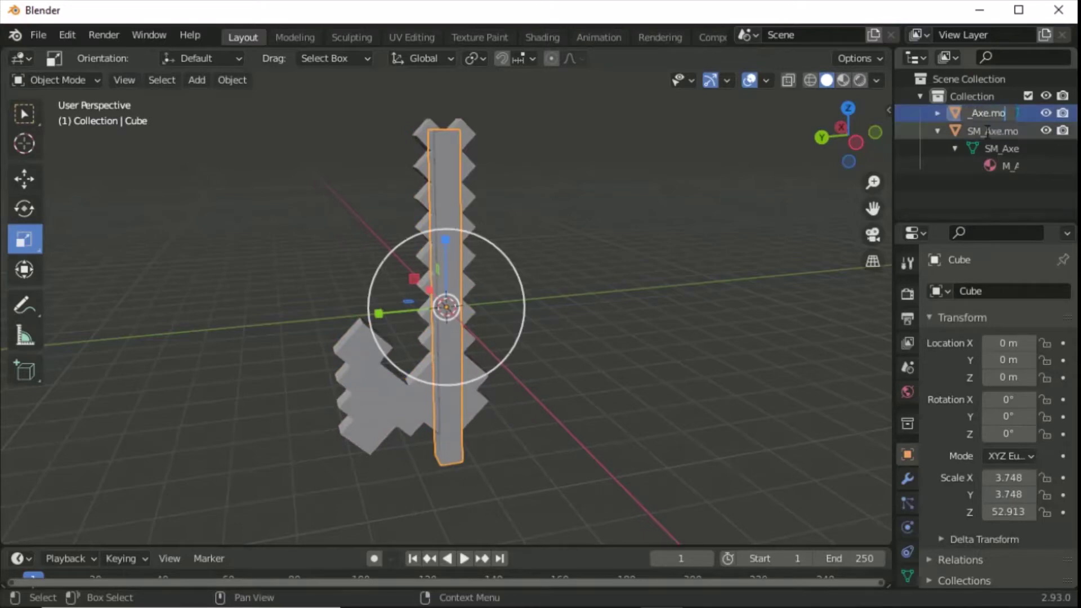
key("Return")
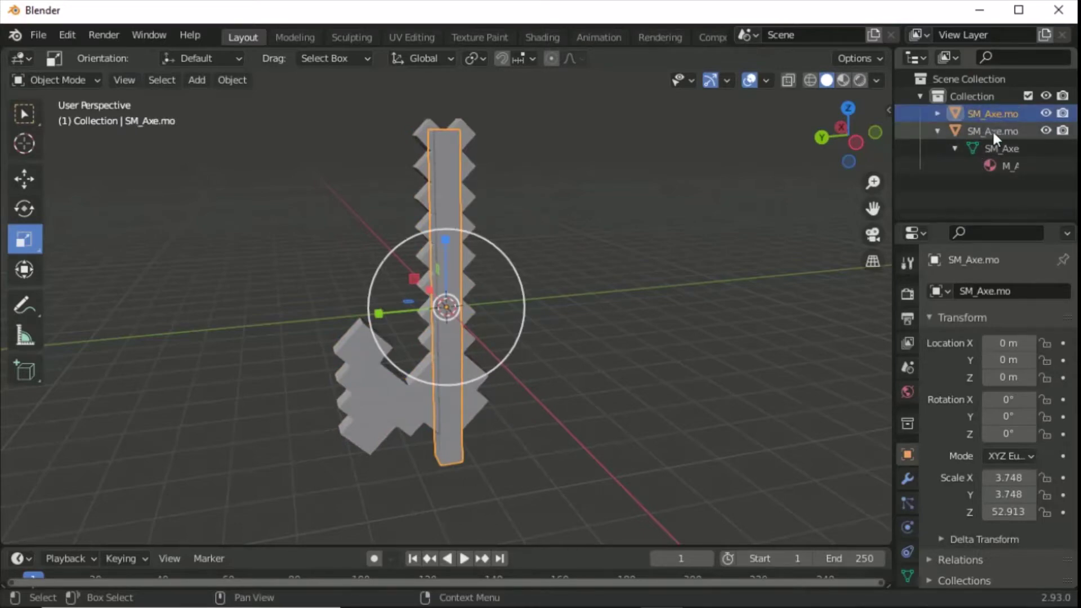
double_click(993, 131)
left_click(999, 113)
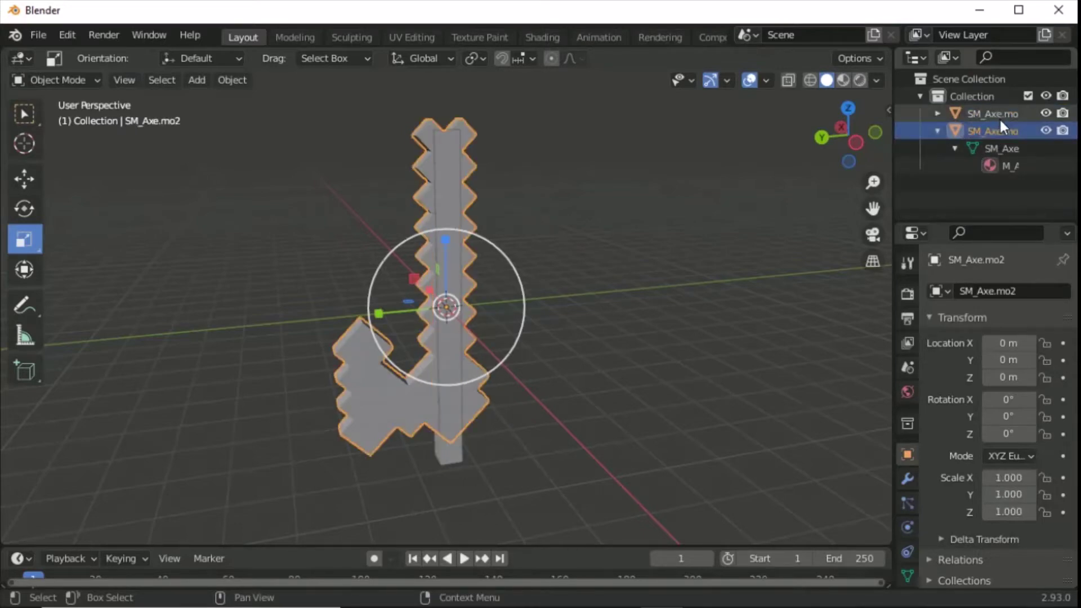
double_click(999, 113)
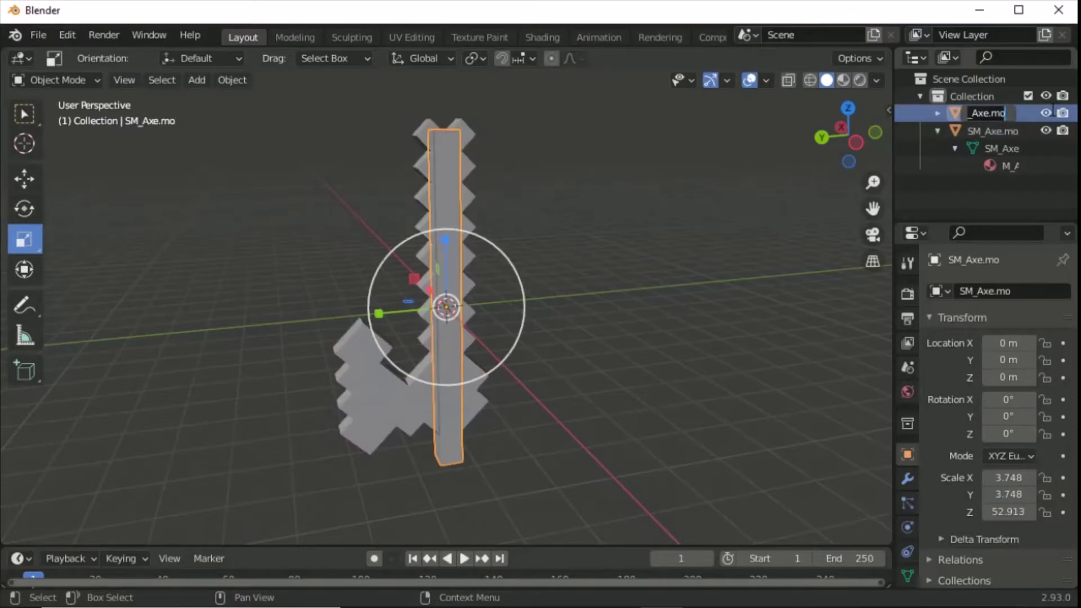
key("Return")
- Reselect the handle bar object in the viewport
left_click(719, 299)
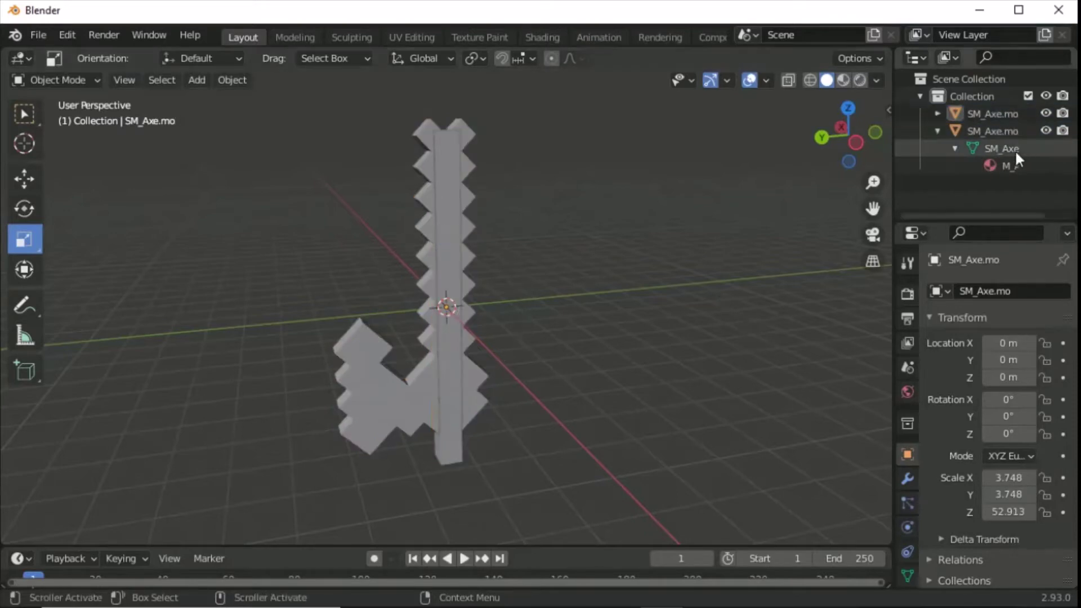
left_click(1014, 167)
left_click(513, 338)
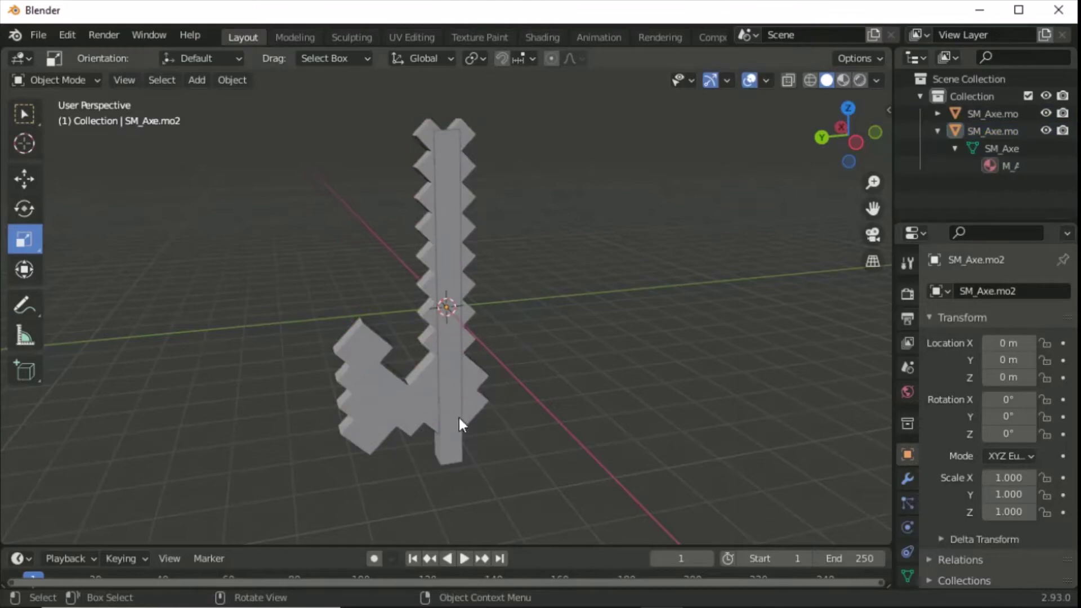
left_click(450, 454)
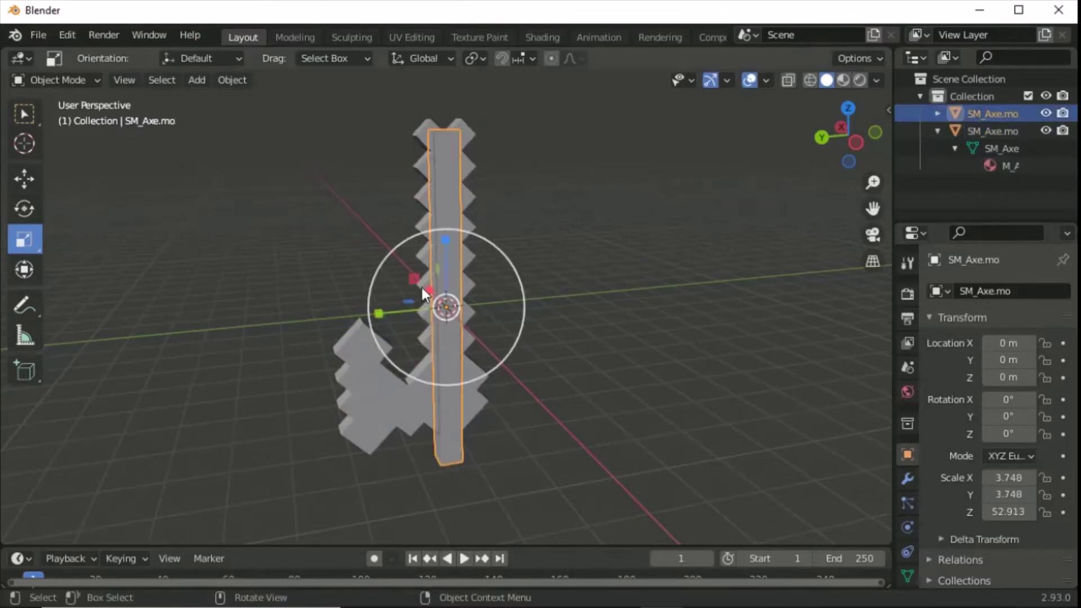
- Assign the existing M_Axe material to the handle bar
scroll(907, 434, "down", 3)
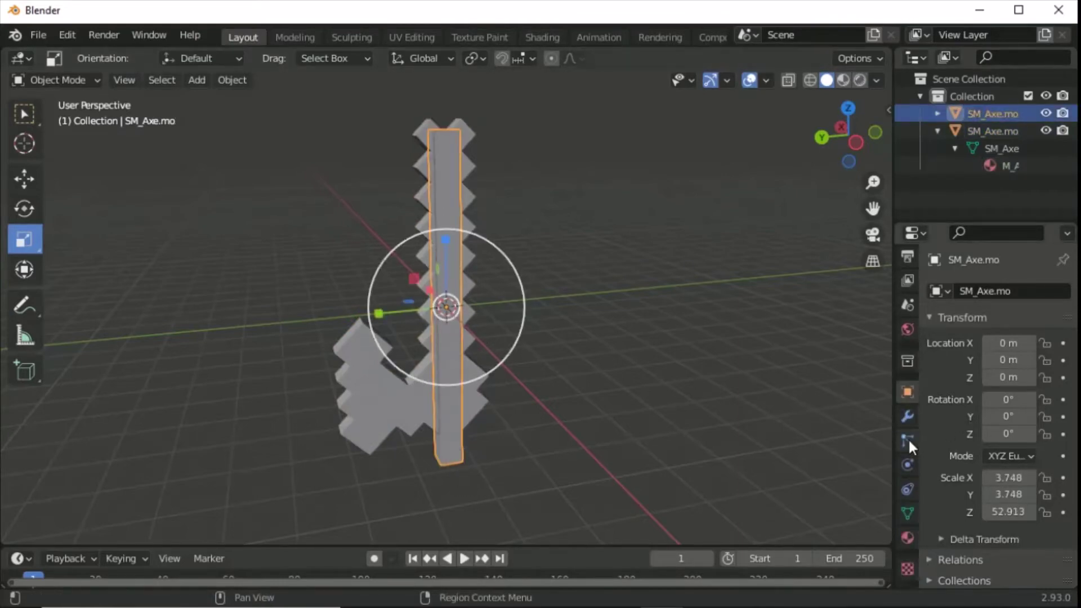
left_click(908, 538)
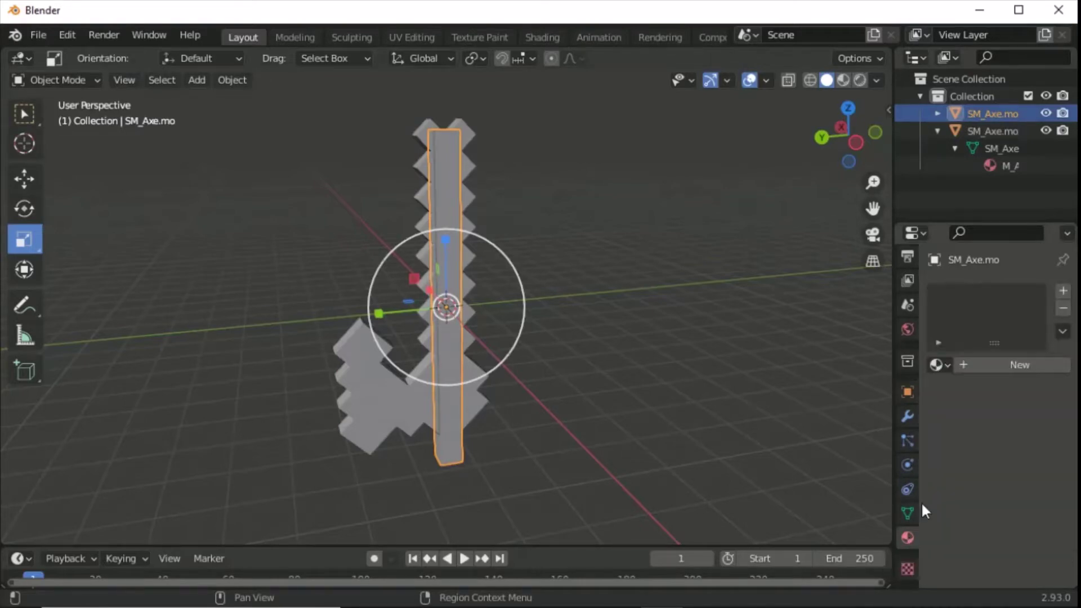
left_click(946, 366)
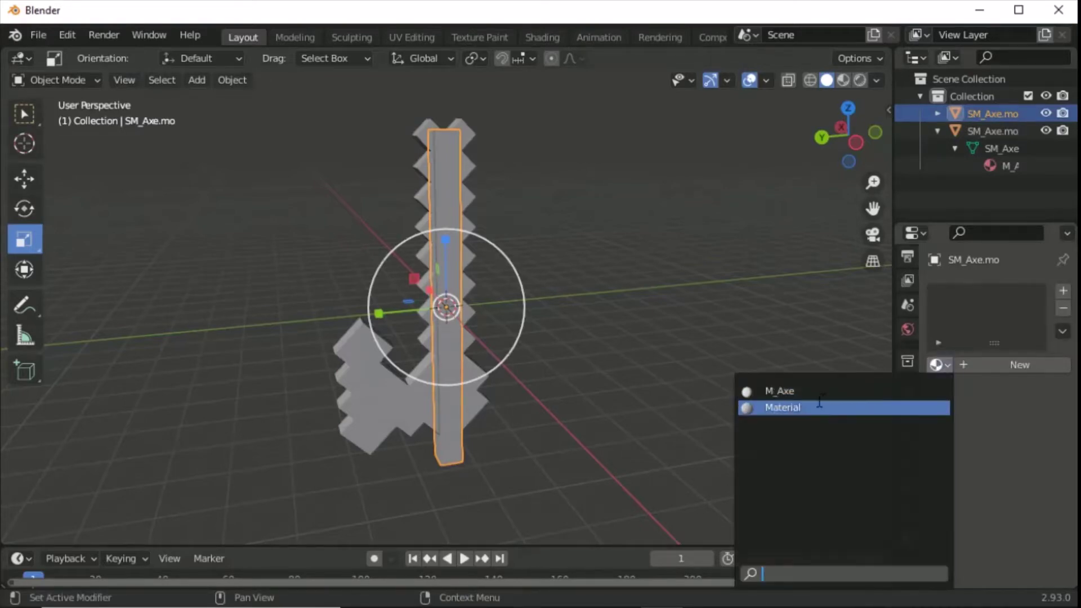
left_click(796, 391)
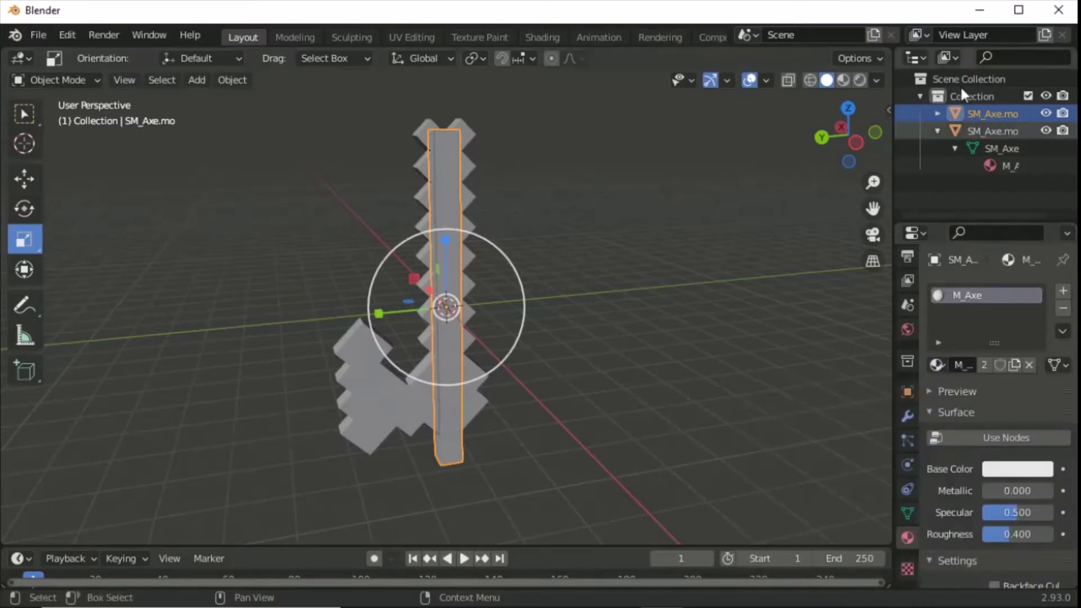
- Expand the bar's Outliner entries and begin renaming the axe's mesh data
left_click(938, 113)
left_click(956, 131)
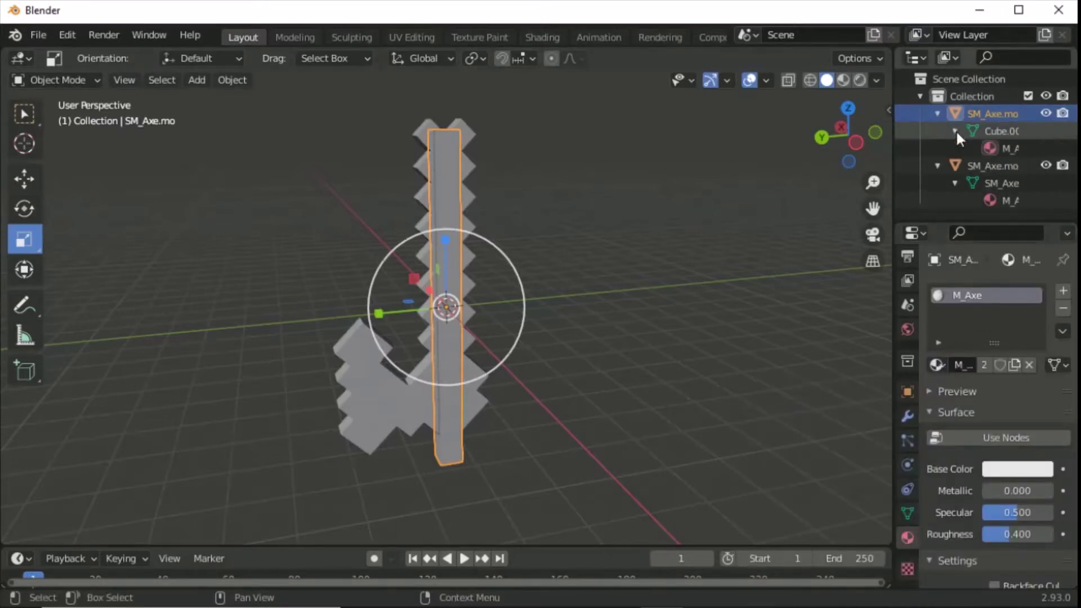
left_click(1005, 133)
double_click(1003, 183)
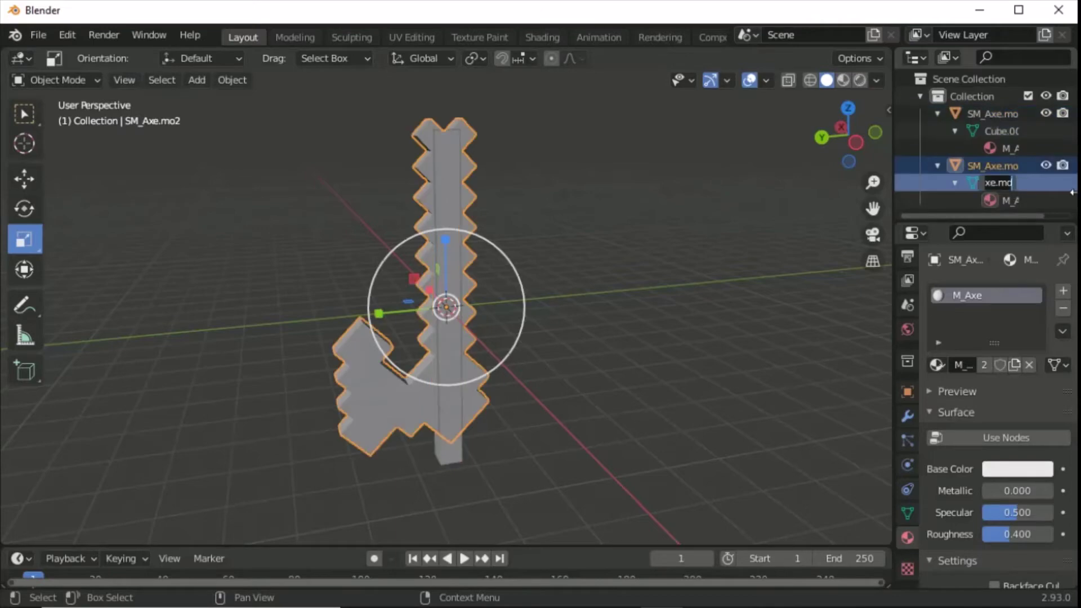
type("s")
key("Left")
key("Left")
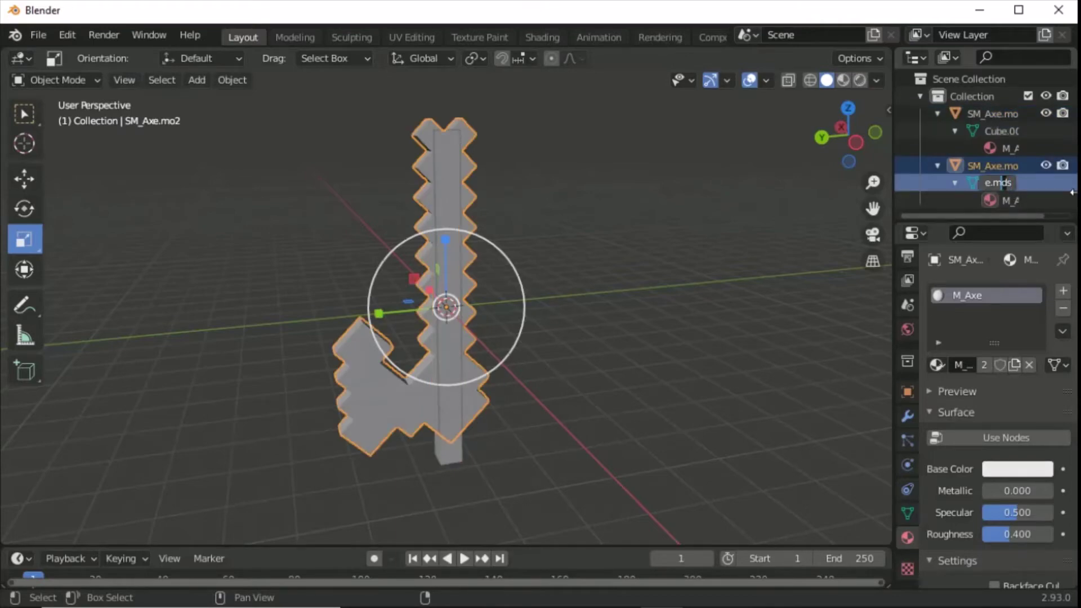
- Rename the mesh data to SM_Axe
key("Home")
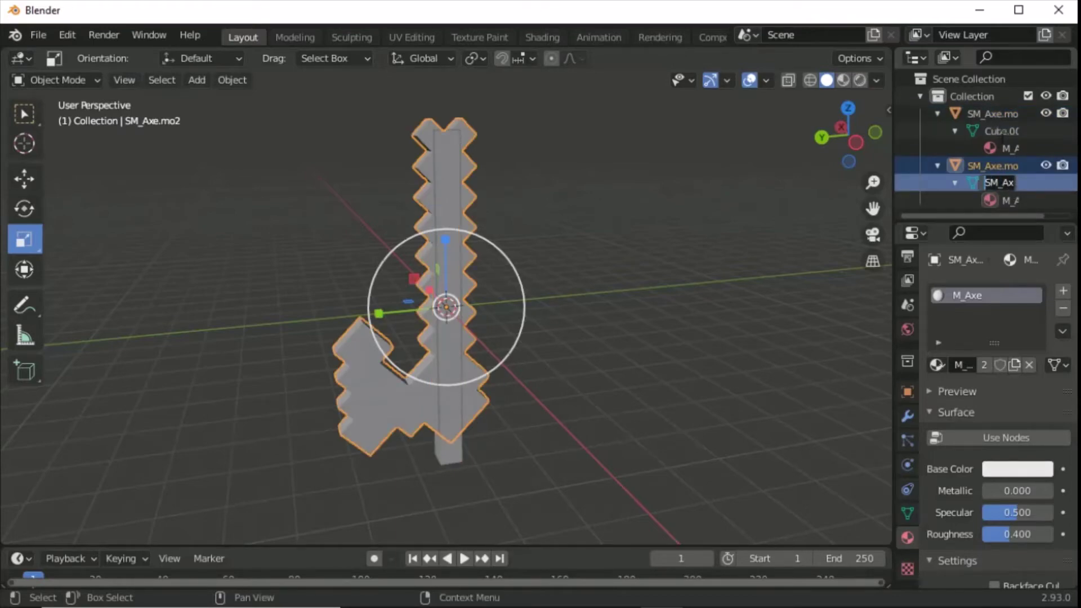
key("Return")
double_click(1002, 131)
key("ctrl+v")
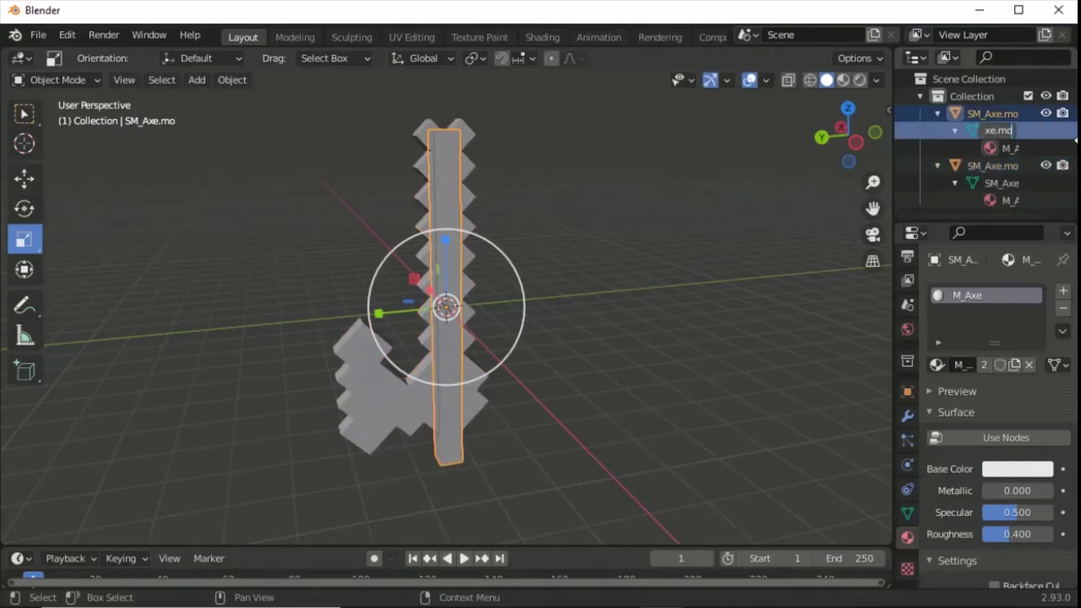
left_click(994, 209)
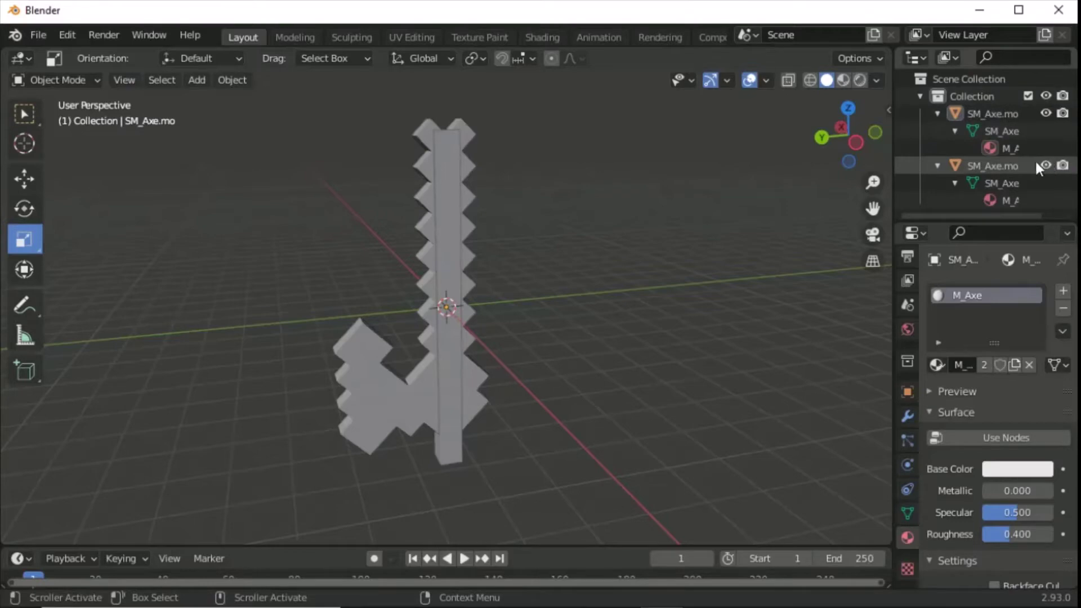
- Delete the duplicate SM_Axe.mo2 object, leaving only the tall stick
left_click(975, 164)
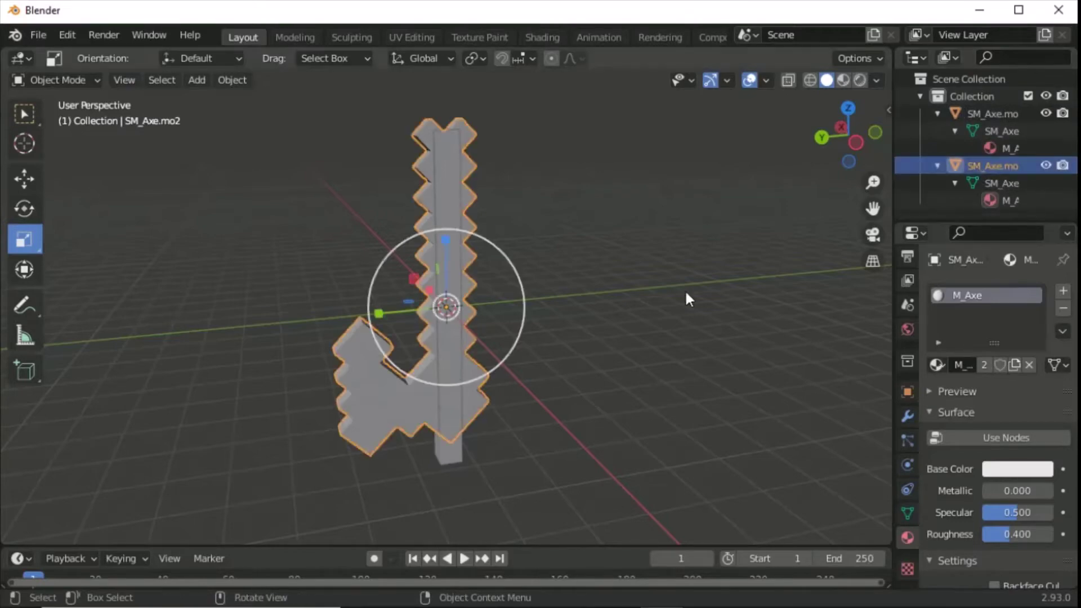
key("Delete")
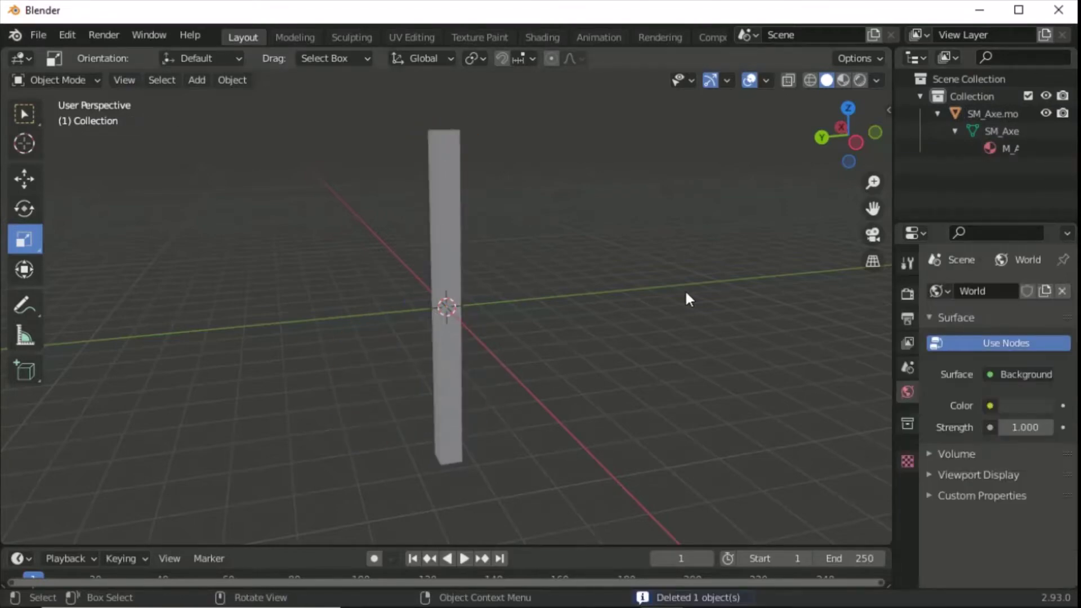
middle_click_drag(568, 301, 529, 318)
middle_click_drag(507, 269, 667, 249)
key("ctrl+v")
middle_click_drag(587, 297, 518, 263)
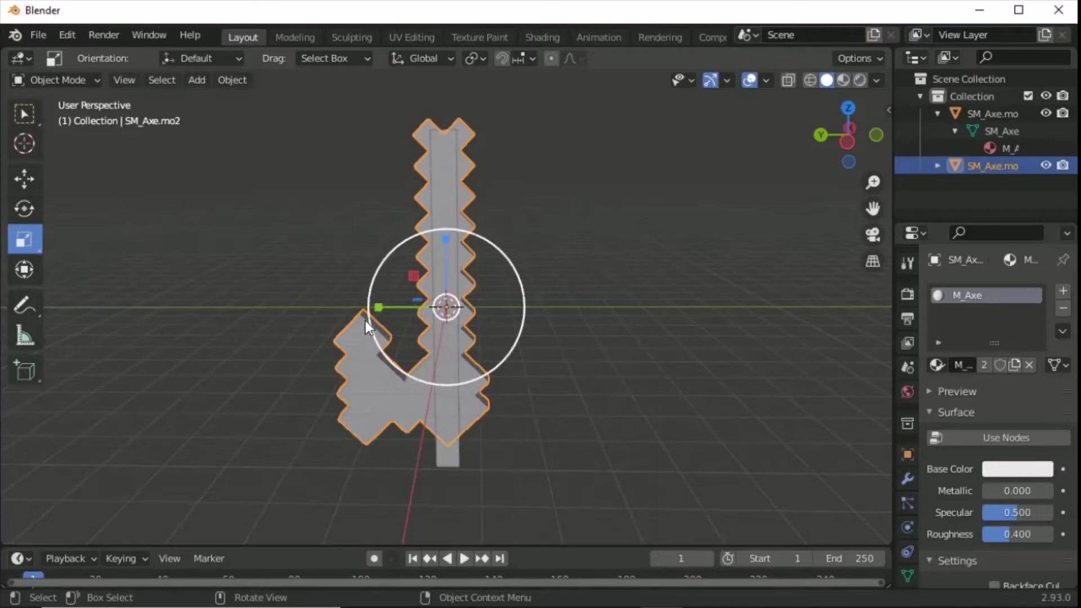
middle_click_drag(541, 175, 512, 164)
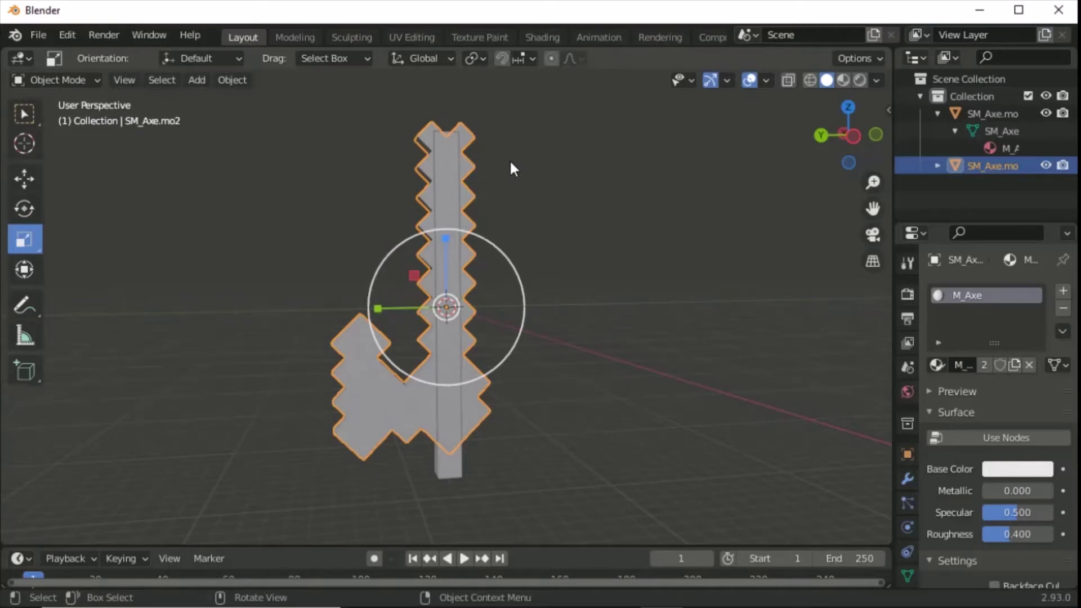
key("Delete")
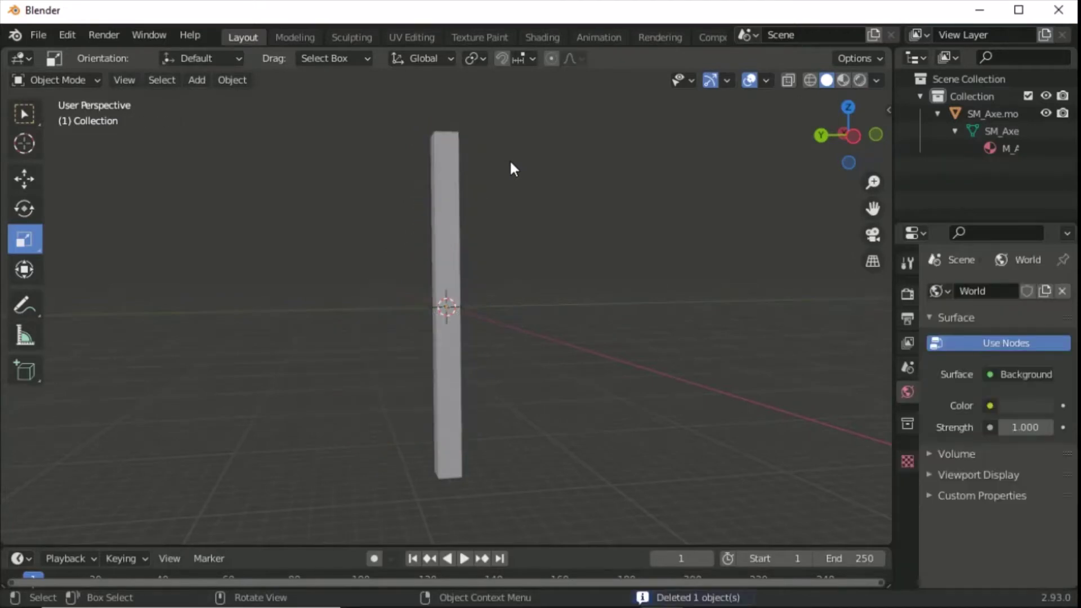
middle_click_drag(509, 160, 512, 506)
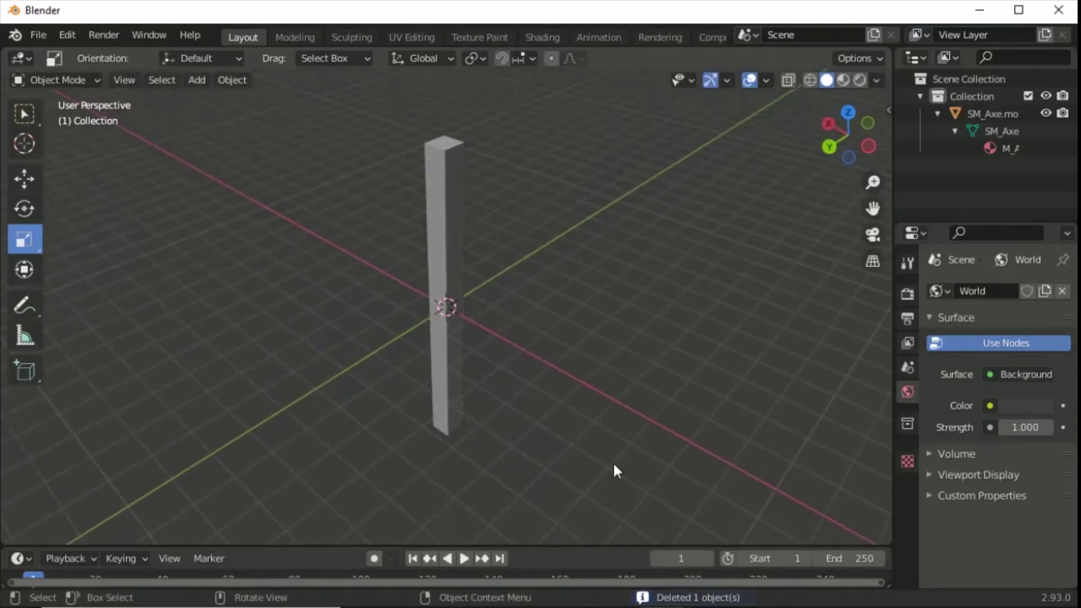
- Enable Use Nodes on the stick's M_Axe material
left_click(455, 212)
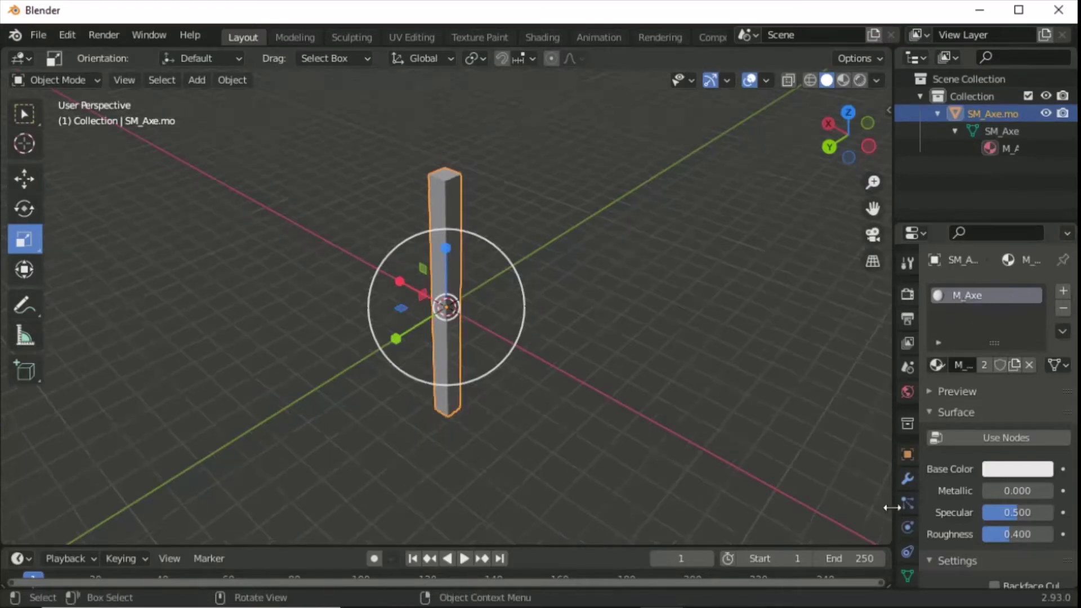
scroll(905, 495, "down", 3)
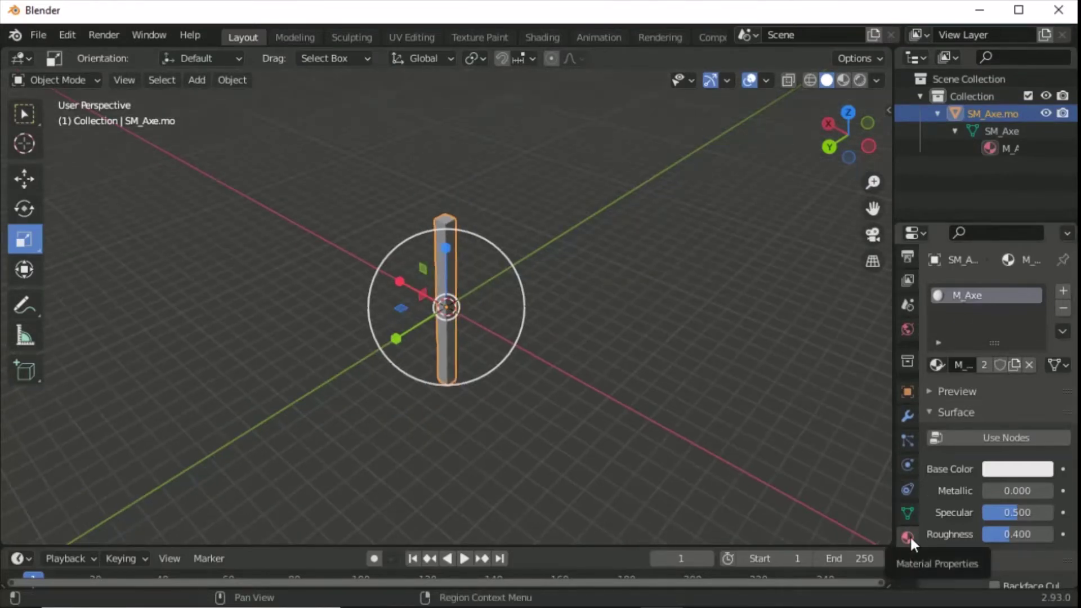
left_click(991, 433)
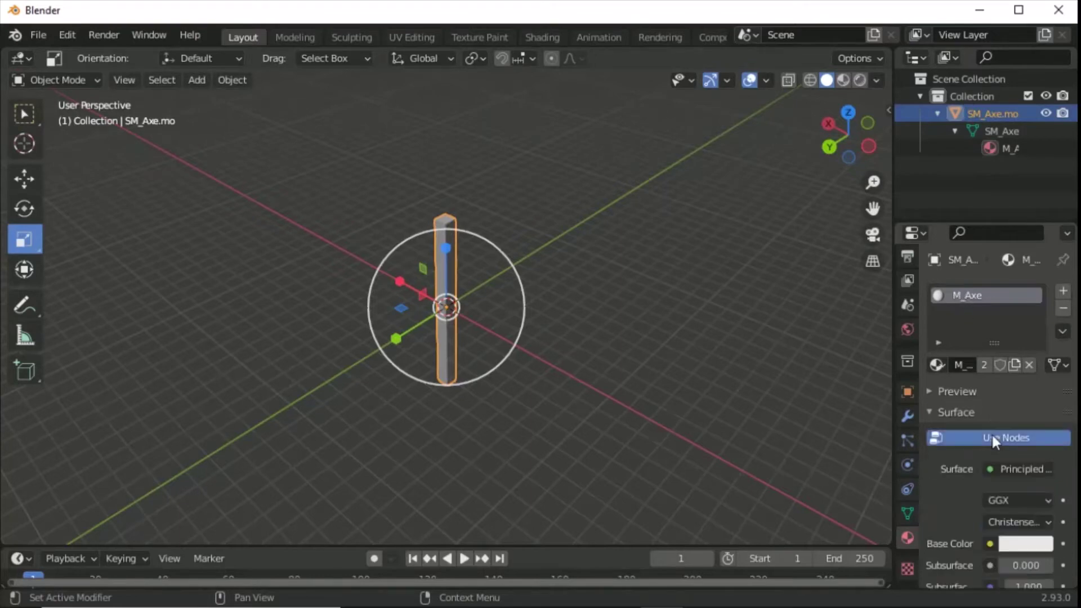
- Turn the Timeline into an enlarged Shader Editor showing the Principled BSDF node
left_click(21, 559)
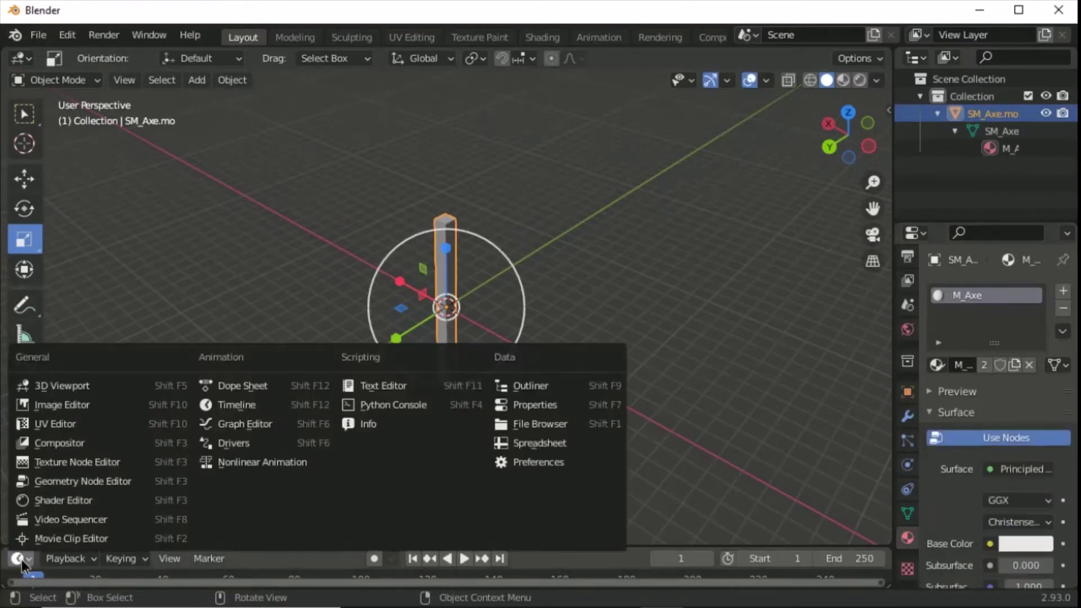
left_click(69, 498)
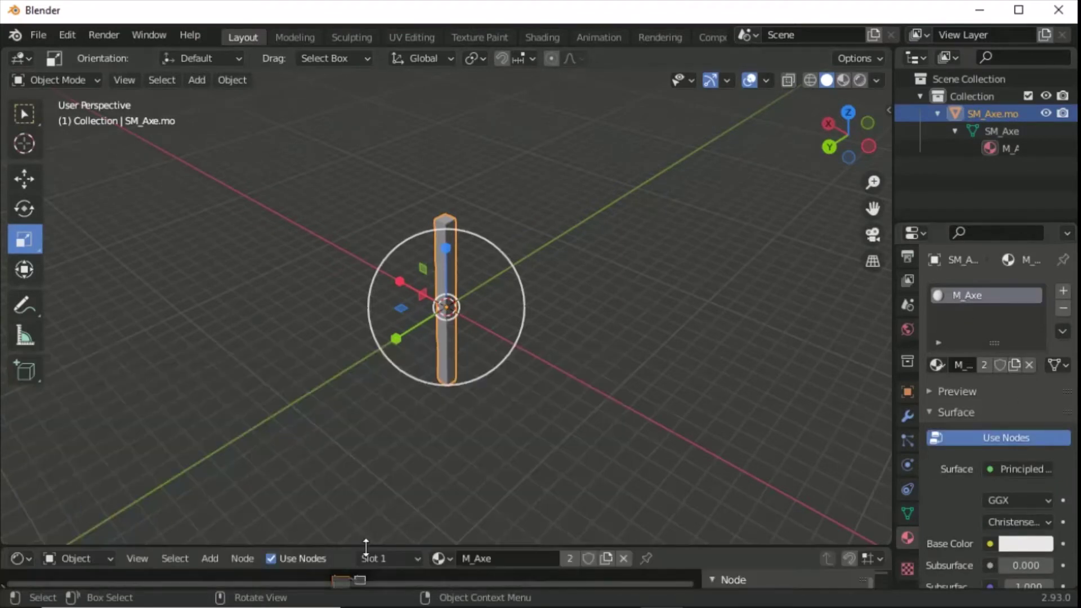
left_click_drag(363, 549, 418, 272)
scroll(341, 495, "up", 10)
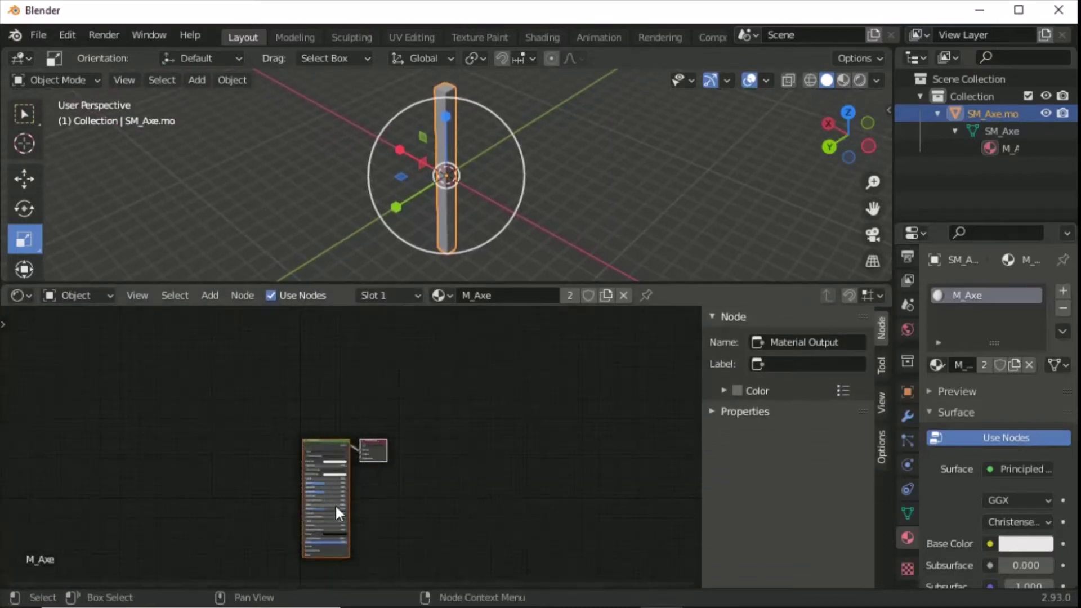
middle_click_drag(368, 542, 428, 479)
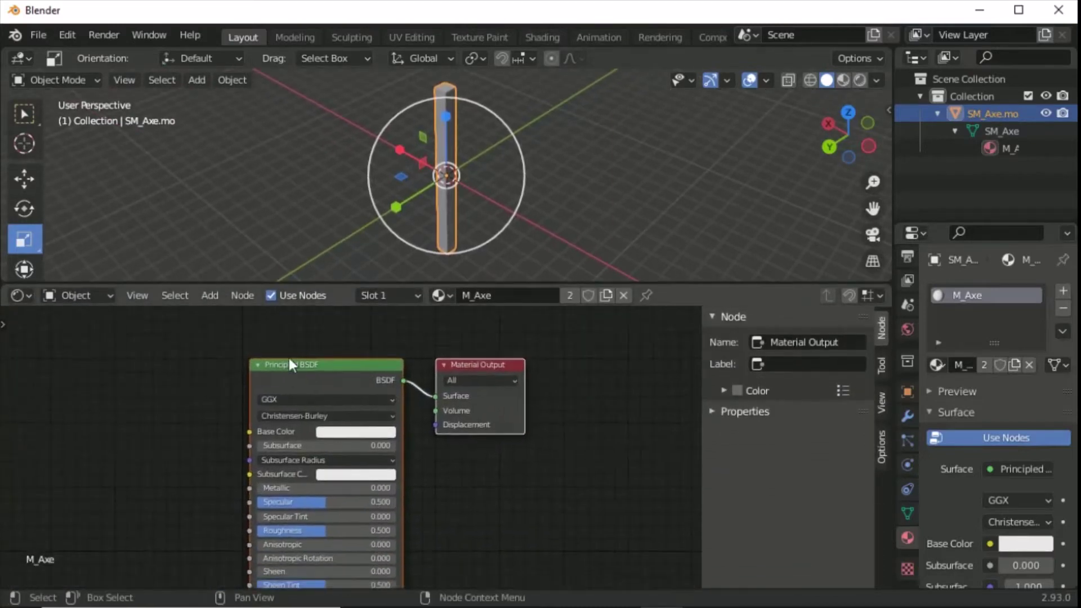
left_click(206, 296)
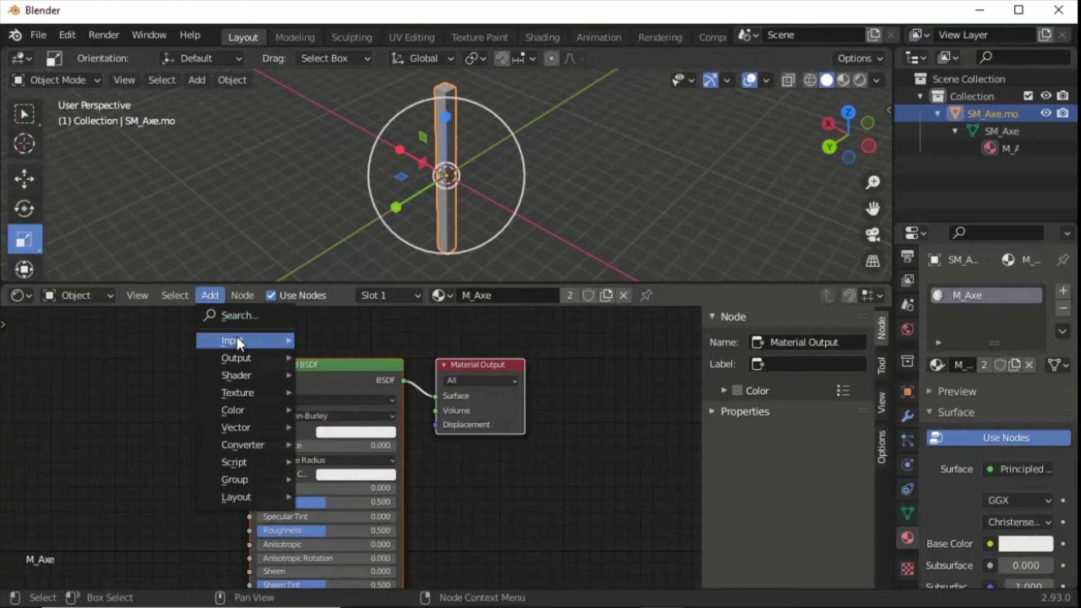
- Add an Image Texture node left of Principled BSDF and load T_Axe.png into it
mouse_move(238, 340)
mouse_move(255, 394)
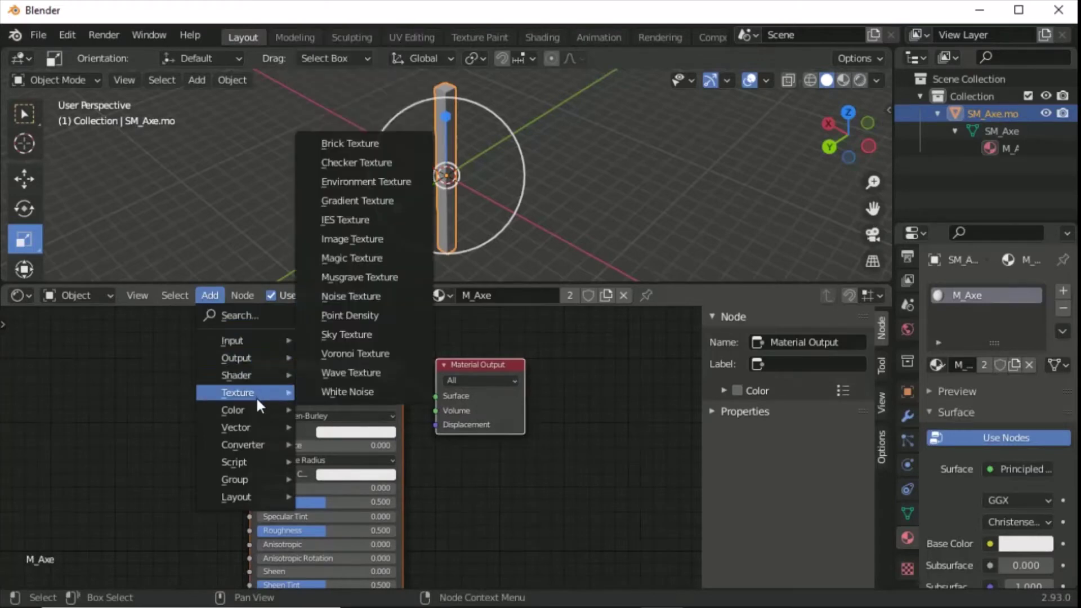
left_click(353, 239)
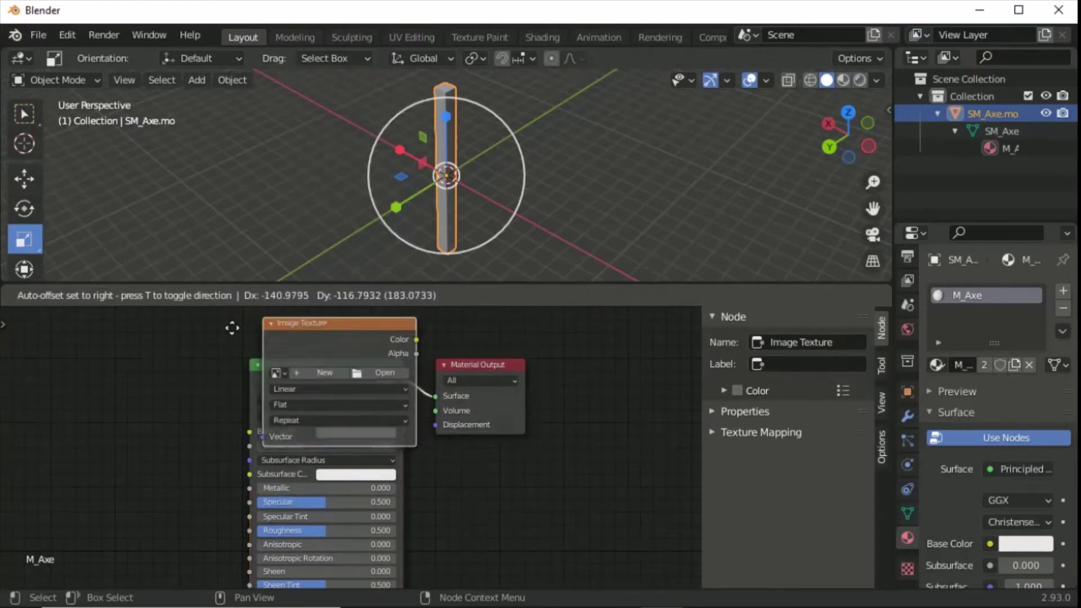
left_click(76, 394)
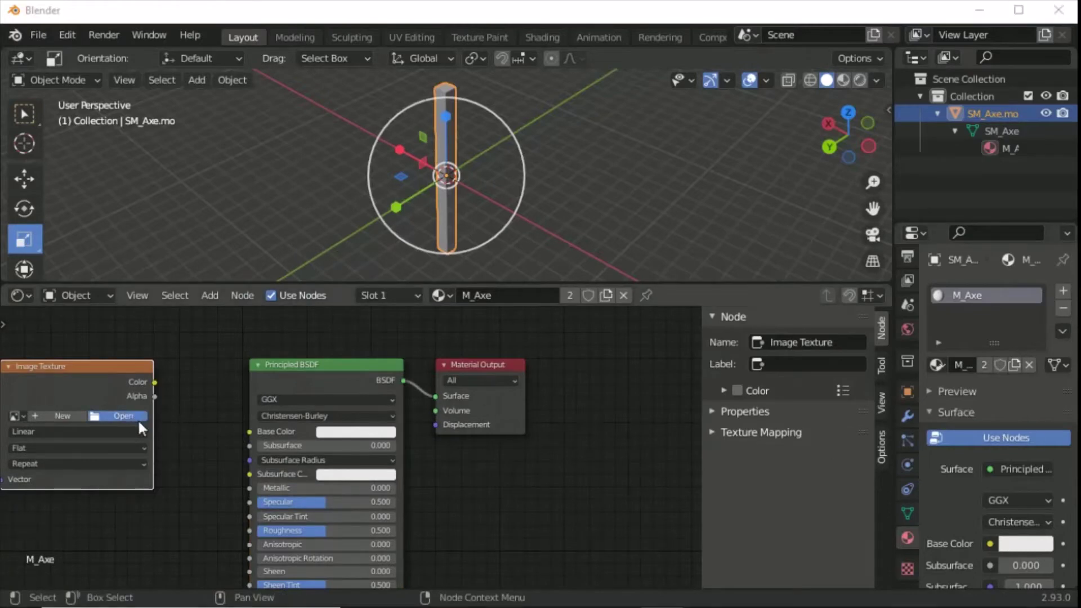
left_click(123, 415)
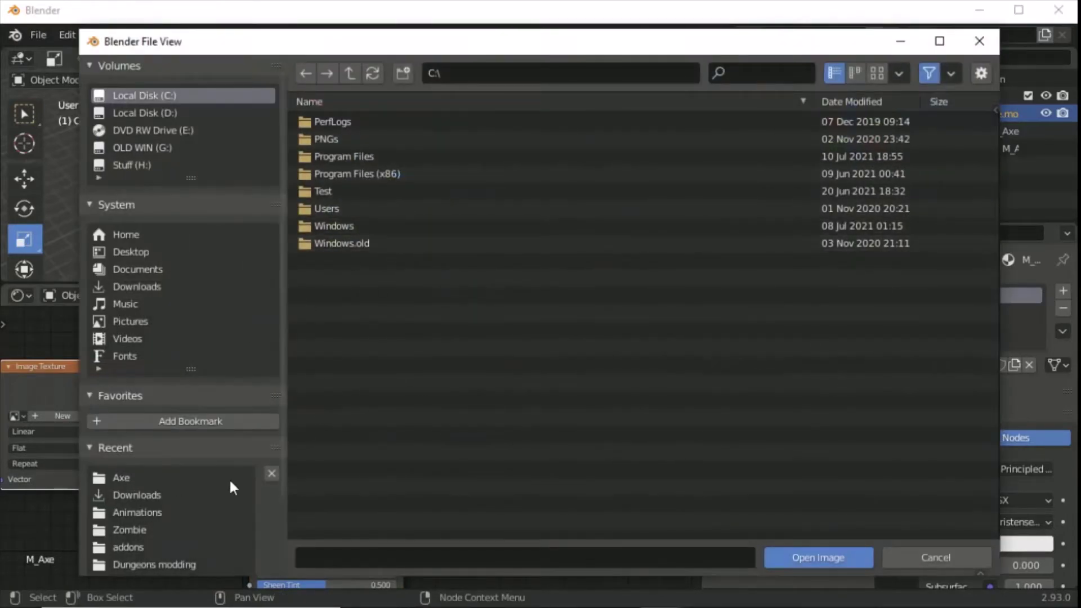
left_click(123, 479)
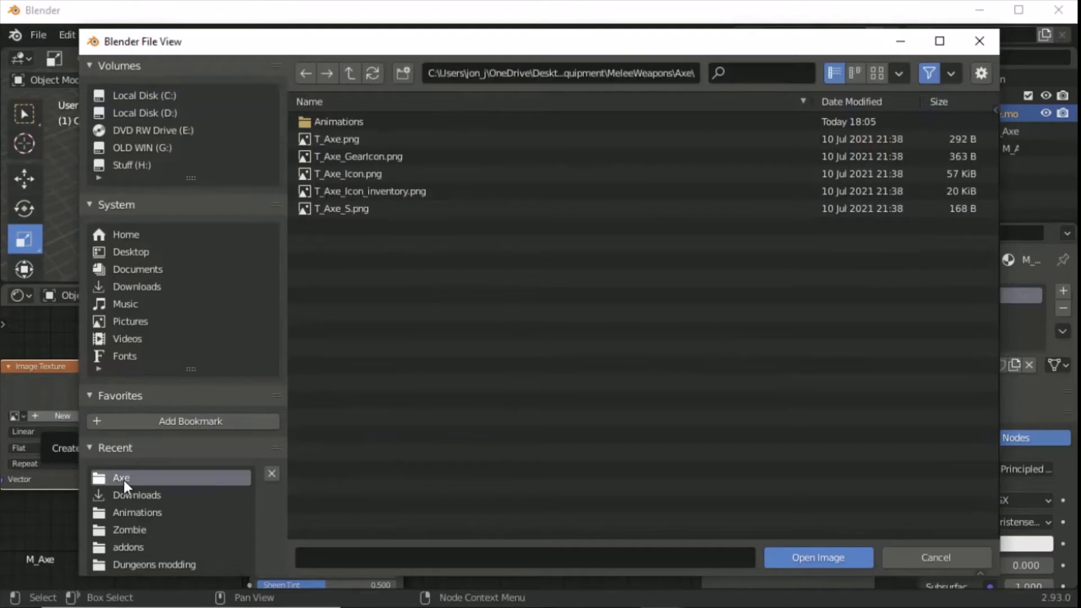
left_click(347, 139)
left_click(817, 559)
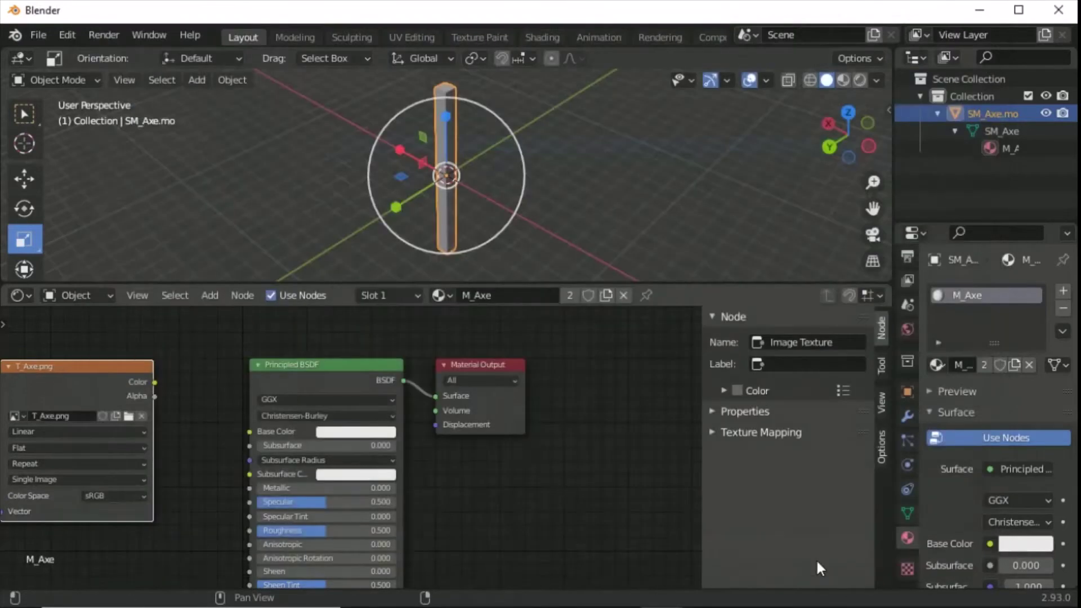
- Wire the texture's Color into Base Color and set interpolation to Closest
left_click_drag(154, 383, 249, 429)
left_click(40, 431)
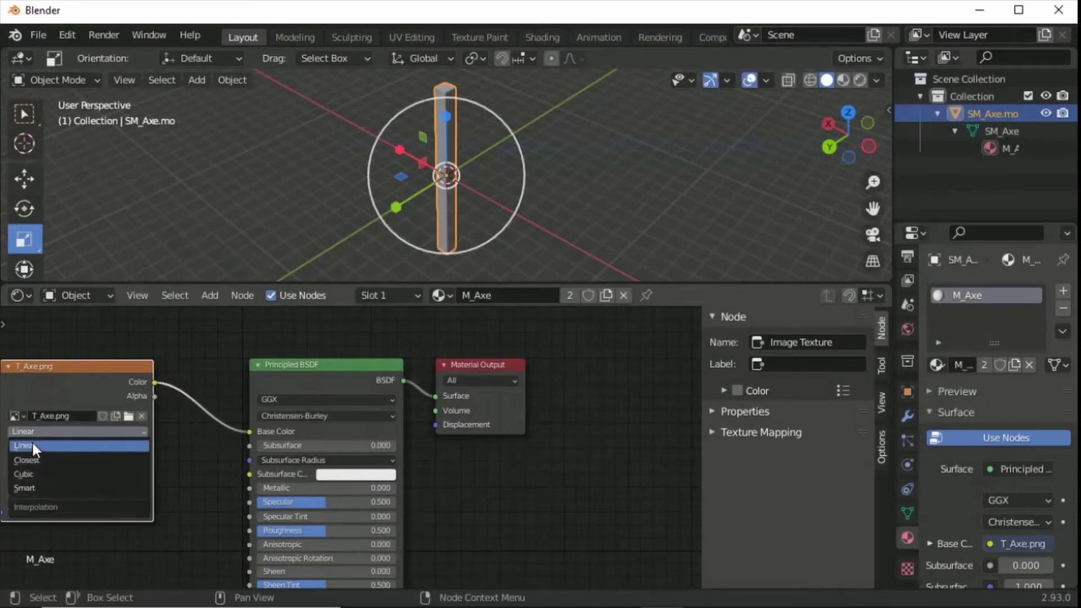
left_click(55, 461)
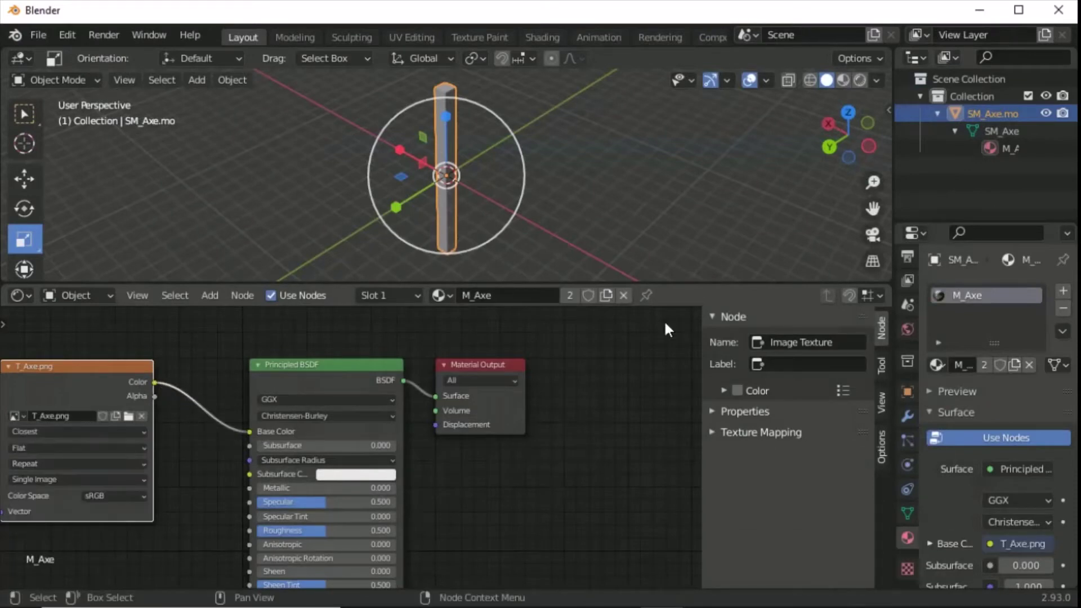
- View the stick in Material Preview shading with the 3D view enlarged over the node editor
left_click(845, 80)
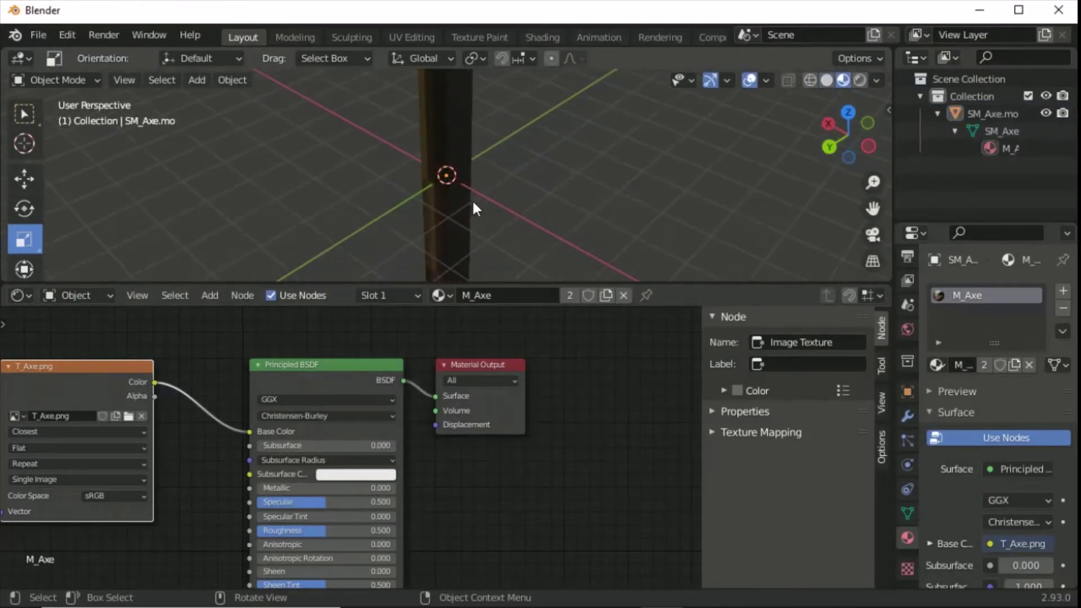
middle_click_drag(472, 198, 503, 189)
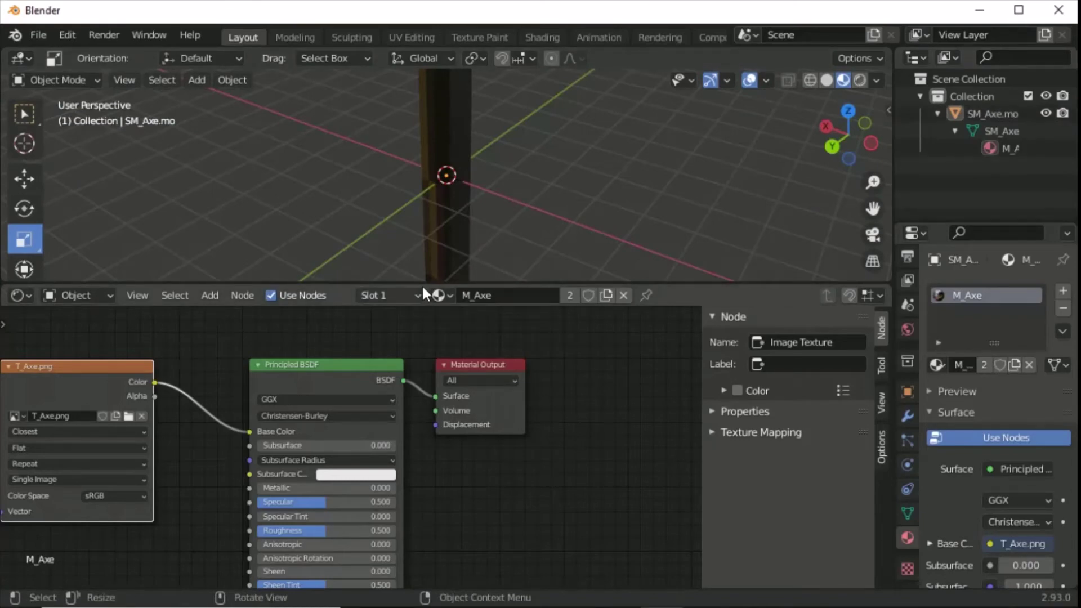
middle_click_drag(485, 165, 515, 208)
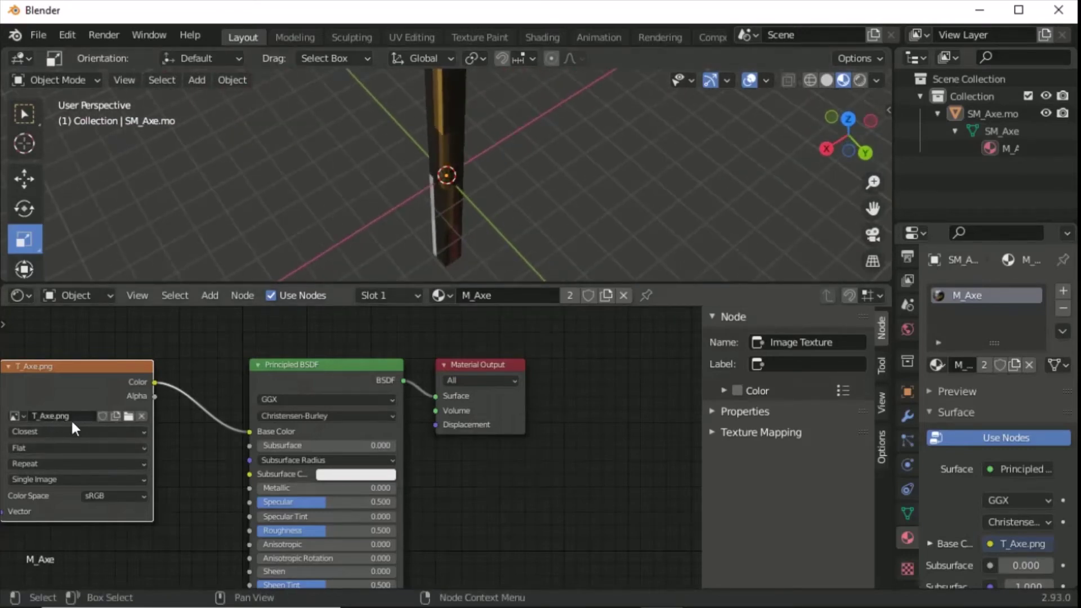
left_click_drag(422, 284, 447, 497)
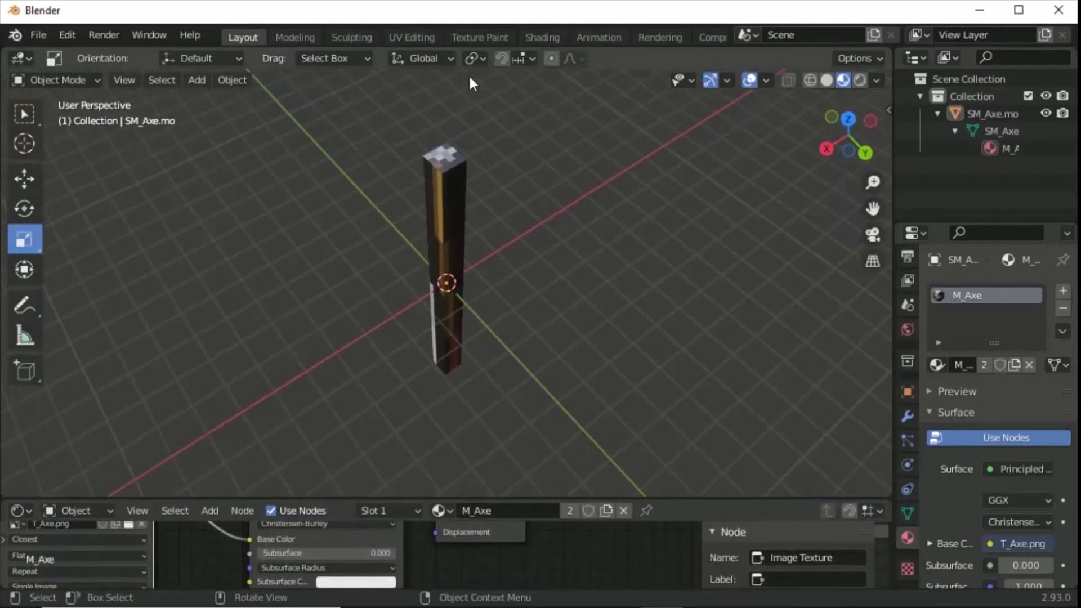
left_click(409, 39)
- Switch to face select mode and select the column's top face
scroll(813, 357, "down", 6)
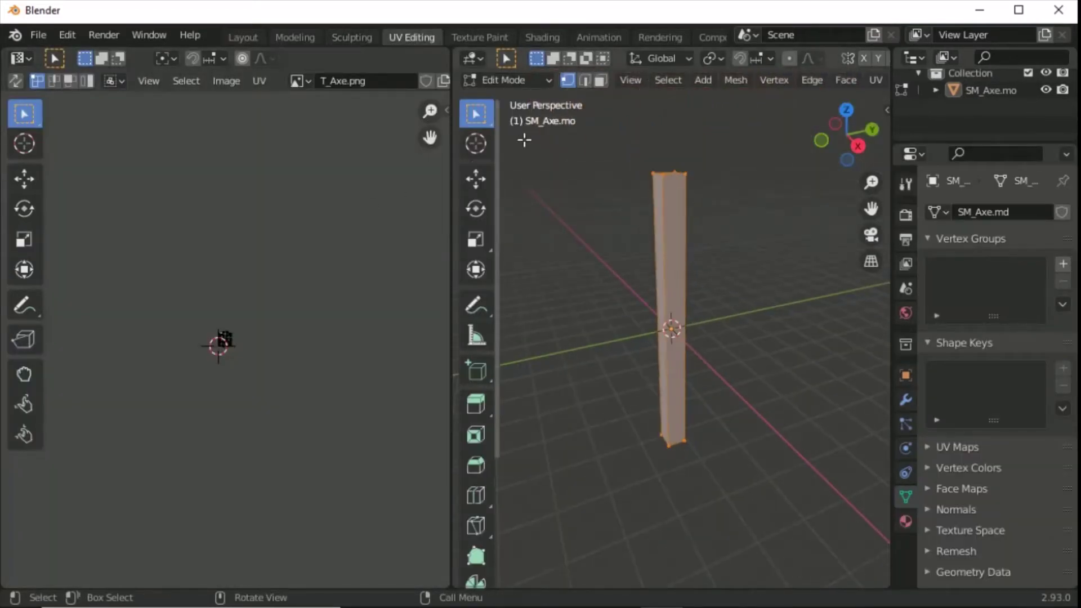
mouse_move(696, 205)
middle_mouse_down()
mouse_move(724, 241)
mouse_move(701, 212)
middle_mouse_up()
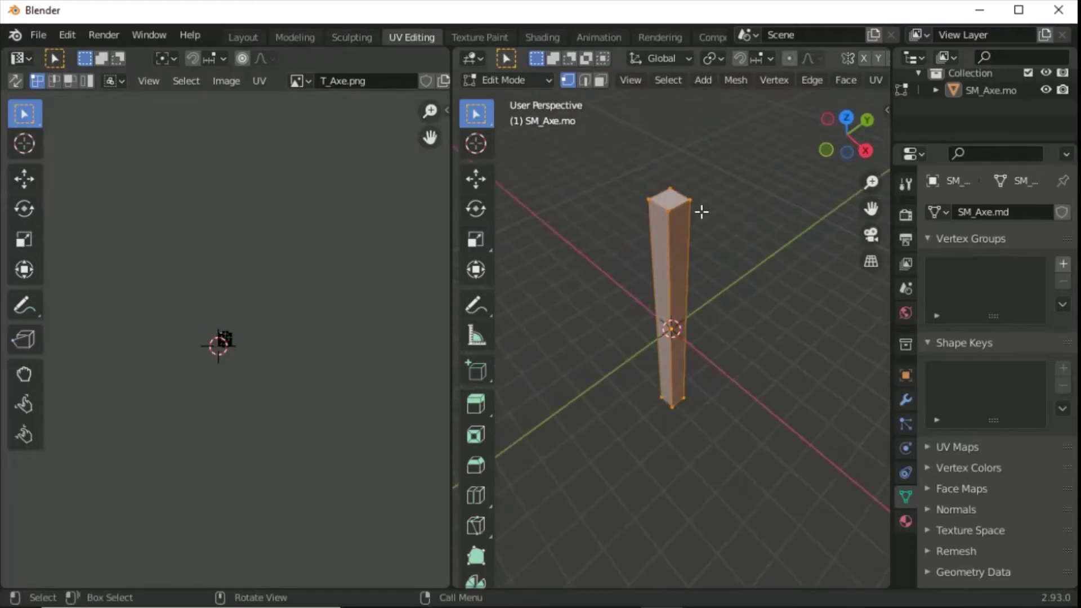
scroll(230, 359, "up", 10)
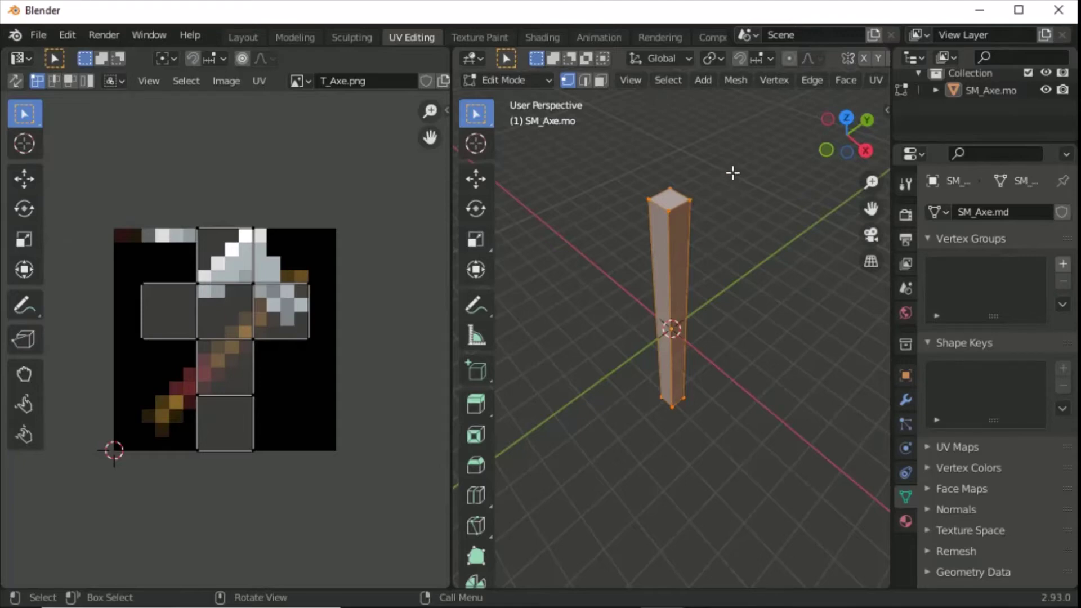
key("ctrl+z")
key("ctrl+z")
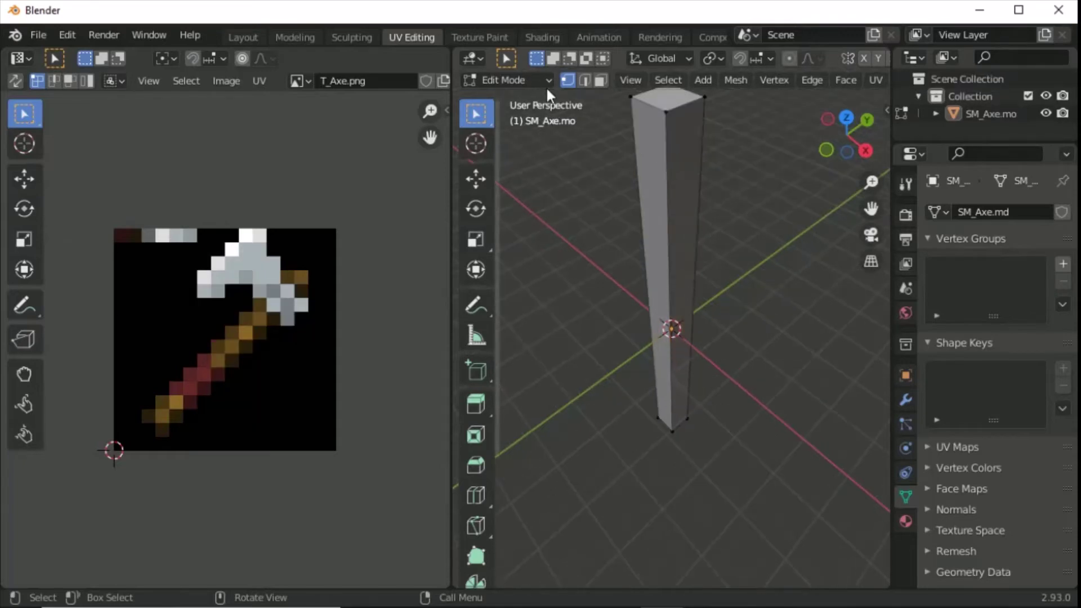
left_click(600, 79)
left_click(670, 100)
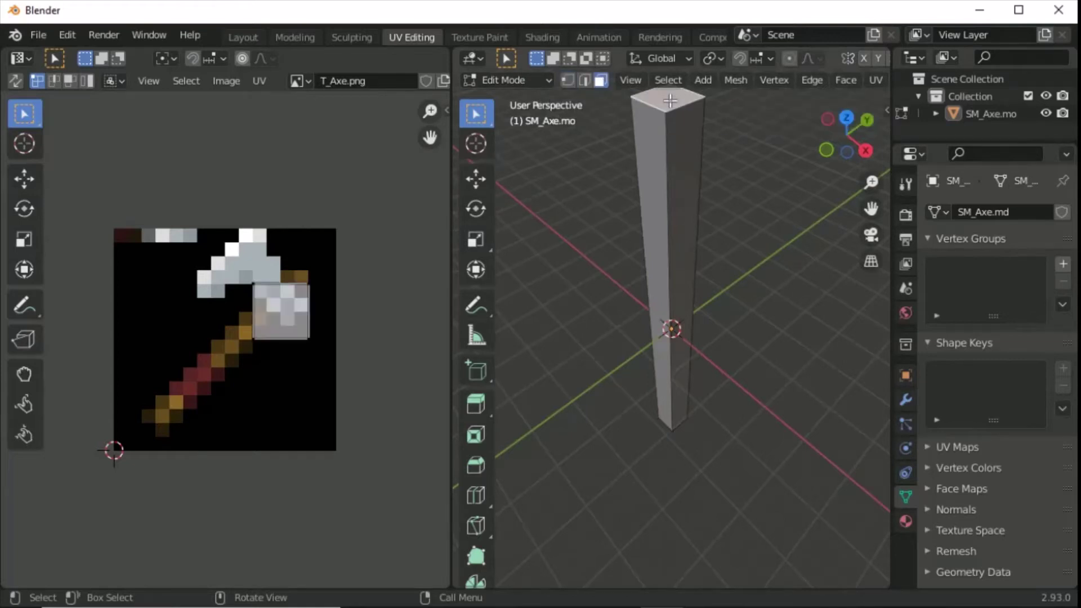
- Select the column's end face so its UV square shows over T_Axe.png
middle_click_drag(743, 454, 650, 410)
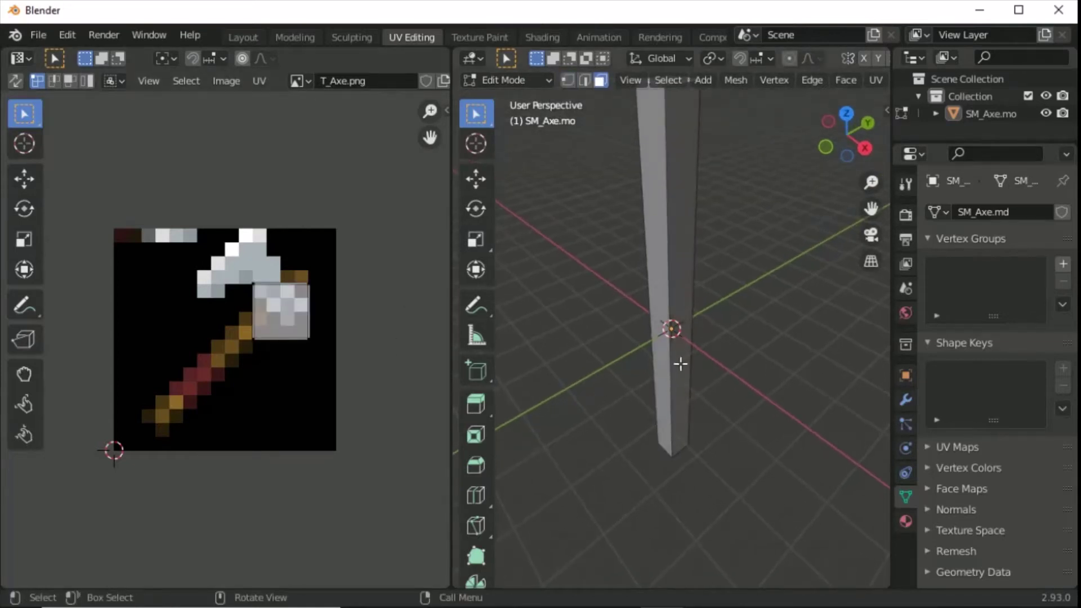
middle_click_drag(680, 364, 664, 379)
left_click(653, 370, "ctrl")
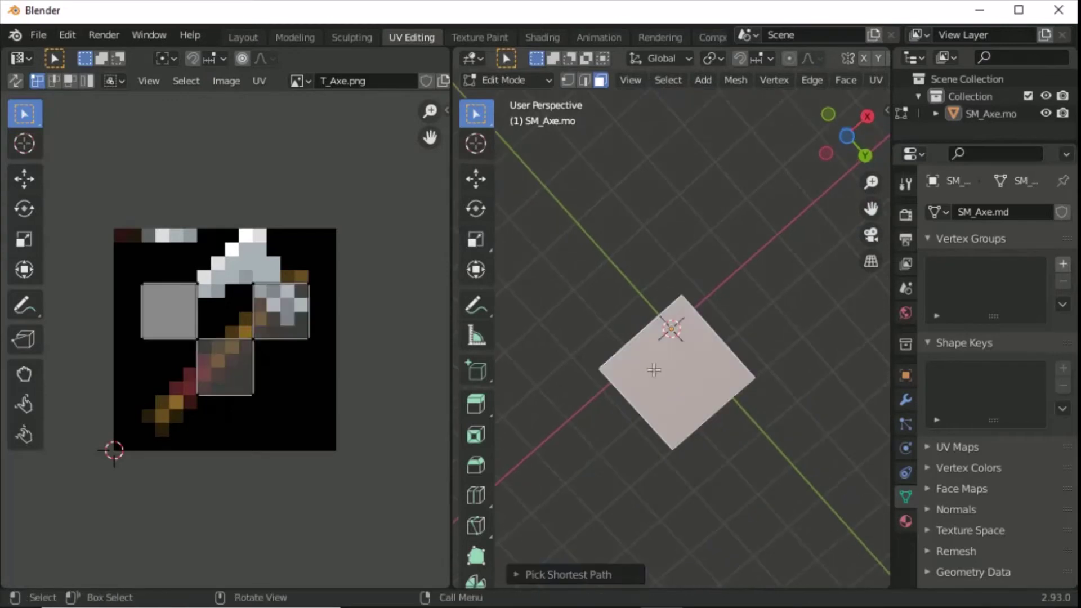
key("ctrl+z")
middle_click_drag(719, 300, 701, 282)
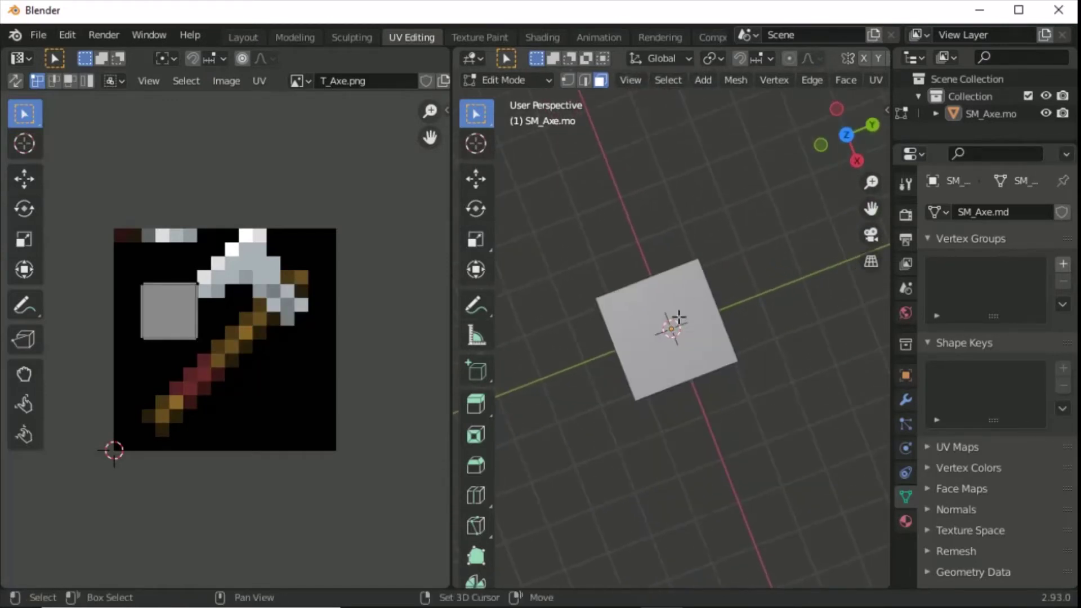
left_click(678, 316)
scroll(266, 303, "up", 1)
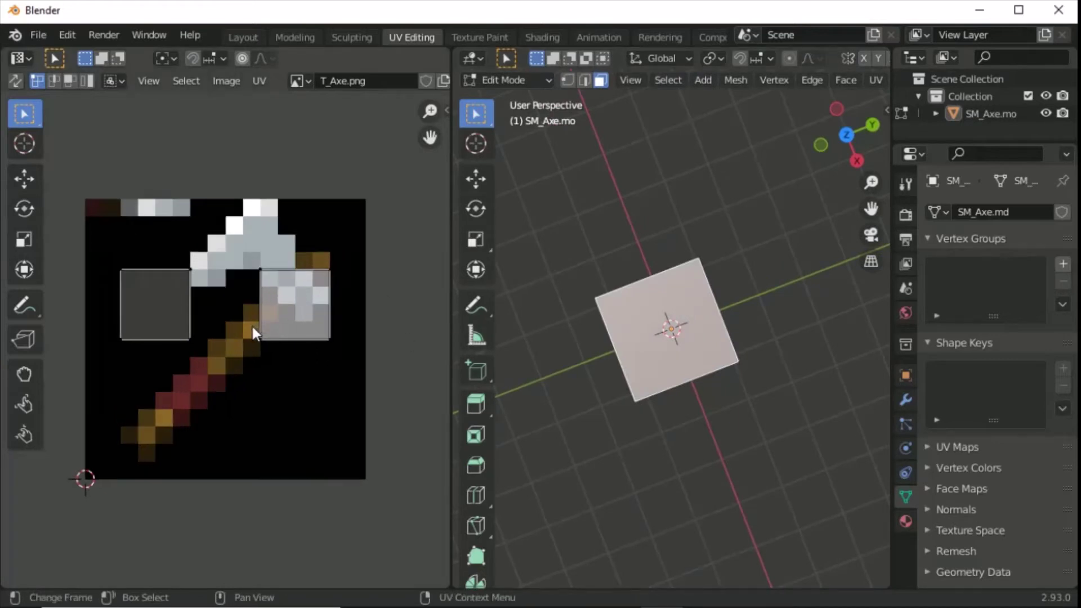
- Enable Snap to Pixels > Corner and move the end-face UV square to the texture's top-left corner
left_click(260, 83)
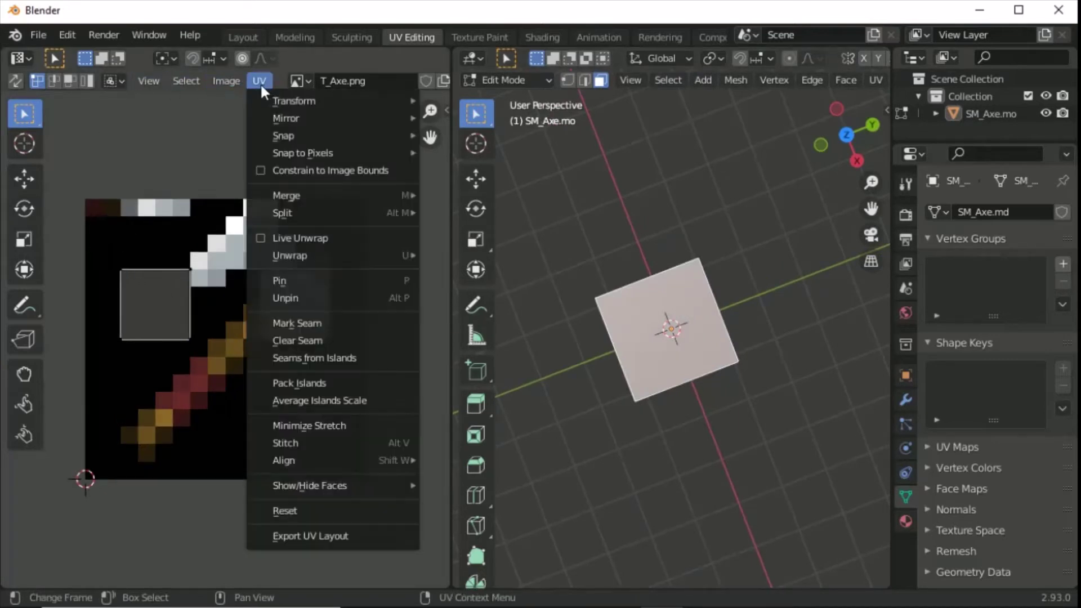
mouse_move(333, 154)
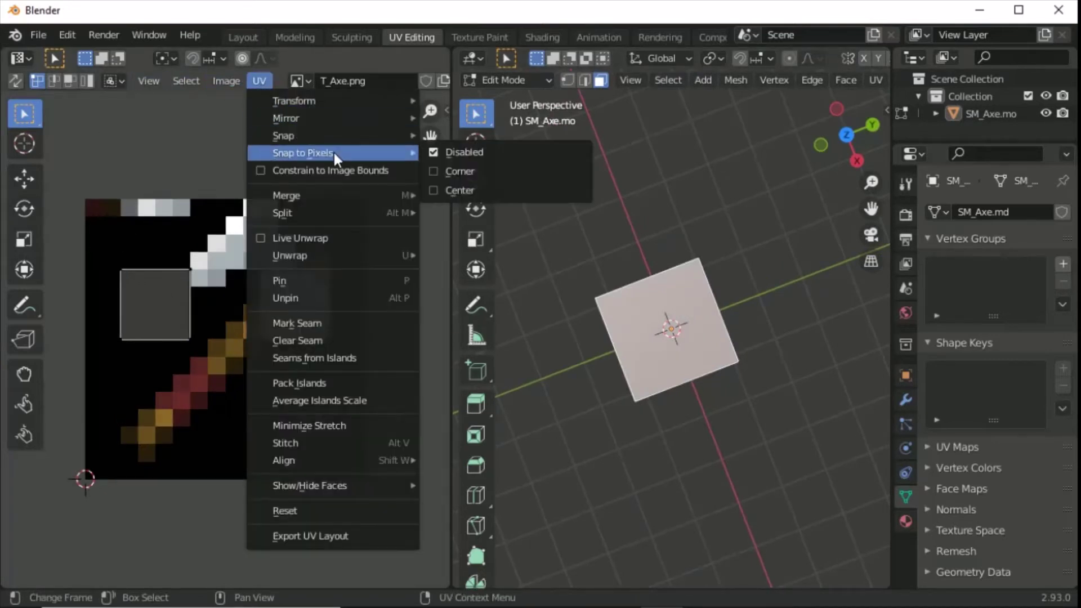
left_click(455, 171)
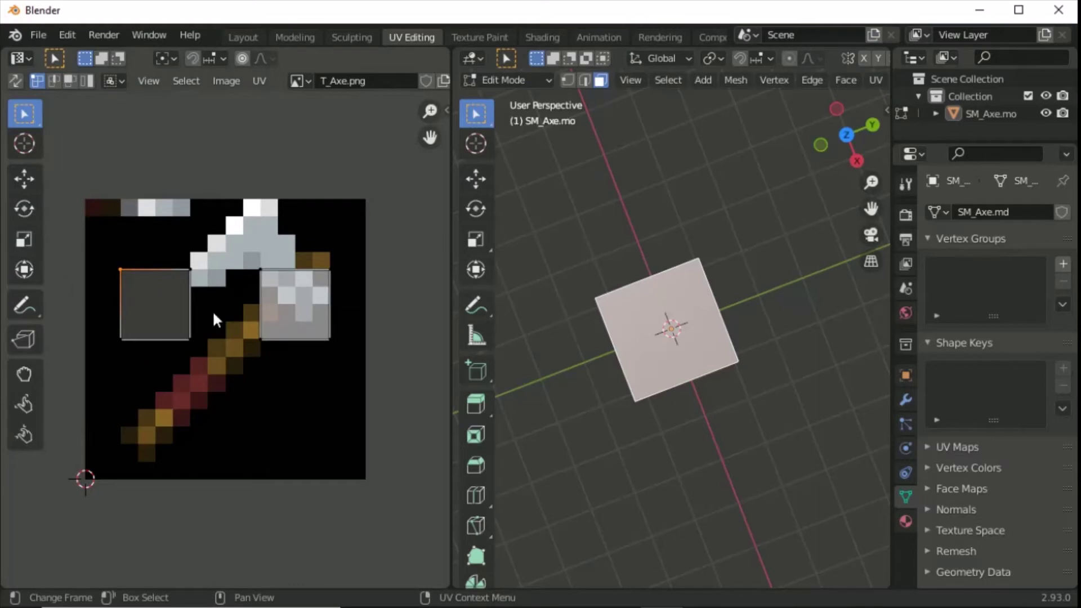
left_click_drag(90, 235, 209, 360)
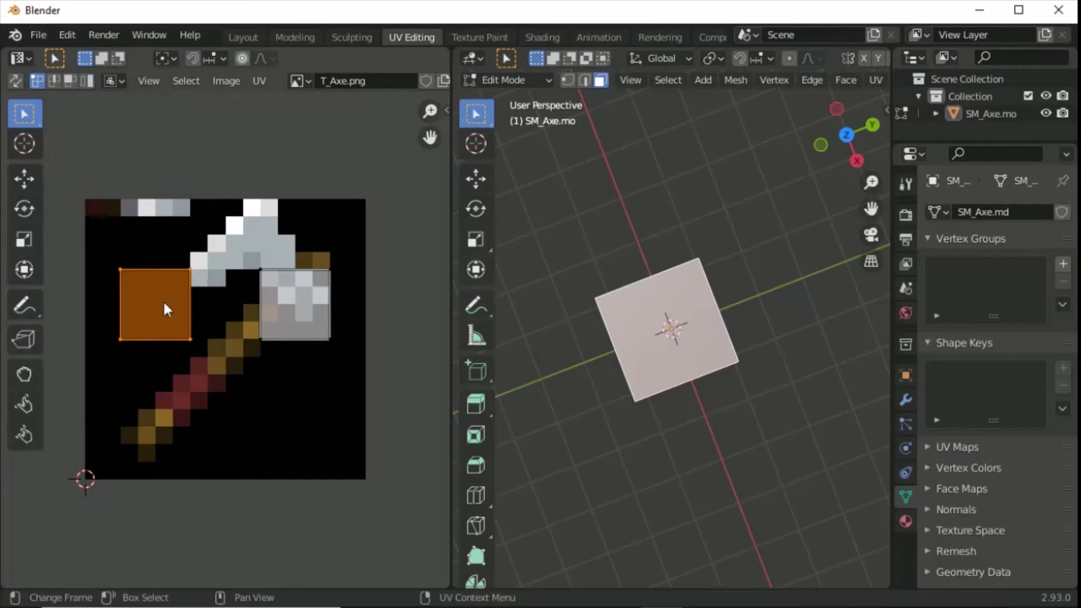
left_click(23, 178)
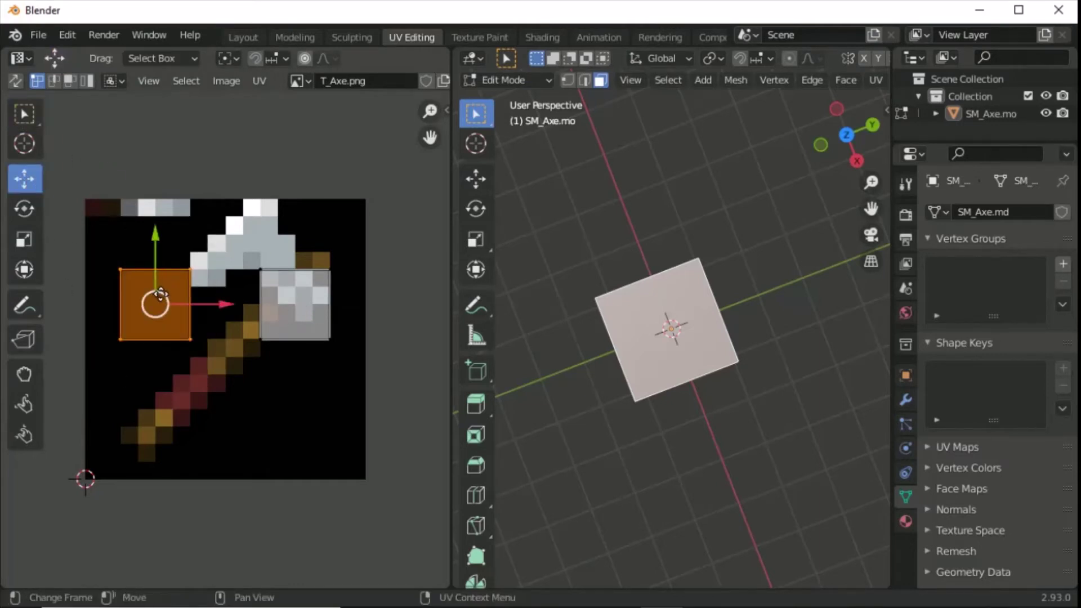
left_click_drag(157, 302, 134, 223)
left_click(286, 269)
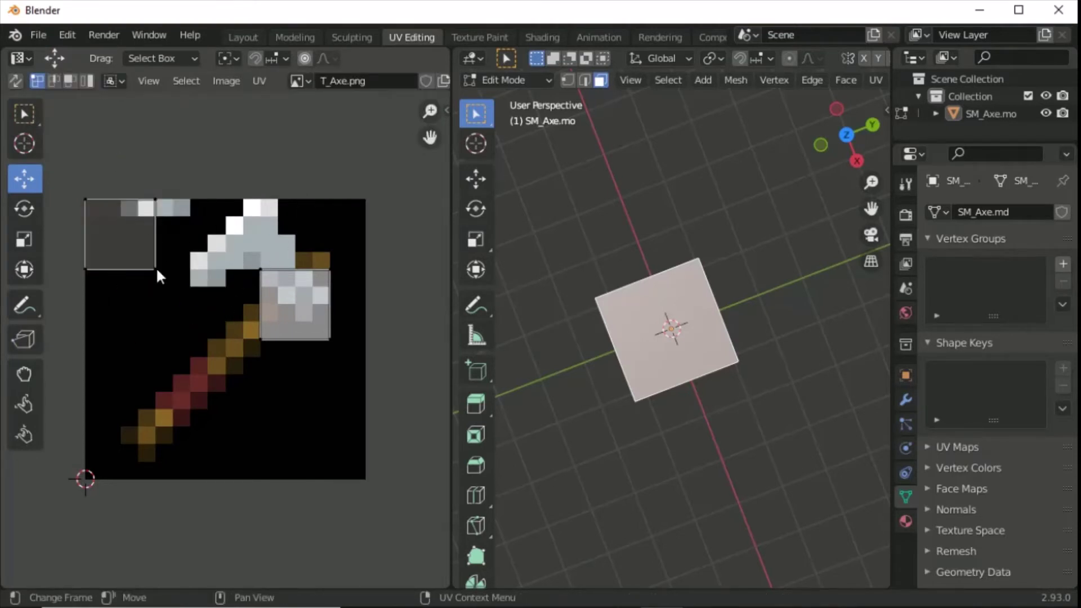
left_click_drag(228, 285, 368, 374)
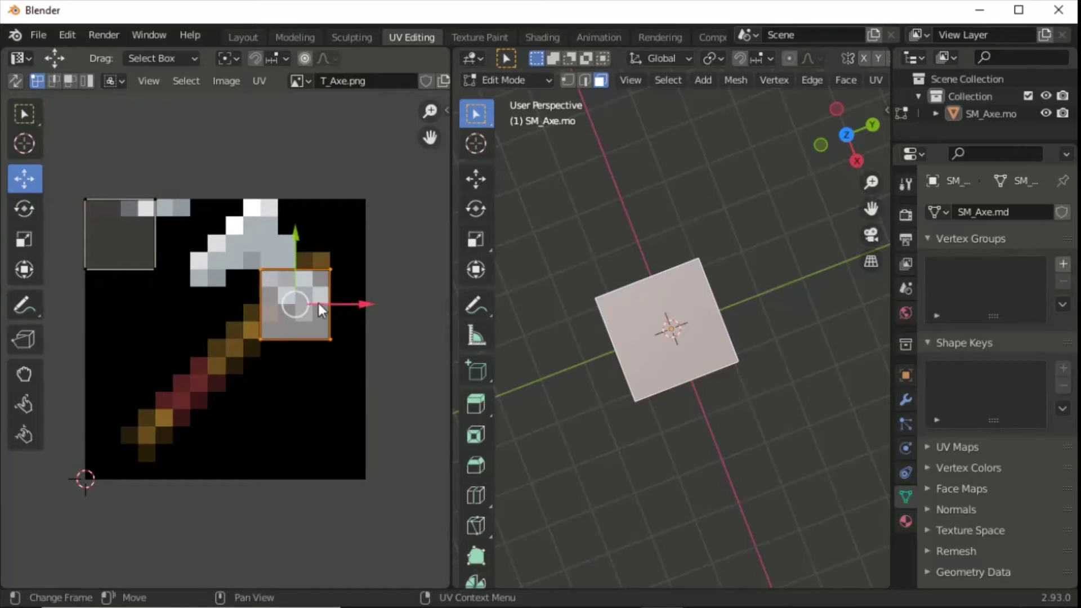
left_click_drag(305, 297, 130, 227)
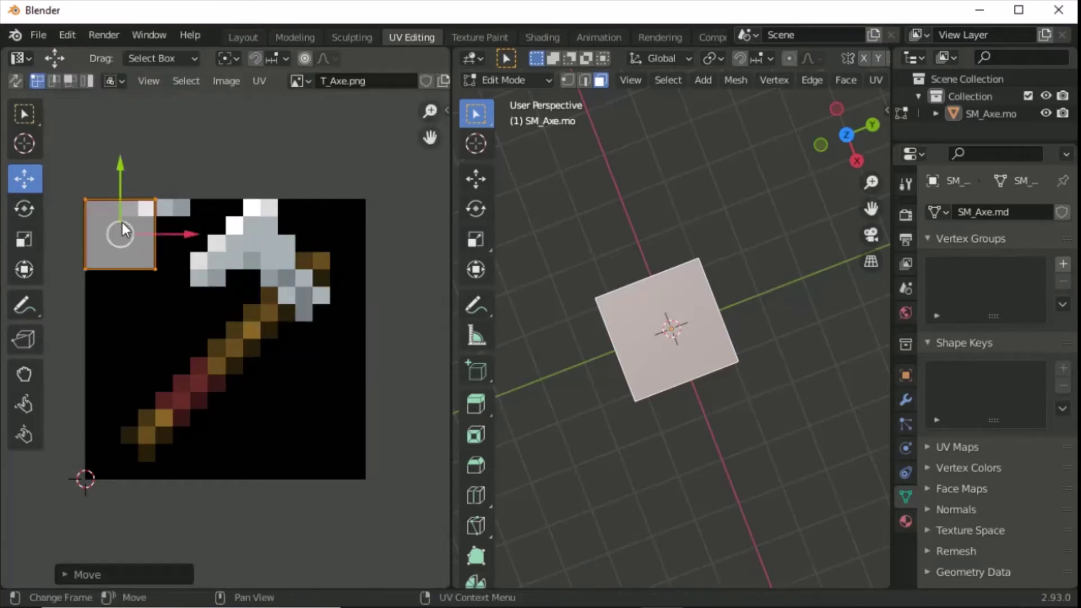
left_click(274, 148)
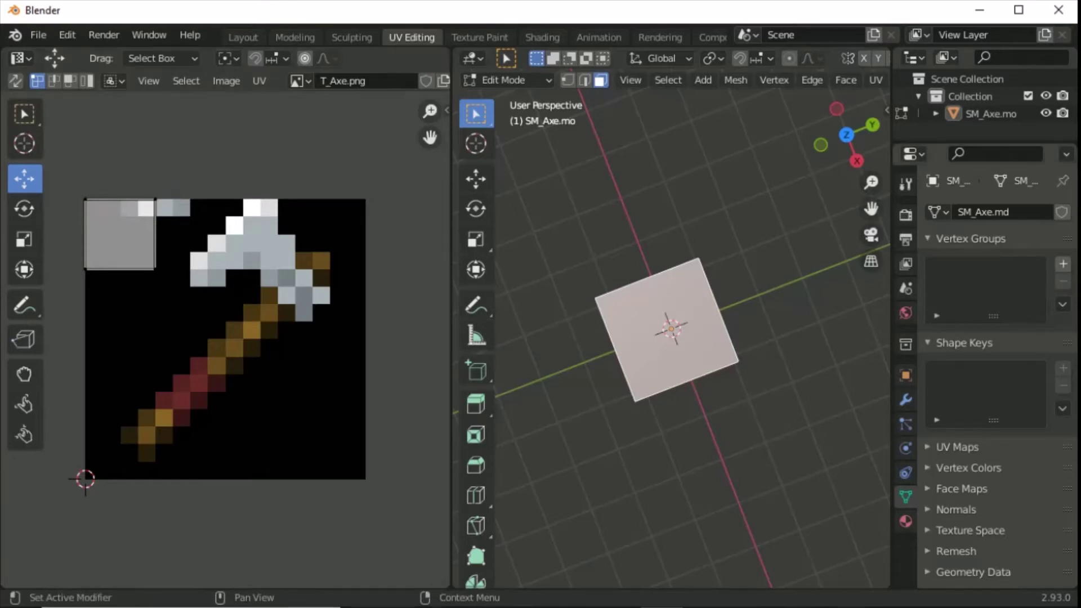
- Select the four side faces and widen their stacked UV strips 0.31 to the texture's right edge
key("e")
left_click(673, 332)
middle_click_drag(673, 333, 673, 263)
left_click(683, 259)
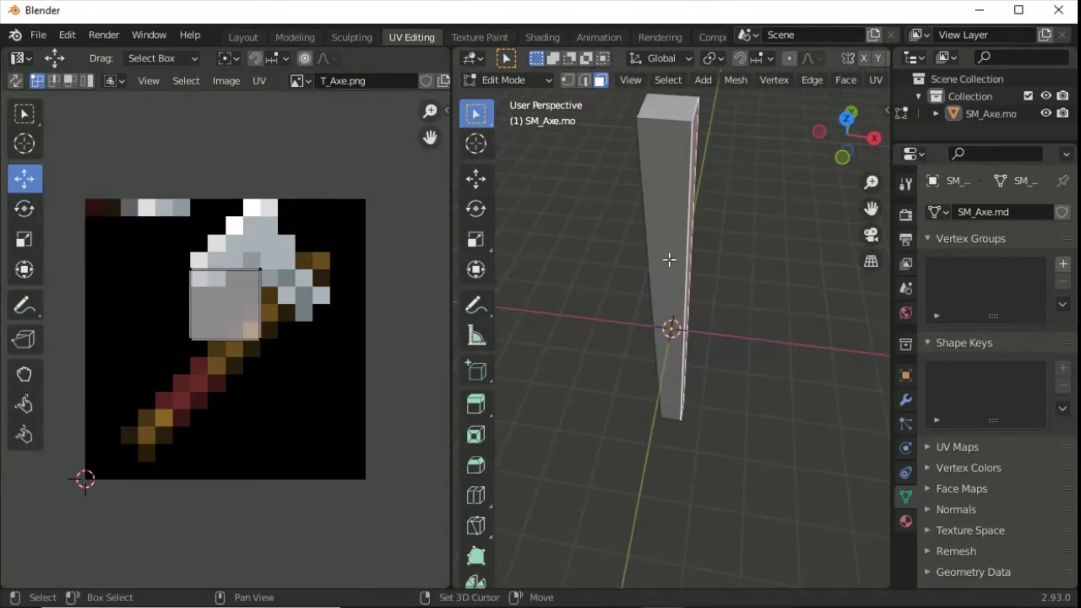
left_click(669, 260, "shift")
middle_click_drag(574, 270, 664, 255)
left_click(664, 255, "shift")
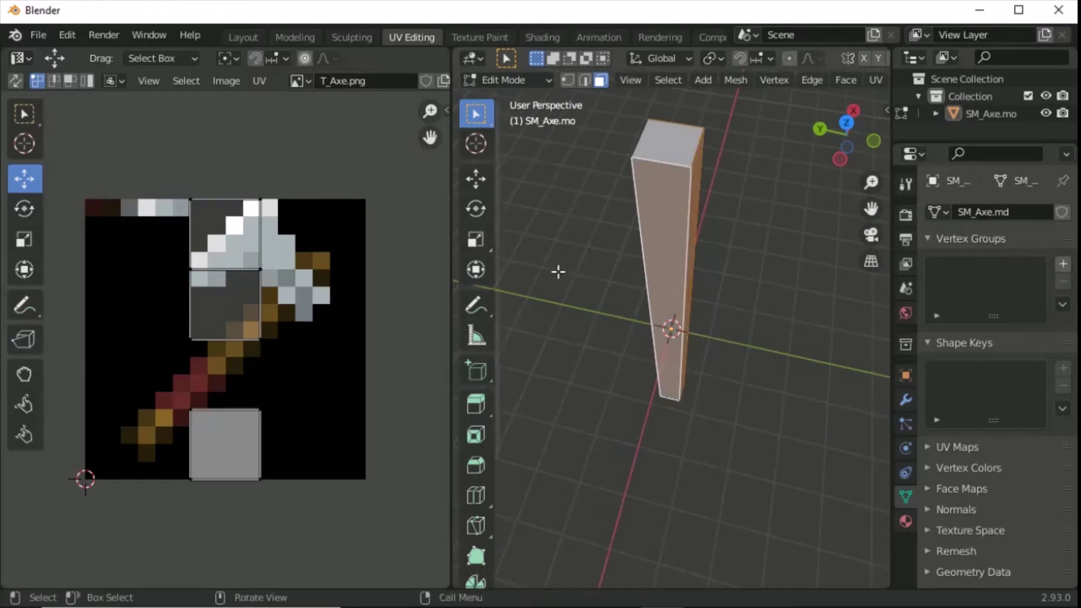
middle_click_drag(558, 272, 722, 248)
left_click(669, 235, "shift")
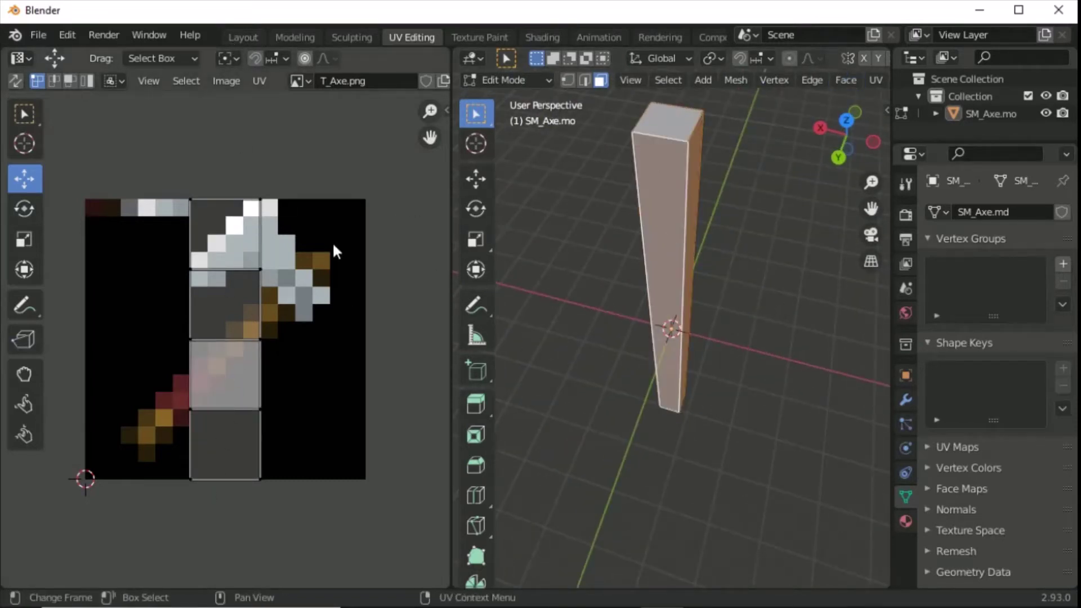
left_click_drag(282, 168, 248, 499)
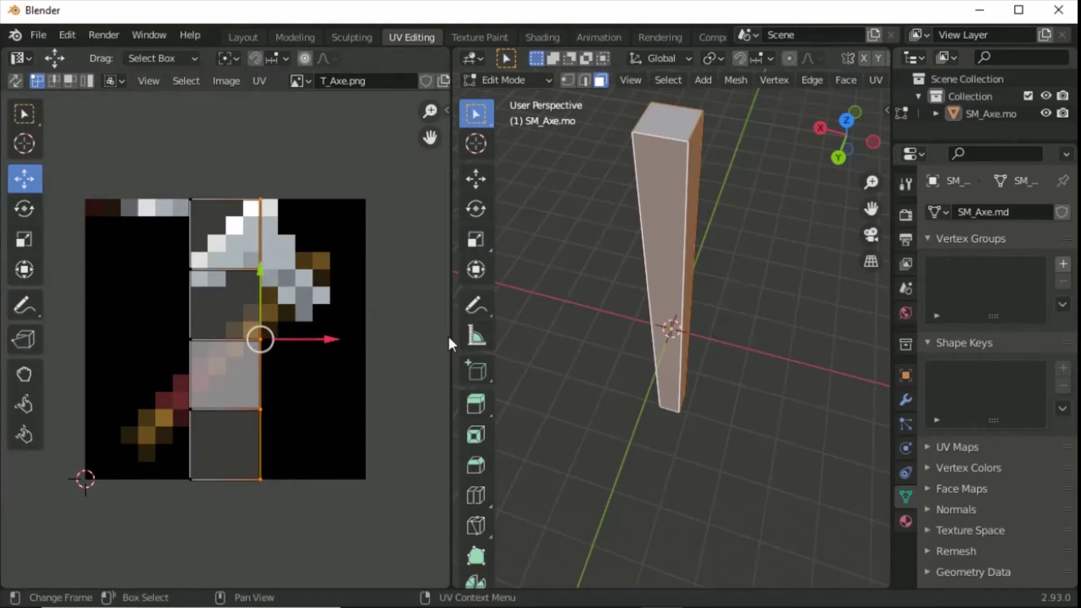
left_click_drag(327, 340, 401, 337)
left_click_drag(190, 351, 217, 414)
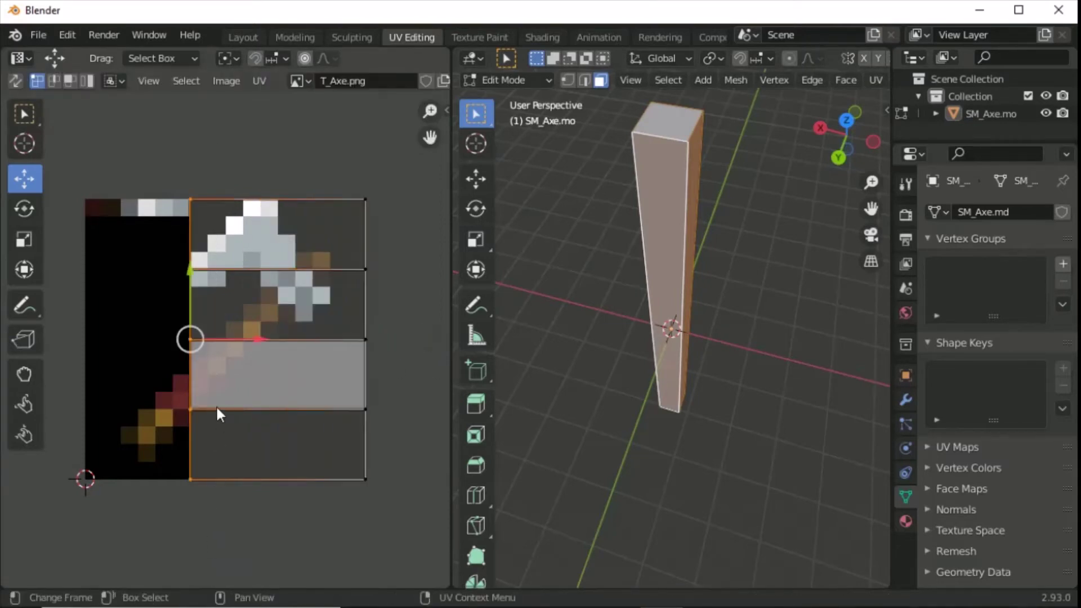
- Stretch the side UV strips to the left edge and squeeze them into thin bands in the lower half
left_click_drag(244, 338, 132, 335)
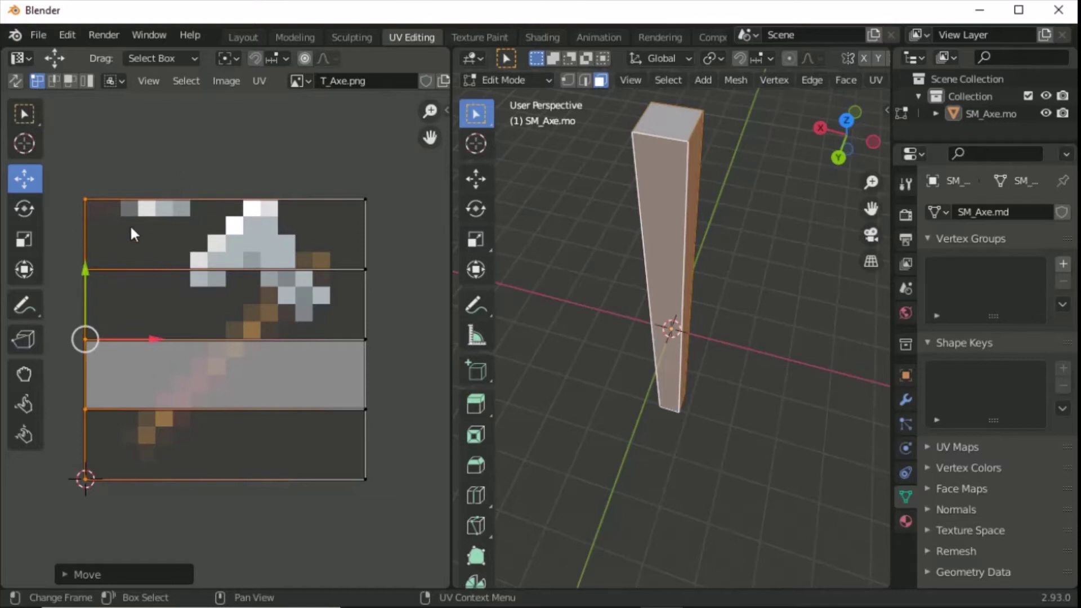
left_click_drag(63, 394, 404, 431)
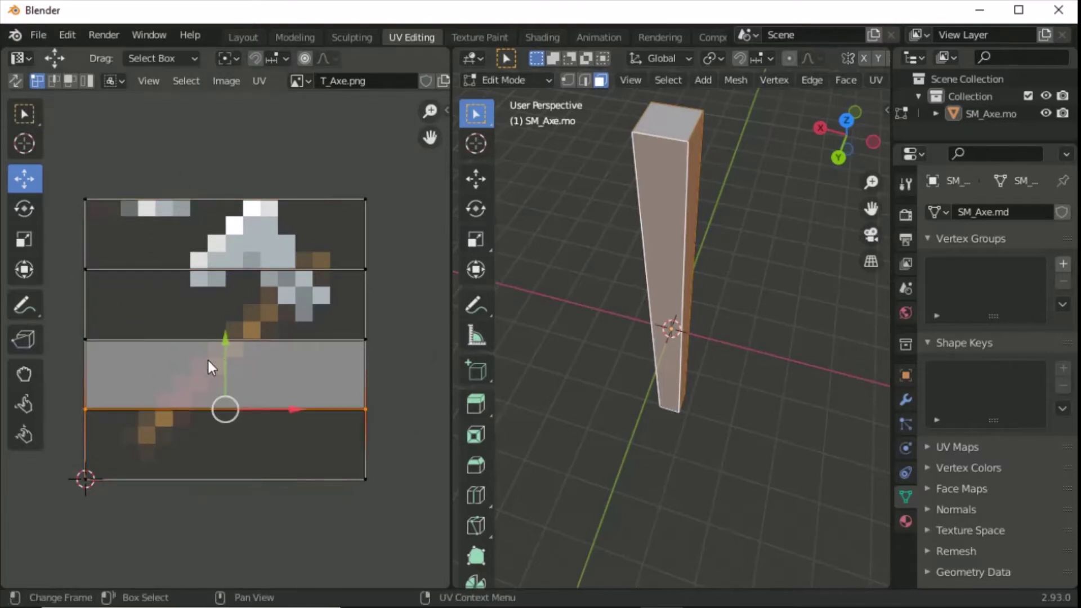
left_click_drag(224, 362, 225, 398)
left_click_drag(73, 326, 401, 389)
left_click_drag(225, 315, 220, 385)
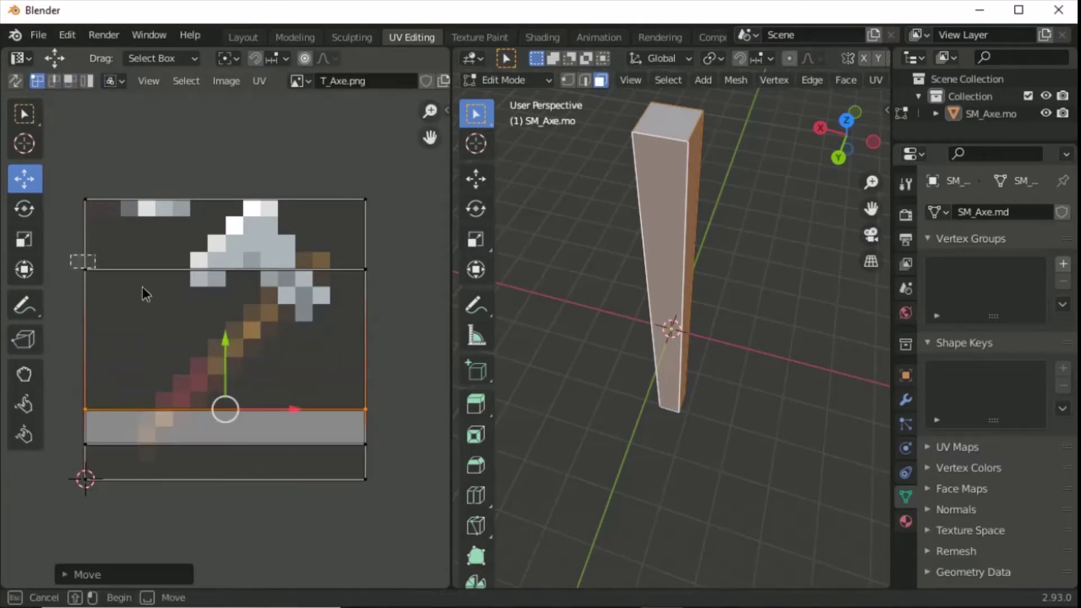
left_click_drag(80, 259, 402, 330)
left_click_drag(228, 228, 228, 332)
left_click_drag(71, 180, 401, 245)
left_click_drag(231, 157, 230, 299)
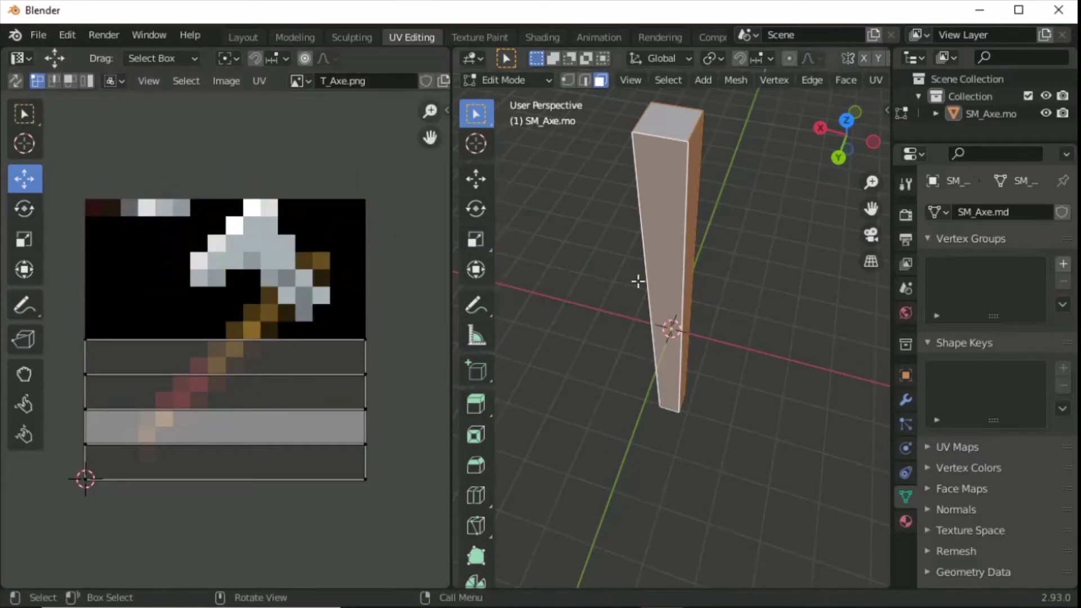
middle_click_drag(639, 282, 793, 92)
scroll(702, 83, "down", 6)
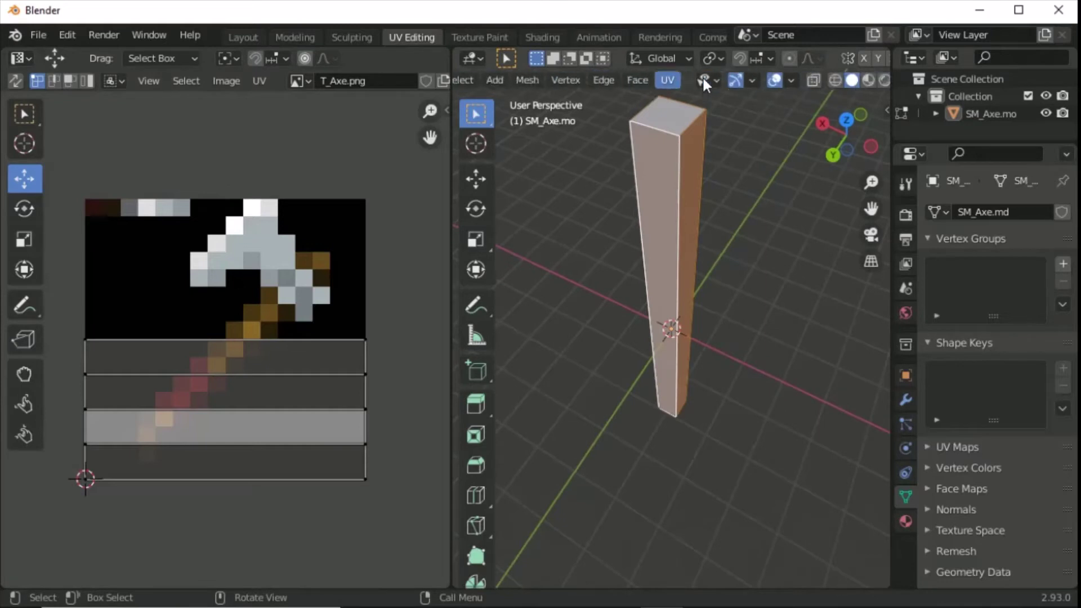
- Switch to Material Preview and select the column's bottom face
left_click(841, 80)
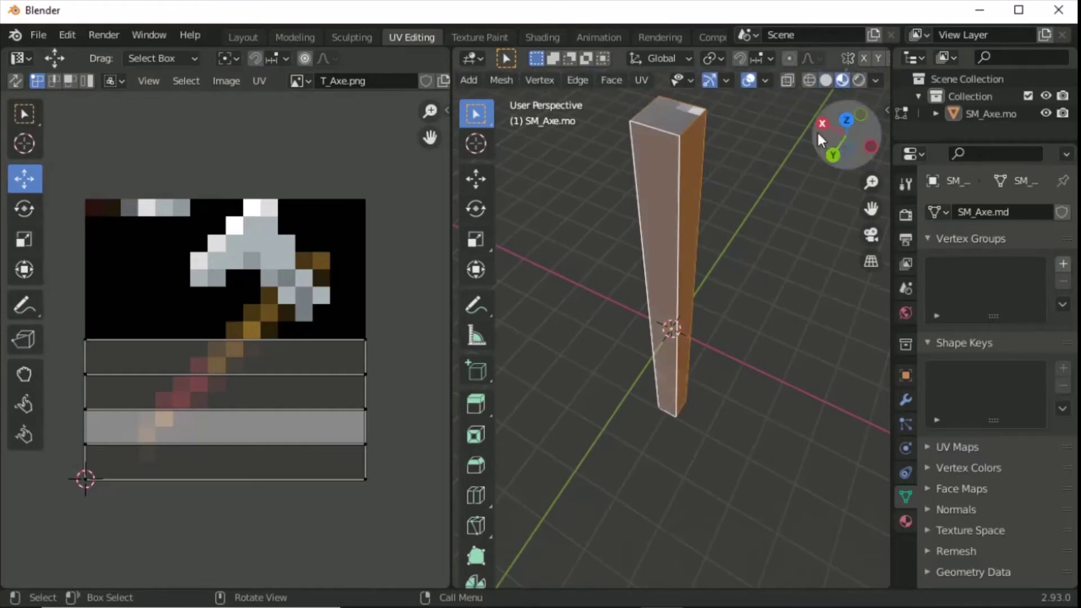
left_click_drag(817, 130, 732, 264)
left_click(755, 277)
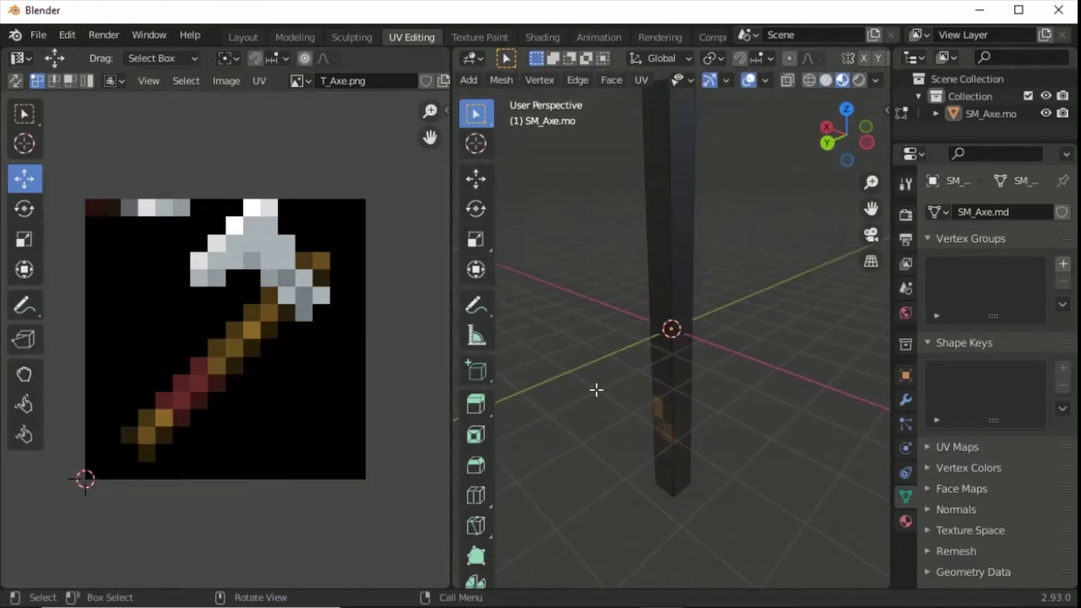
middle_click_drag(596, 389, 675, 207)
left_click(683, 218)
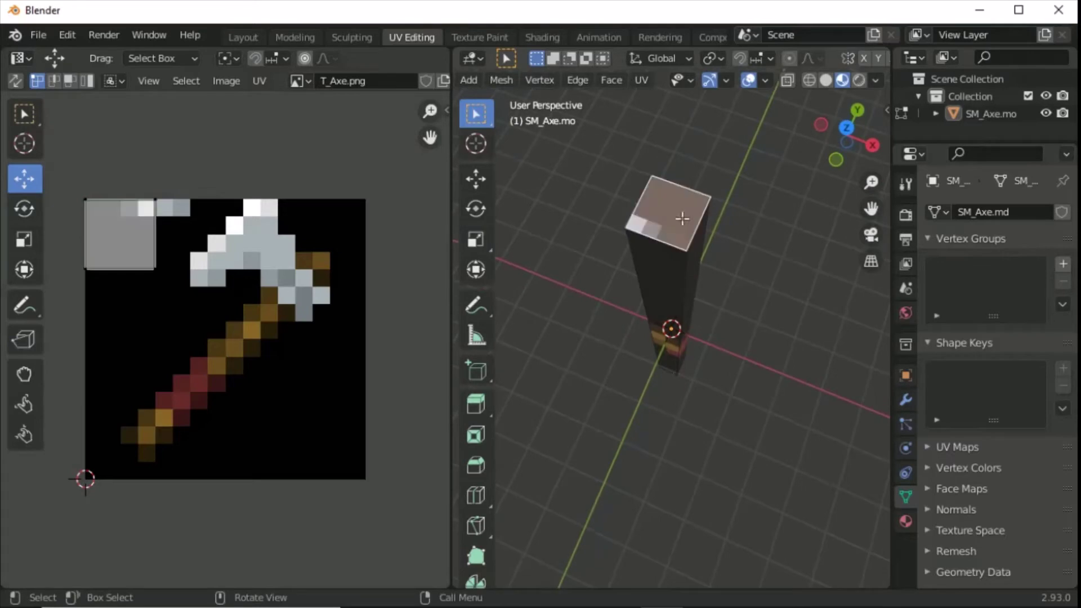
middle_click_drag(715, 417, 694, 406)
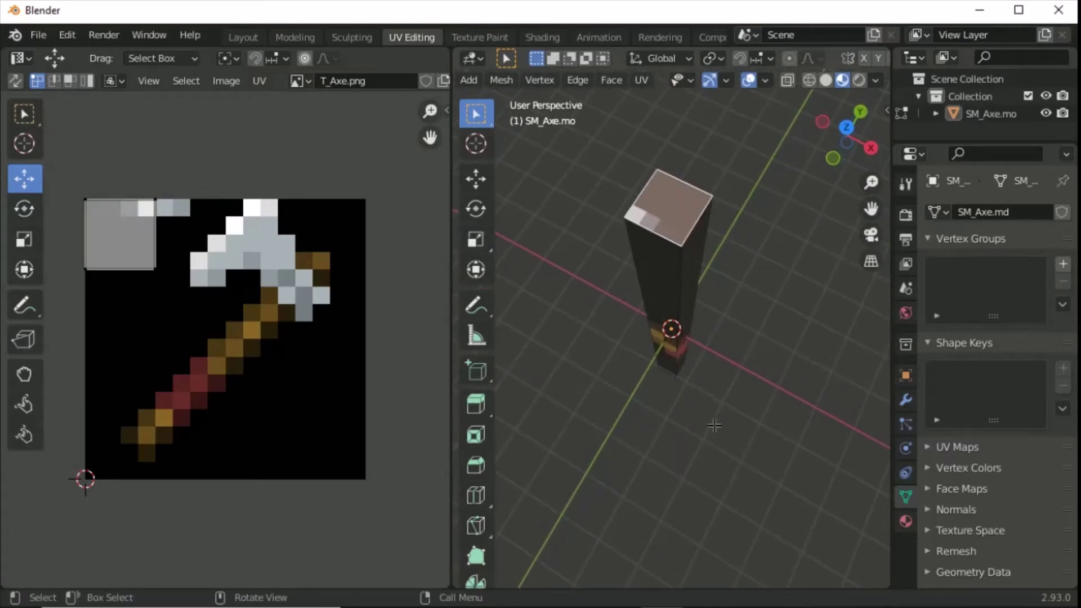
middle_click_drag(714, 425, 707, 531)
left_click(681, 533)
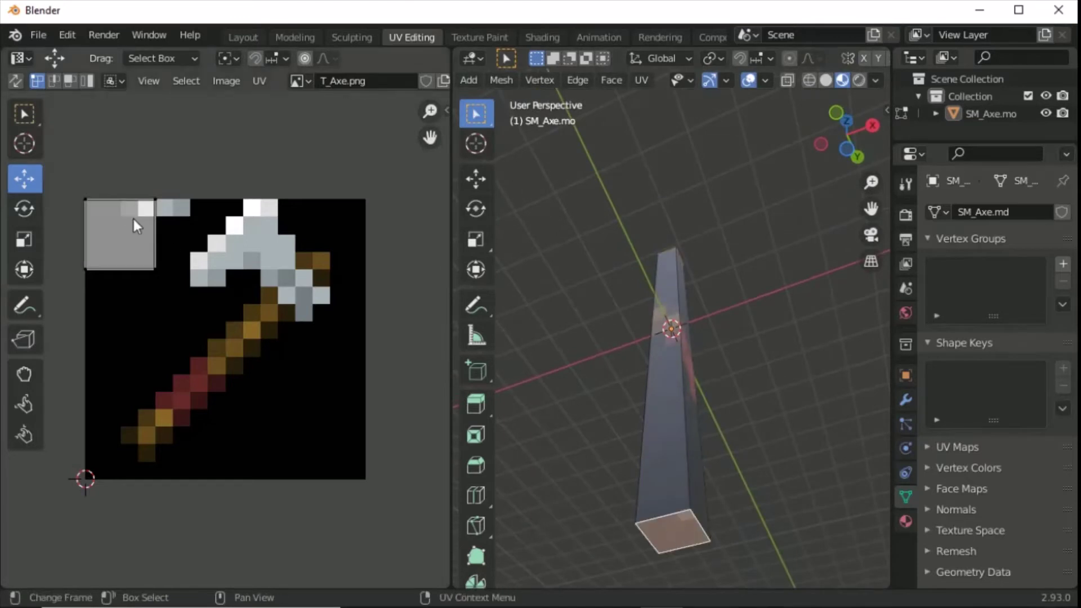
- Shrink the bottom face's UV square within the texture's top-left corner
left_click_drag(164, 192, 148, 289)
left_click_drag(210, 235, 158, 237)
left_click_drag(80, 253, 138, 316)
left_click_drag(103, 249, 103, 211)
left_click(710, 286)
- Inspect the striped handle and check a face's UV placement
middle_click_drag(793, 269, 764, 354)
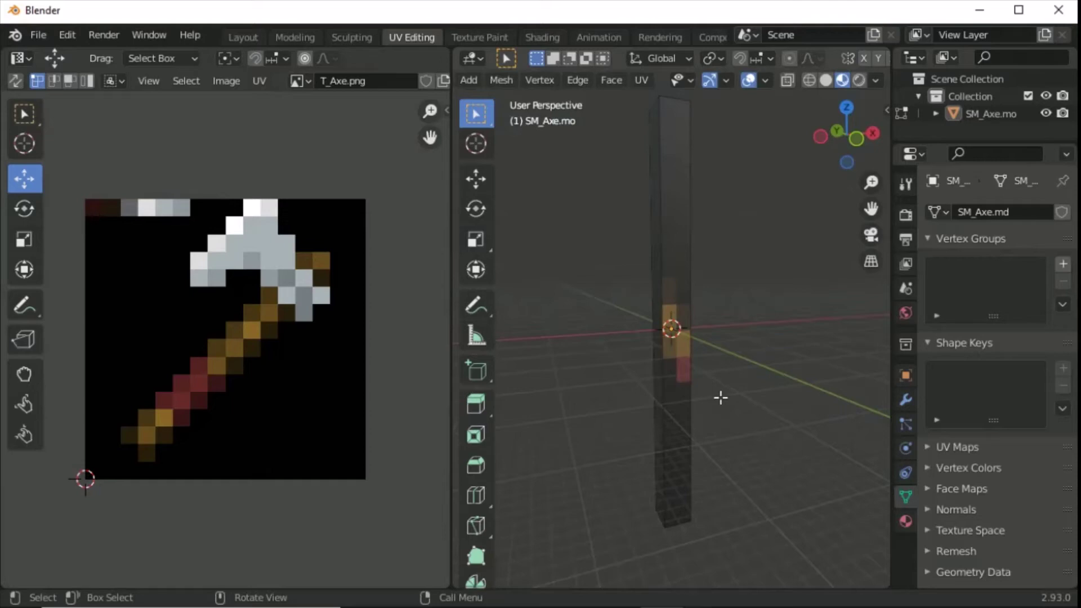
scroll(727, 388, "up", 4)
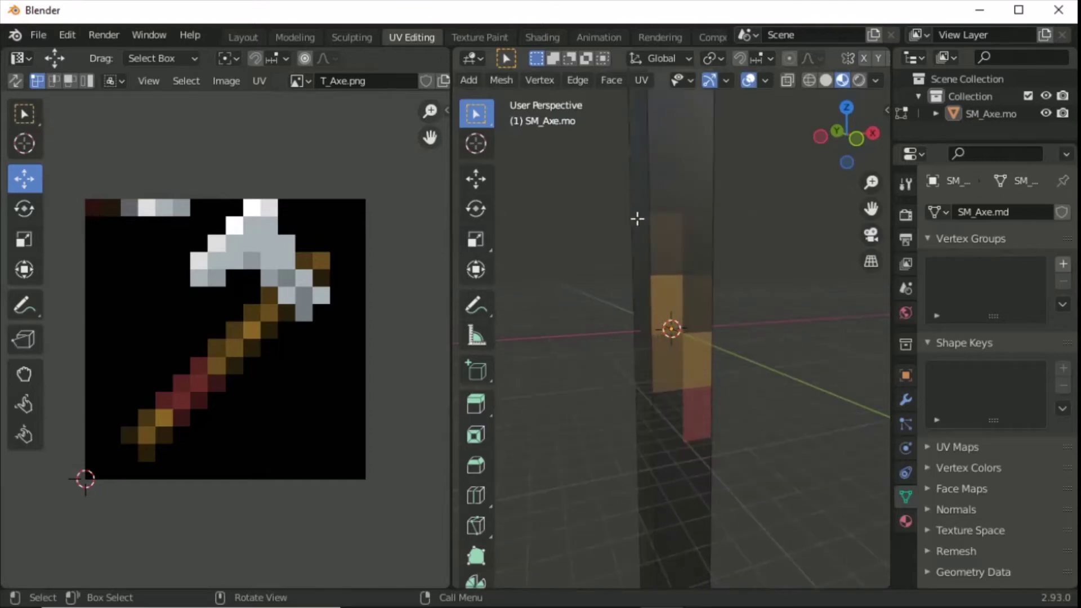
scroll(686, 361, "down", 4)
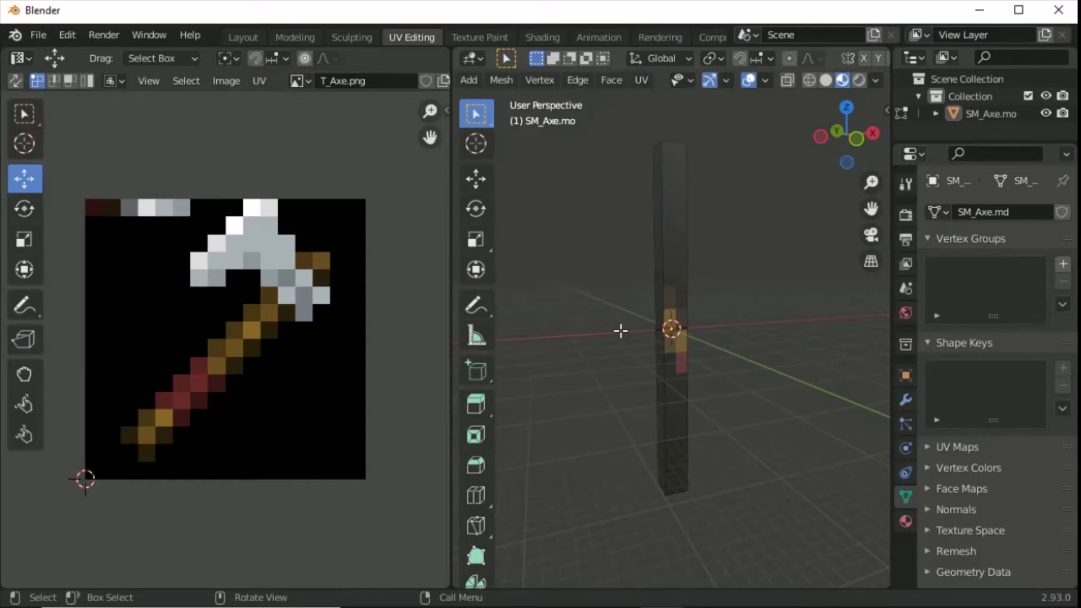
left_click(671, 285)
left_click(628, 208)
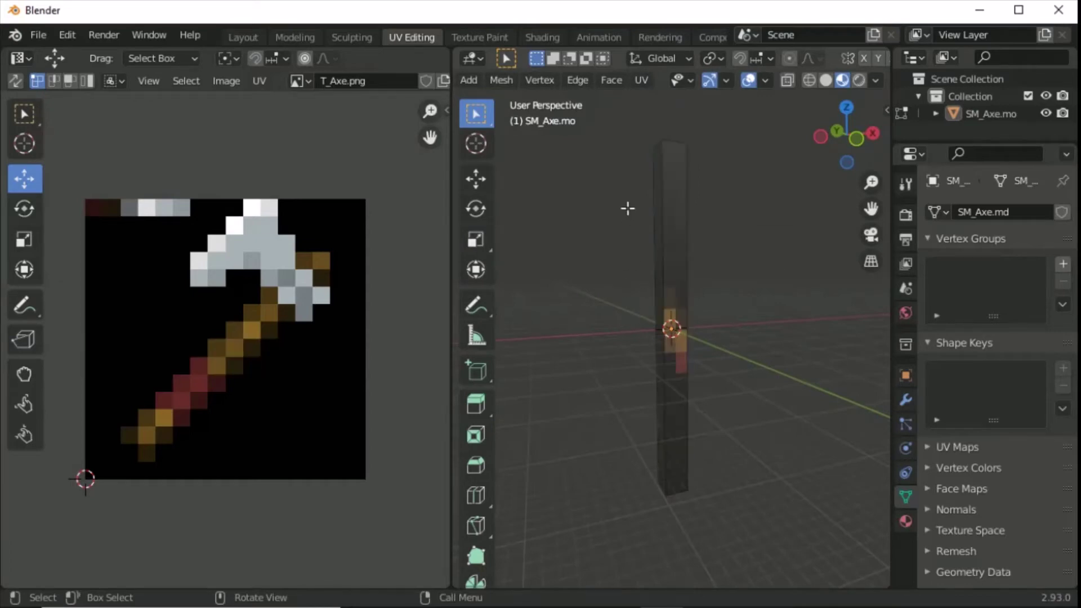
- In Layout, scale the axe down along Z to about 0.69 of its height
left_click(243, 38)
left_click(448, 214)
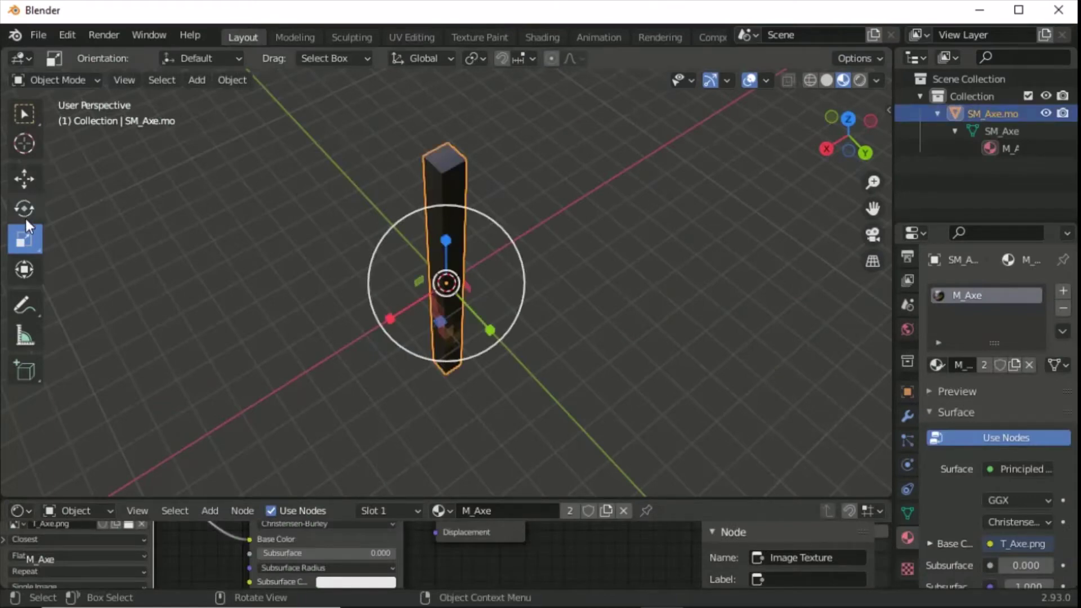
left_click_drag(448, 244, 447, 274)
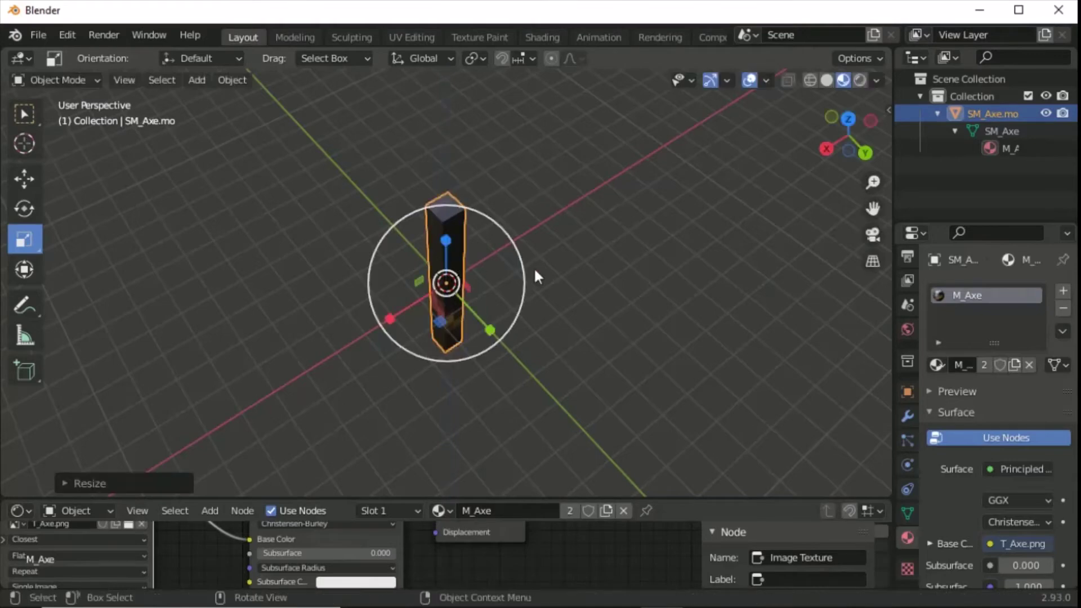
left_click(514, 305)
middle_click_drag(517, 311, 434, 110)
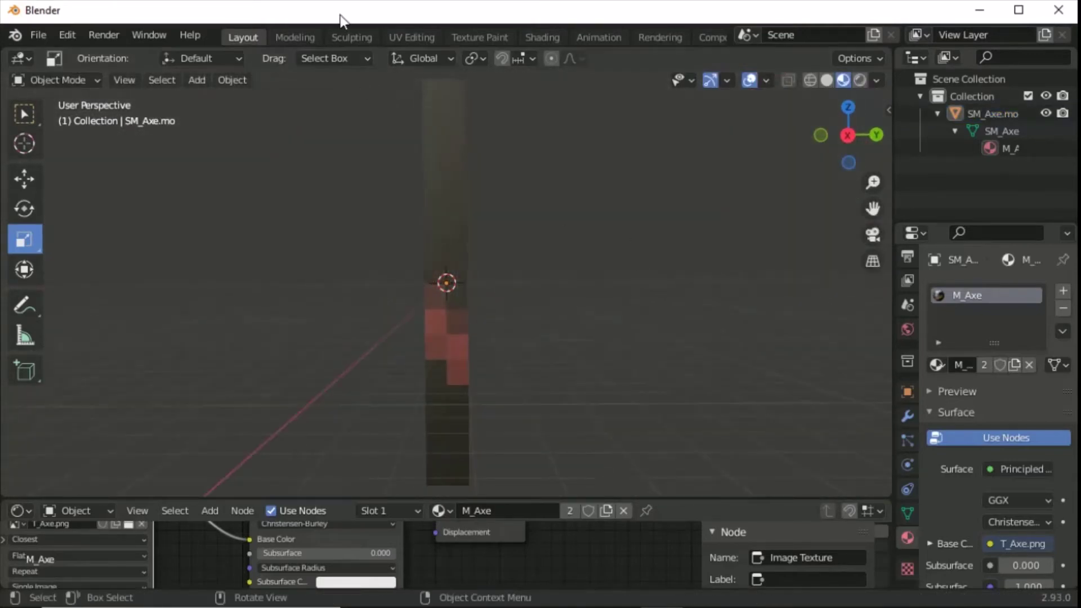
- Select the whole mesh in UV Editing to show its UVs over the axe texture, then bring up the Axe folder
left_click(410, 37)
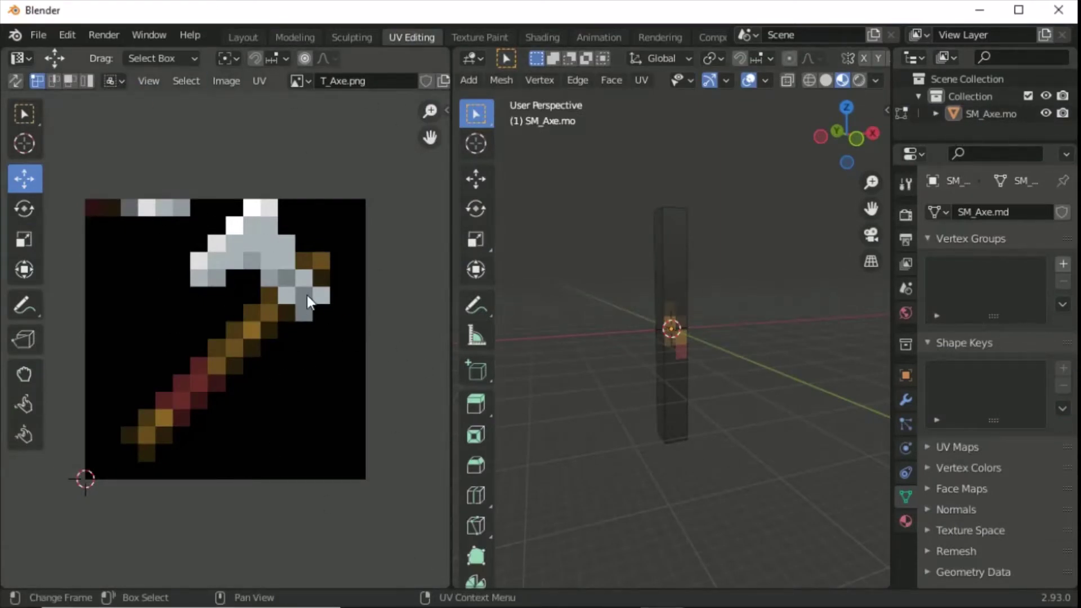
key("a")
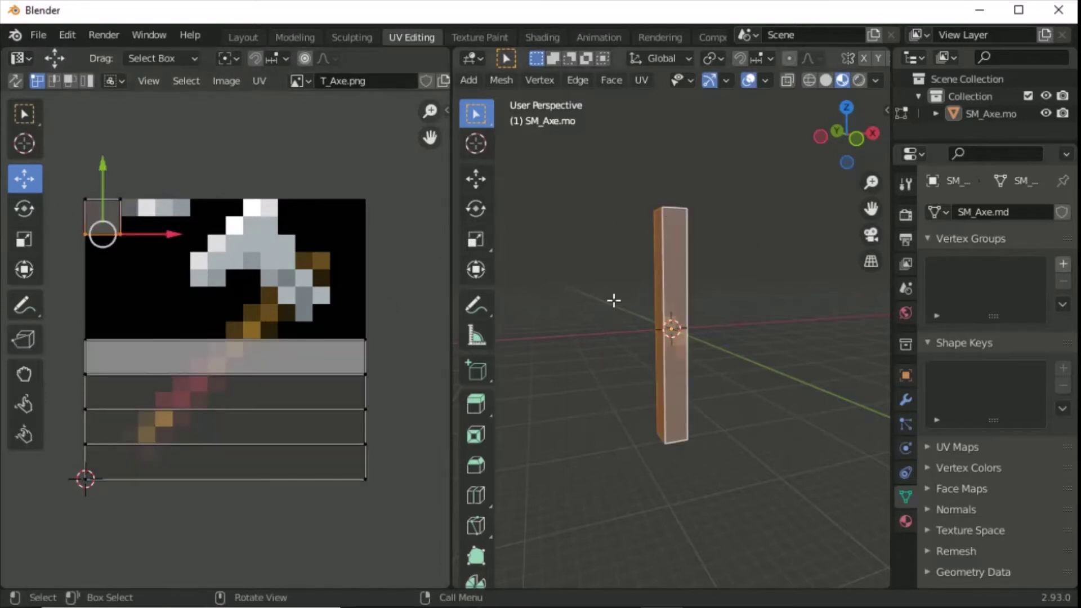
key("alt+a")
key("a")
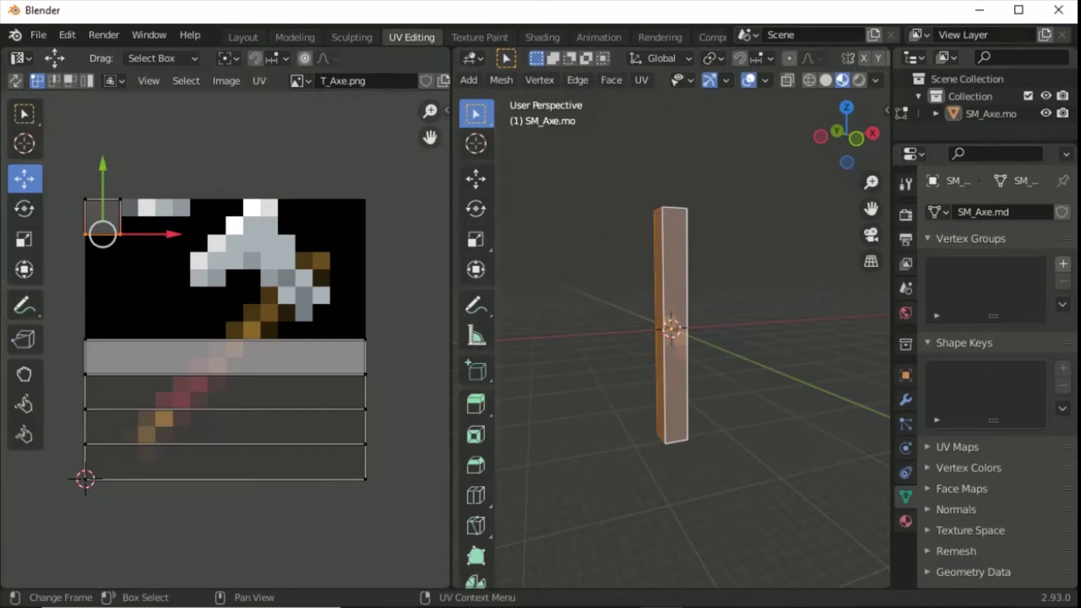
mouse_move(442, 574)
left_click(336, 542)
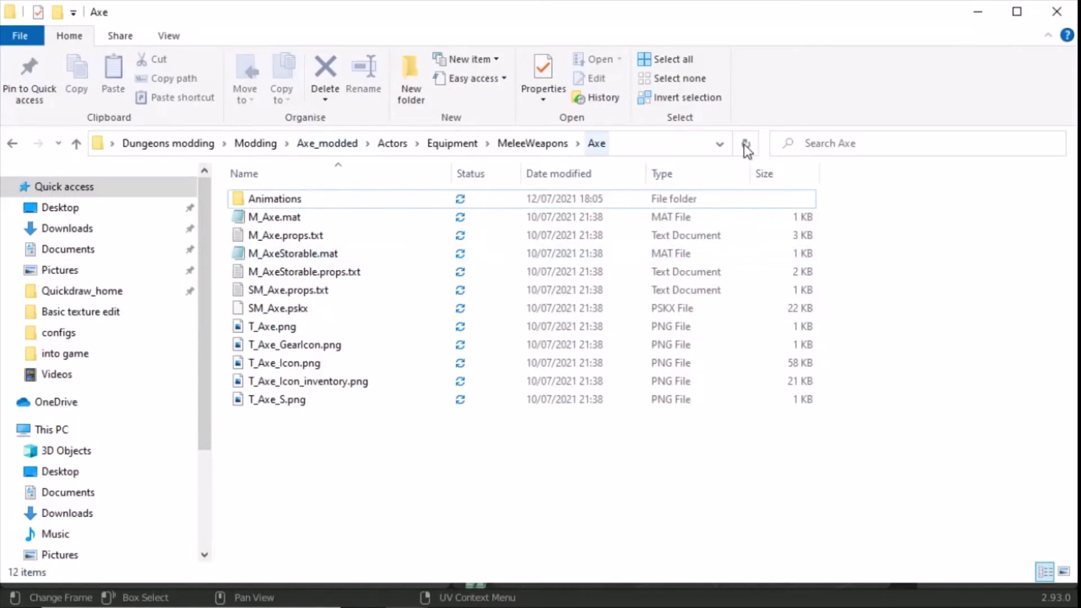
- Edit T_Axe.png in Paint at 800% zoom, with its window placed over Blender
left_click(277, 327)
right_click(280, 327)
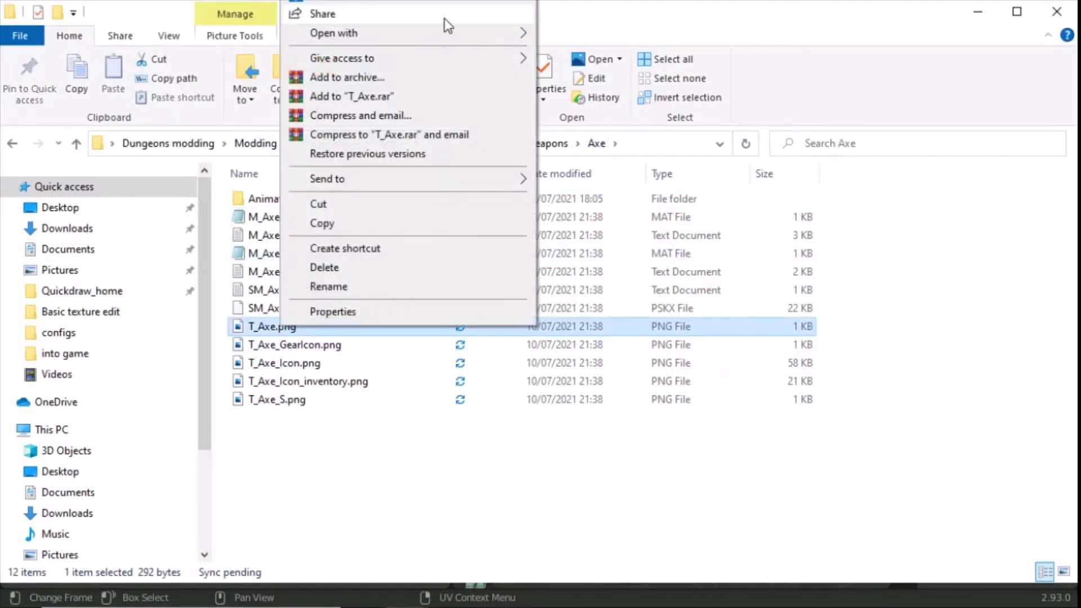
left_click(595, 78)
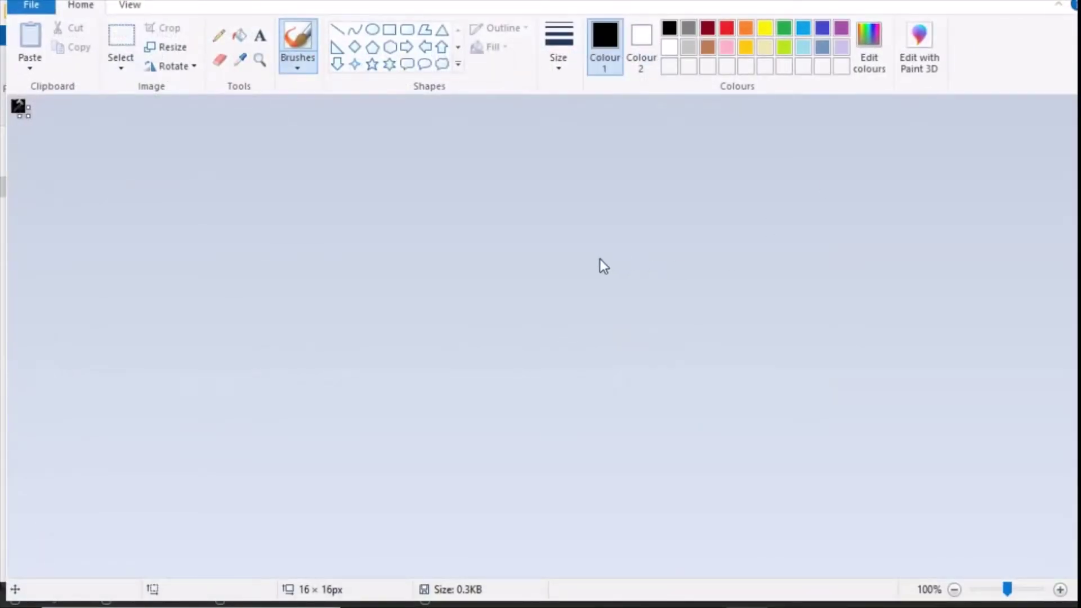
scroll(543, 276, "up", 7, "ctrl")
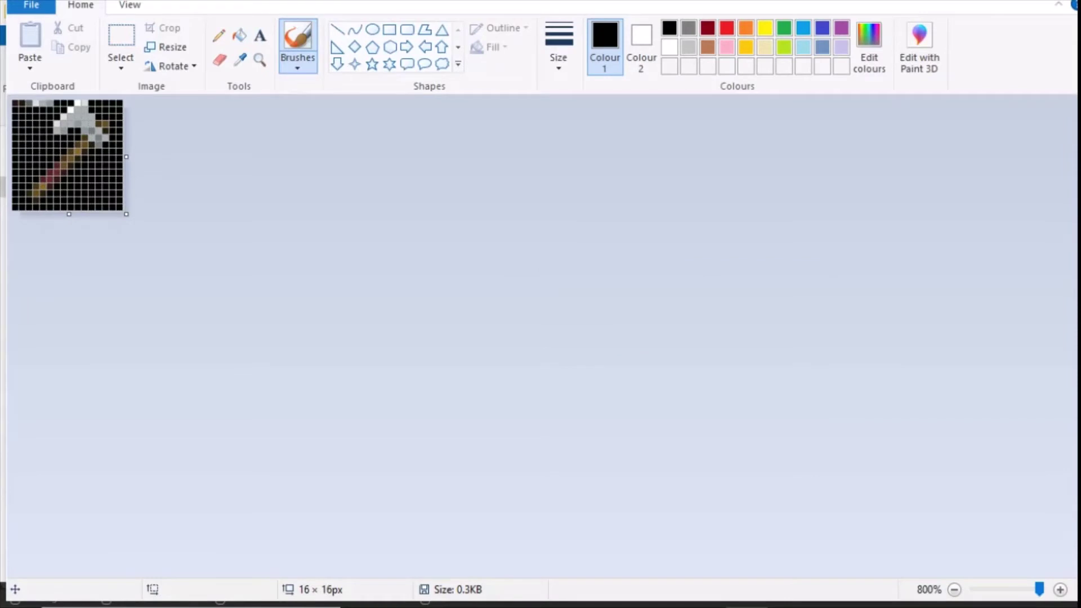
mouse_move(119, 3)
left_mouse_down()
mouse_move(119, 128)
mouse_move(854, 47)
mouse_move(907, 69)
left_mouse_up()
left_click(958, 19)
left_click(978, 11)
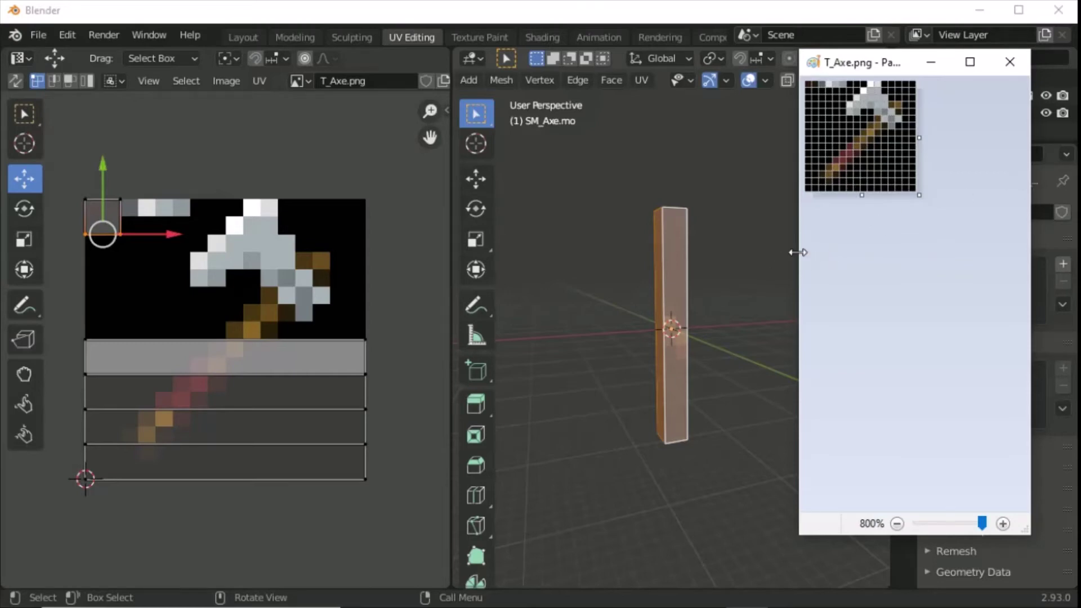
- Resize the Paint window and paint the whole 16×16 axe image black with the pencil
left_click_drag(798, 252, 377, 256)
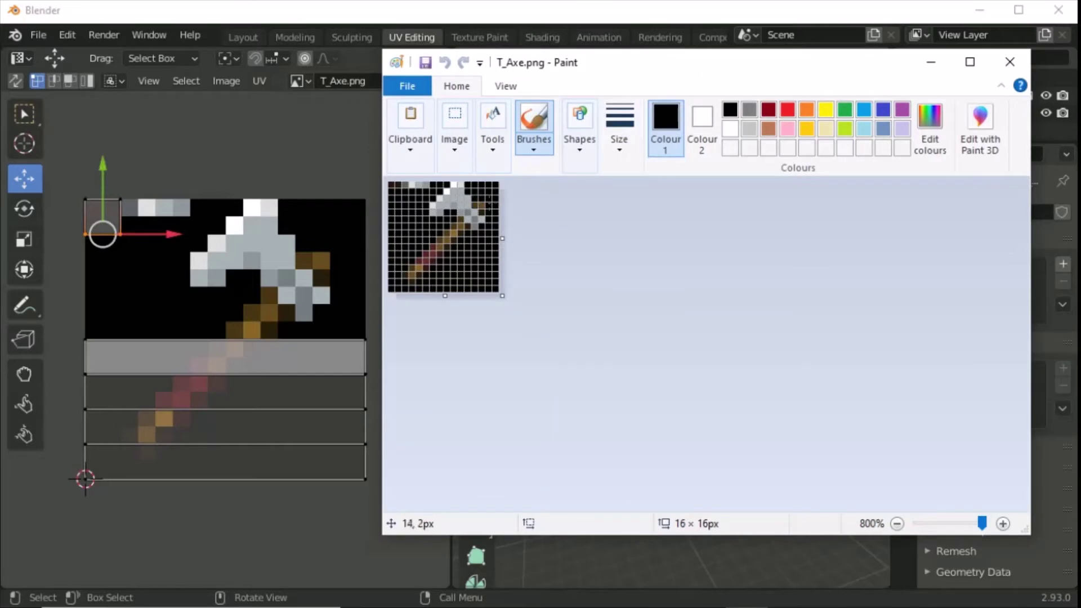
left_click(970, 62)
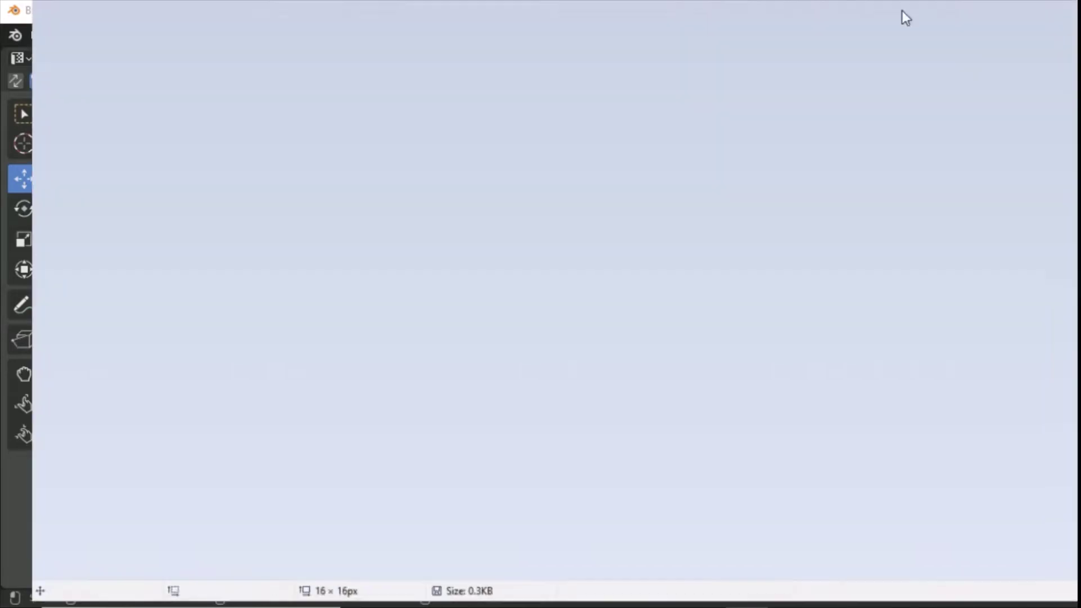
key("super+Down")
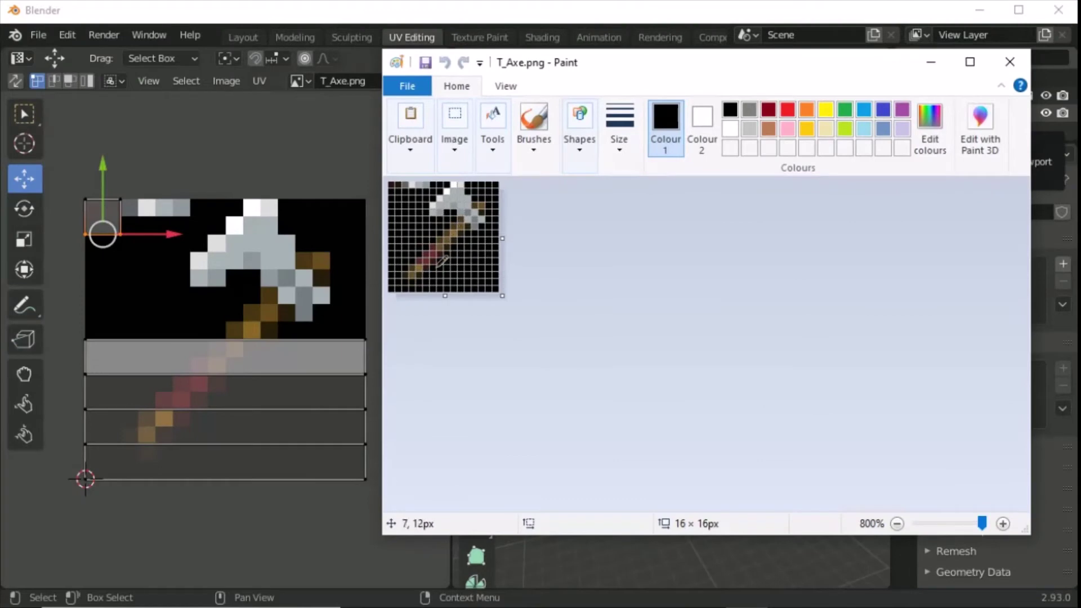
mouse_move(440, 268)
left_mouse_down()
mouse_move(476, 237)
mouse_move(410, 271)
mouse_move(443, 219)
mouse_move(431, 217)
mouse_move(474, 201)
mouse_move(413, 186)
mouse_move(440, 182)
mouse_move(396, 190)
mouse_move(401, 205)
mouse_move(497, 271)
mouse_move(454, 288)
left_mouse_up()
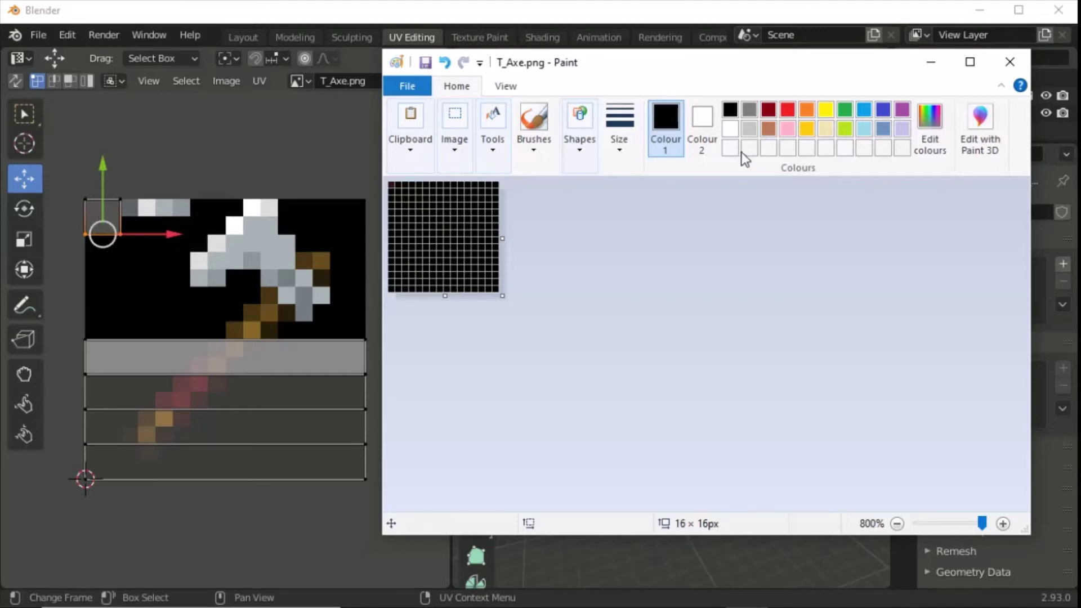
- Paint a red and white pixel checker in the texture's top-left corner
left_click(789, 110)
left_click(399, 191)
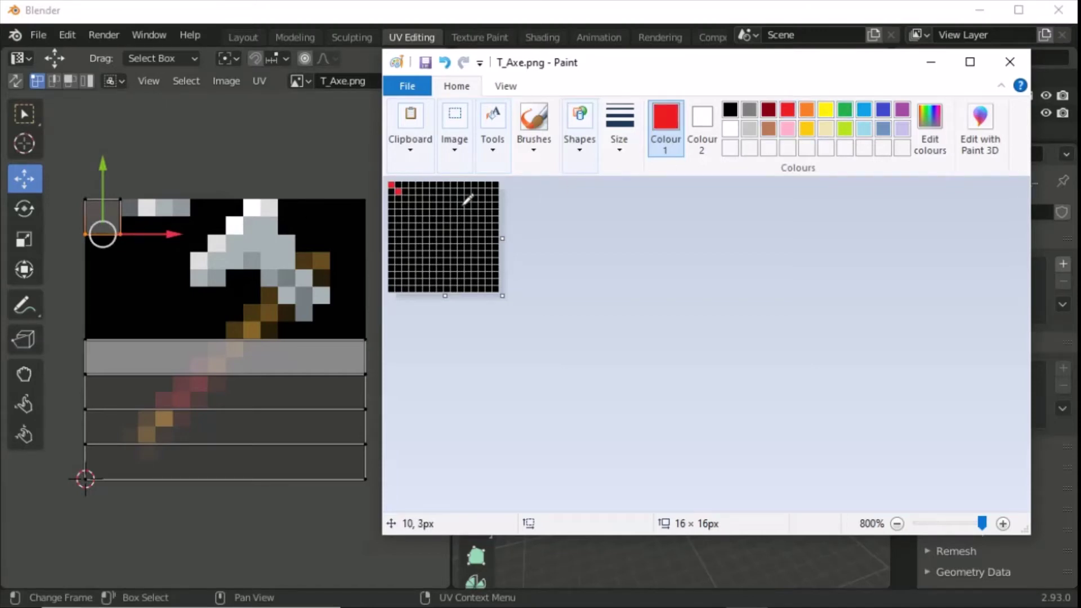
left_click(730, 110)
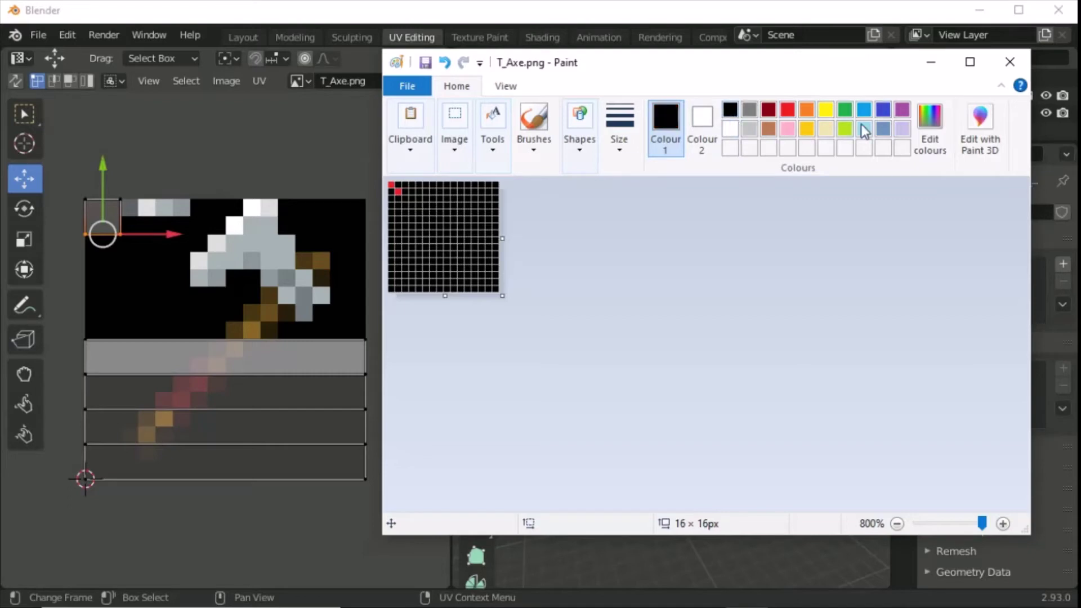
left_click(731, 129)
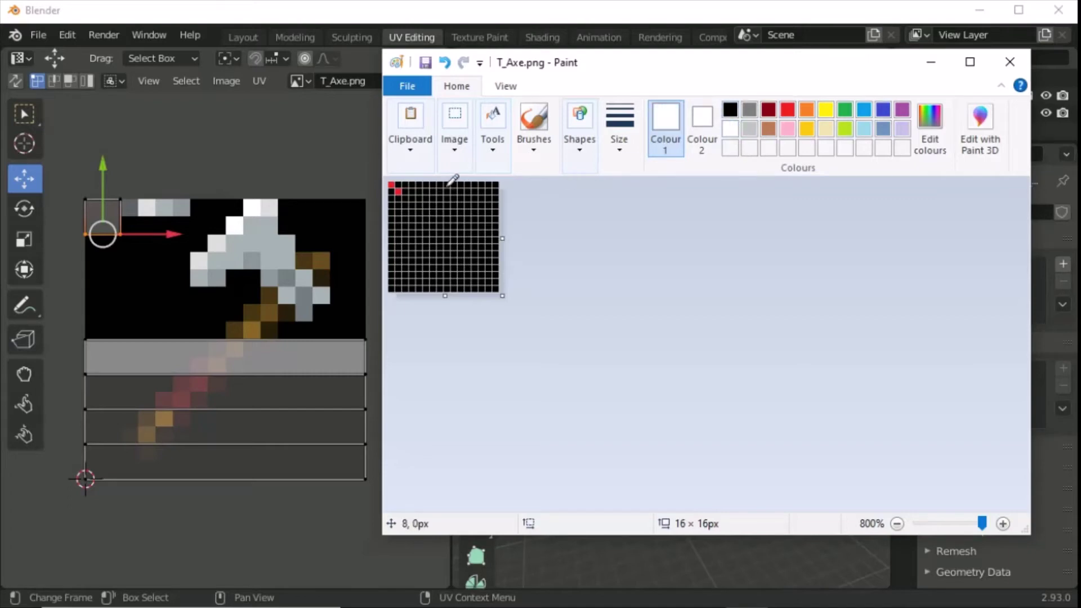
left_click(399, 185)
left_click(392, 191)
- Paint alternating white and red stripes across the texture's lower rows
left_click(392, 253)
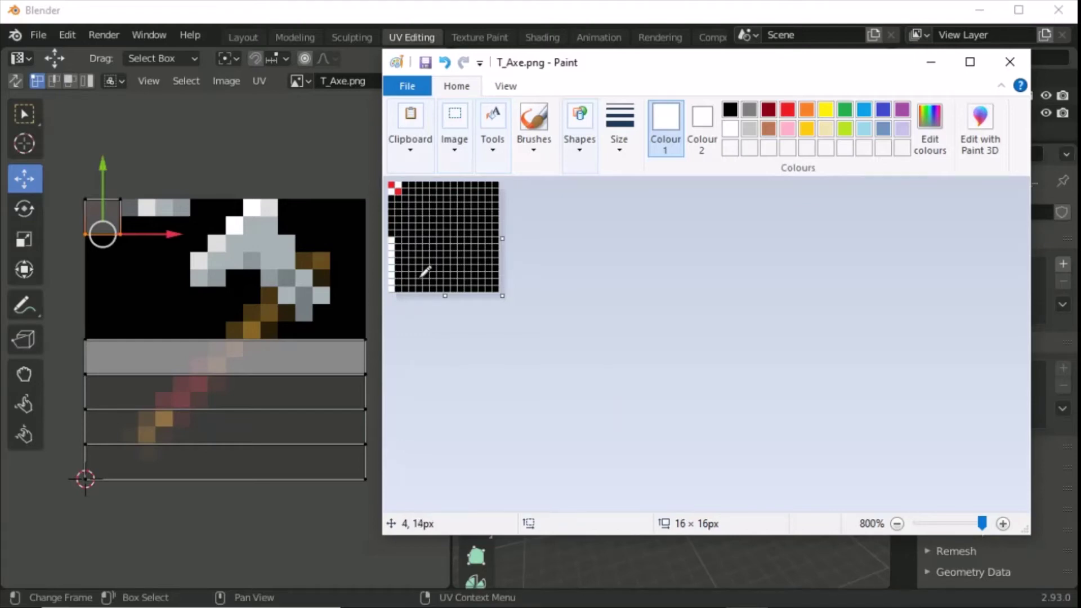
mouse_move(401, 237)
left_mouse_down()
mouse_move(516, 238)
mouse_move(494, 256)
mouse_move(495, 283)
mouse_move(408, 290)
mouse_move(398, 286)
mouse_move(458, 288)
mouse_move(400, 271)
mouse_move(498, 275)
mouse_move(493, 260)
mouse_move(396, 257)
mouse_move(397, 244)
mouse_move(497, 247)
left_mouse_up()
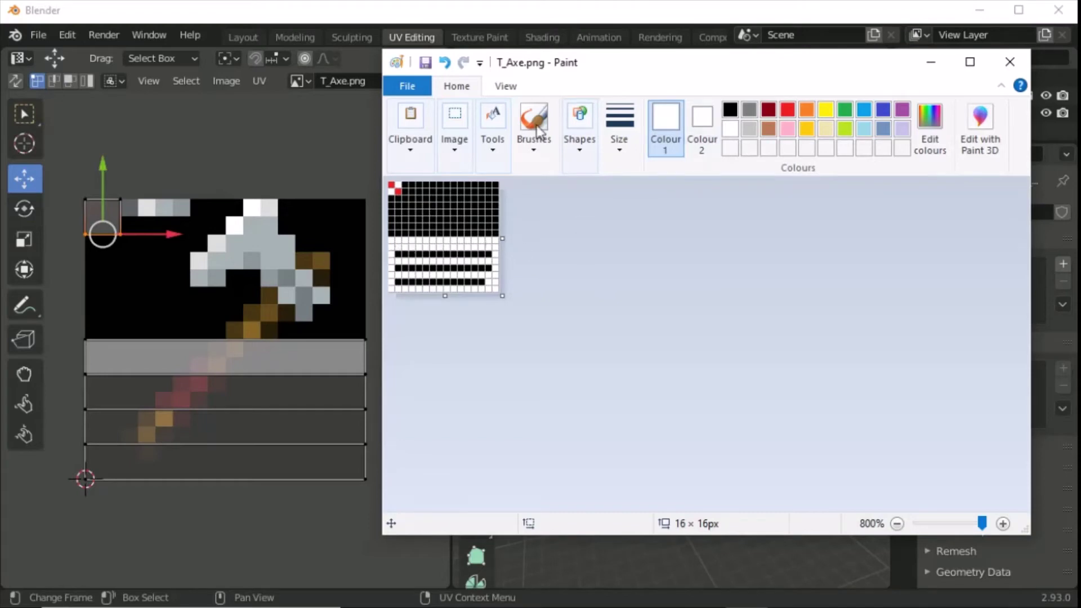
left_click(788, 111)
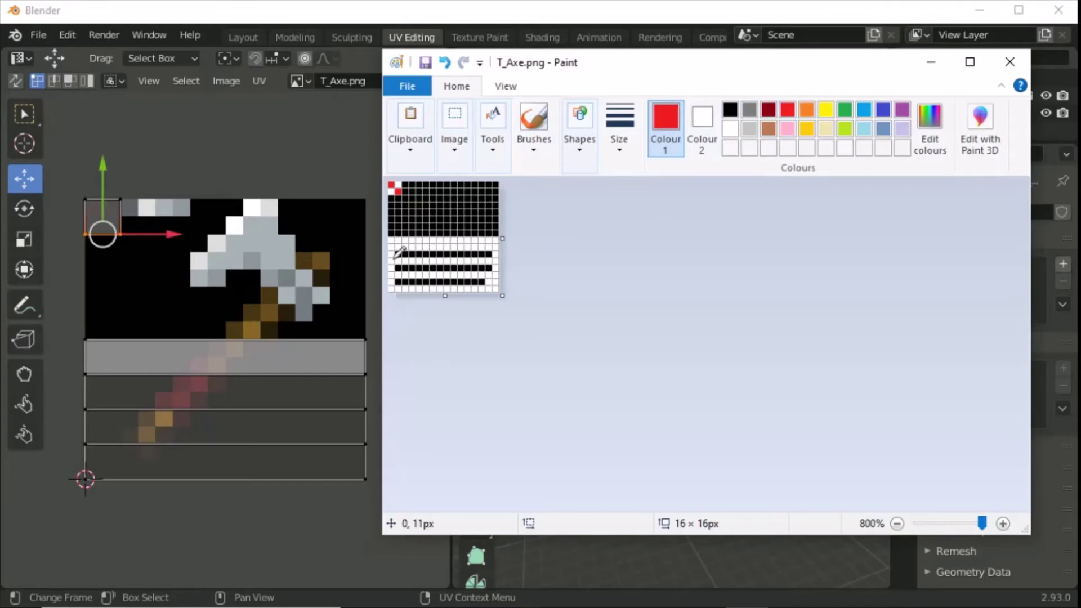
mouse_move(392, 240)
left_mouse_down()
mouse_move(498, 237)
mouse_move(492, 252)
mouse_move(390, 254)
mouse_move(391, 268)
mouse_move(495, 267)
mouse_move(487, 281)
mouse_move(393, 281)
left_mouse_up()
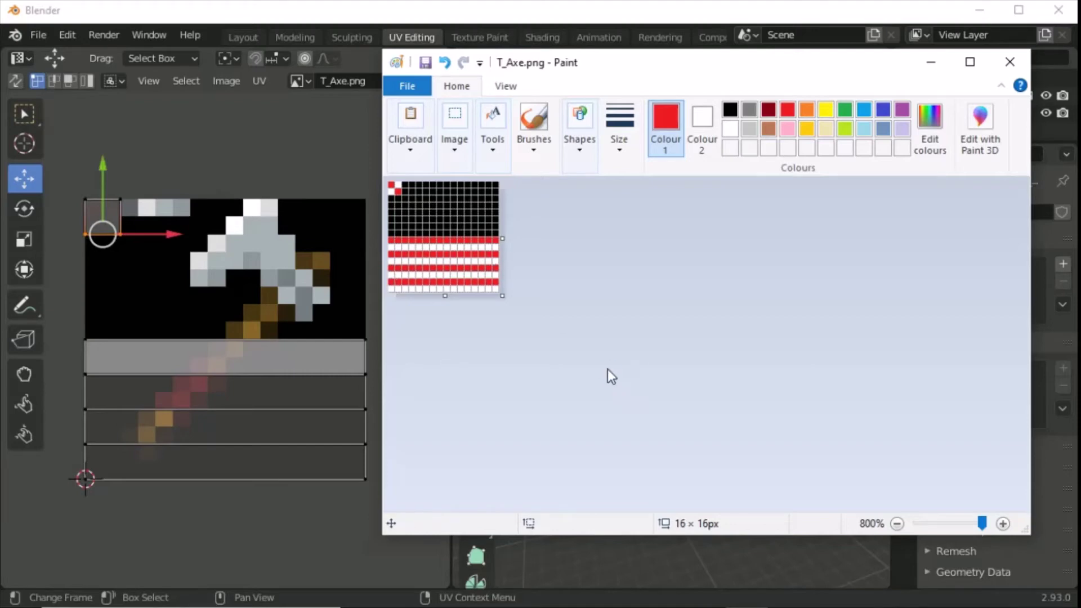
left_click(319, 155)
left_click(218, 502)
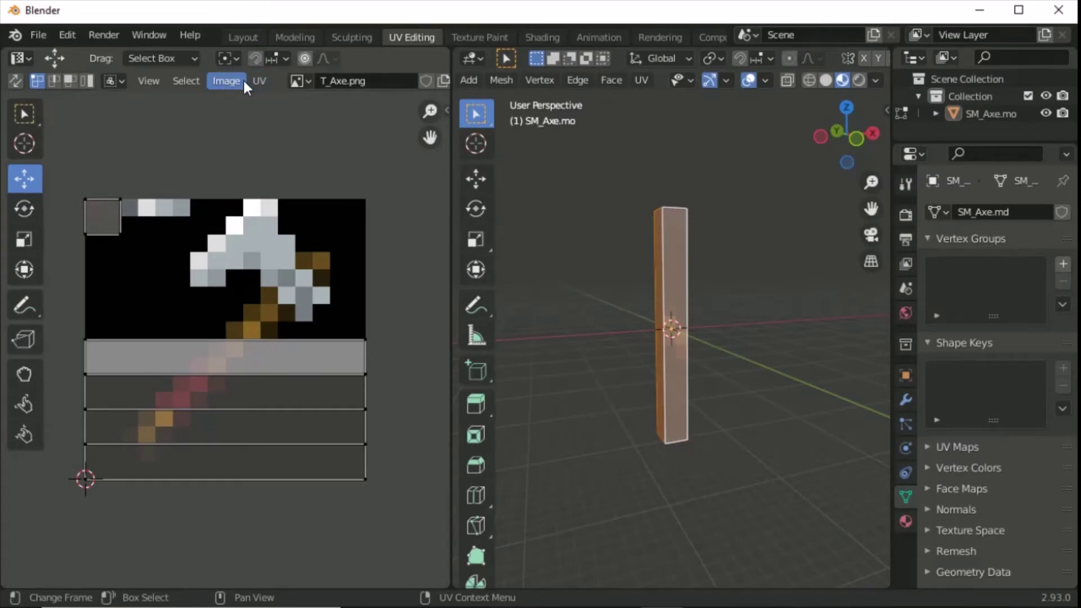
- Reload the edited T_Axe.png in the UV editor with Image > Open
left_click(228, 81)
left_click(302, 120)
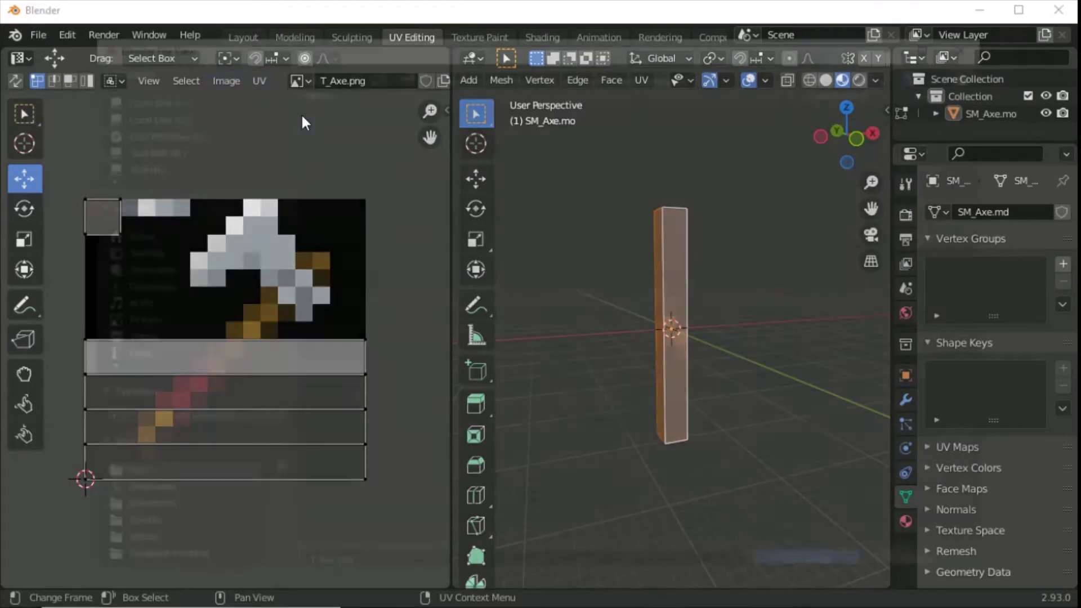
left_click(366, 139)
left_click(842, 564)
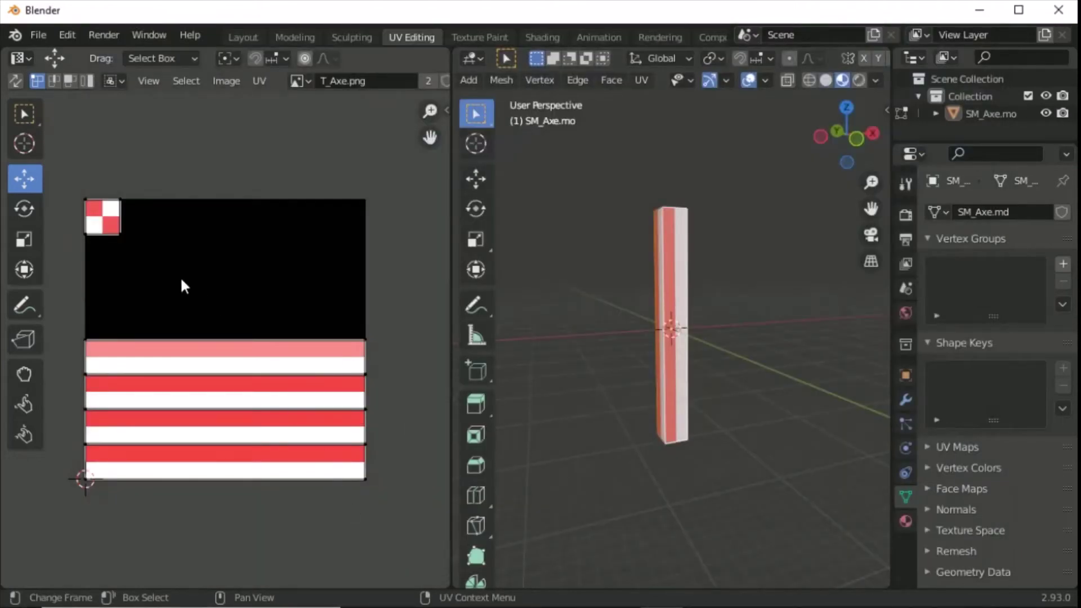
- Orbit around the striped handle to inspect its checkered top, then select the top UV strip
middle_click_drag(564, 269, 811, 346)
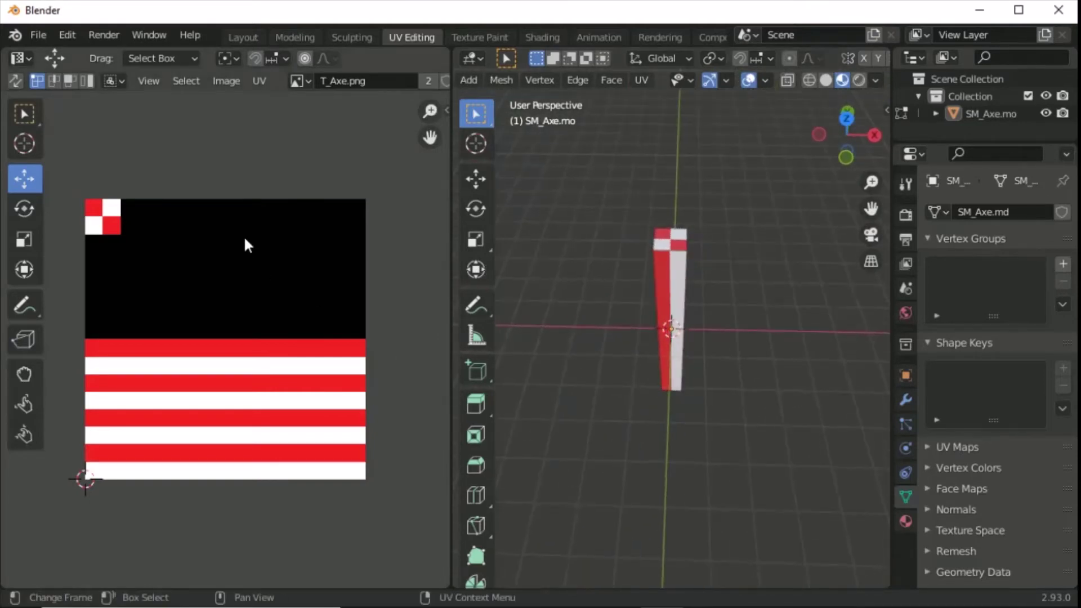
middle_click_drag(686, 250, 689, 404)
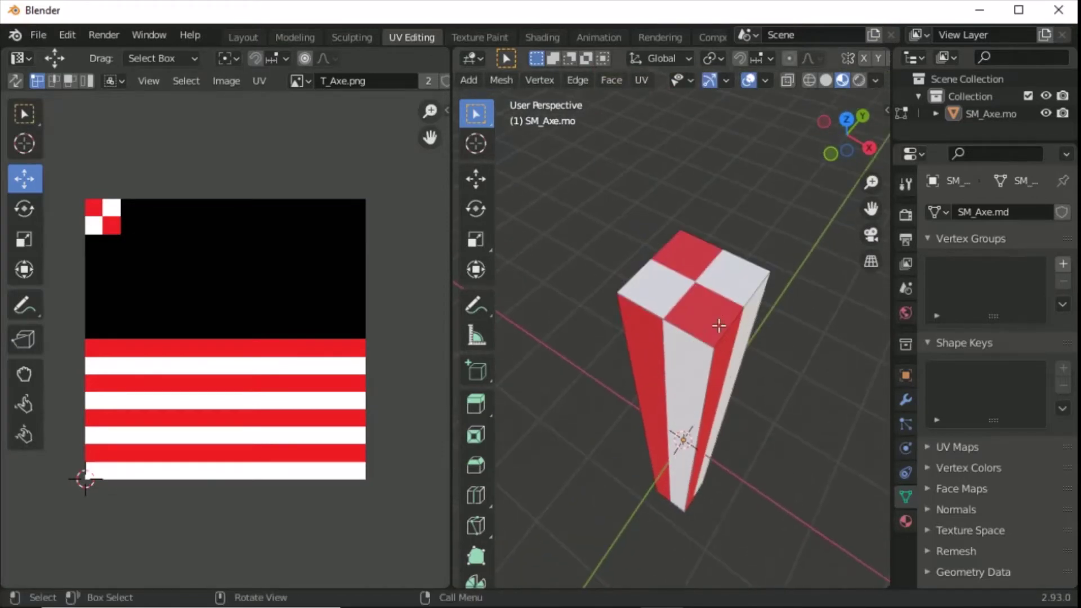
middle_click_drag(644, 352, 775, 228)
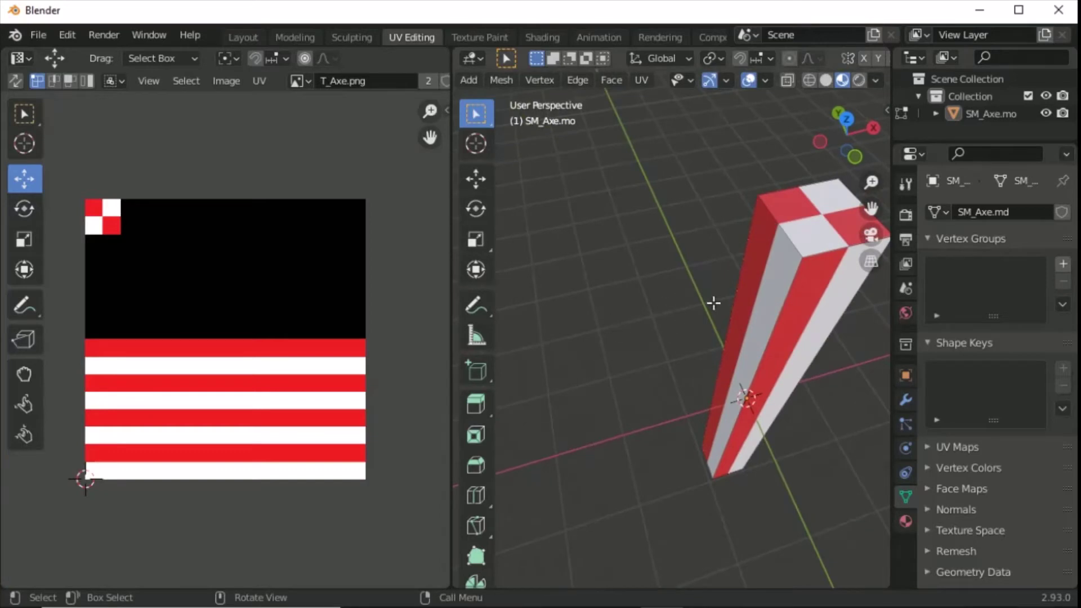
middle_click_drag(713, 302, 681, 315)
left_click(241, 349)
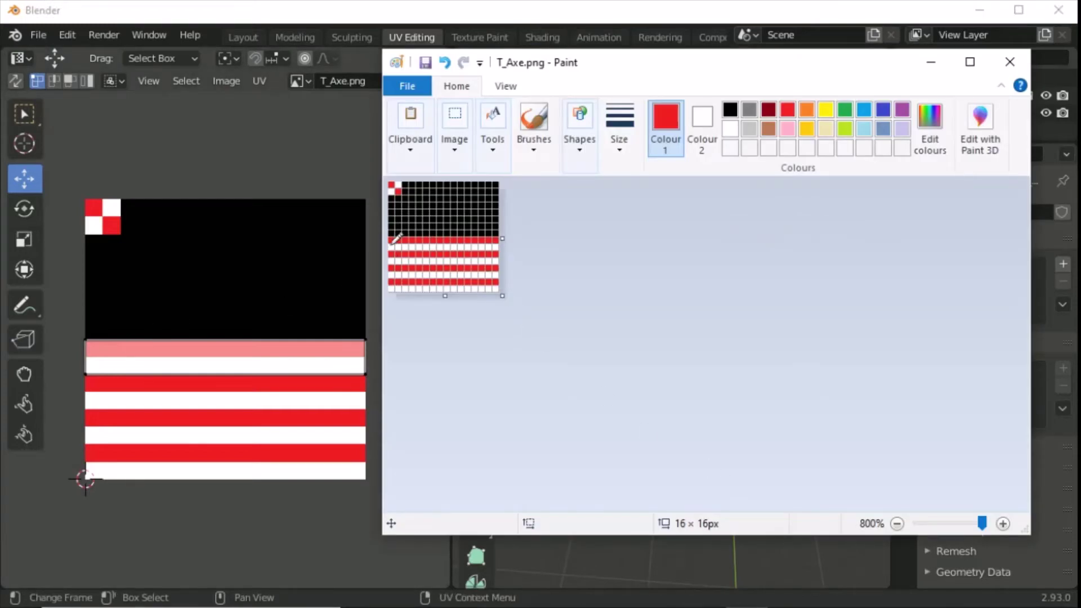
- Repaint texture row 9 red and row 10 white in Paint, then return to Blender
left_click_drag(396, 246, 520, 242)
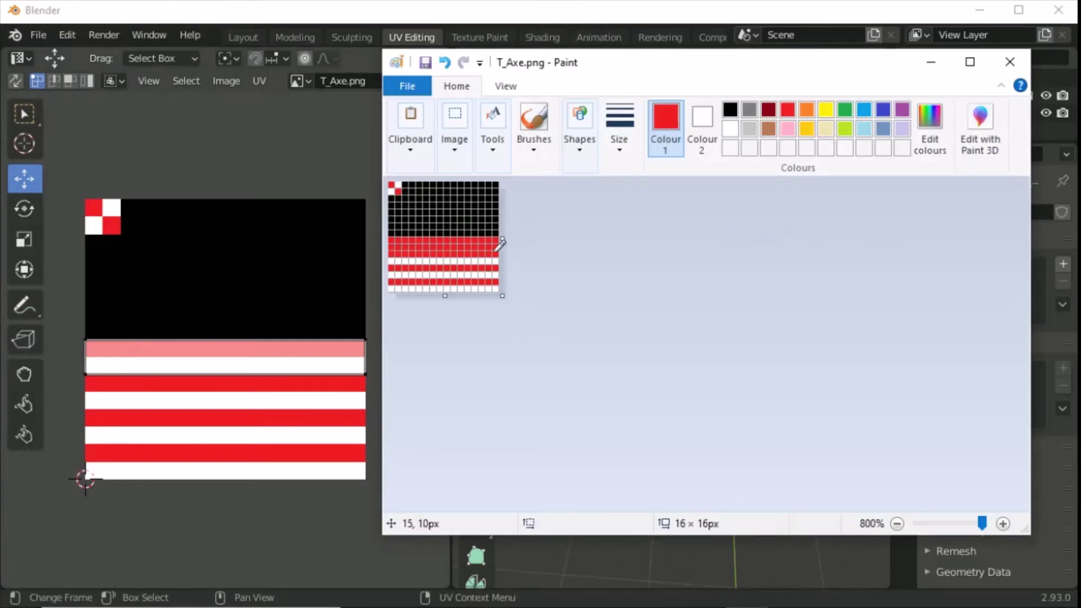
left_click(732, 132)
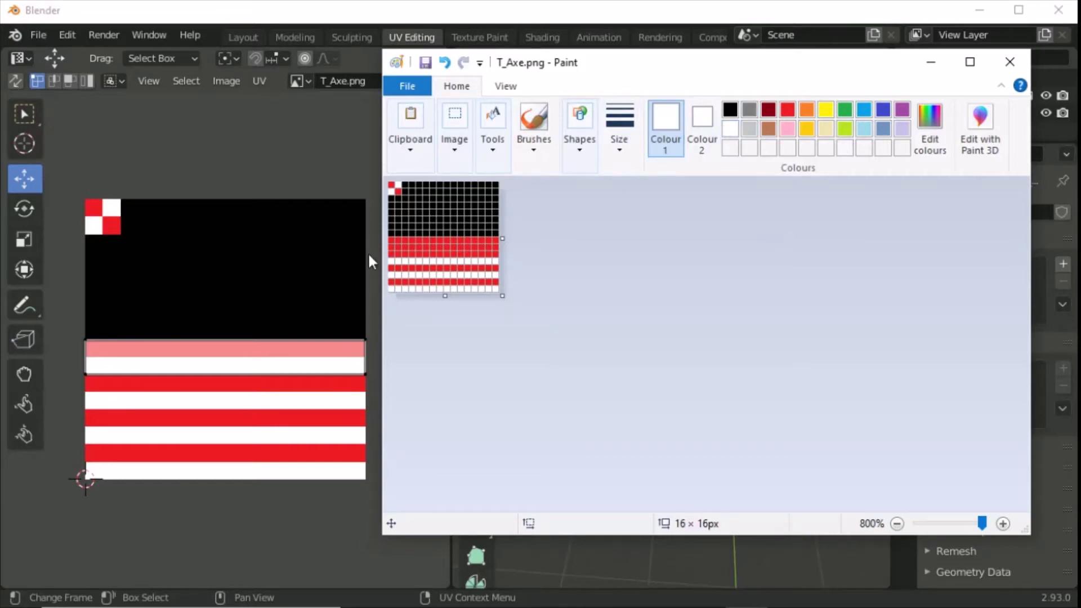
left_click_drag(391, 255, 603, 256)
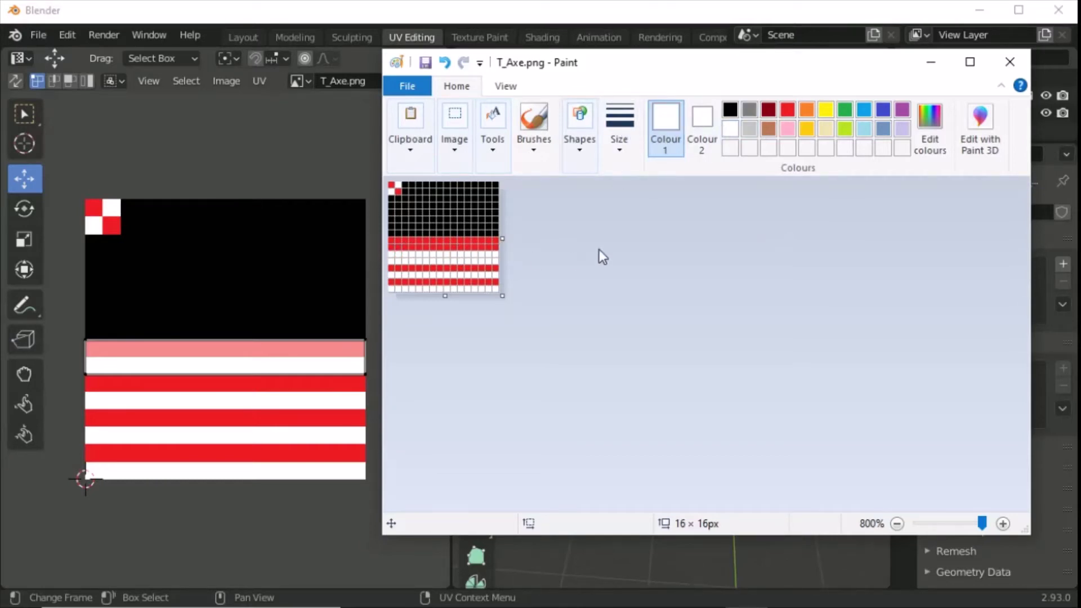
left_click(636, 13)
- Load T_Axe.png onto the handle and select its front face for external editing
left_click(233, 82)
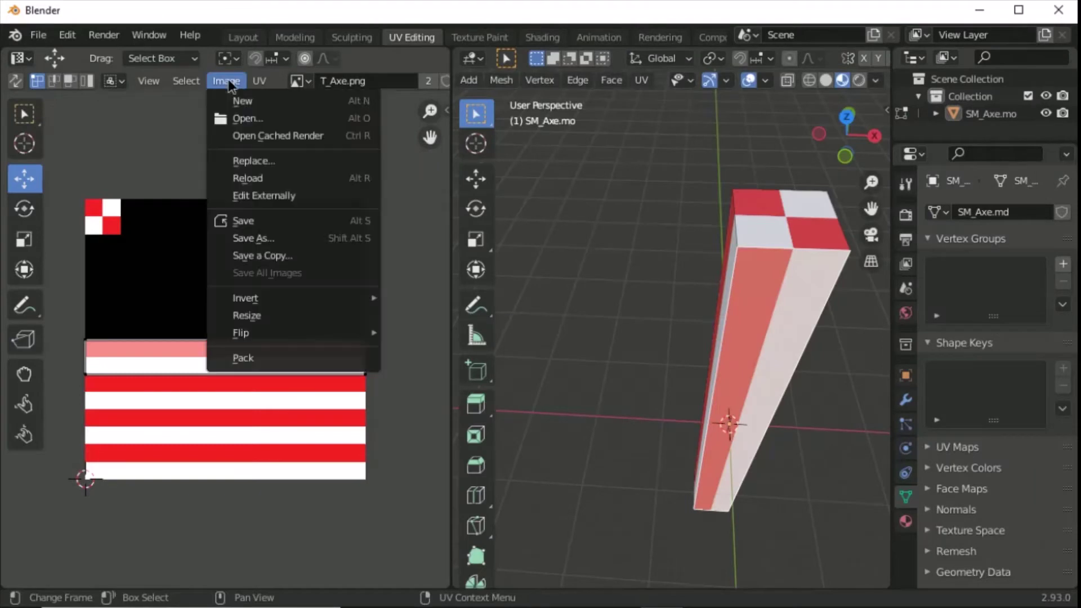
left_click(258, 118)
left_click(355, 134)
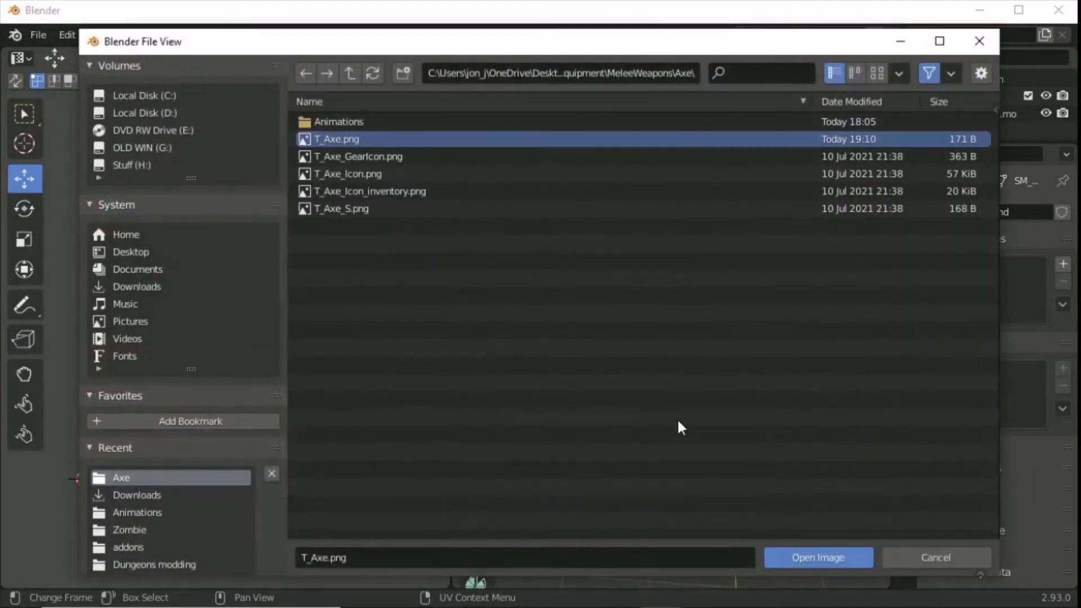
left_click(822, 557)
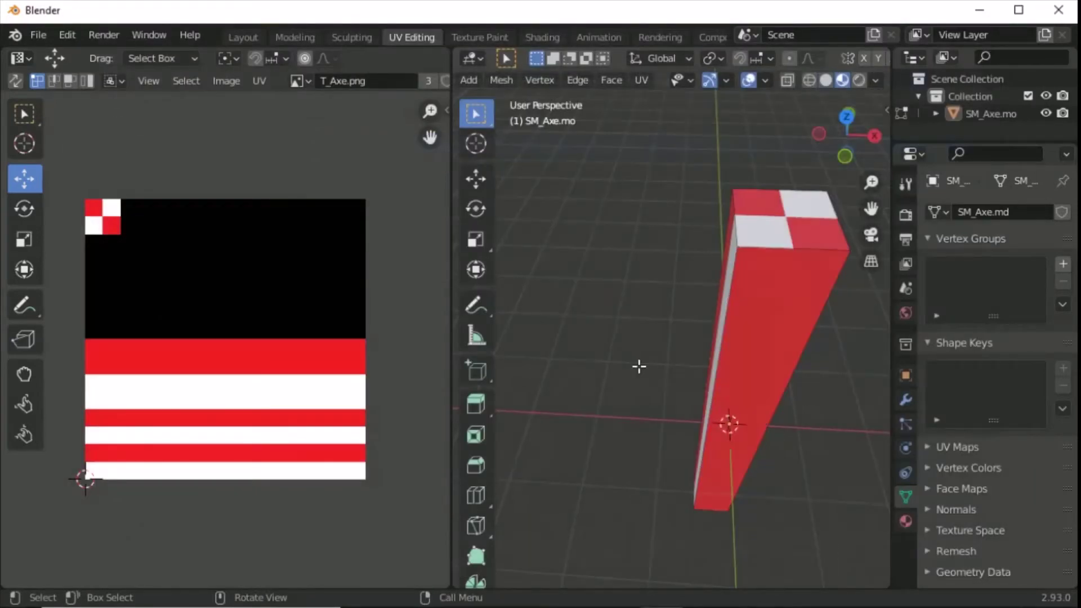
middle_click_drag(746, 420, 664, 375)
left_click(665, 374)
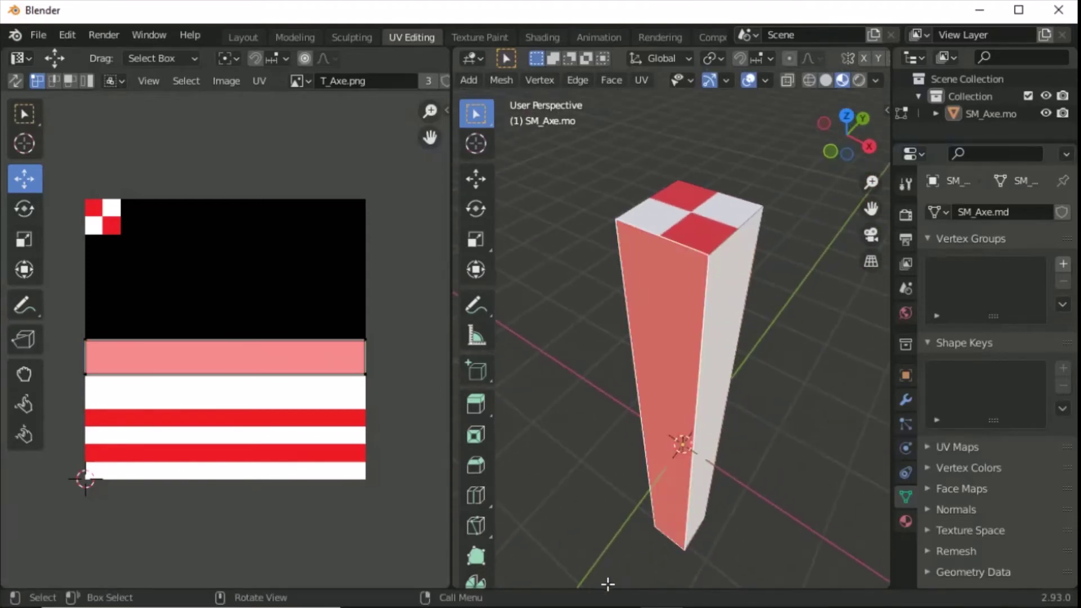
key("alt+Tab")
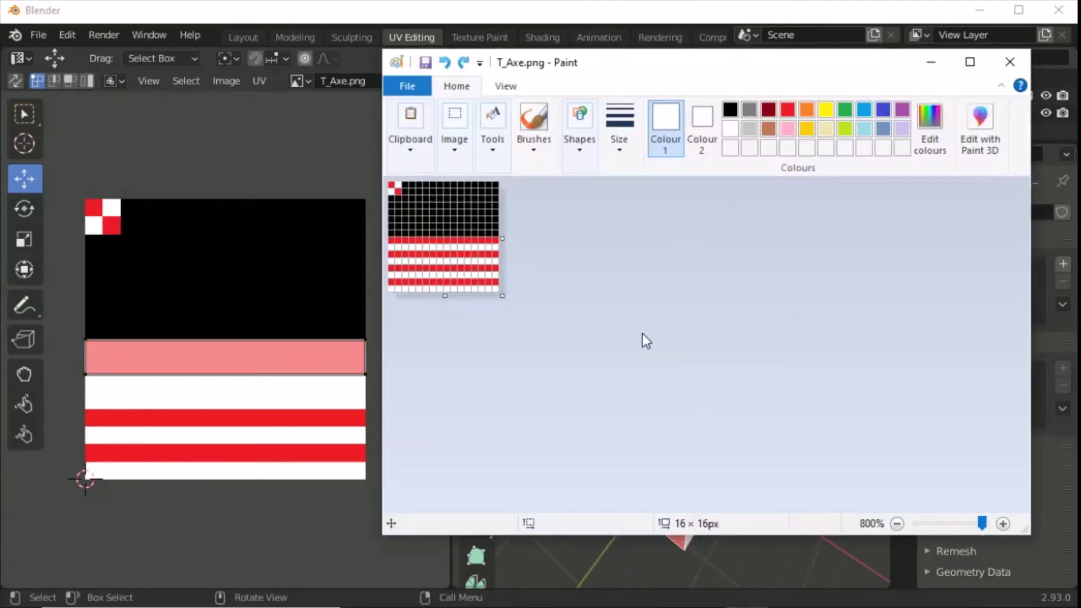
key("alt+Tab")
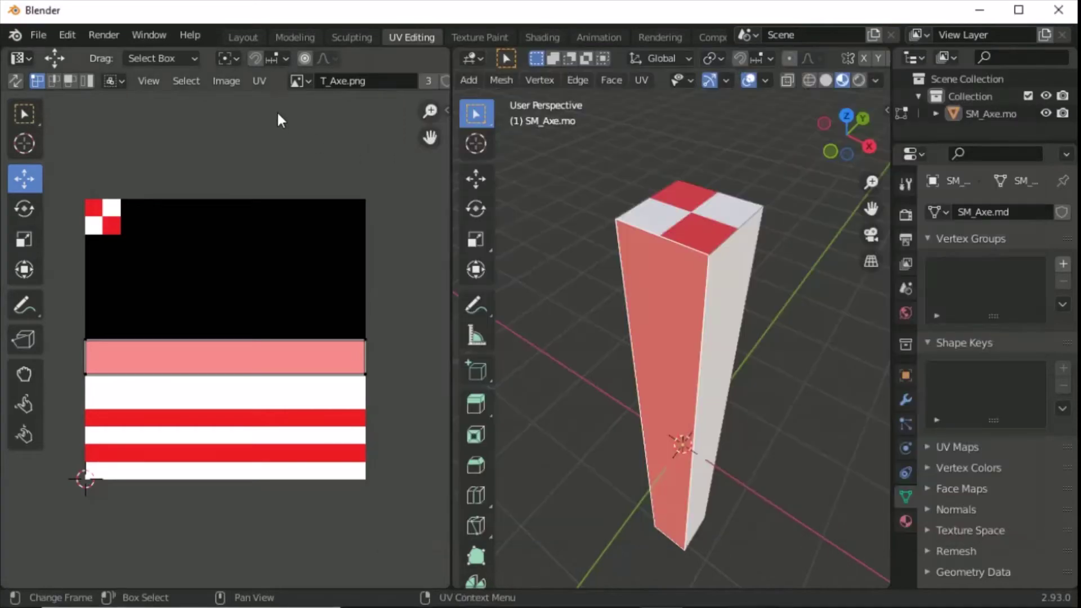
- Replace the image with the updated T_Axe.png and switch to the Layout workspace
left_click(227, 82)
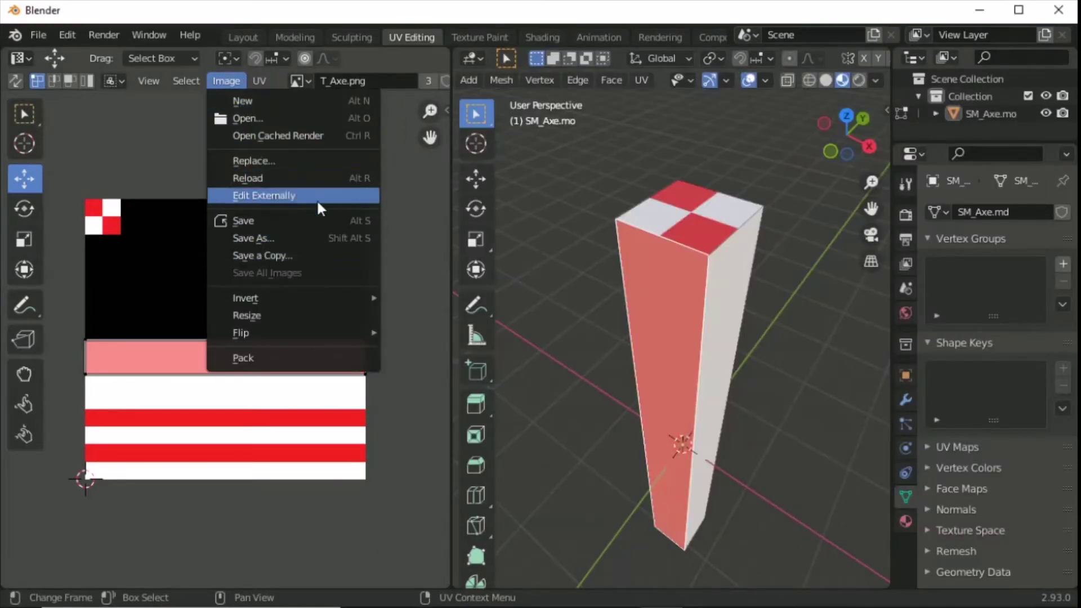
left_click(265, 160)
double_click(360, 142)
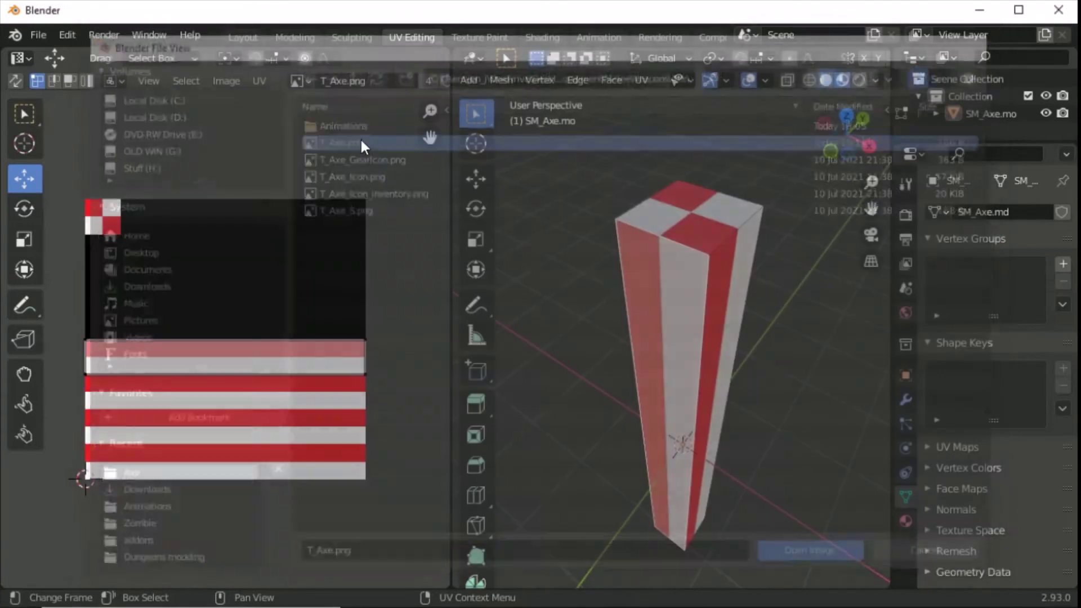
left_click(794, 224)
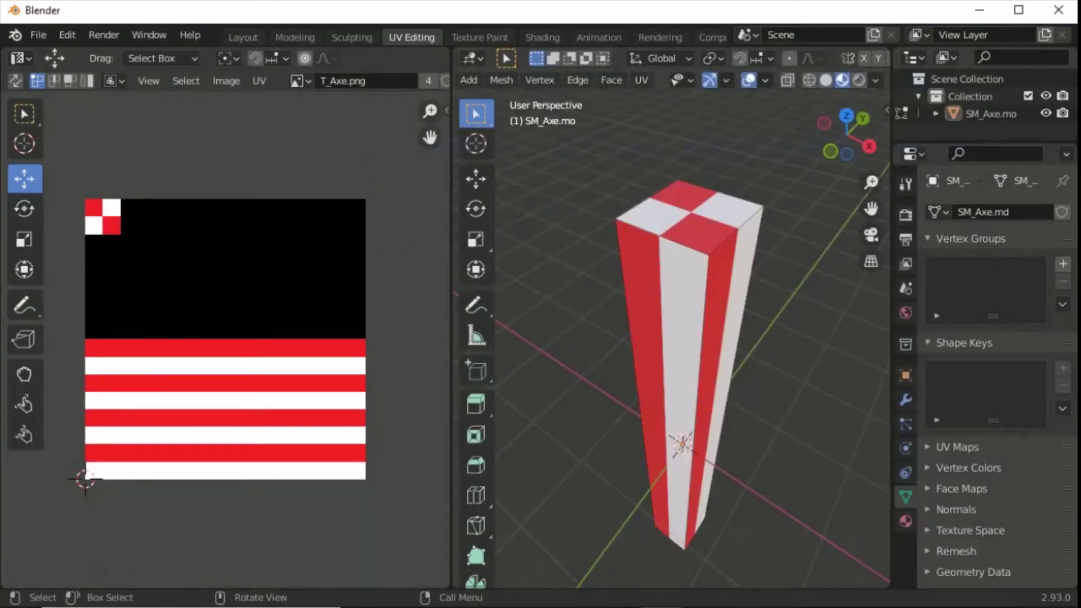
scroll(627, 333, "down", 3)
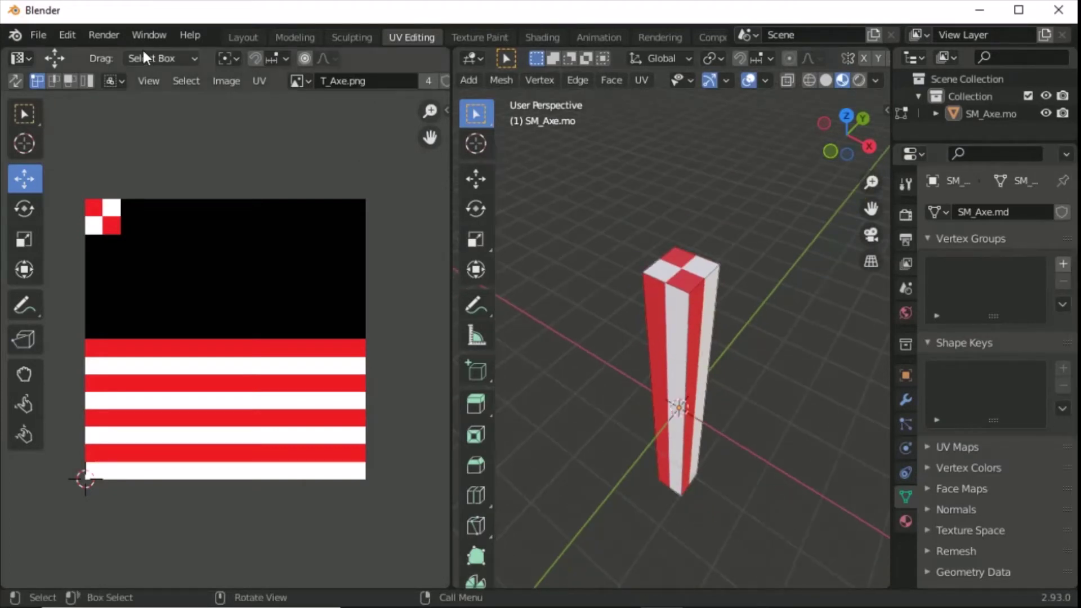
left_click(243, 37)
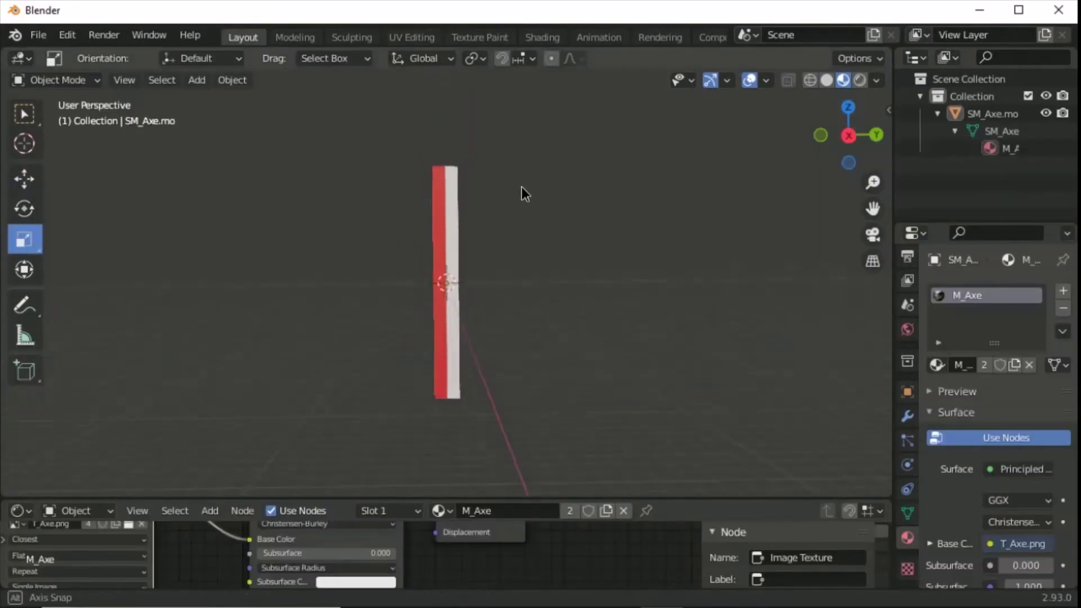
mouse_move(522, 191)
middle_mouse_down()
mouse_move(538, 258)
mouse_move(626, 259)
mouse_move(515, 279)
middle_mouse_up()
left_click(861, 80)
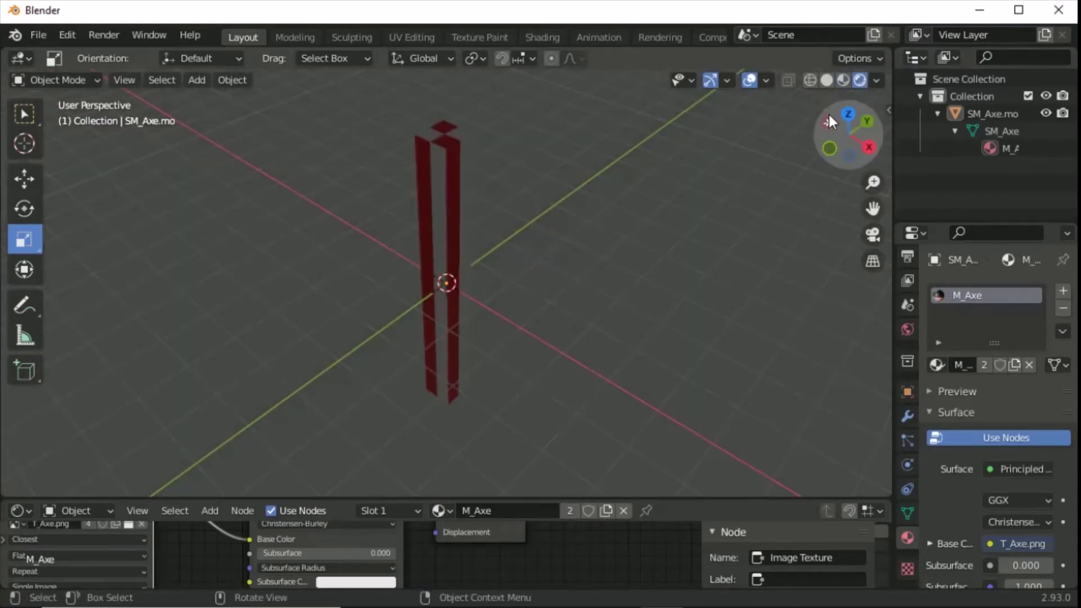
left_click(843, 80)
mouse_move(516, 277)
middle_mouse_down()
mouse_move(638, 232)
mouse_move(732, 233)
mouse_move(374, 470)
middle_mouse_up()
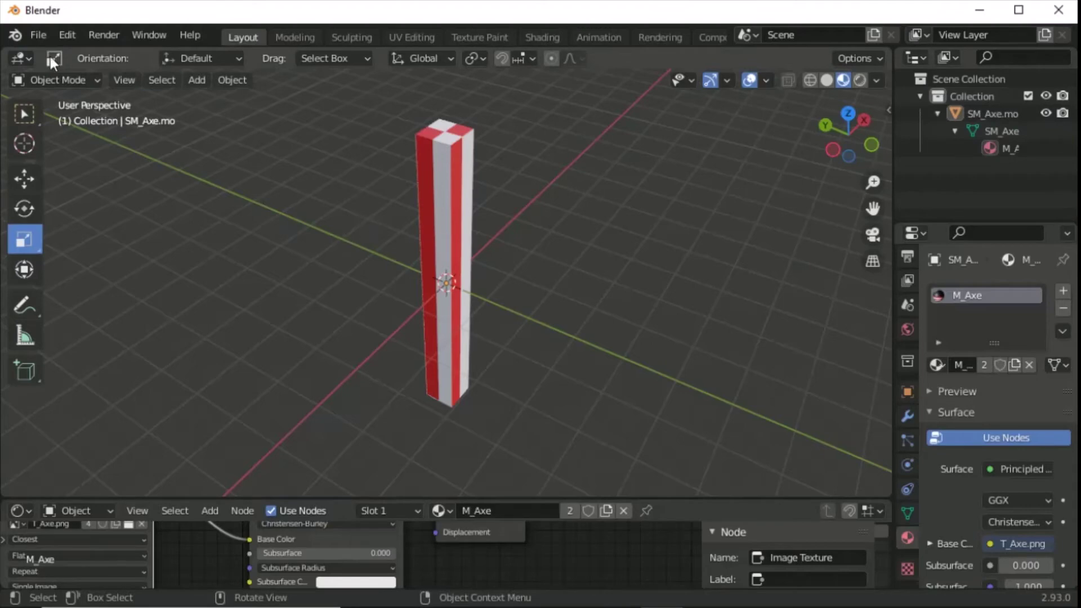
- Select the axe handle with A and begin a File > Export > FBX (.fbx) export
left_click(35, 36)
mouse_move(132, 284)
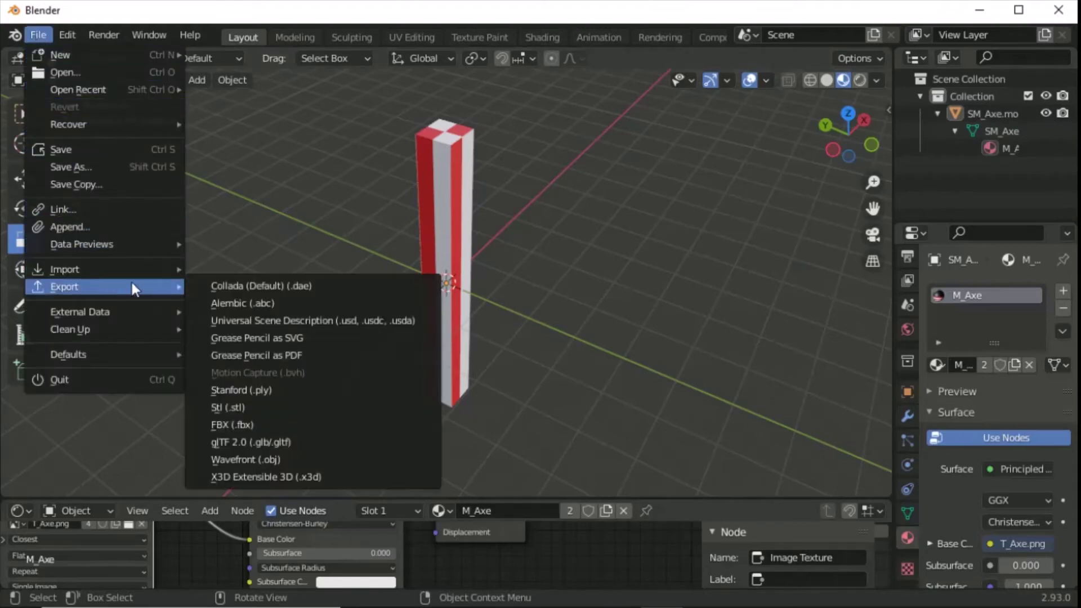
left_click(295, 424)
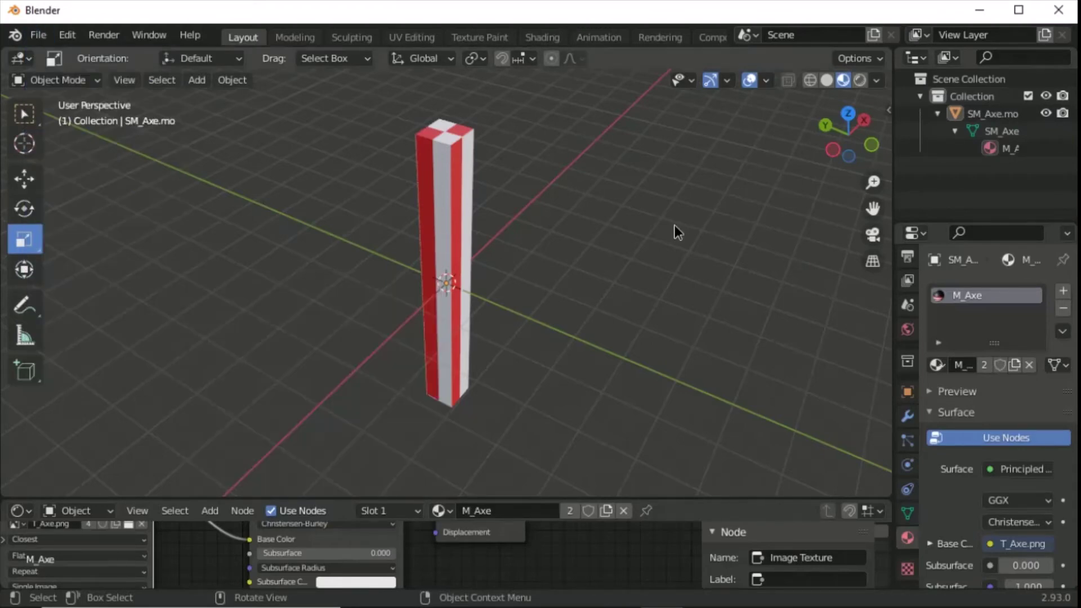
key("a")
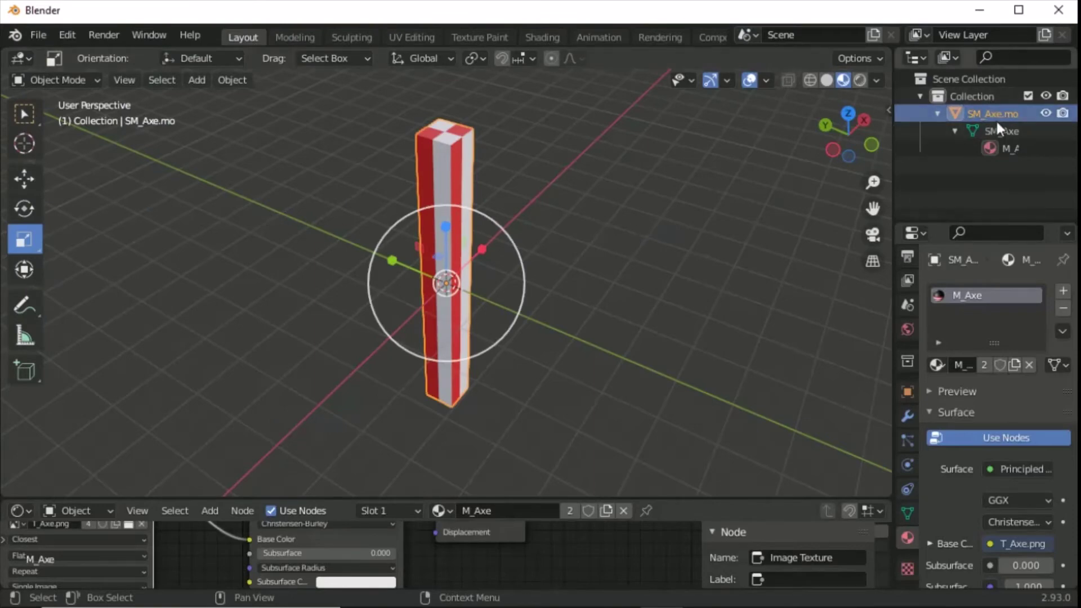
left_click(39, 40)
mouse_move(97, 285)
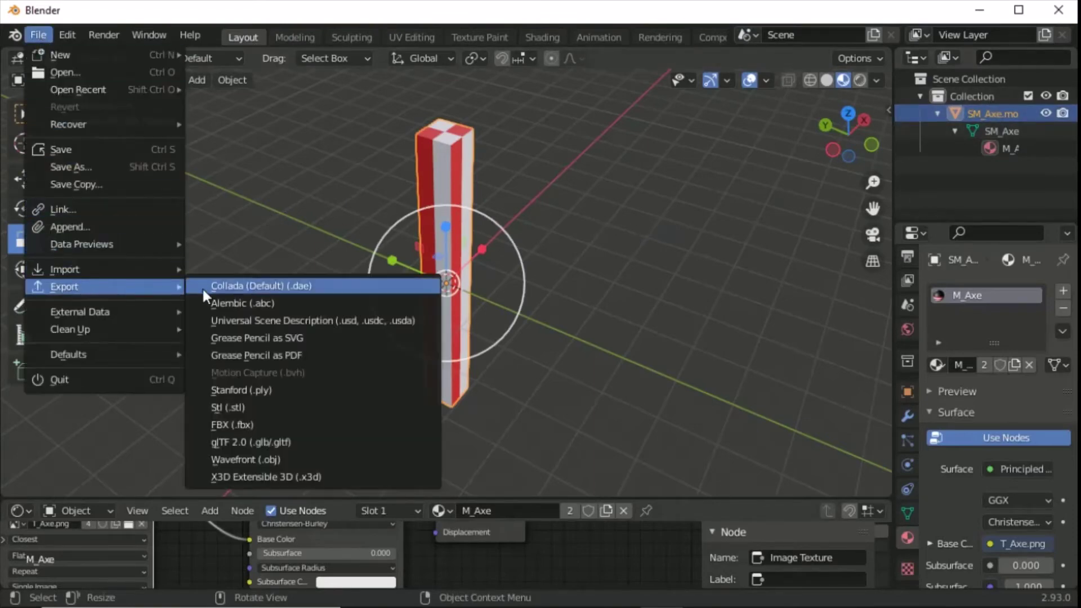
left_click(281, 424)
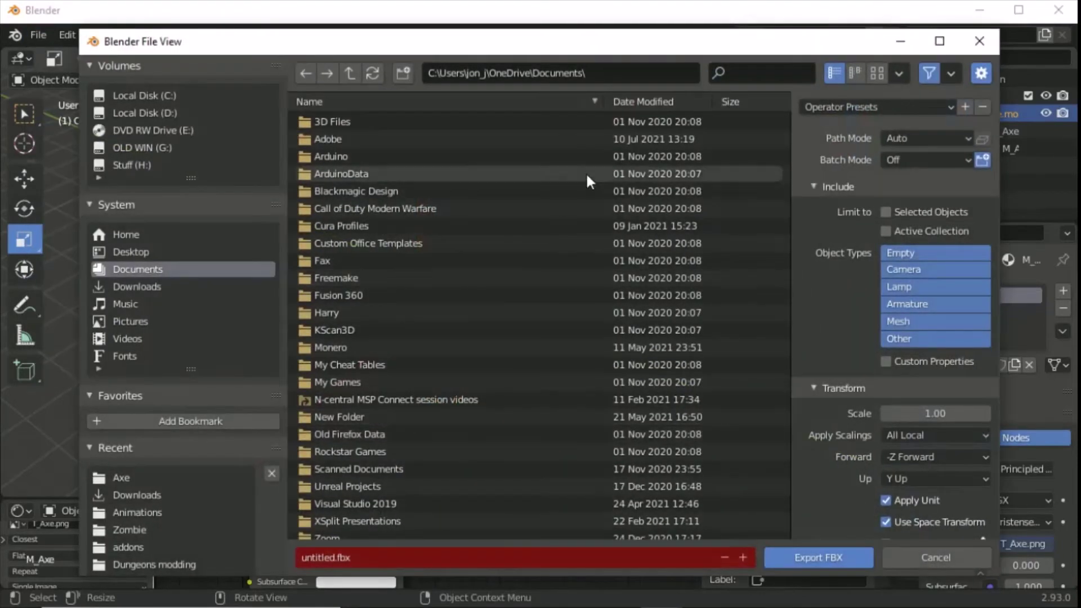
- Target the Axe folder, apply the MCD operator preset and set the export scale to 0.01
left_click(140, 478)
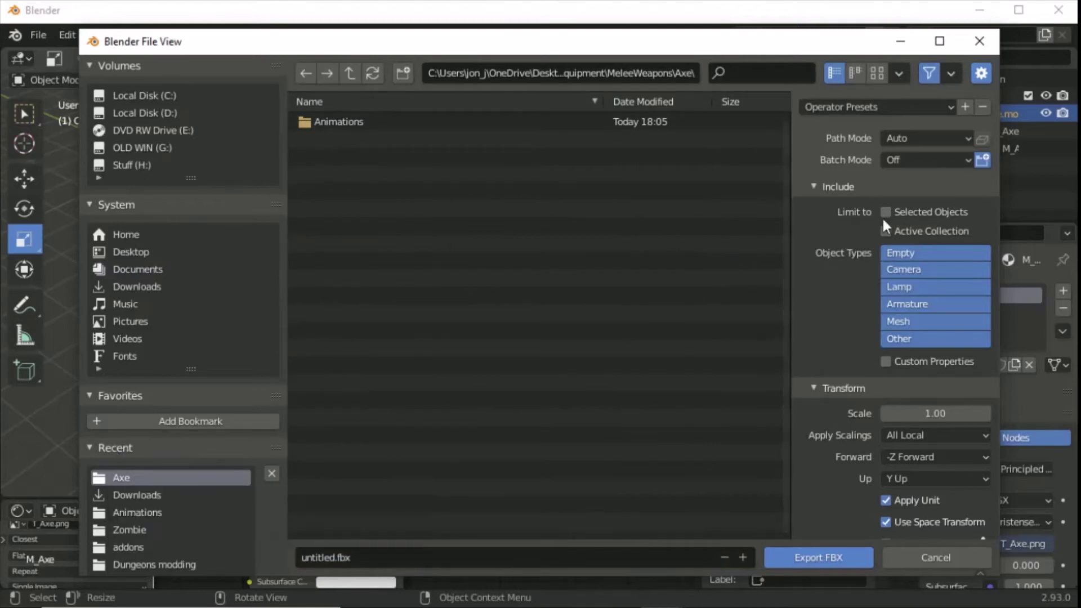
left_click(934, 107)
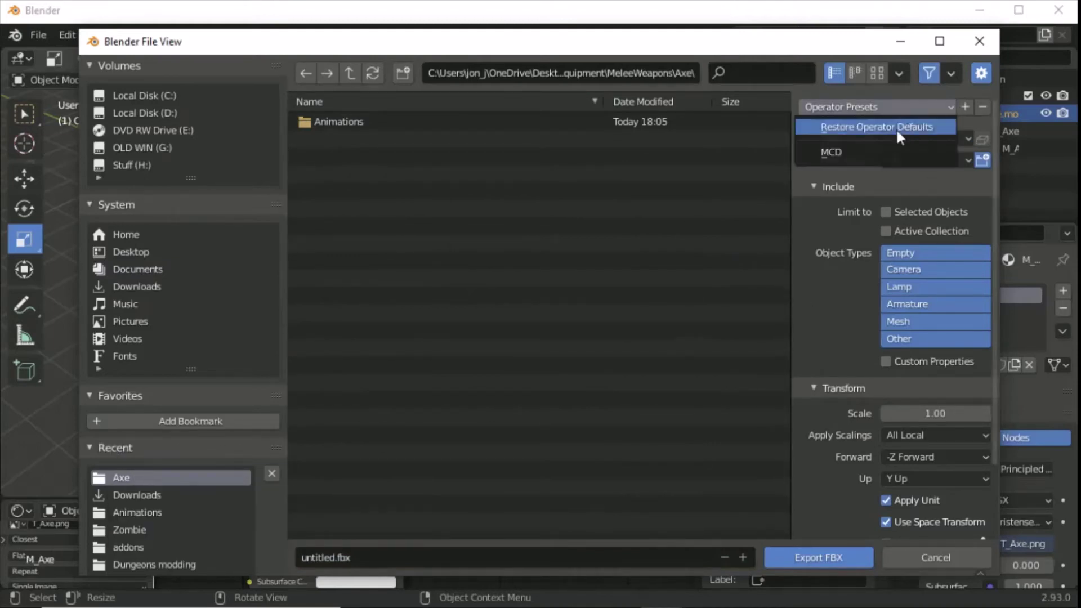
left_click(859, 152)
left_click(935, 413)
type("0.1")
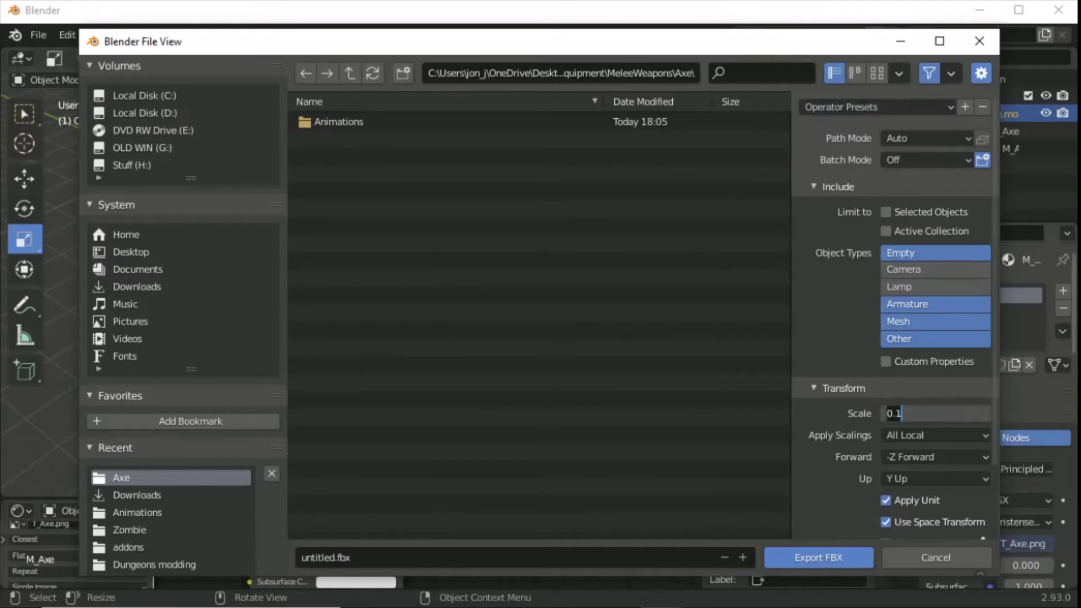
type("0.0")
key("Return")
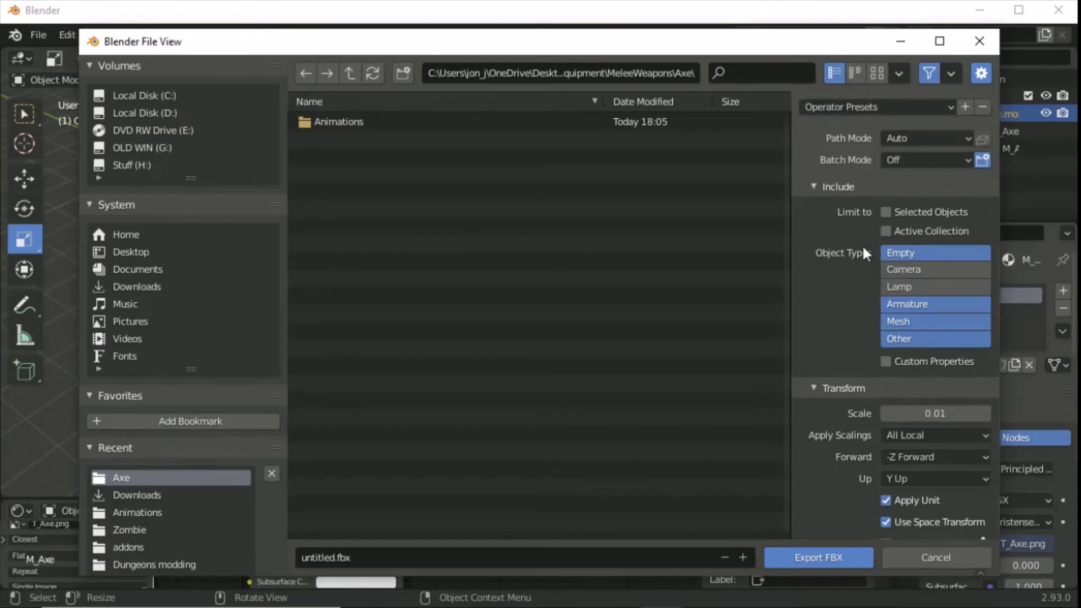
scroll(861, 244, "down", 3)
scroll(858, 232, "down", 1)
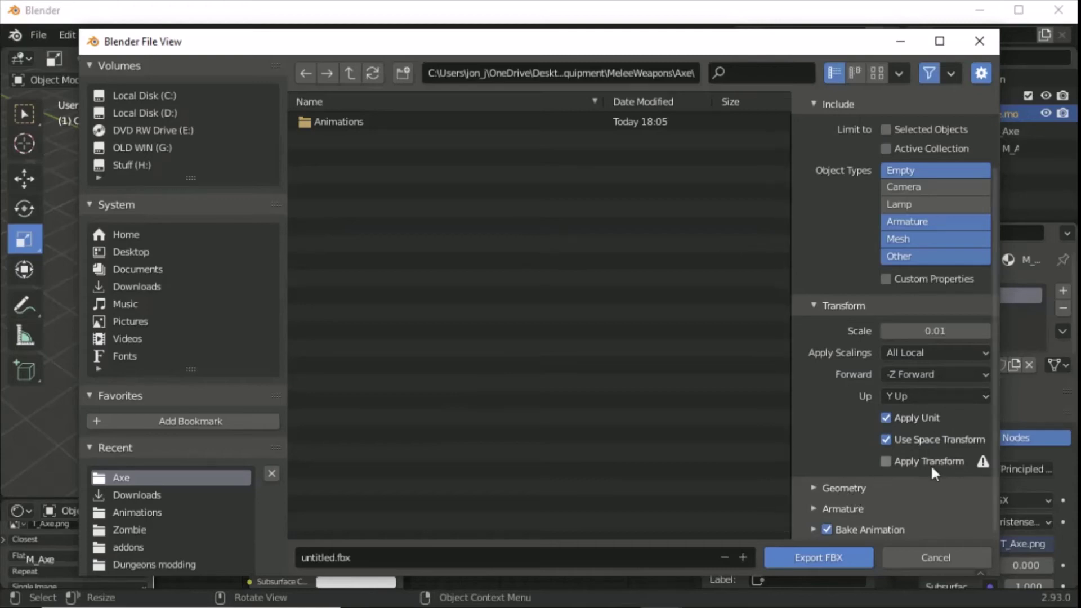
- Check the Geometry, Armature and Bake Animation export settings, then select the filename field
left_click(813, 487)
scroll(843, 411, "down", 4)
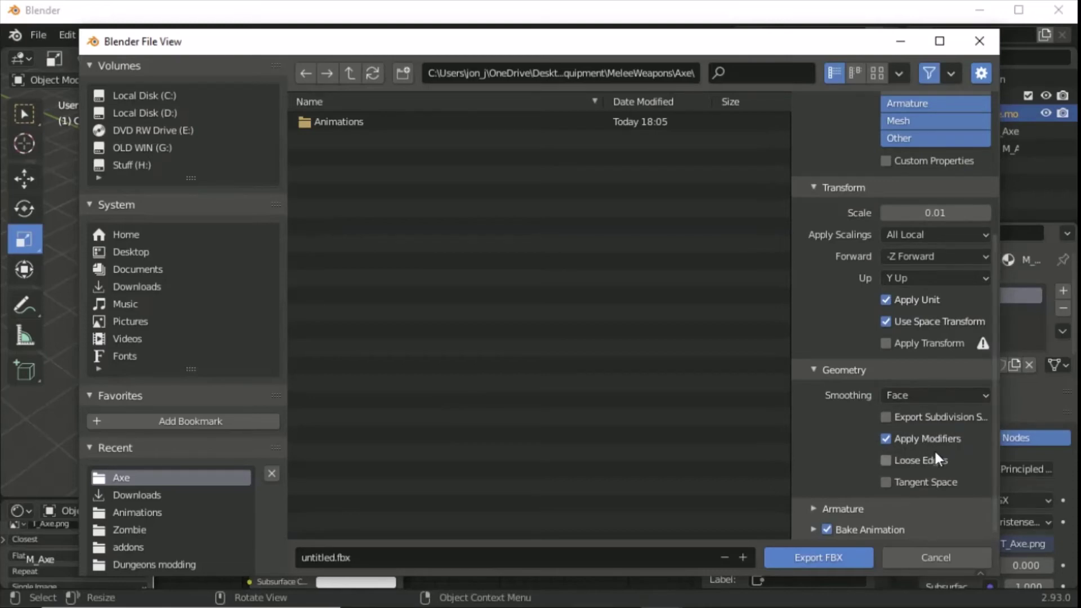
left_click(845, 508)
scroll(873, 383, "down", 5)
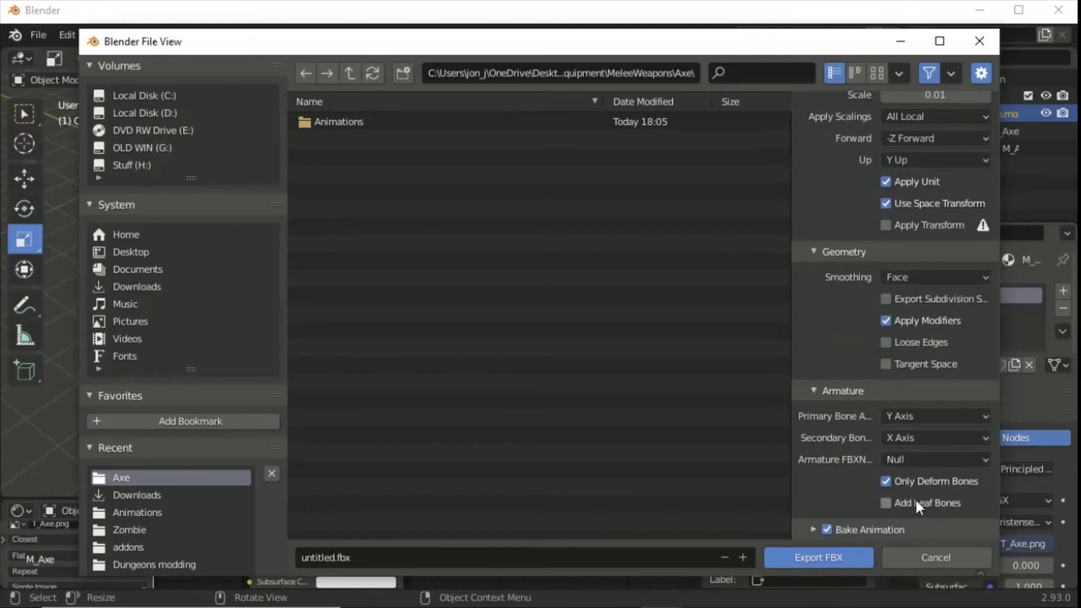
left_click(844, 529)
scroll(843, 468, "down", 5)
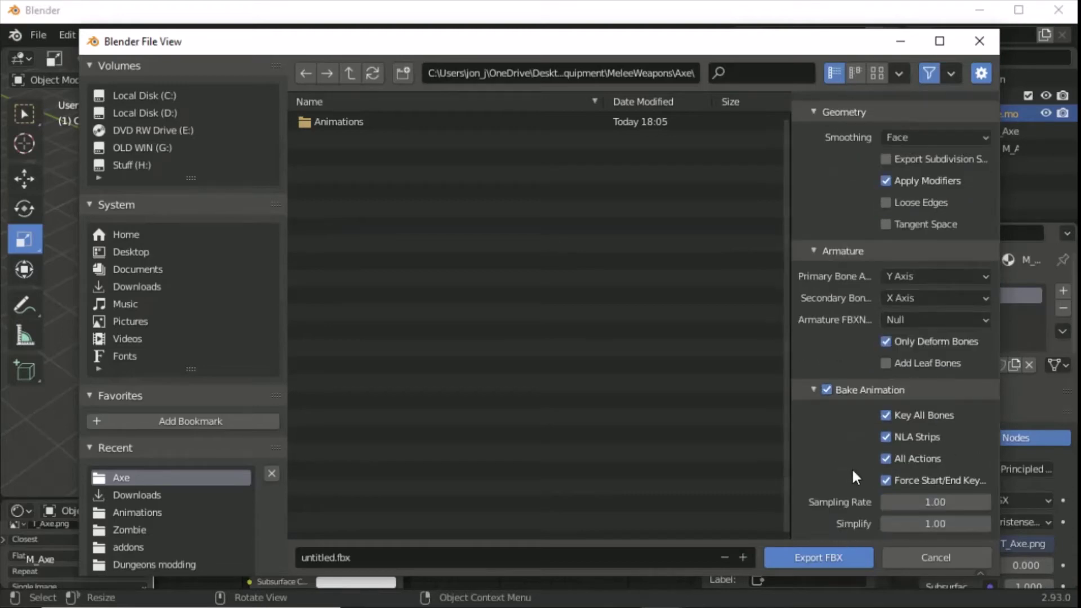
scroll(906, 445, "up", 6)
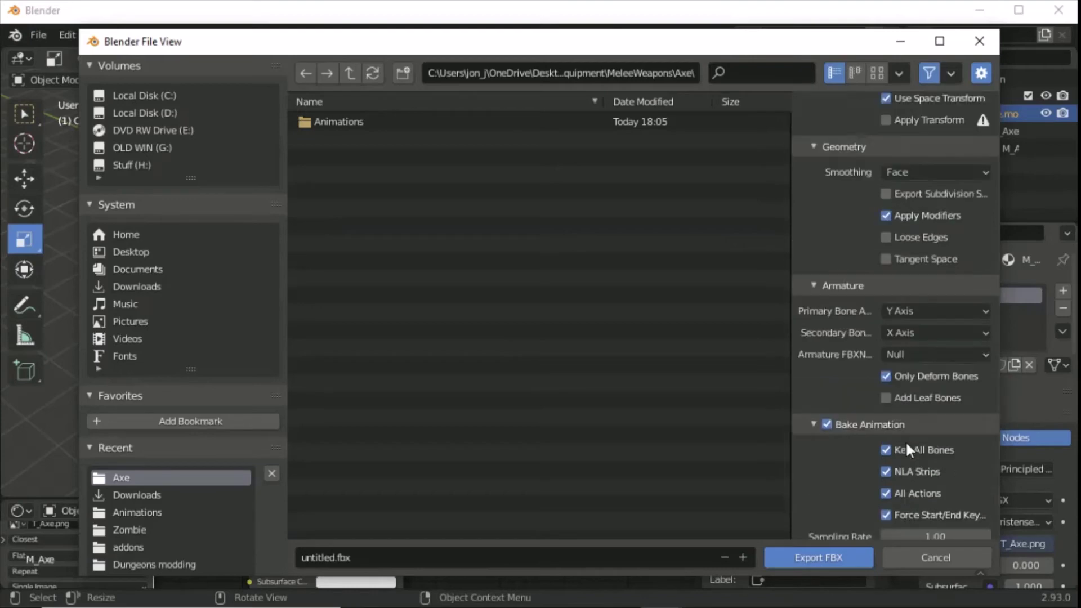
scroll(905, 440, "up", 8)
scroll(857, 391, "down", 3)
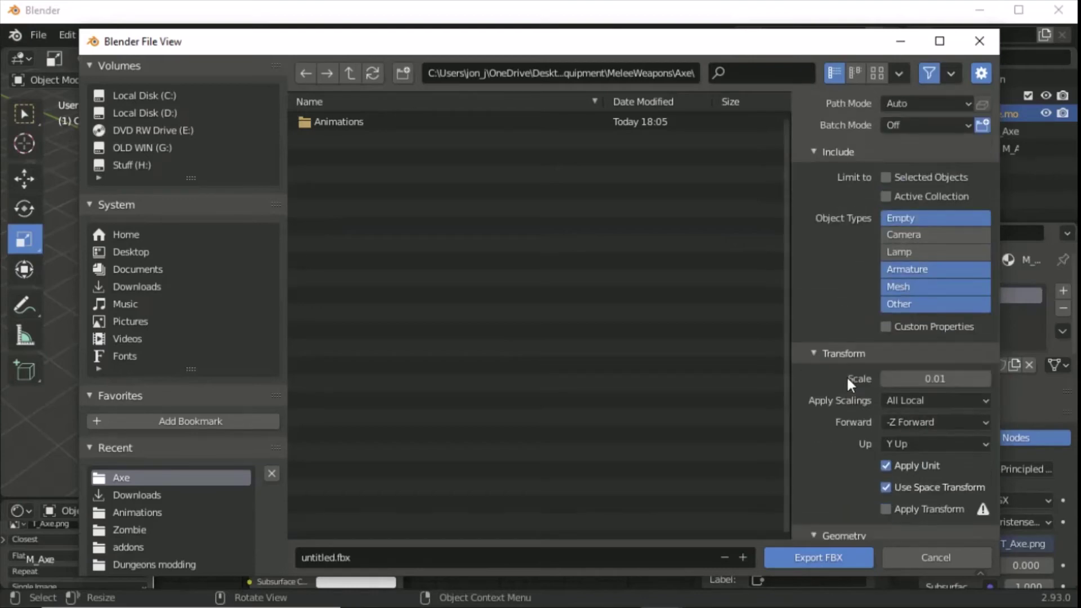
scroll(846, 375, "down", 10)
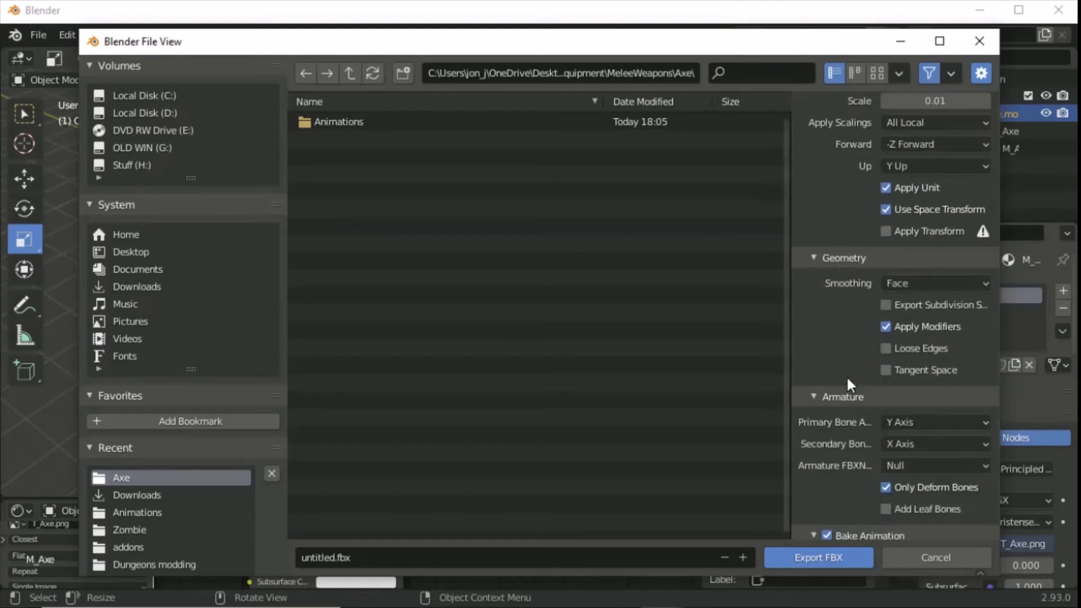
scroll(846, 375, "down", 2)
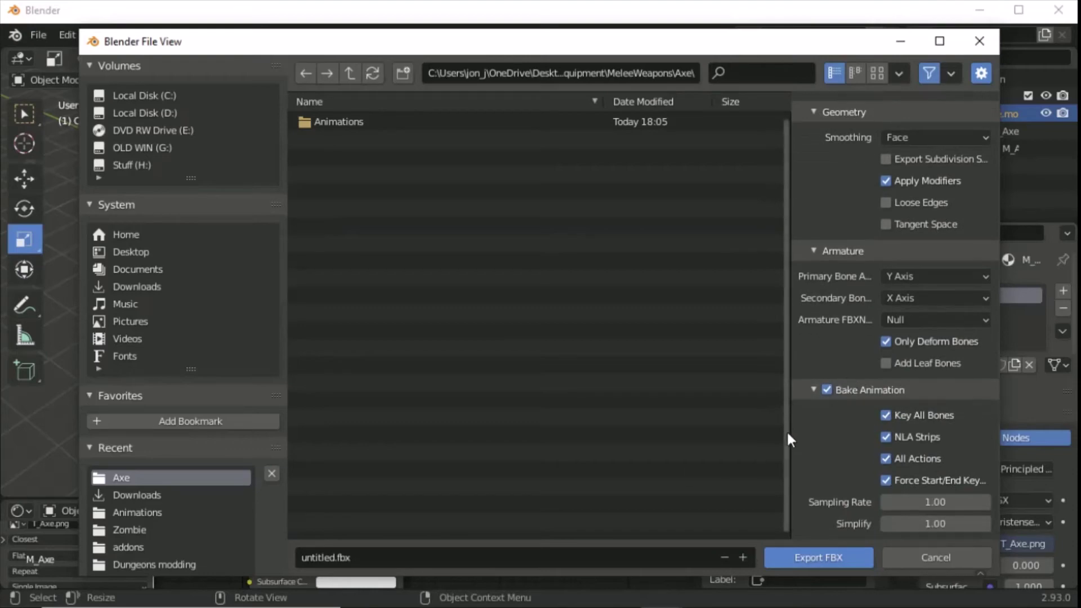
left_click(366, 565)
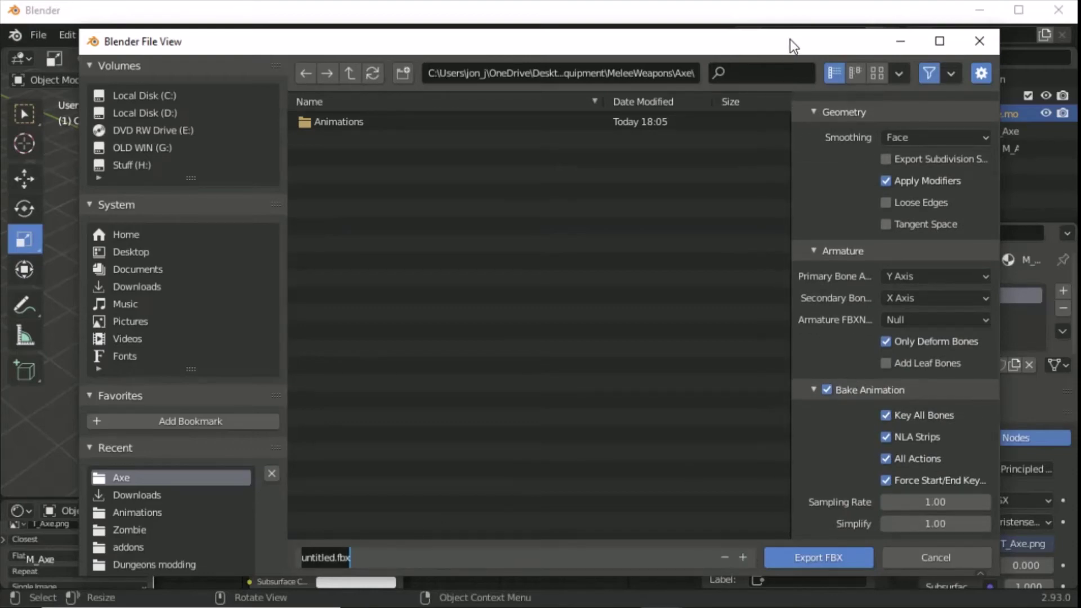
- Export the striped handle model from Blender as SM_Axe.fbx
left_click_drag(794, 45, 717, 19)
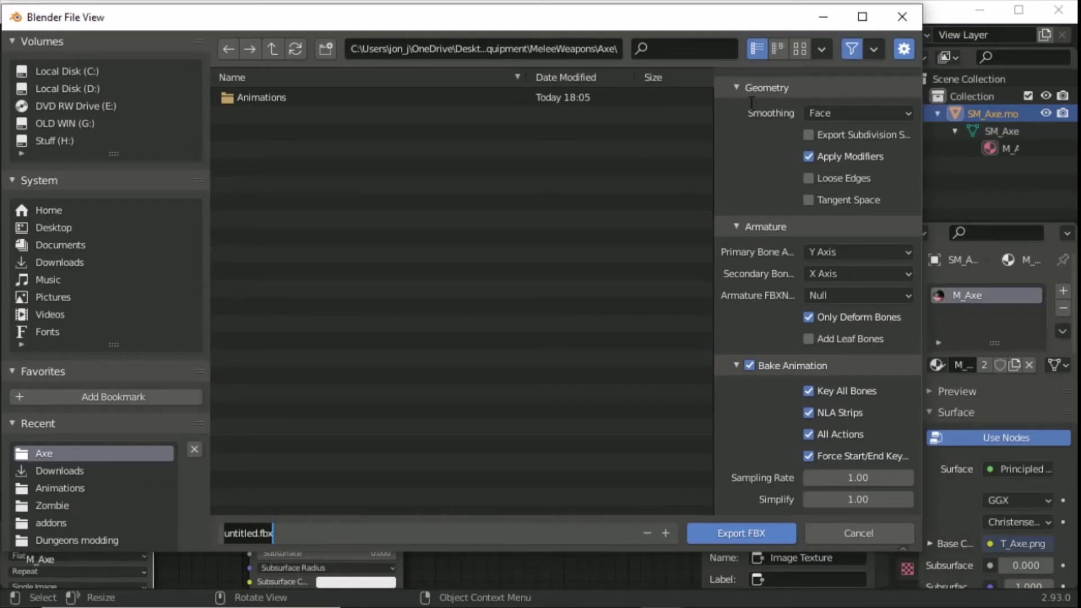
type("SM_Axe")
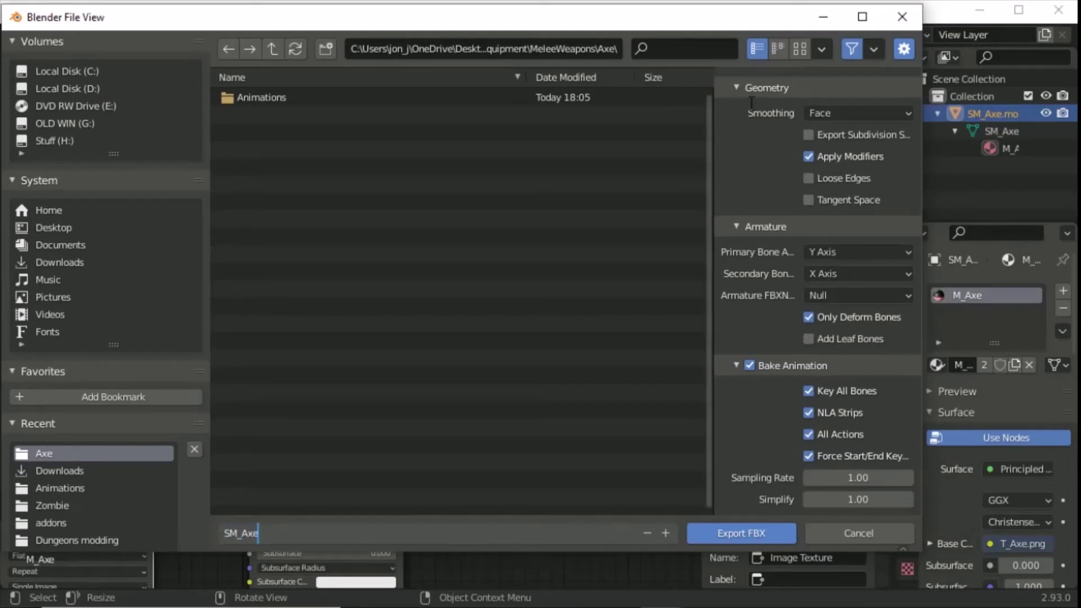
left_click(726, 536)
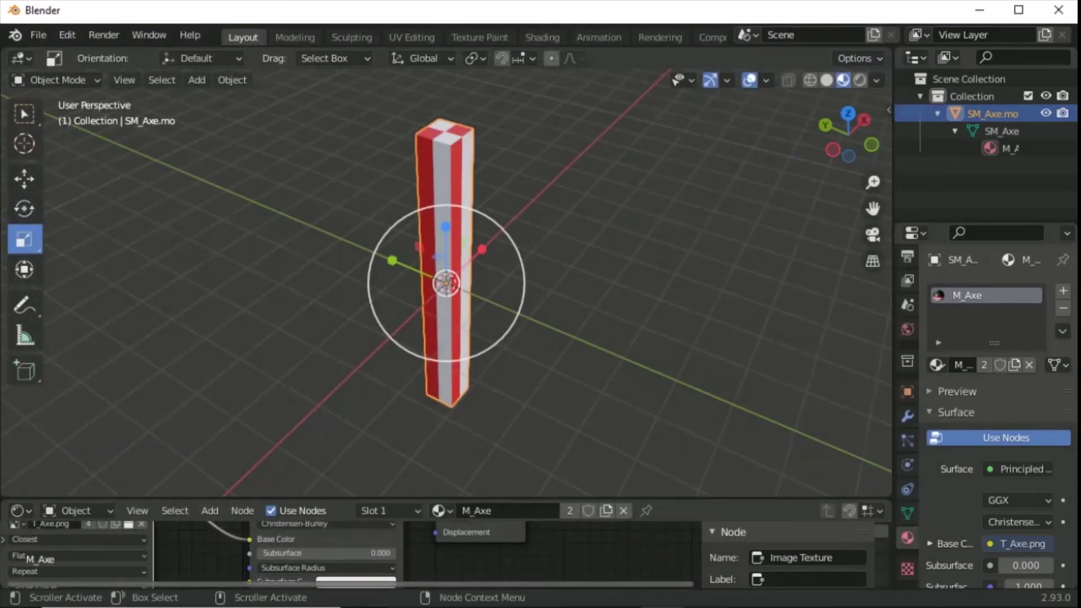
- Find SM_Axe.fbx in the Axe folder and open it in a 3D previewer
mouse_move(445, 594)
left_click(330, 583)
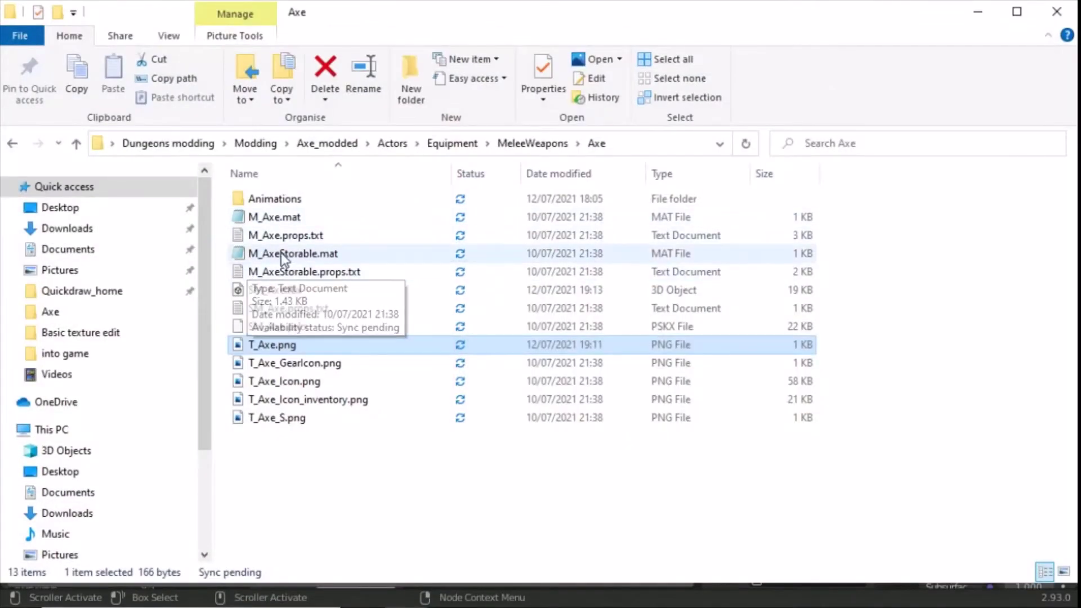
left_click(279, 289)
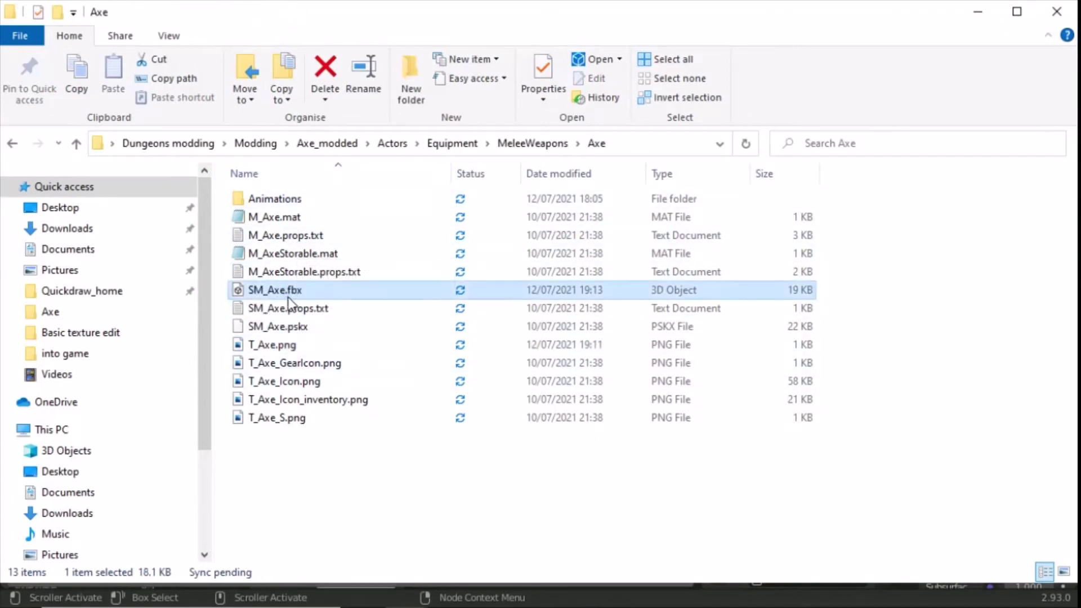
double_click(295, 291)
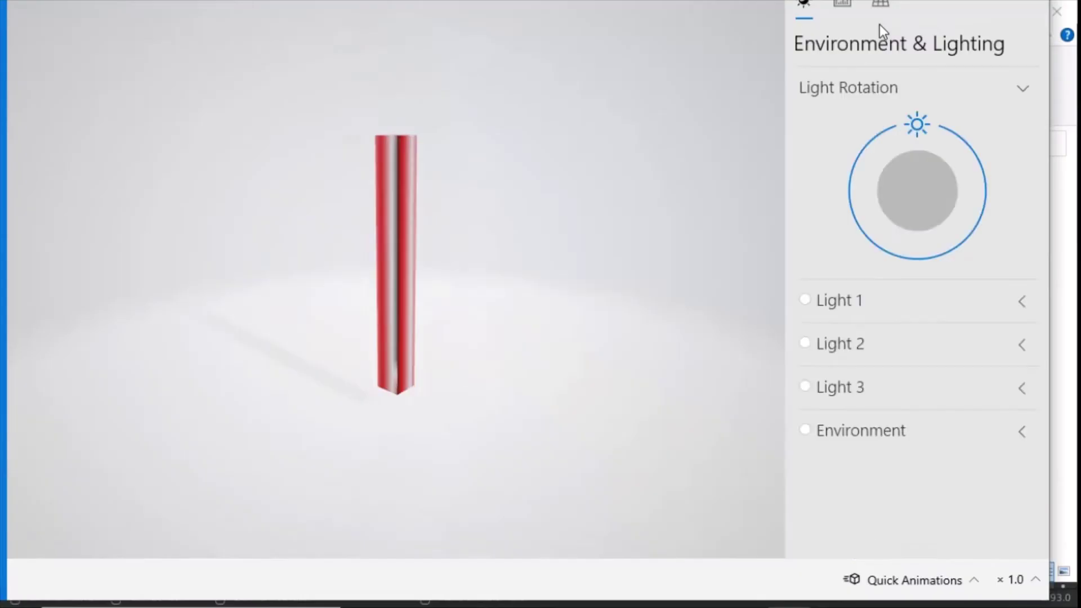
- Orbit the SM_Axe model in 3D Viewer to inspect its red and white stripes
left_click_drag(430, 163, 881, 36)
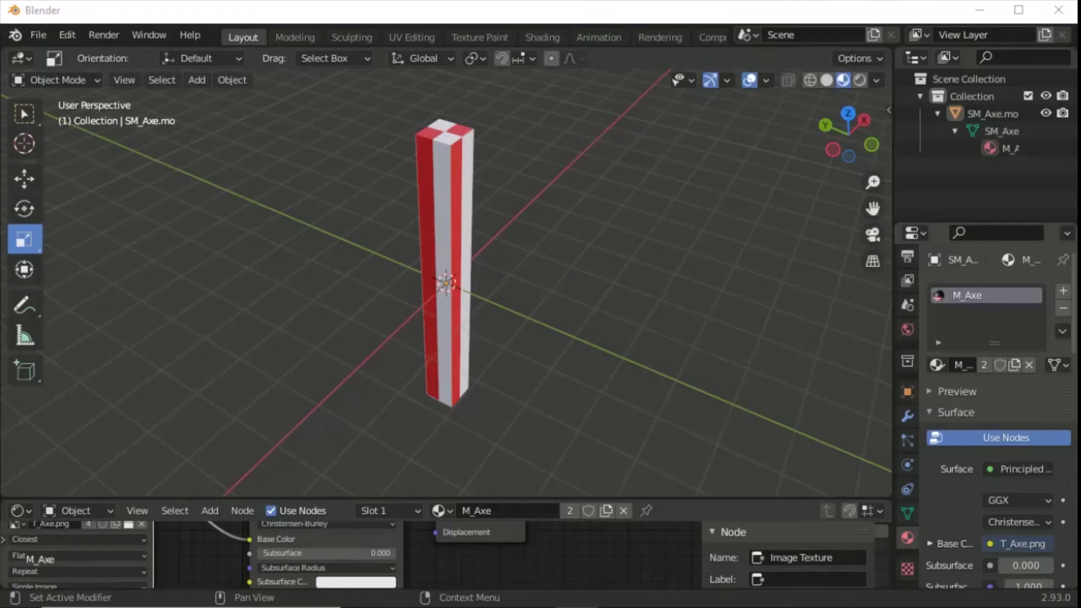
- Browse Dungeons modding > Modding > Dungeons-Mod-Kit-master > UE4Project and launch Dungeons.uproject
left_click(976, 11)
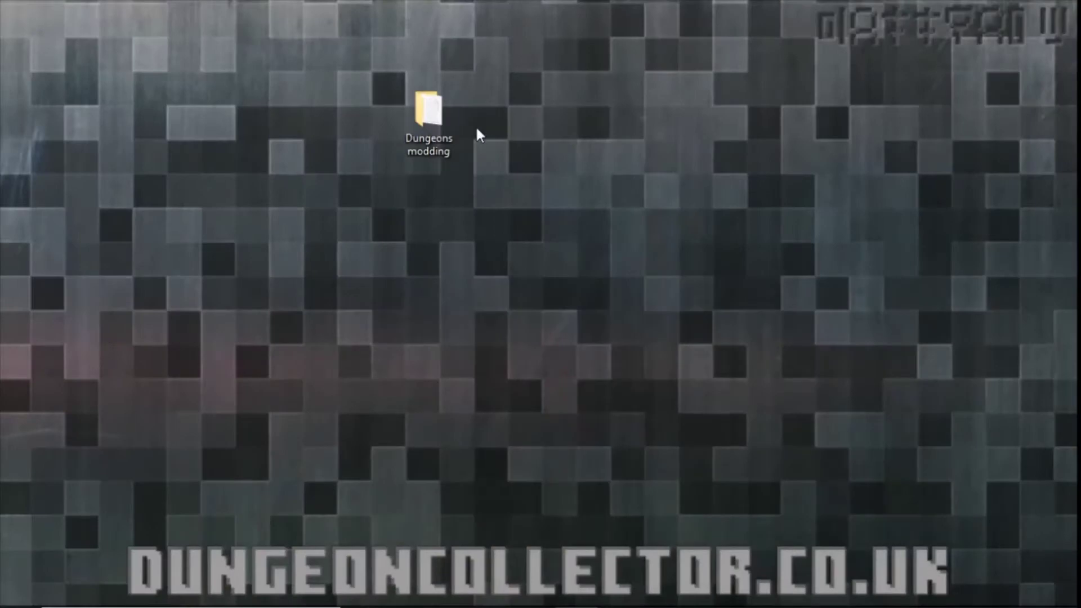
double_click(441, 120)
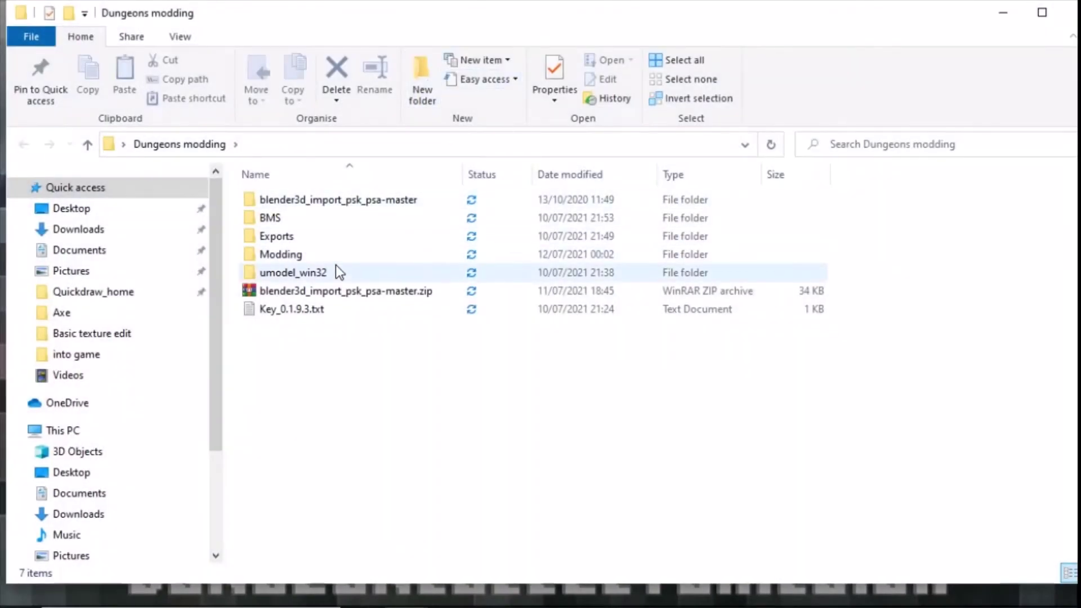
double_click(298, 254)
left_click(317, 221)
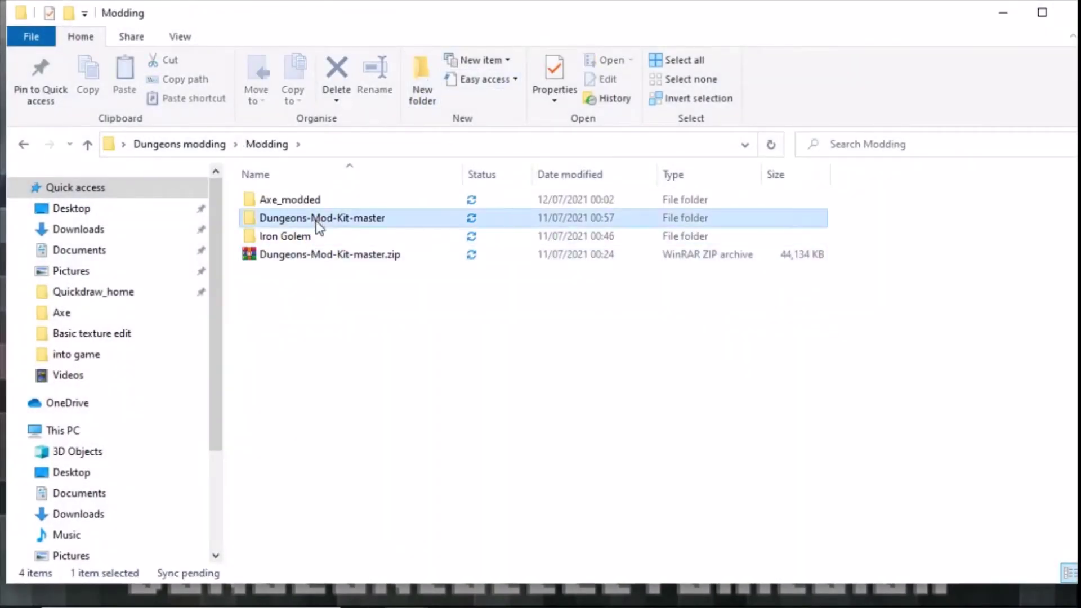
double_click(319, 224)
double_click(282, 256)
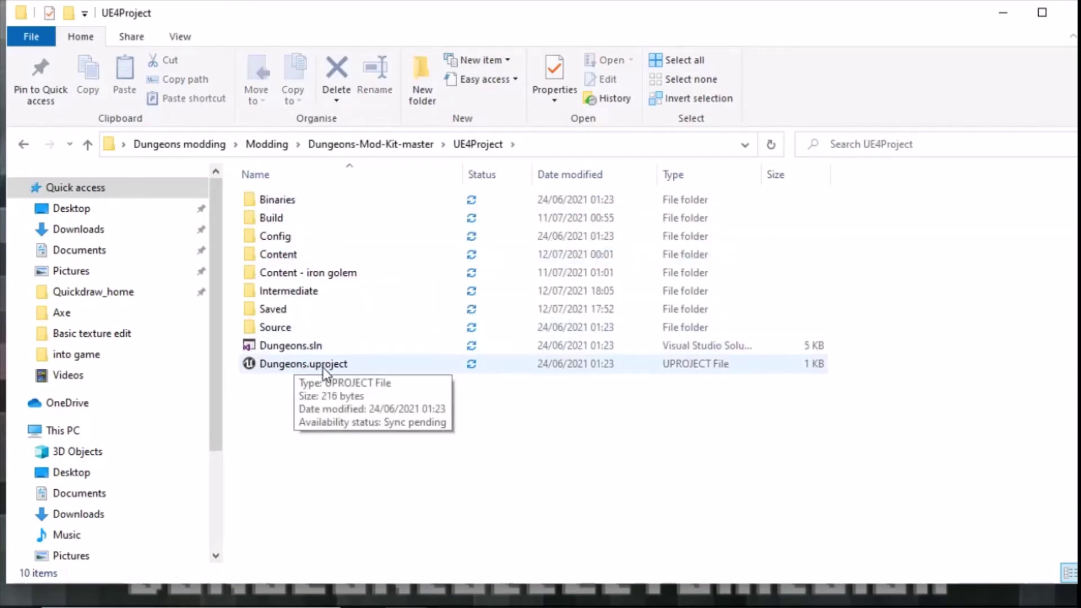
double_click(296, 370)
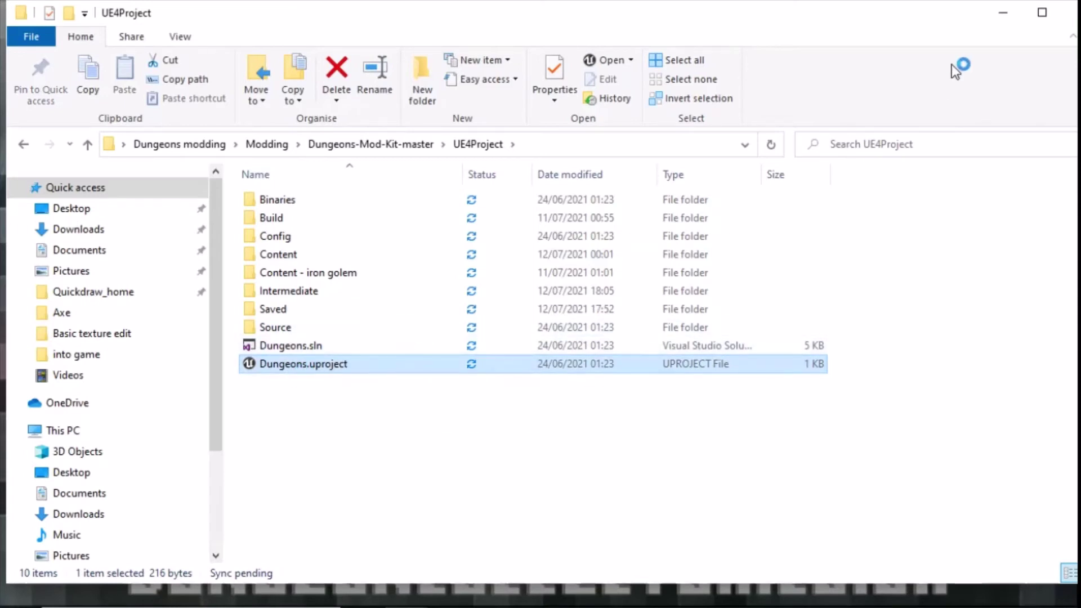
left_click(1004, 13)
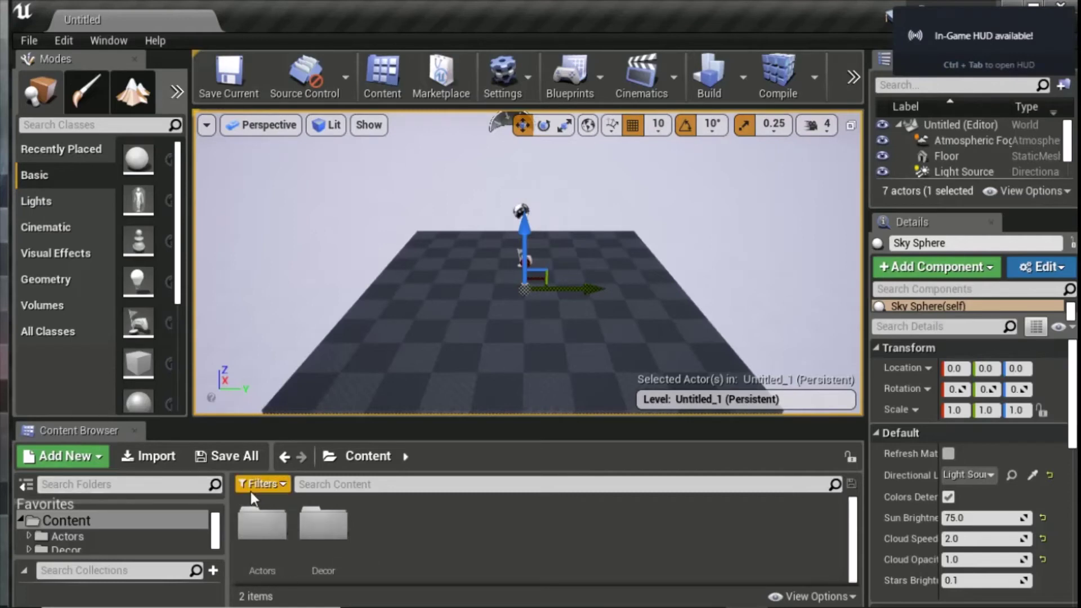
- Navigate the Content Browser into Content/Actors/Equipment/MeleeWeapons/Axe
left_click(255, 534)
double_click(255, 530)
double_click(254, 529)
double_click(255, 529)
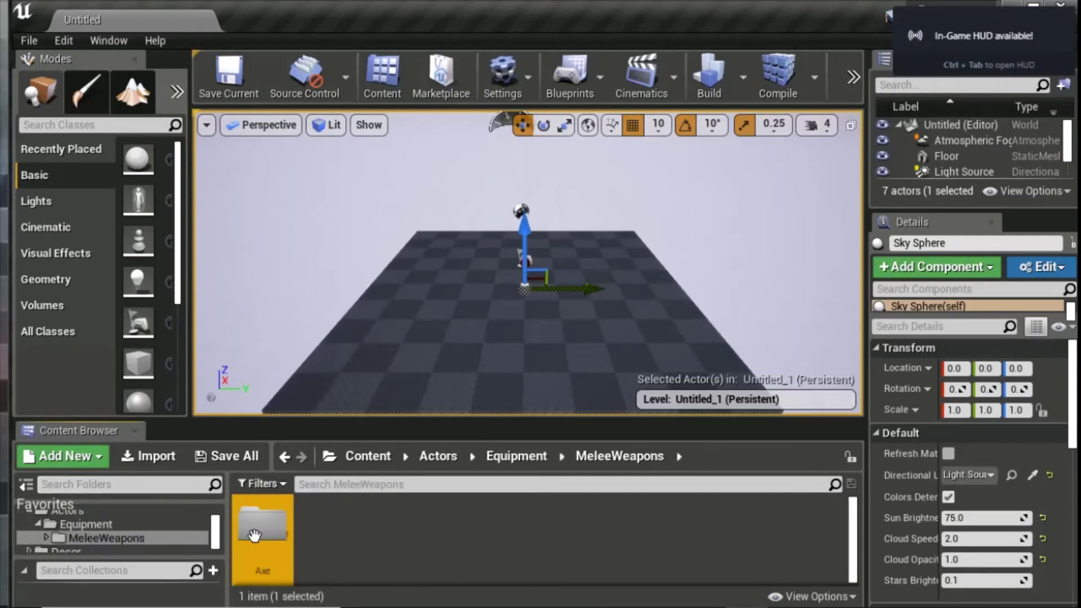
double_click(254, 529)
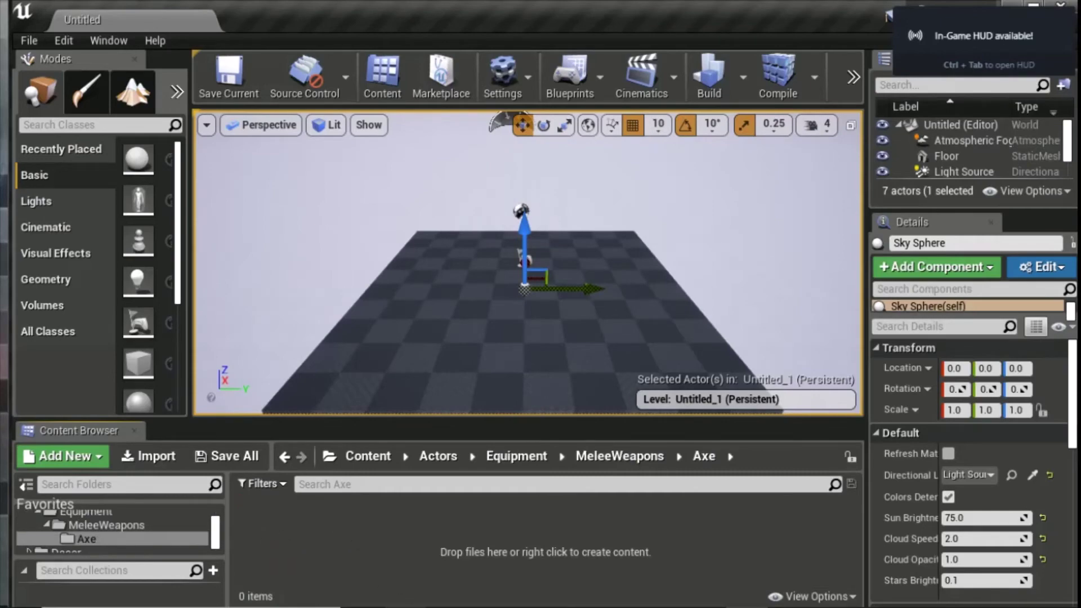
- Drag SM_Axe.fbx from the Explorer Axe folder into Unreal's Axe content folder
mouse_move(406, 606)
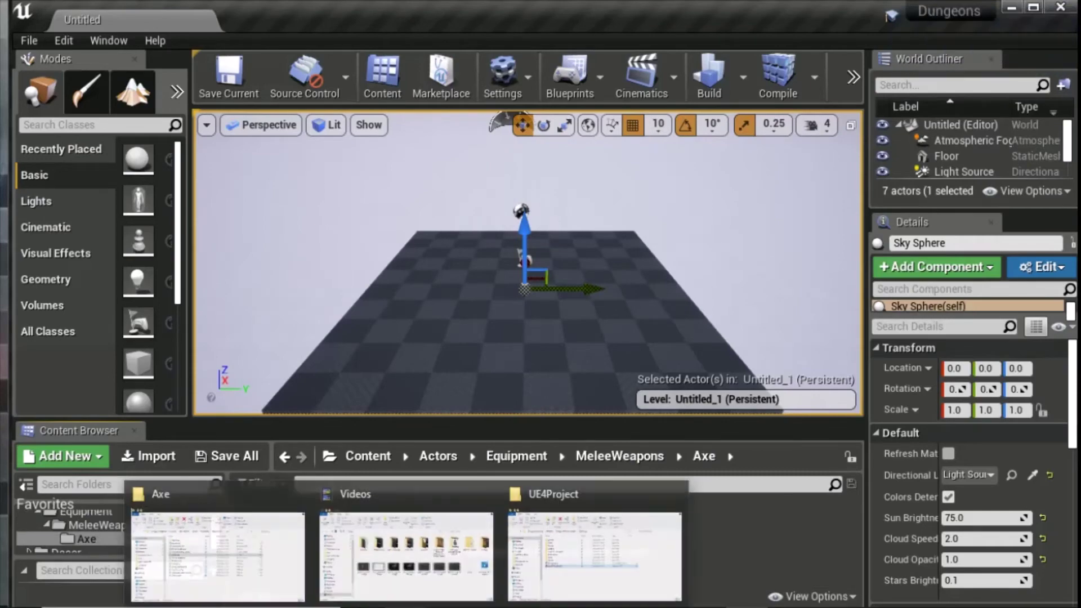
left_click(280, 569)
mouse_move(575, 7)
left_mouse_down()
mouse_move(566, 127)
mouse_move(575, 11)
left_mouse_up()
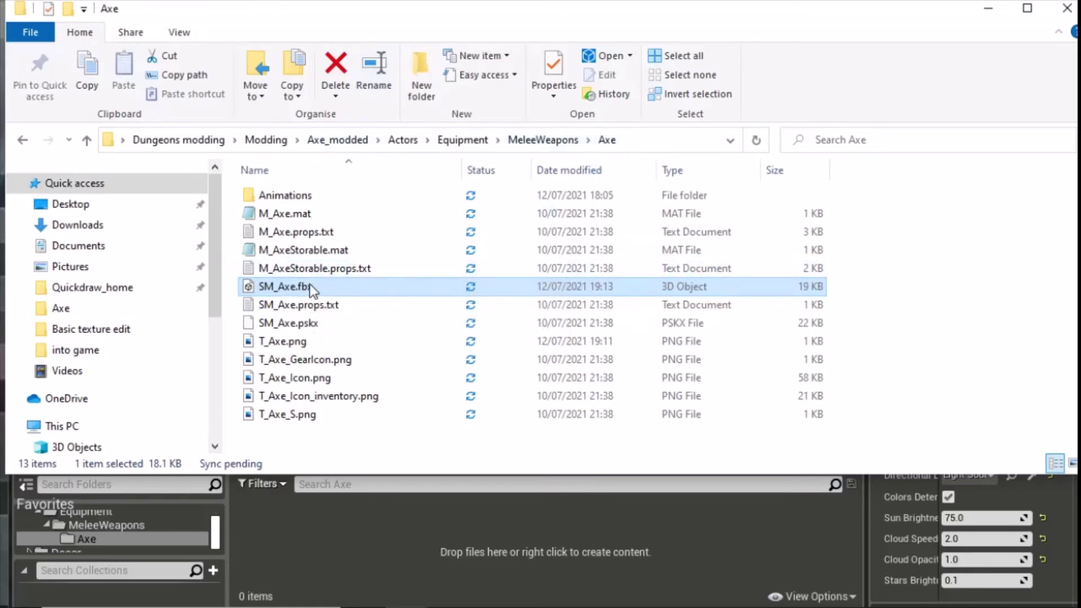
left_click_drag(299, 290, 377, 518)
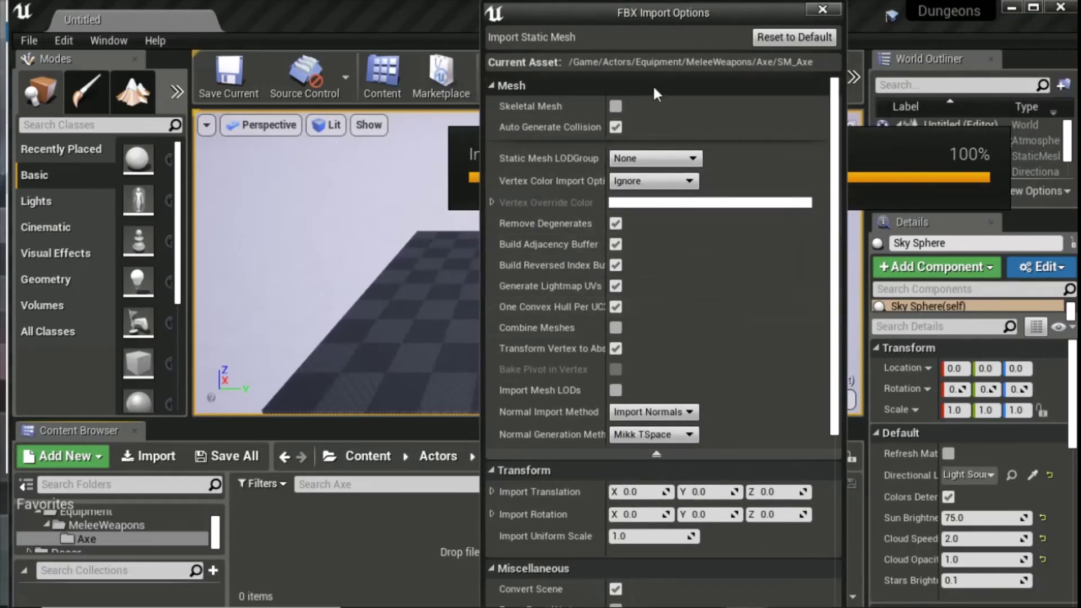
- Import SM_Axe as a static mesh with new materials and textures using Import All
scroll(707, 254, "down", 10)
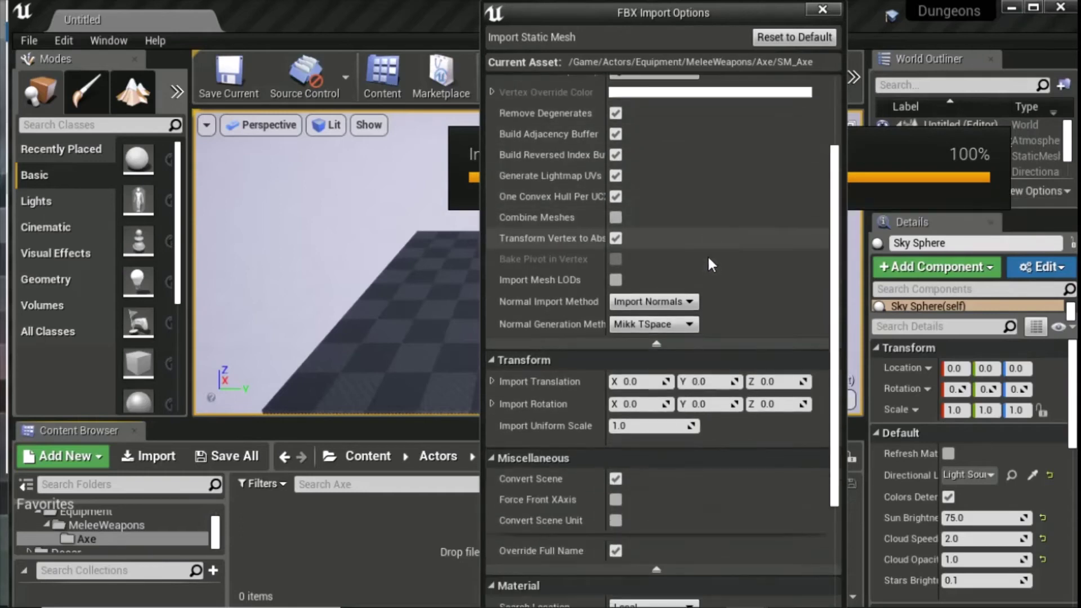
scroll(716, 245, "up", 10)
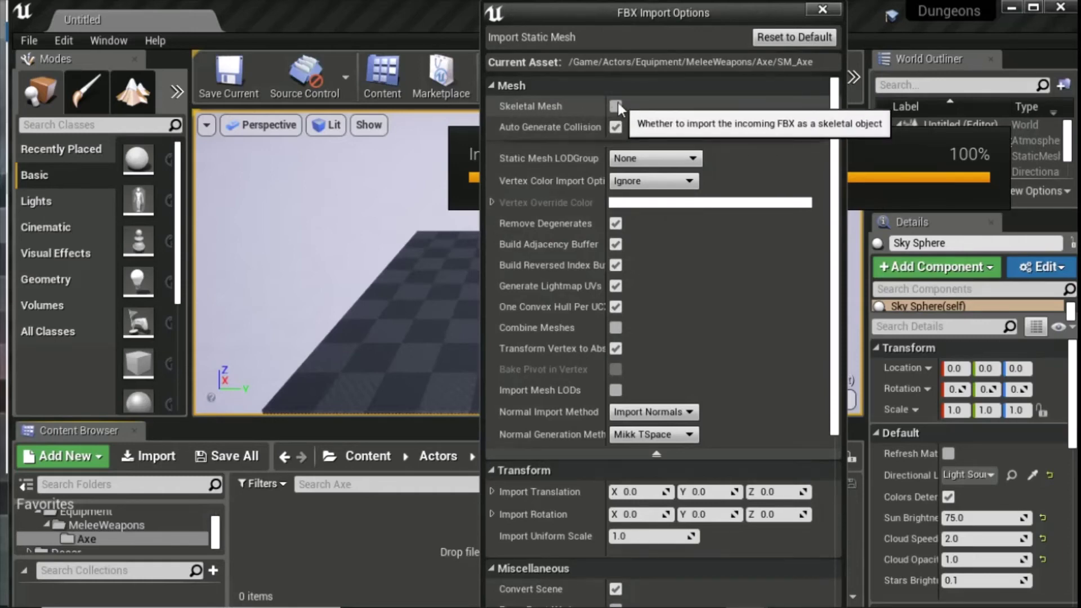
scroll(619, 349, "down", 2)
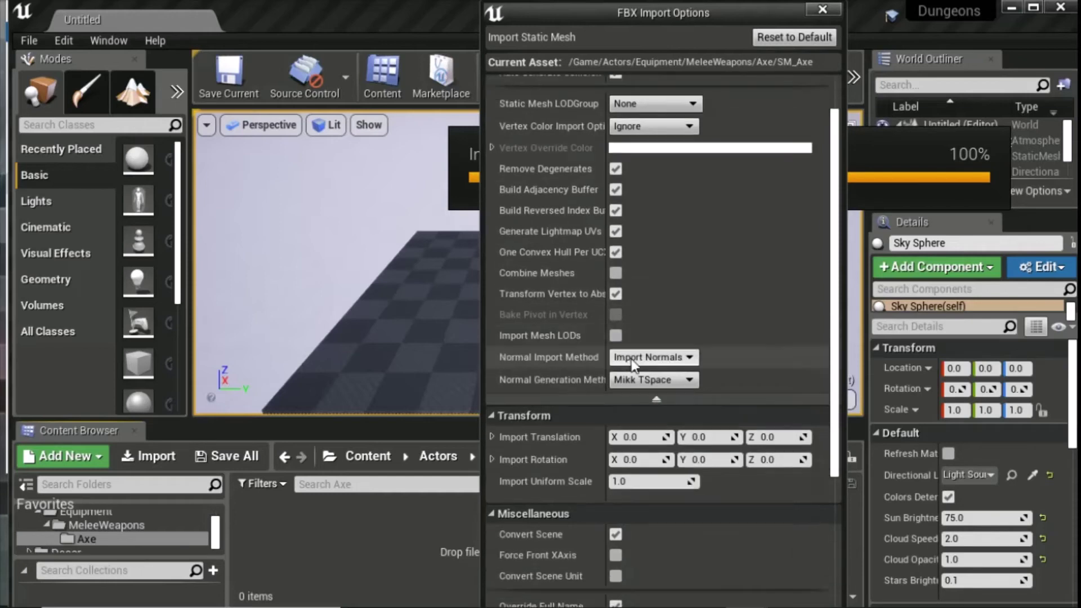
scroll(630, 360, "down", 6)
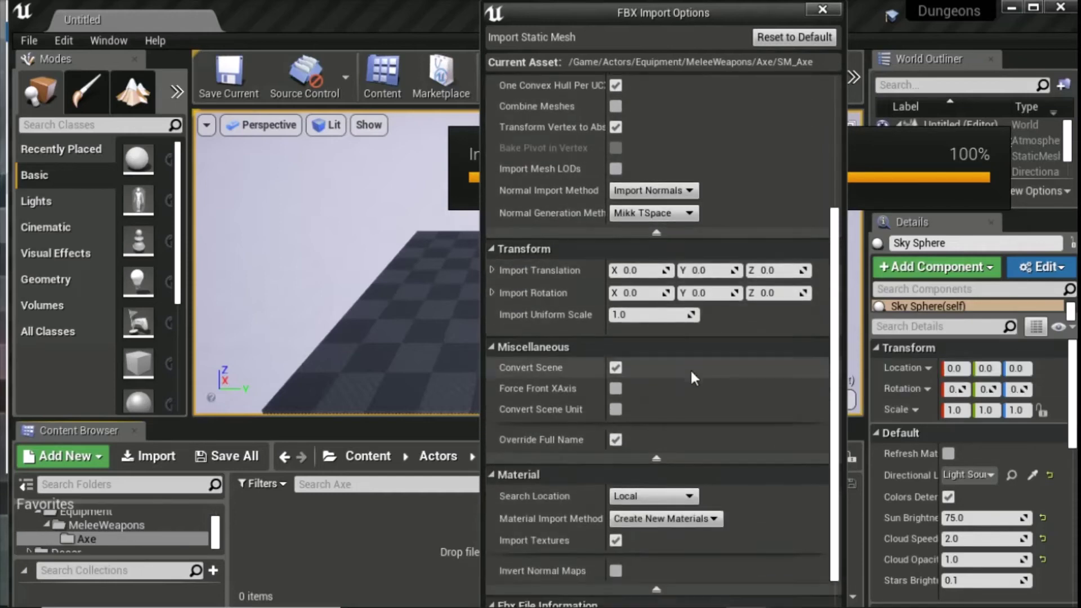
scroll(654, 363, "up", 8)
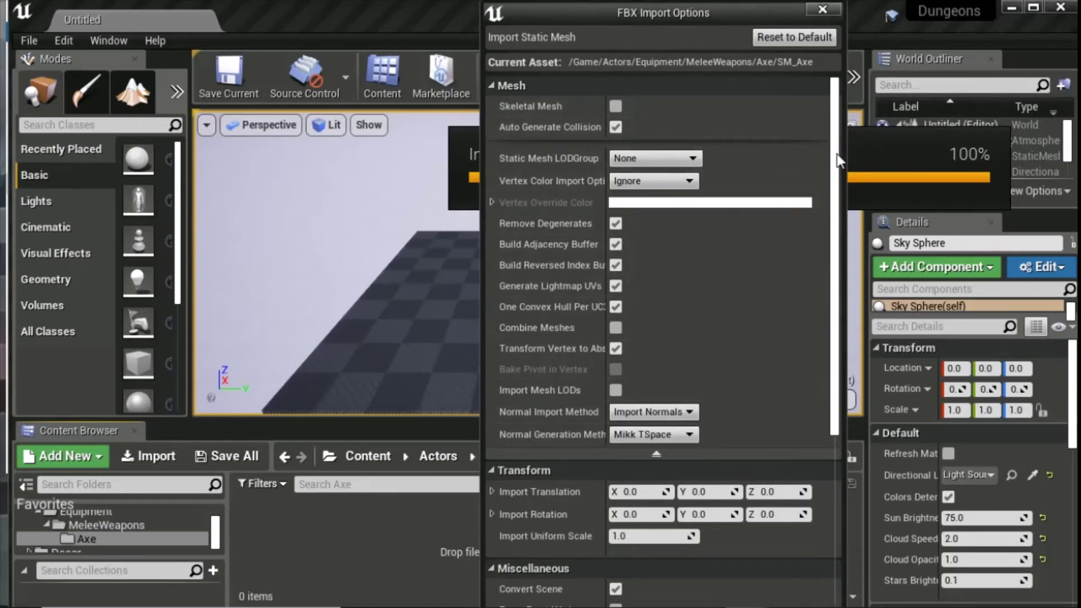
left_click_drag(841, 160, 834, 333)
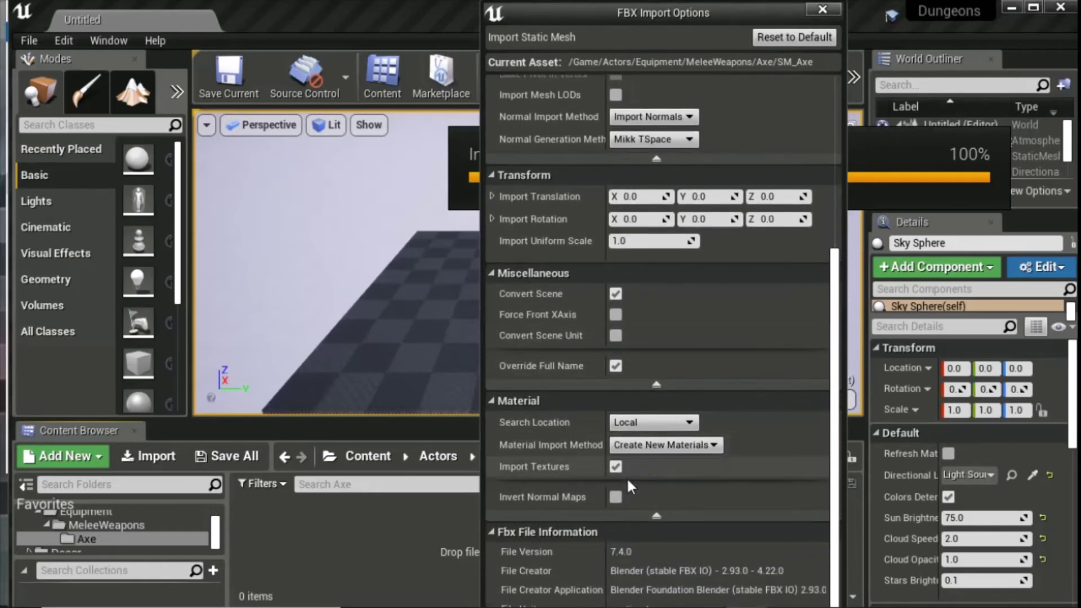
left_click_drag(678, 20, 660, 0)
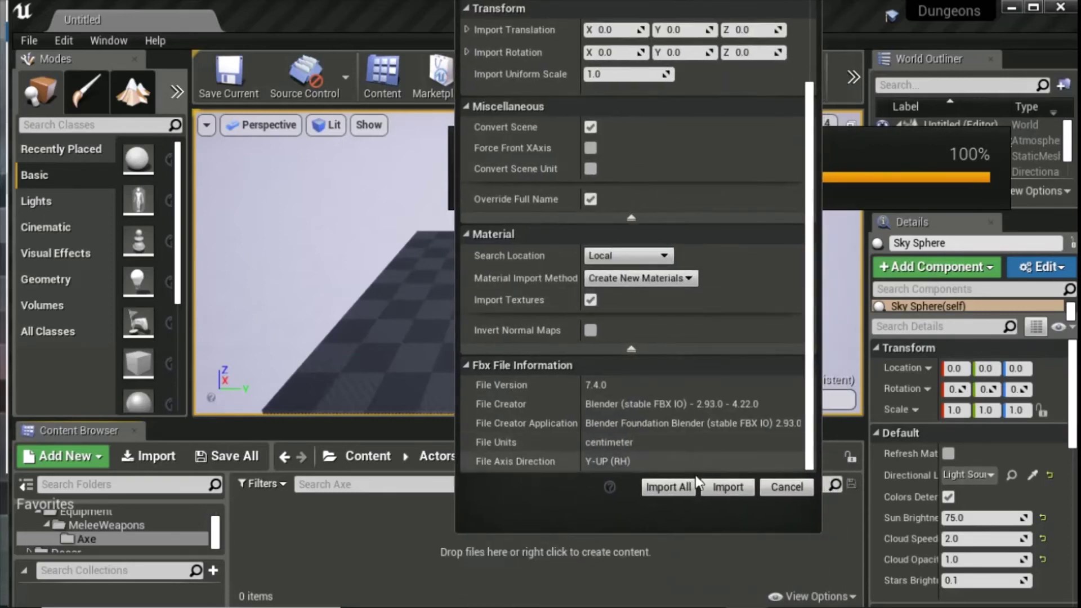
left_click(668, 487)
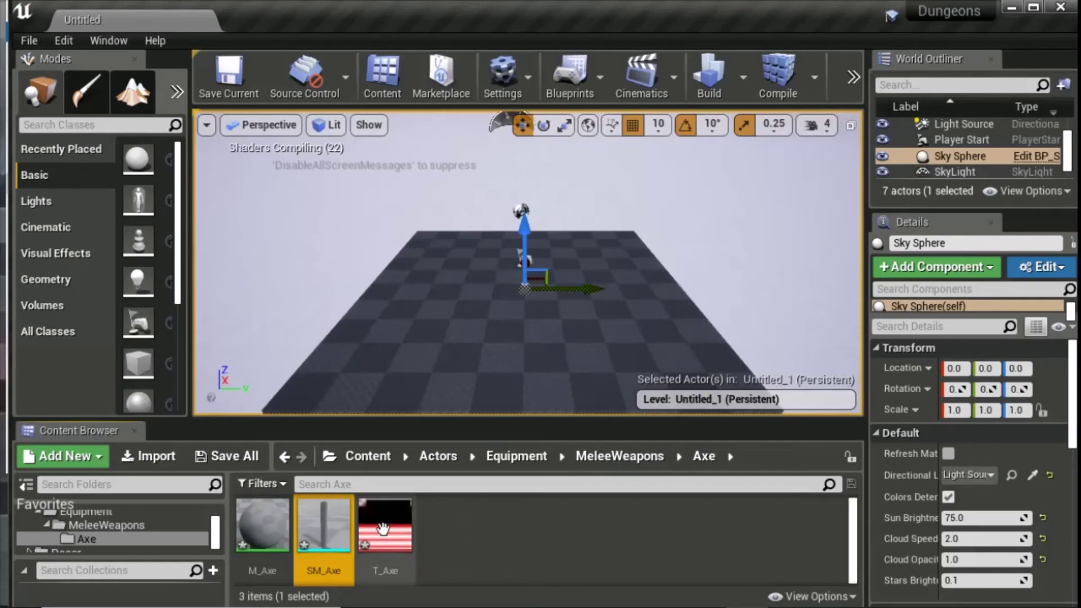
- Inspect the imported M_Axe, SM_Axe and T_Axe assets in the Axe folder
left_click(284, 515)
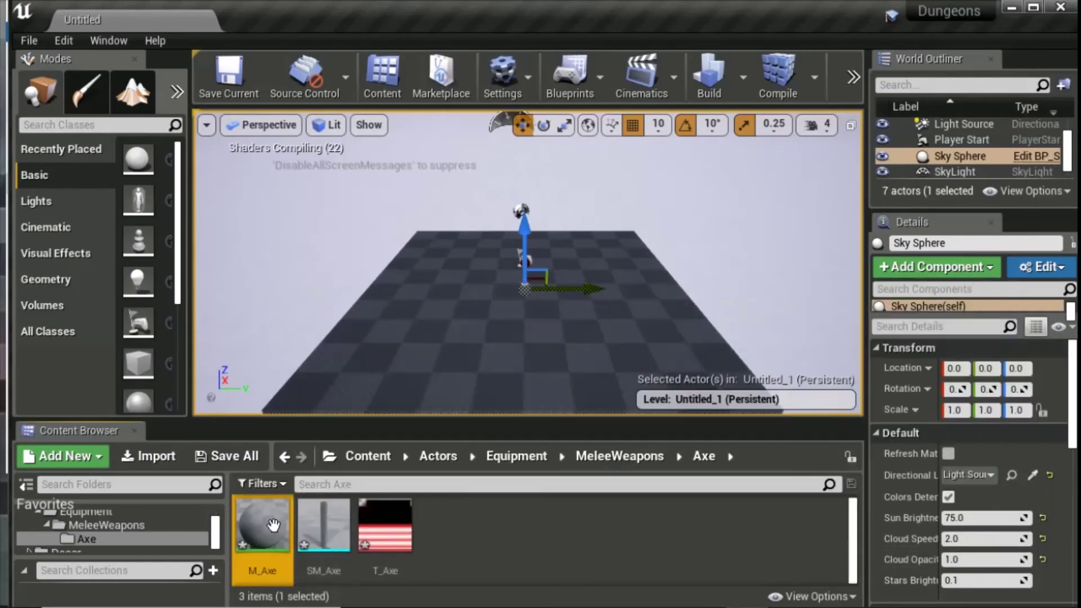
left_click(324, 526)
left_click(374, 536)
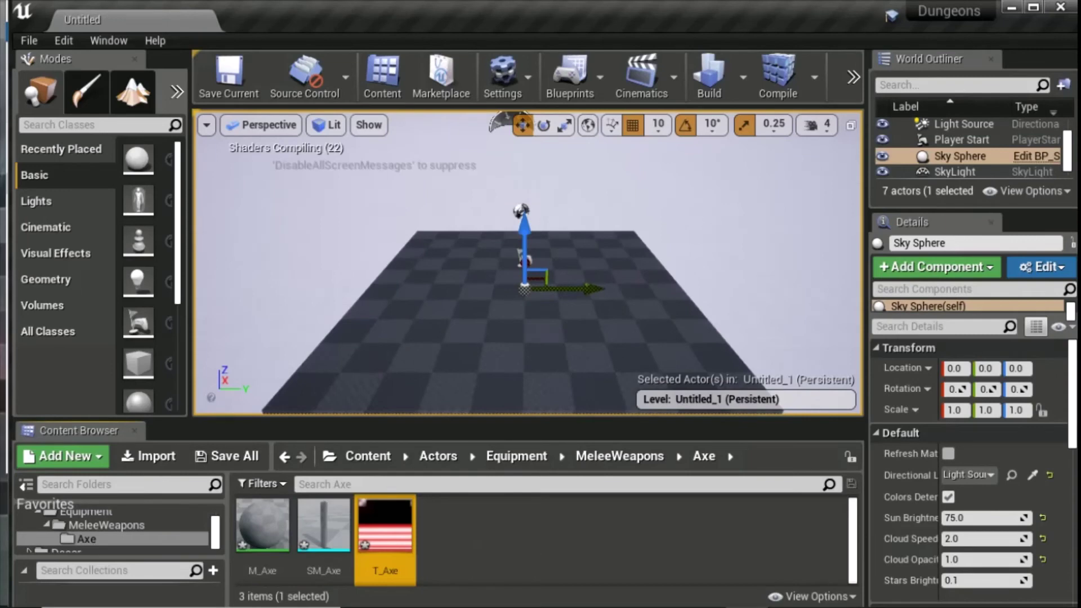
left_click(470, 529)
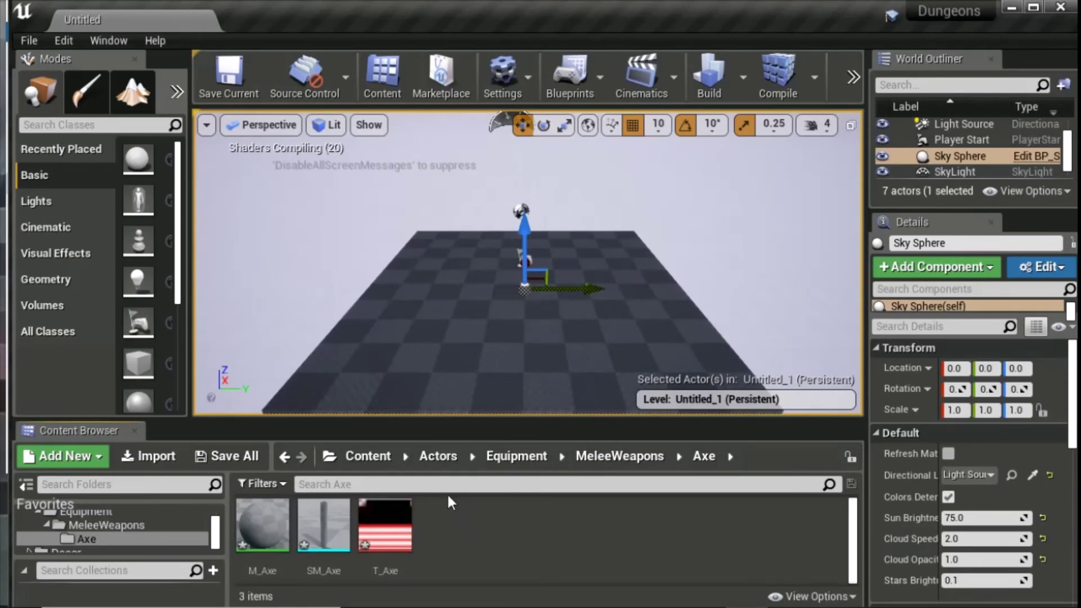
- Save M_Axe, SM_Axe and T_Axe, then check T_Axe is a 16×16 DXT1 texture
left_click(236, 456)
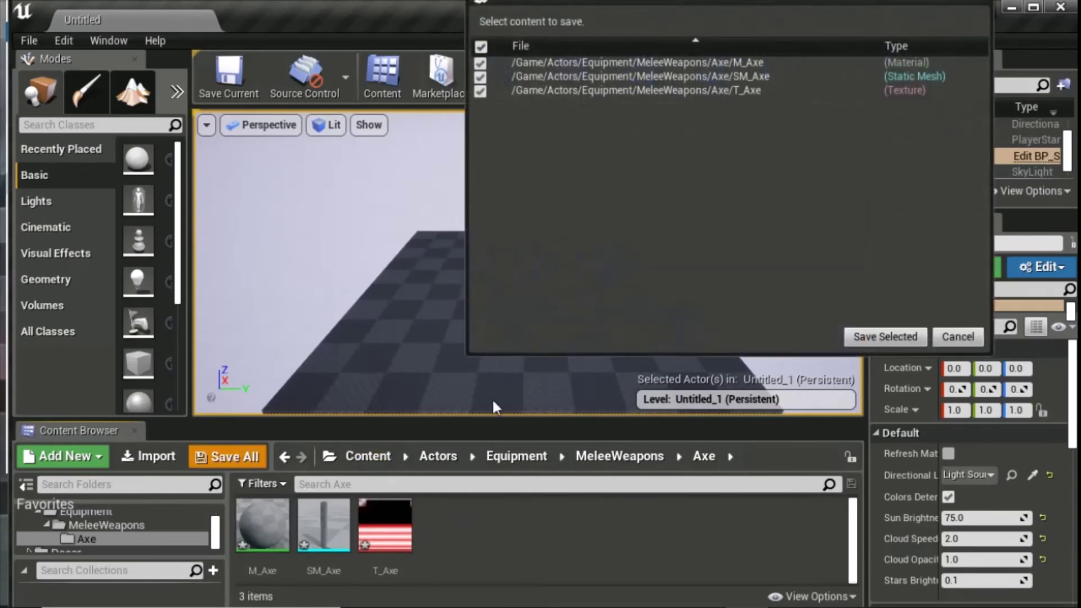
left_click(885, 337)
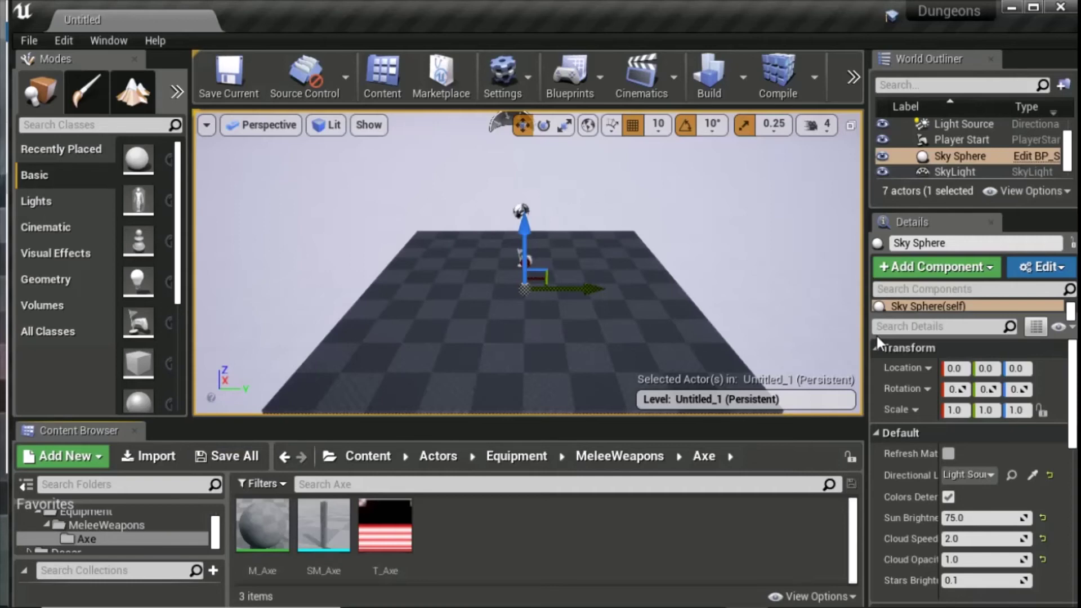
mouse_move(372, 513)
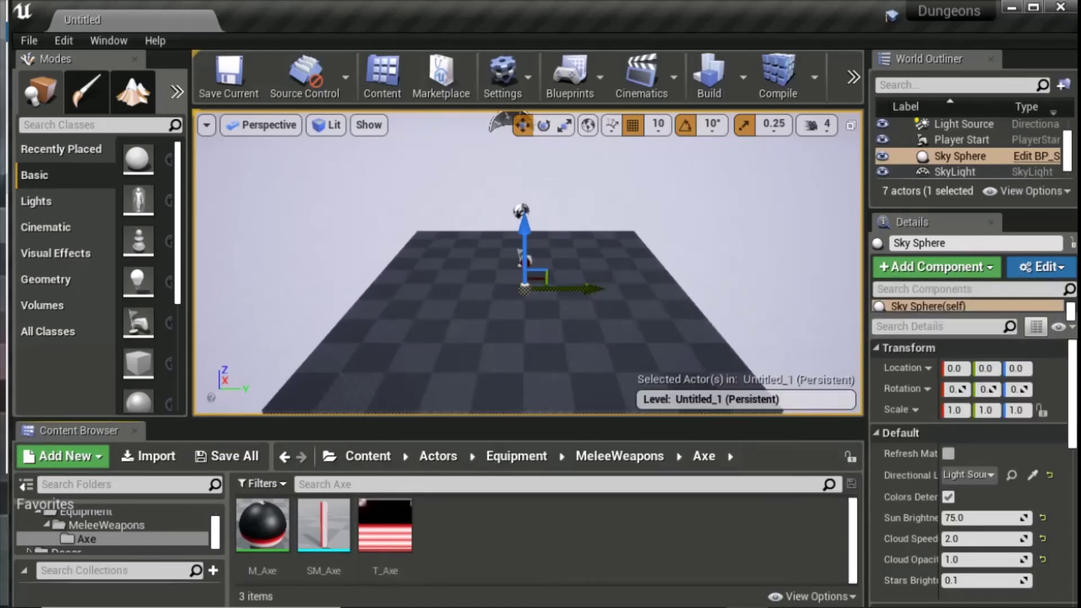
mouse_move(376, 532)
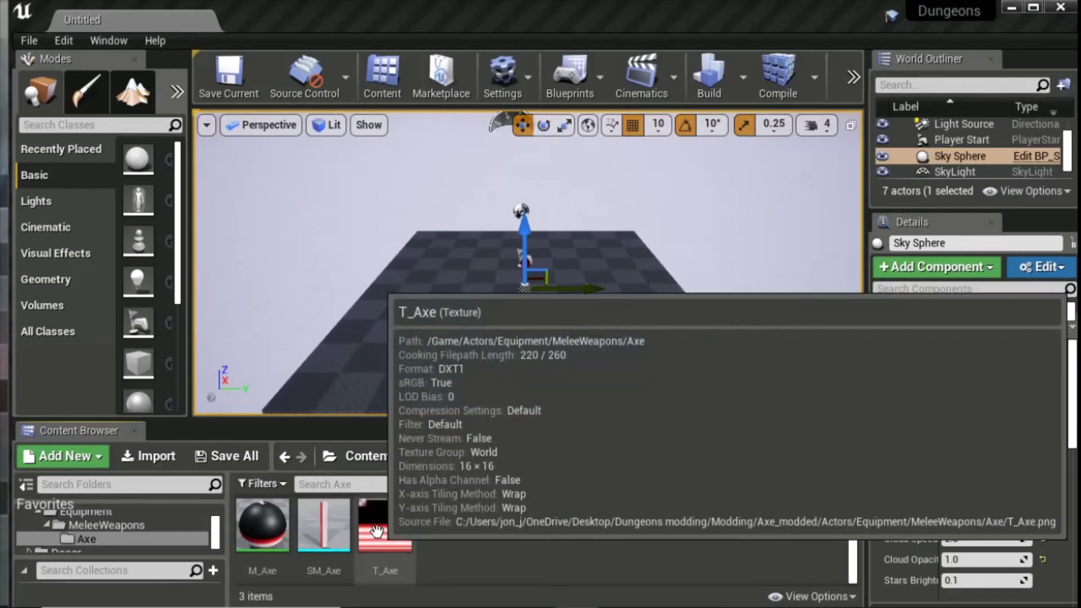
- Set the T_Axe texture's Filter to Nearest in its Details panel
double_click(376, 532)
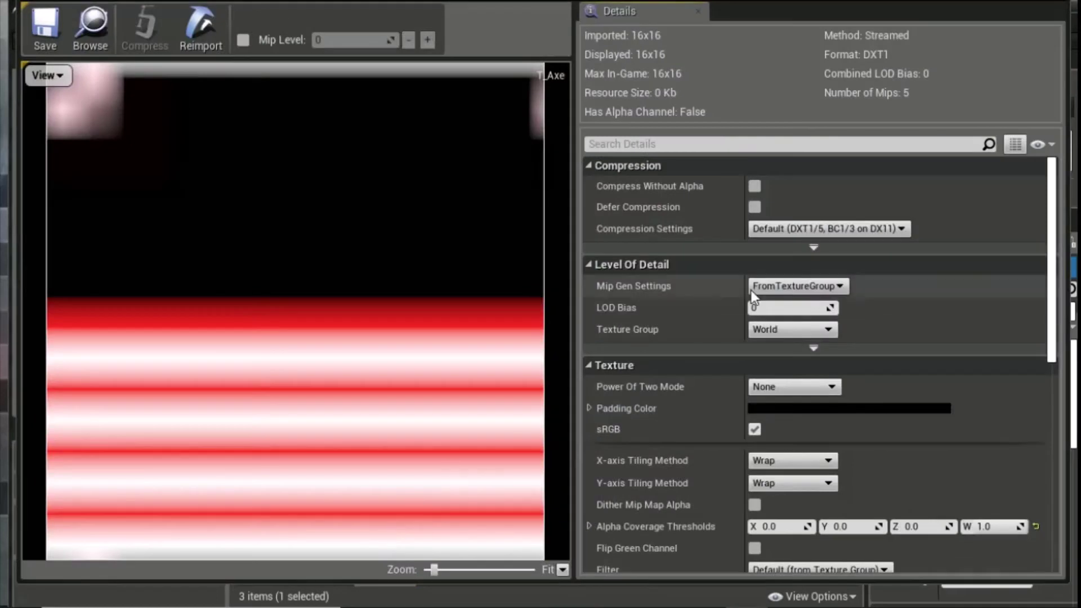
scroll(718, 344, "down", 3)
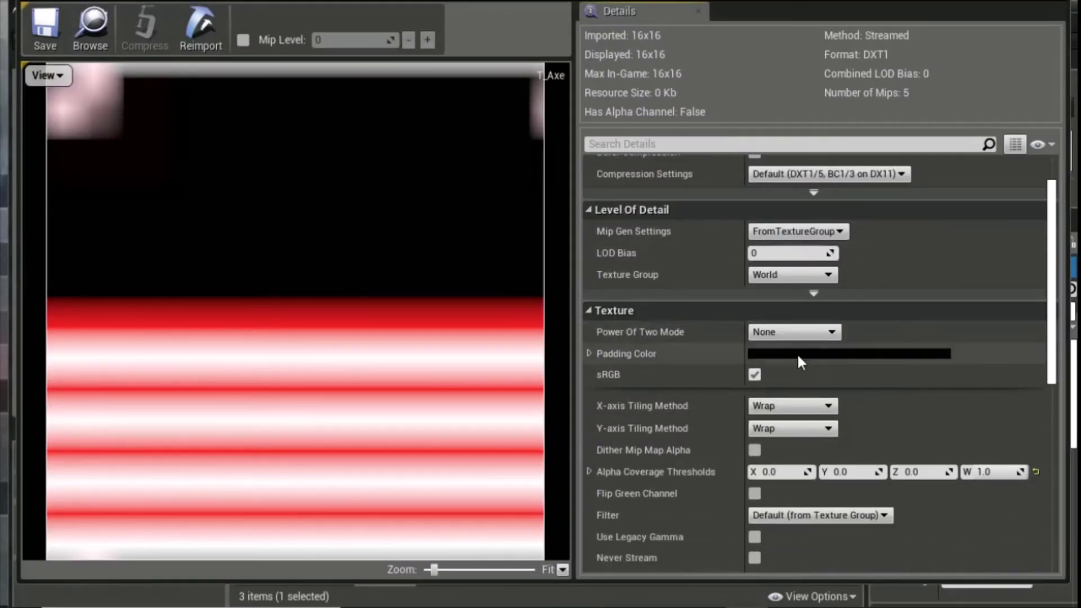
scroll(800, 360, "down", 3)
left_click(783, 460)
left_click(781, 473)
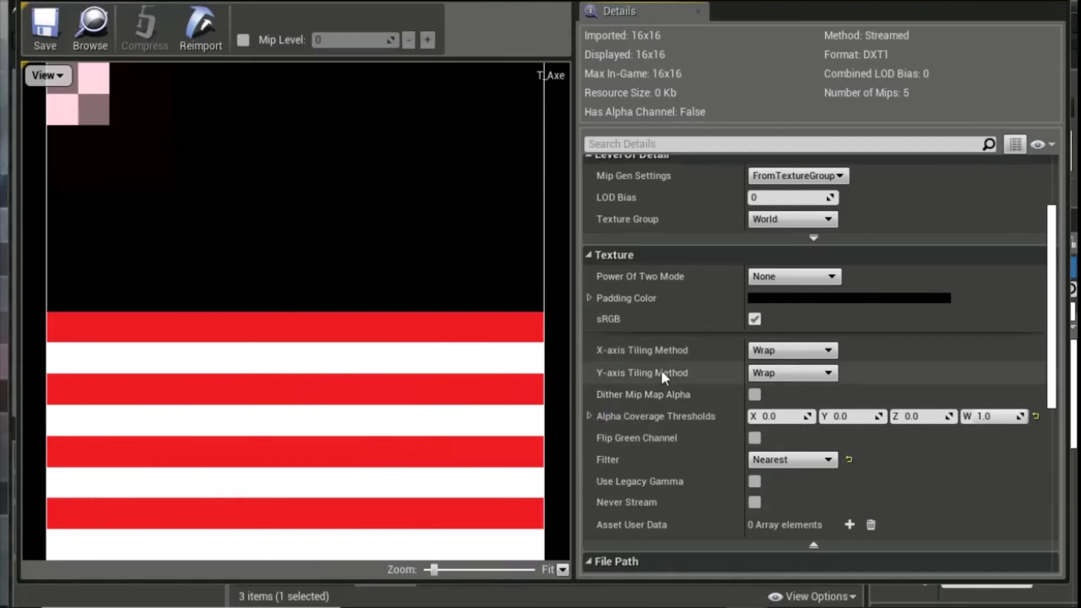
left_click(803, 460)
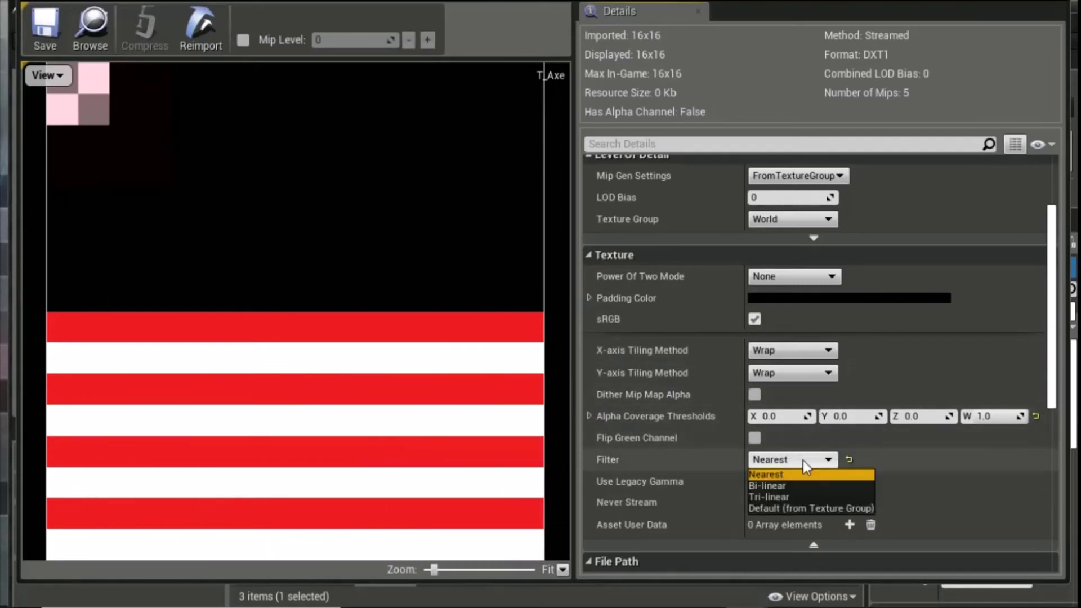
left_click(826, 508)
left_click(839, 465)
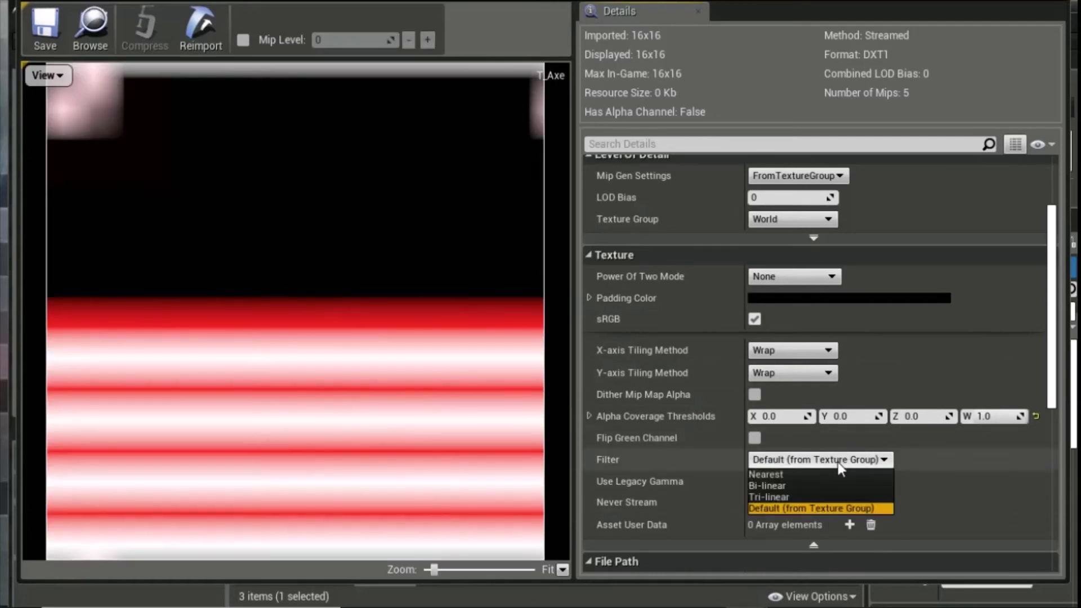
left_click(825, 474)
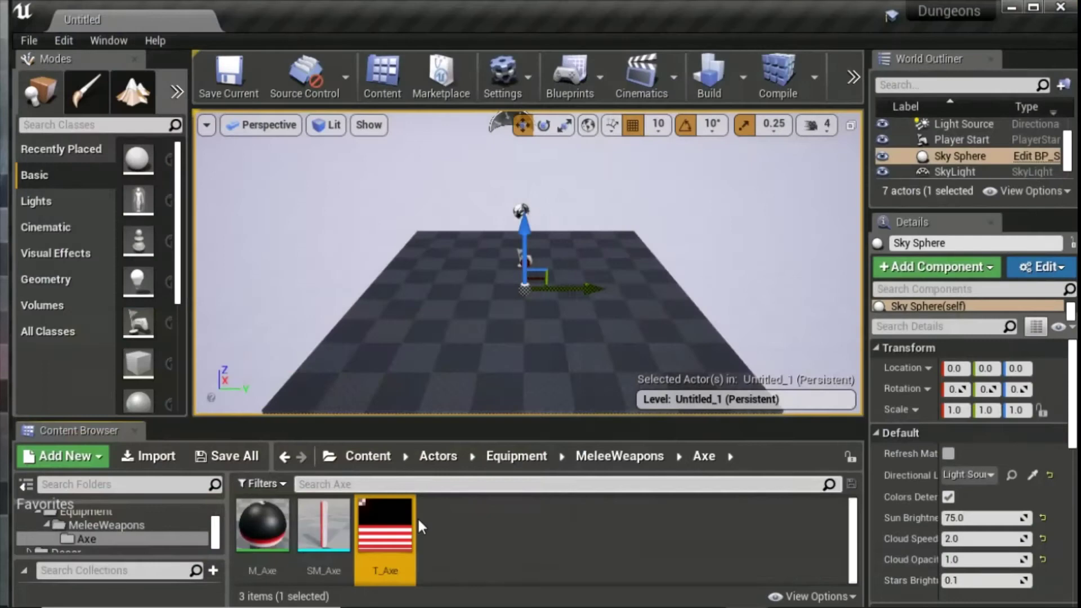
left_click(324, 526)
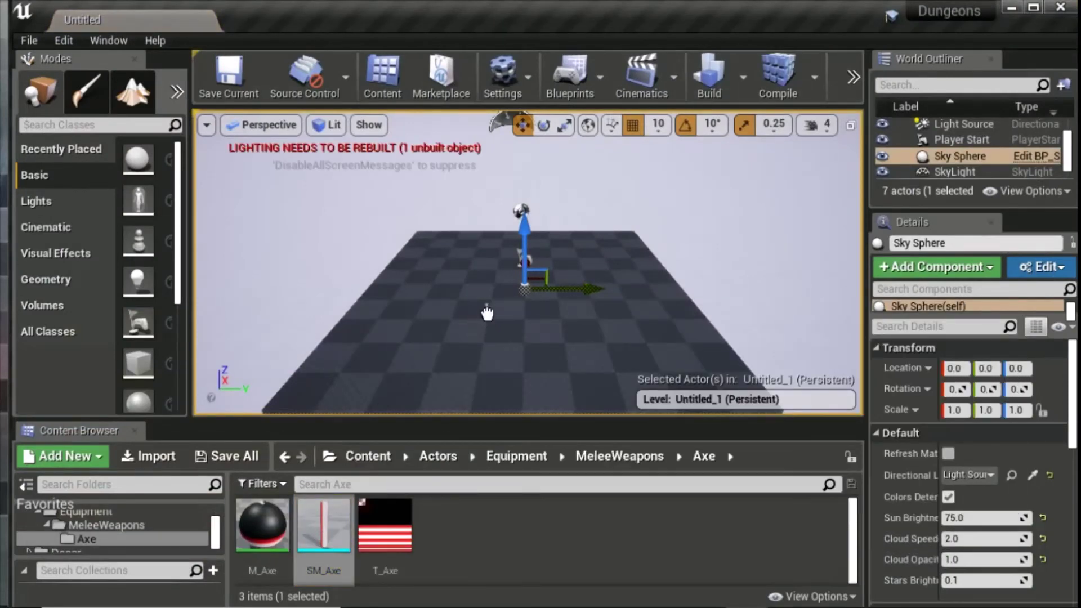
- Place SM_Axe in the level, raise it above the floor, then delete it
left_click_drag(483, 345, 437, 360)
right_click_drag(437, 360, 437, 361)
key("f")
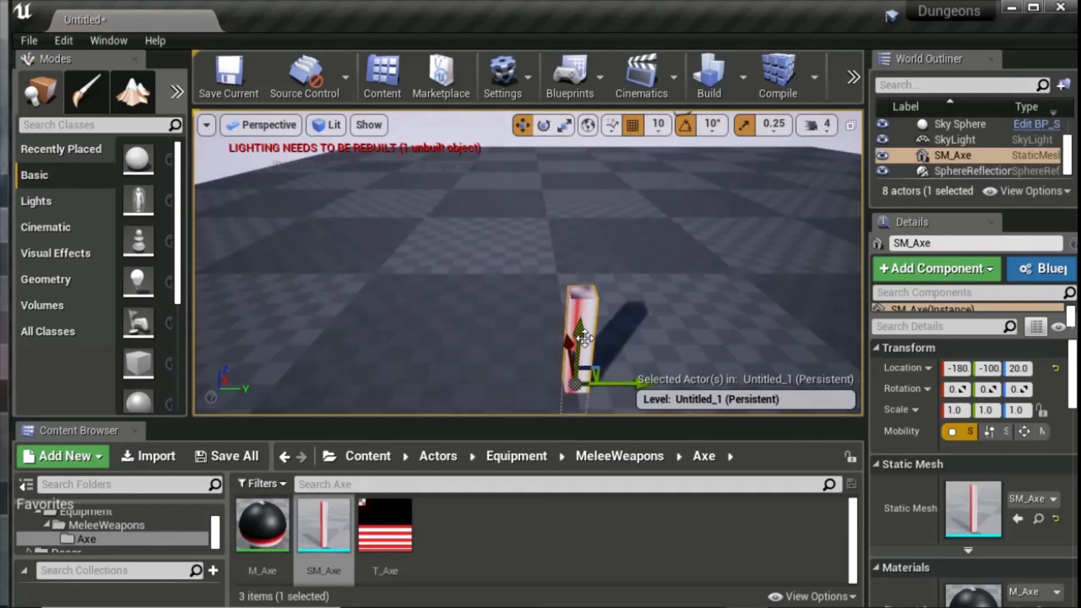
left_click_drag(583, 332, 613, 174)
left_click(545, 259)
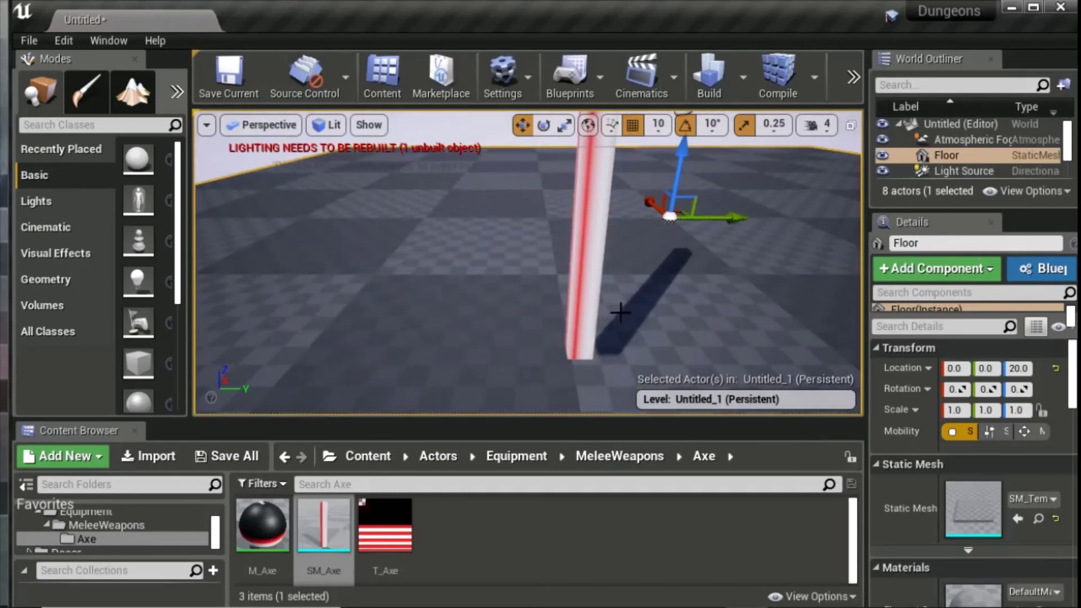
right_click_drag(621, 313, 552, 286)
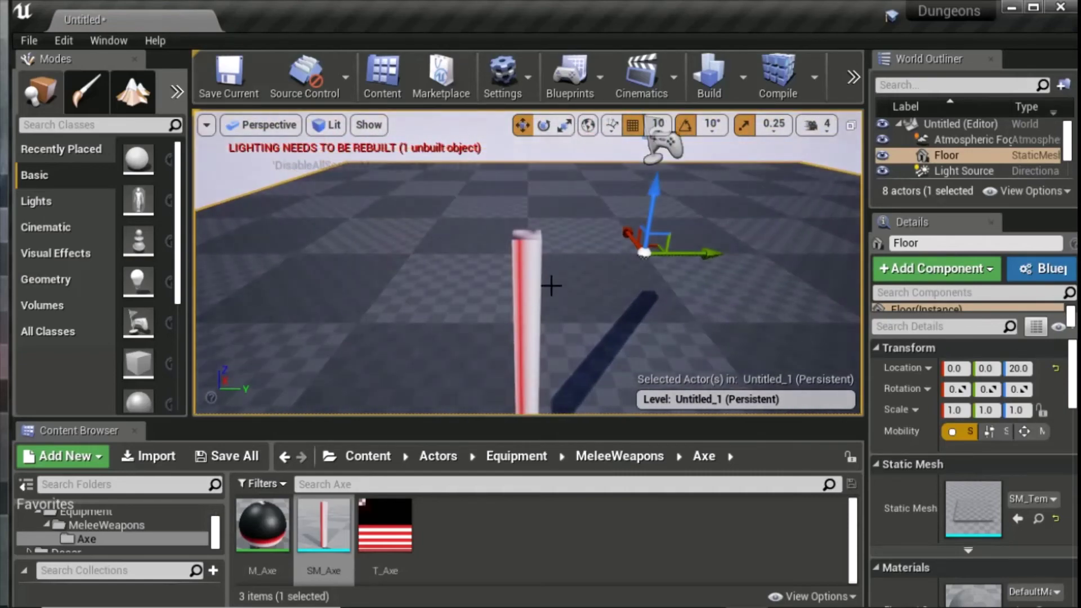
left_click(523, 280)
key("Delete")
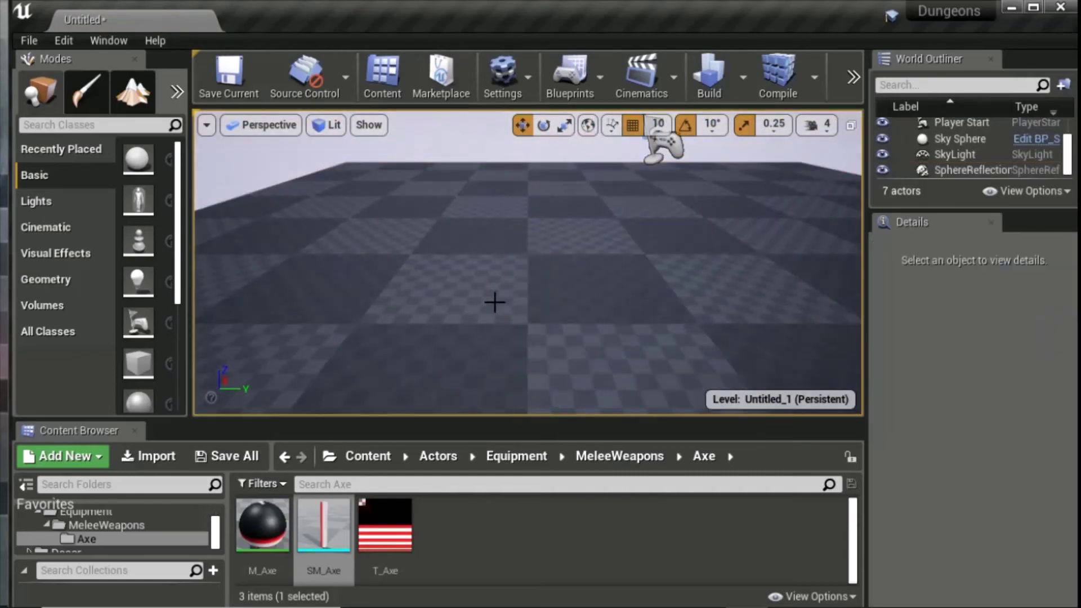
- Cancel Save All for the untitled level and minimize the editor
scroll(435, 246, "down", 3)
left_click(521, 538)
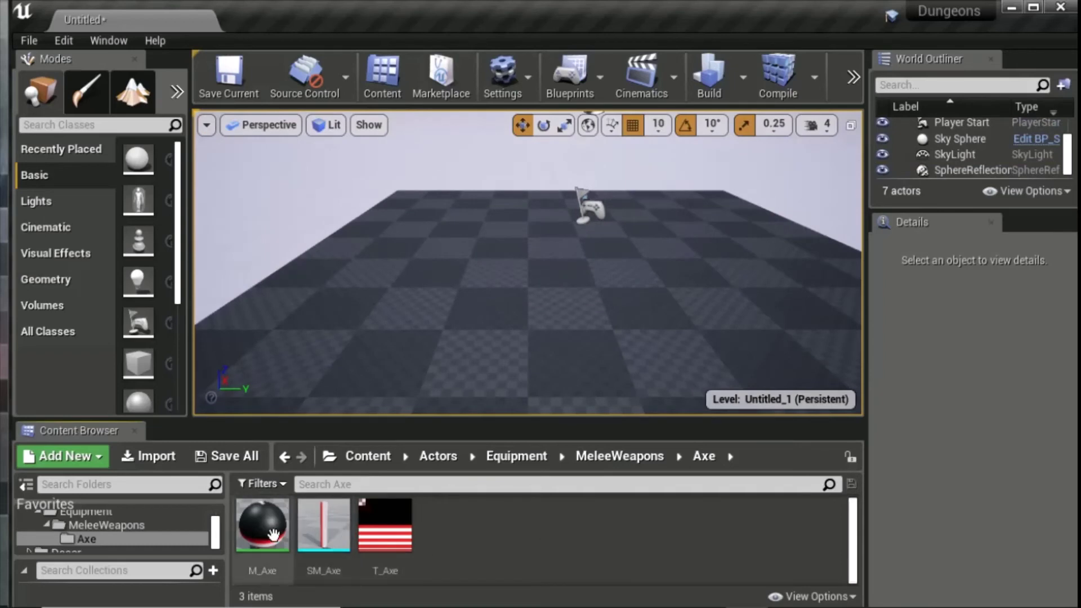
left_click(227, 457)
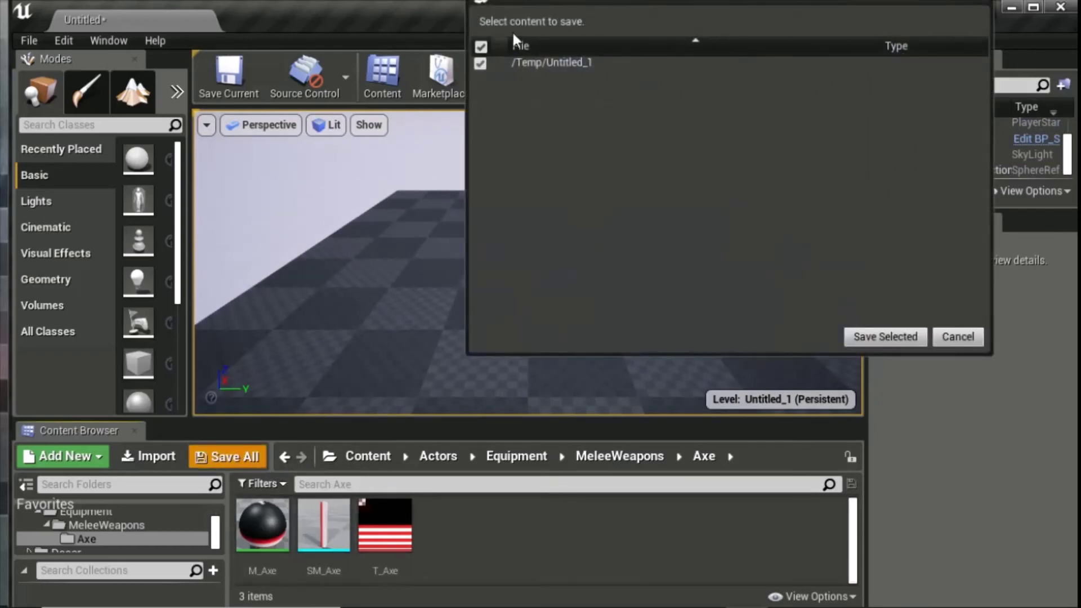
left_click_drag(547, 3, 377, 137)
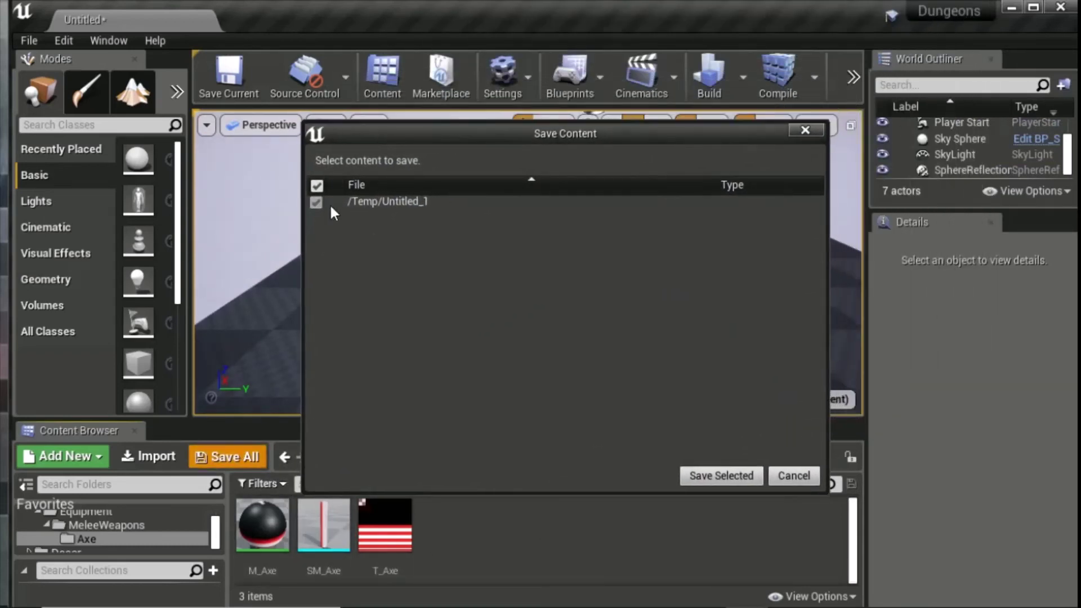
left_click(793, 477)
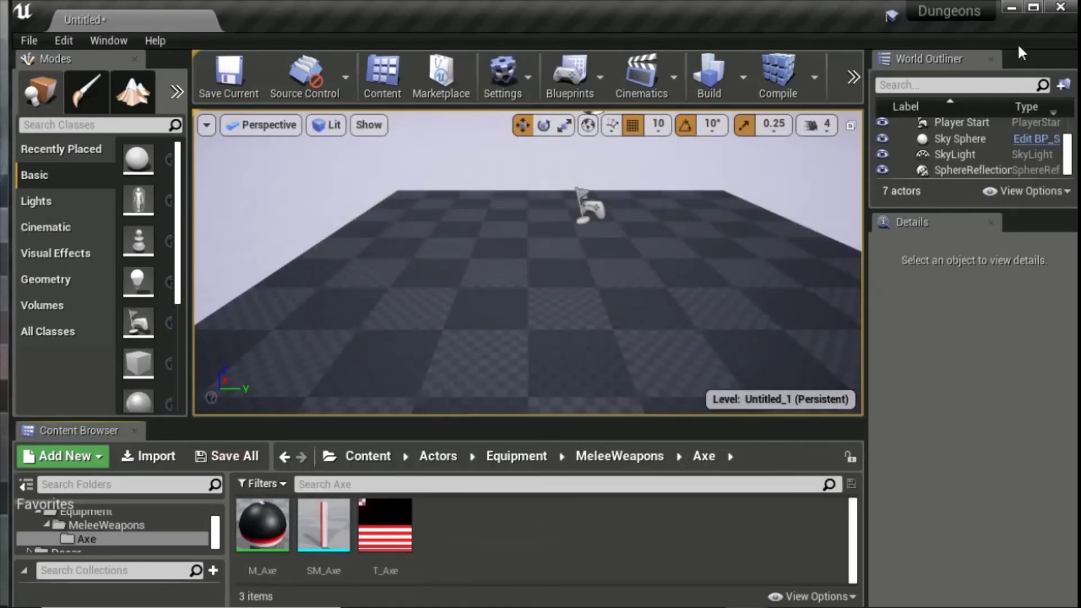
left_click(1008, 10)
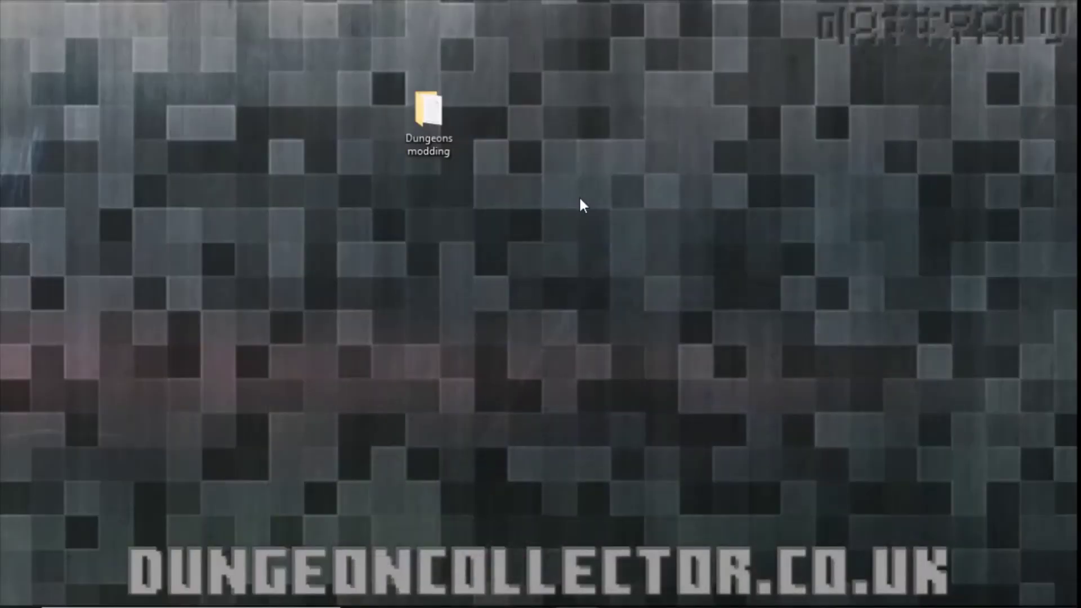
- Browse to UE4Project\Content\Actors\Equipment\MeleeWeapons\Axe to confirm the saved assets
double_click(426, 113)
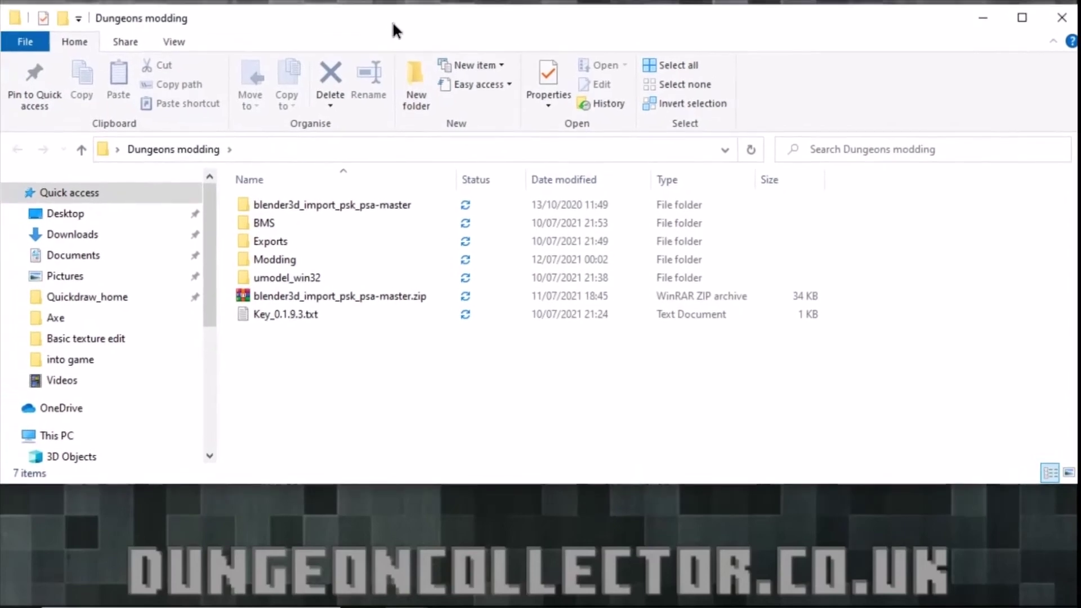
double_click(292, 260)
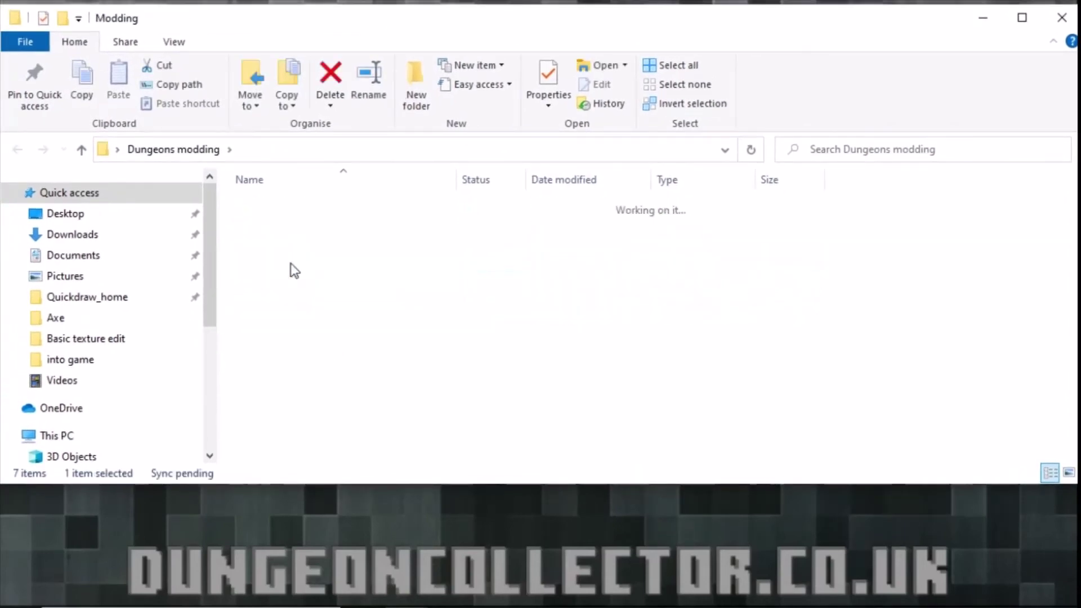
double_click(303, 224)
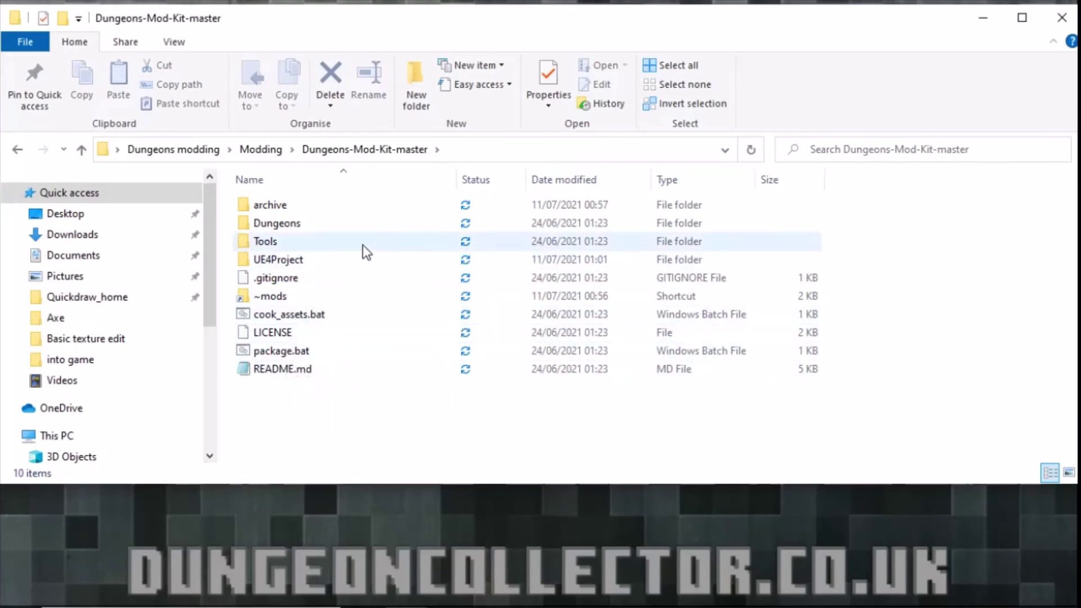
double_click(306, 260)
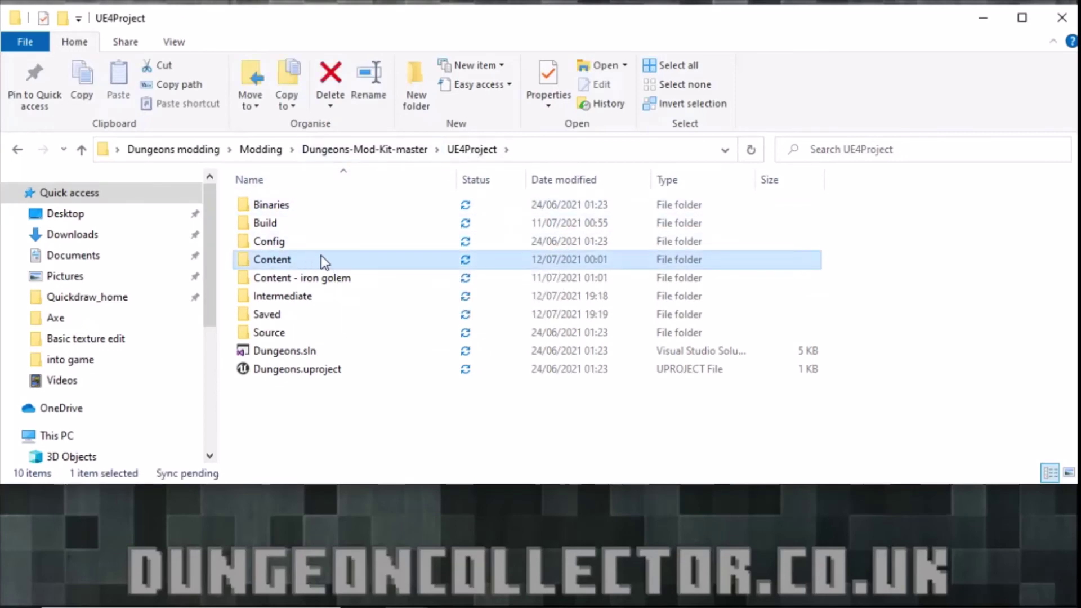
double_click(321, 257)
double_click(291, 207)
double_click(293, 206)
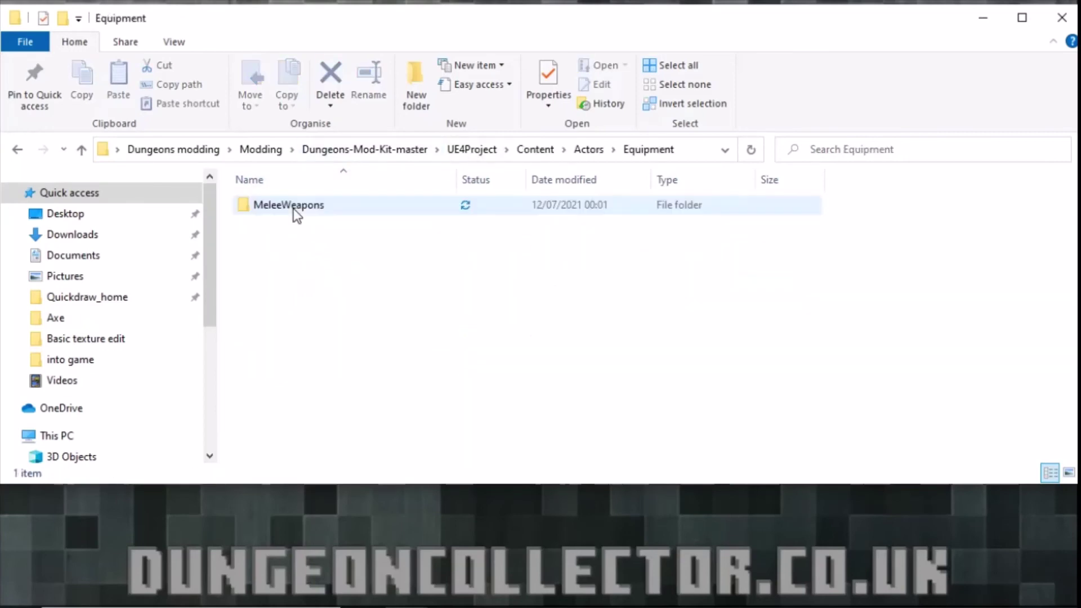
double_click(294, 208)
double_click(296, 206)
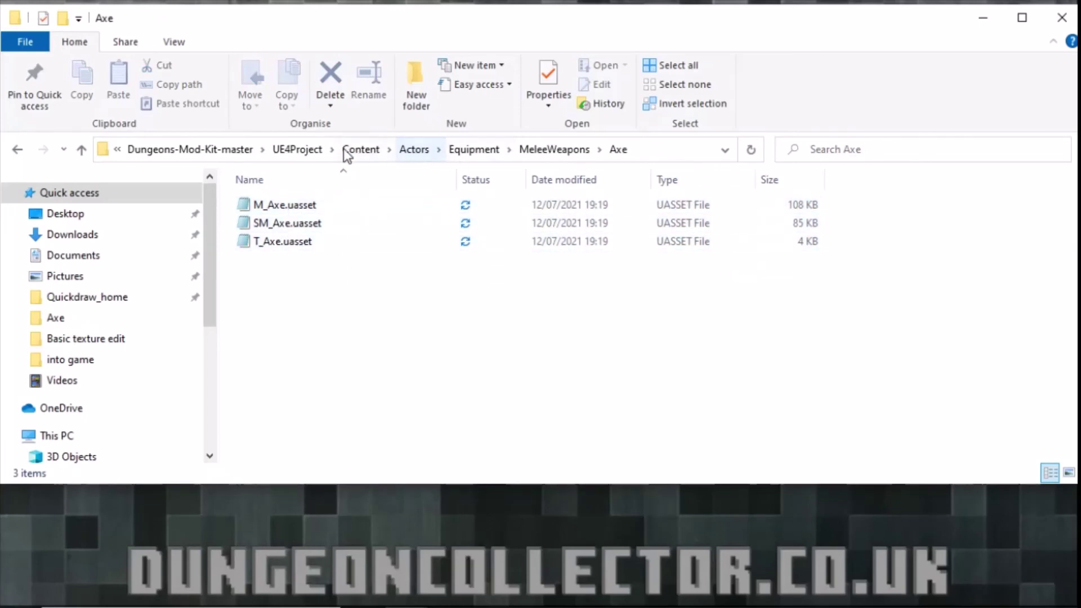
- Go back to Dungeons-Mod-Kit-master and run cook_assets.bat
left_click(294, 150)
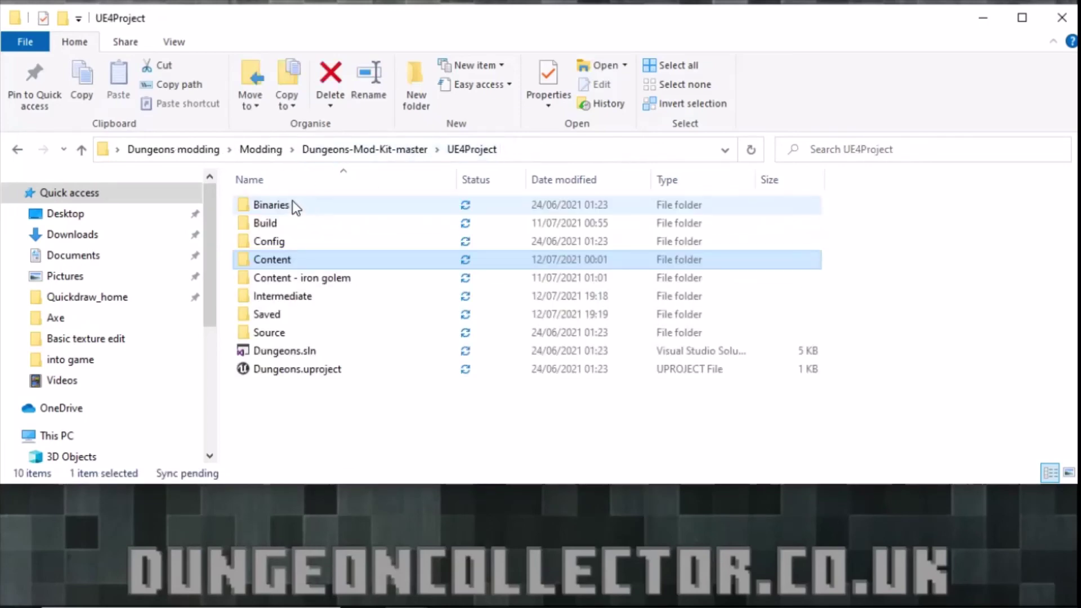
left_click(380, 149)
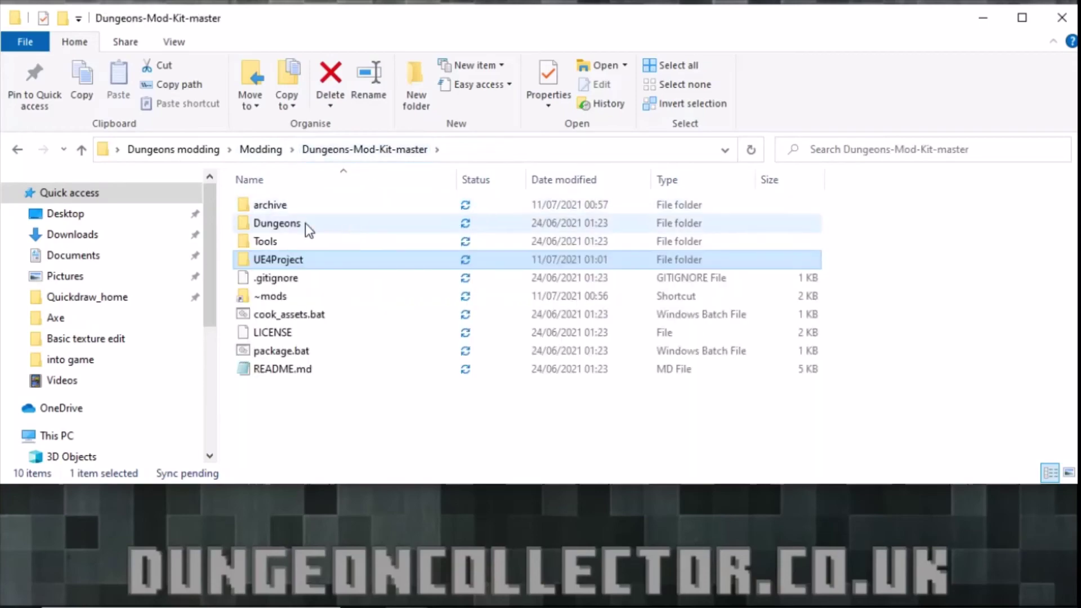
double_click(293, 316)
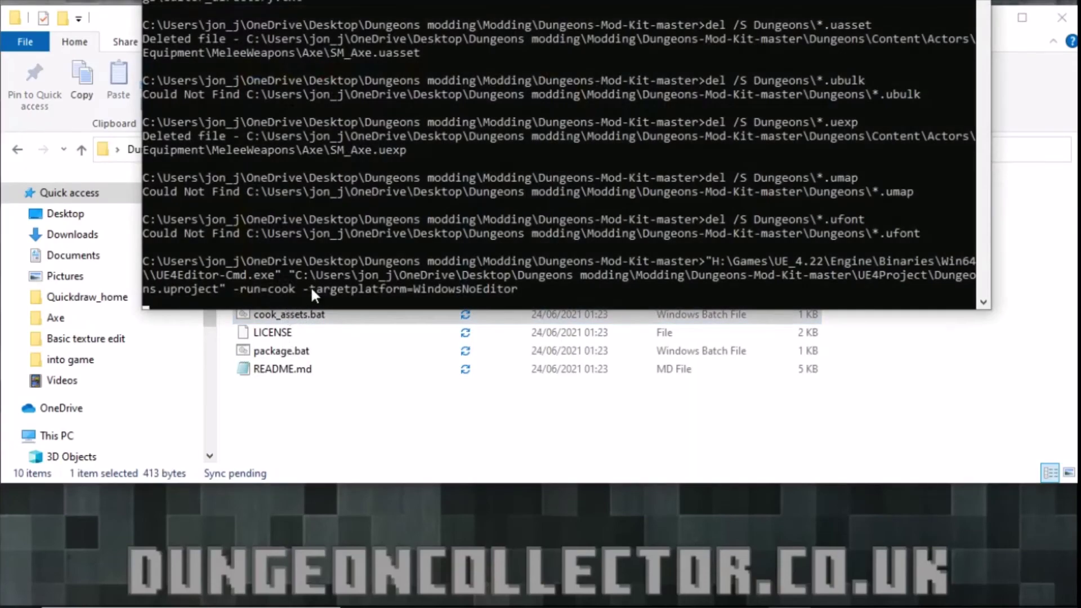
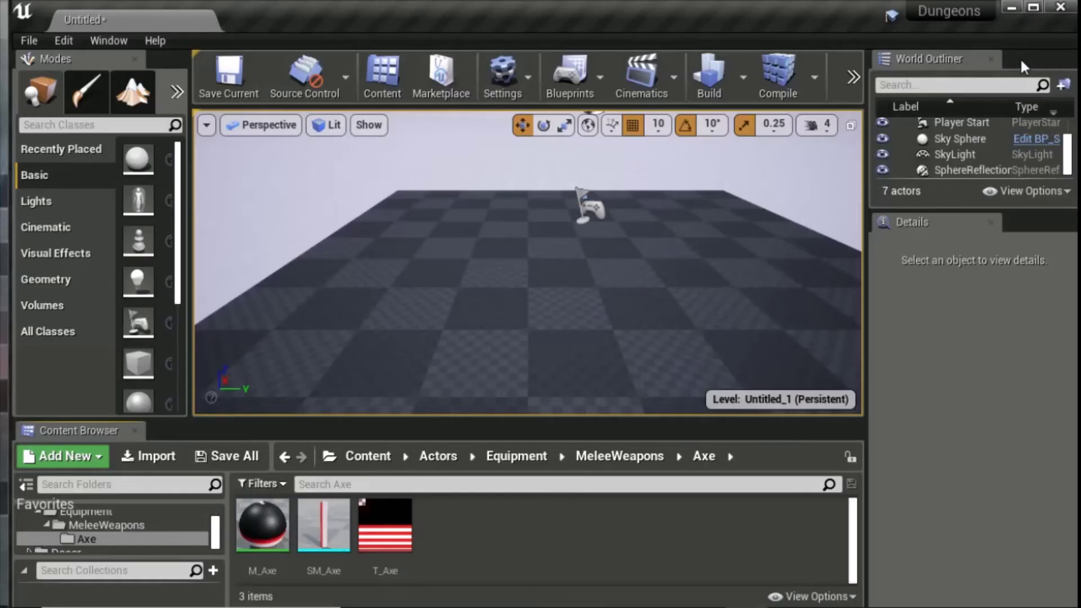
- Minimize Unreal and browse Dungeons modding > Modding into the Dungeons-Mod-Kit-master folder
left_click(1009, 8)
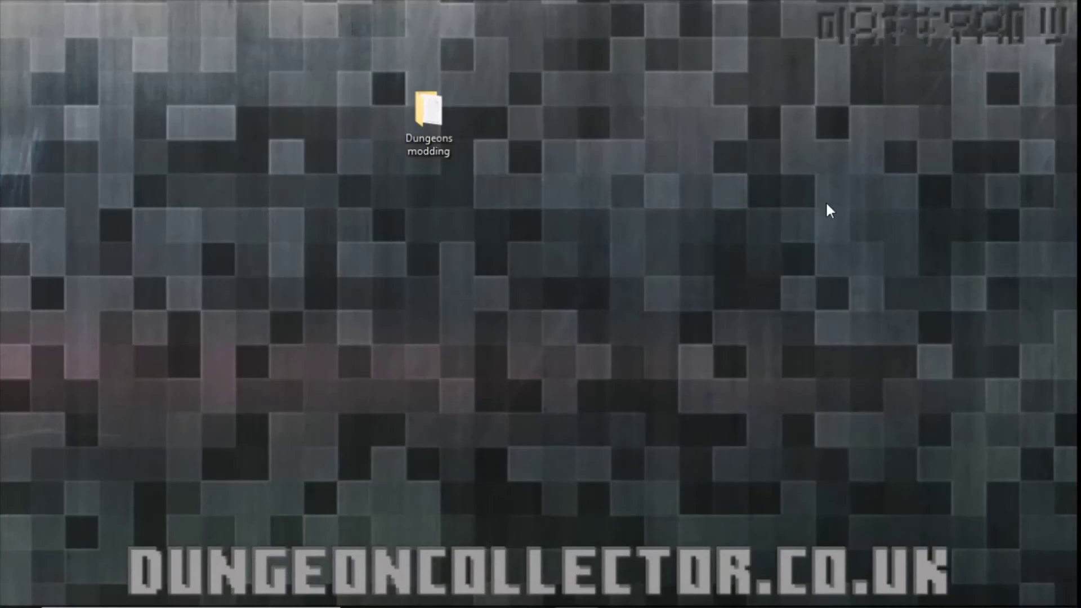
double_click(427, 114)
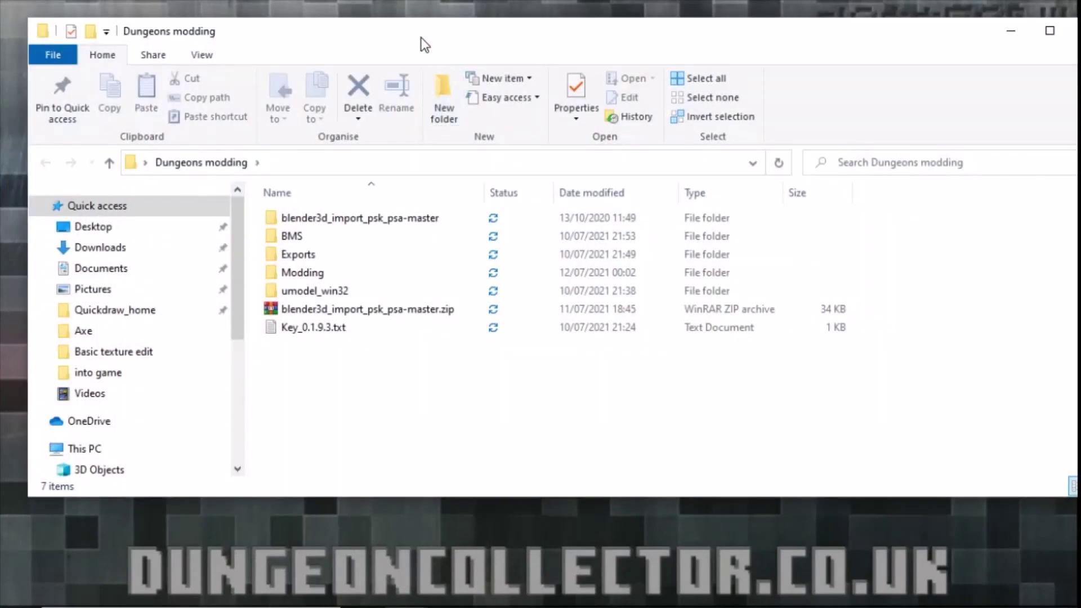
left_click_drag(420, 37, 391, 23)
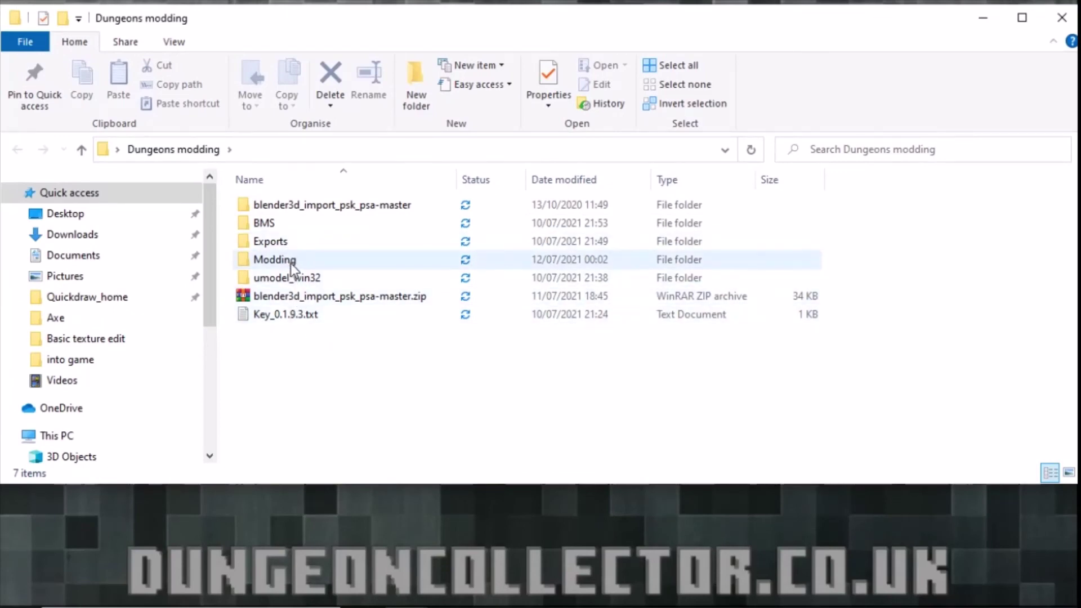
double_click(291, 262)
left_click(303, 222)
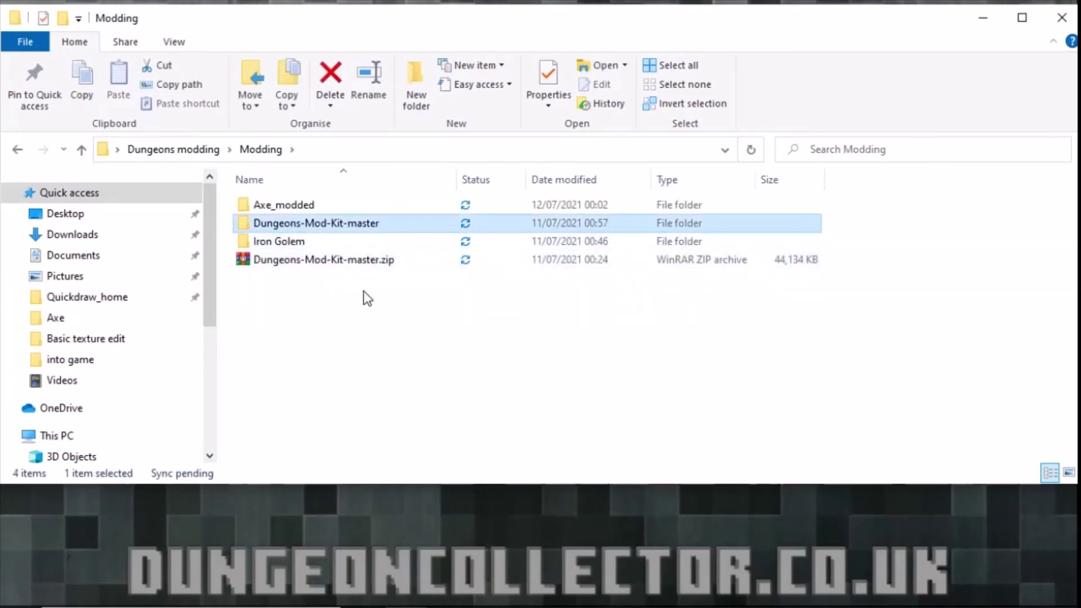
double_click(334, 223)
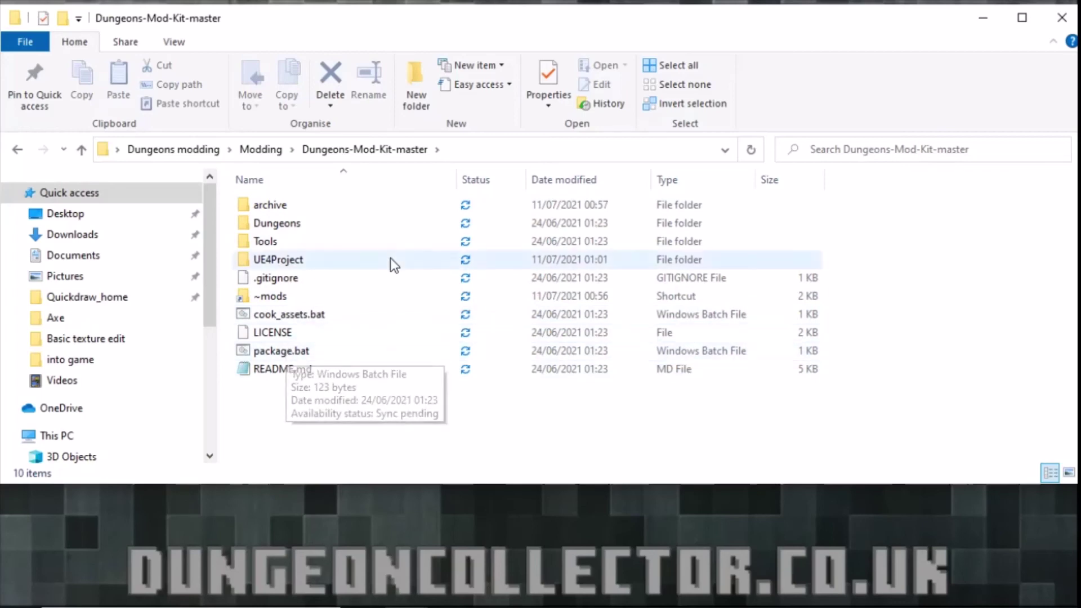
- Confirm the Axe folder holds M_Axe, SM_Axe and T_Axe, then return to Dungeons-Mod-Kit-master
double_click(307, 259)
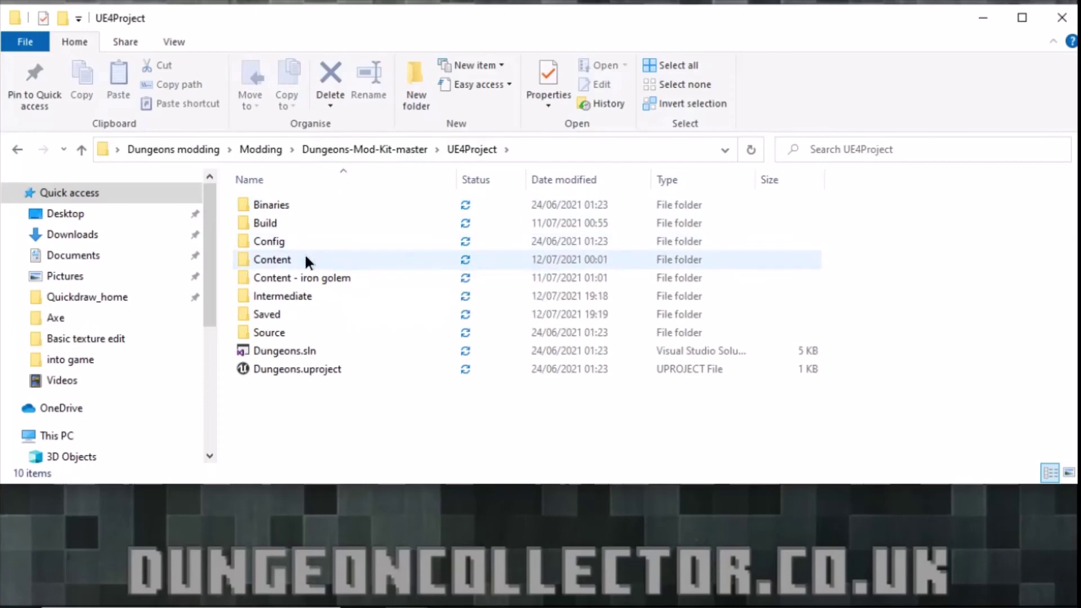
double_click(305, 259)
double_click(291, 207)
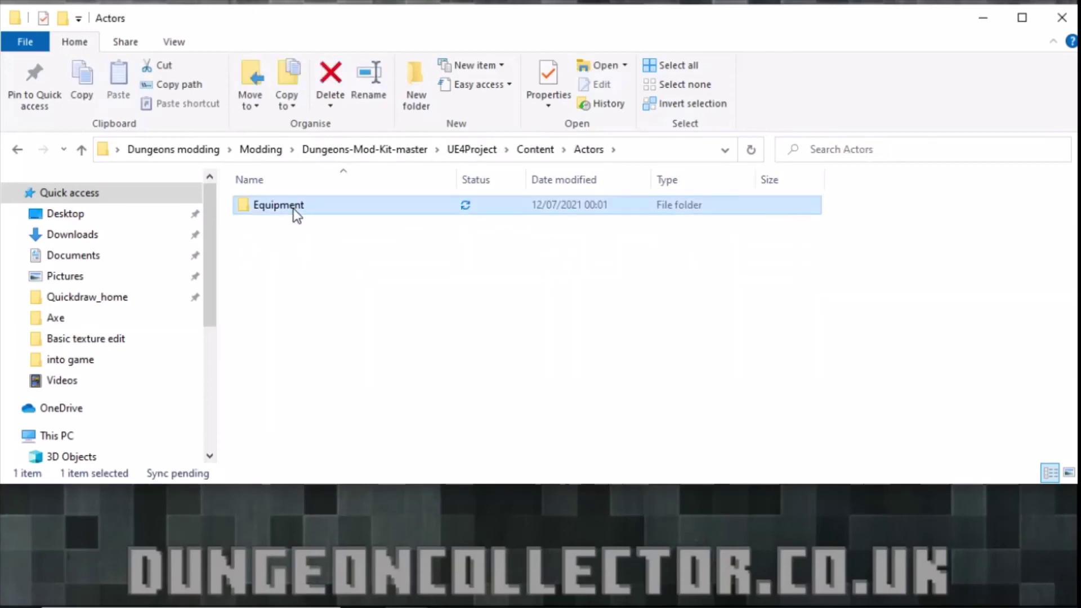
double_click(293, 208)
double_click(293, 208)
double_click(297, 208)
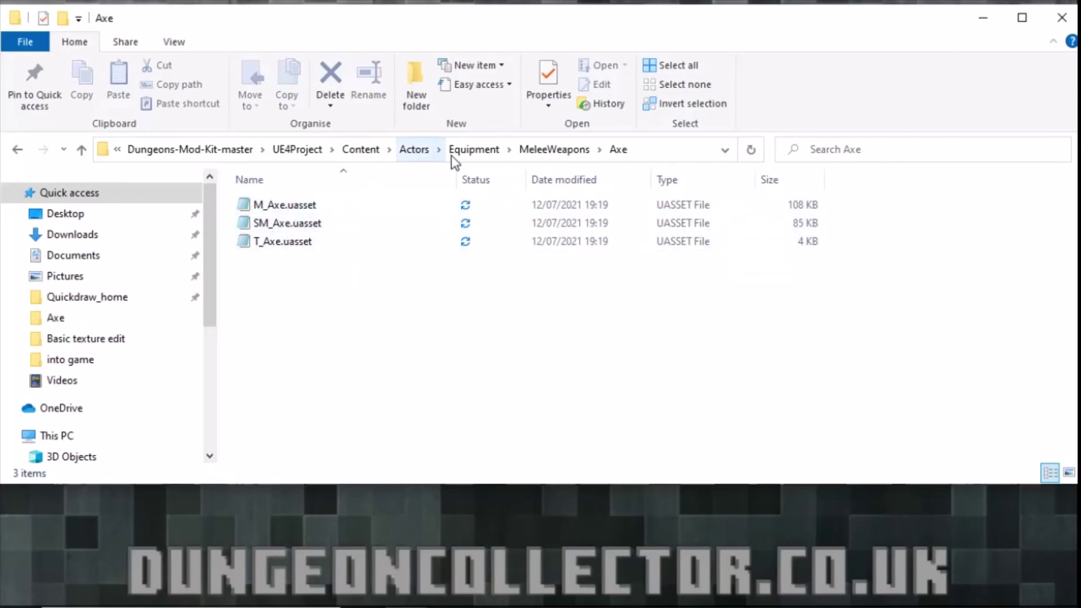
left_click(313, 151)
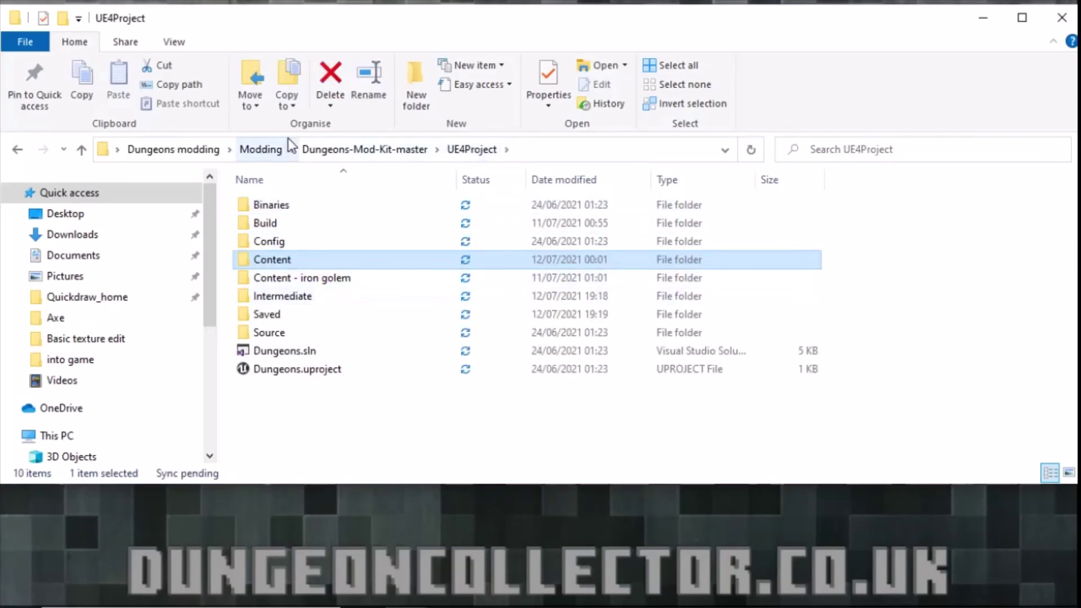
left_click(362, 150)
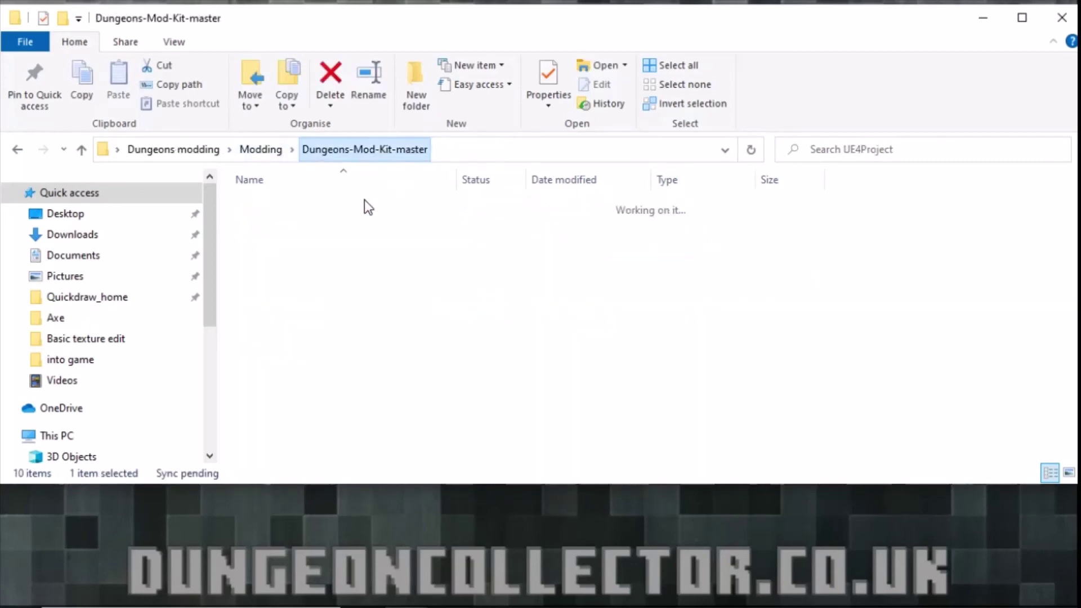
- Run cook_assets.bat until it finishes with 0 errors, then run package.bat
double_click(289, 315)
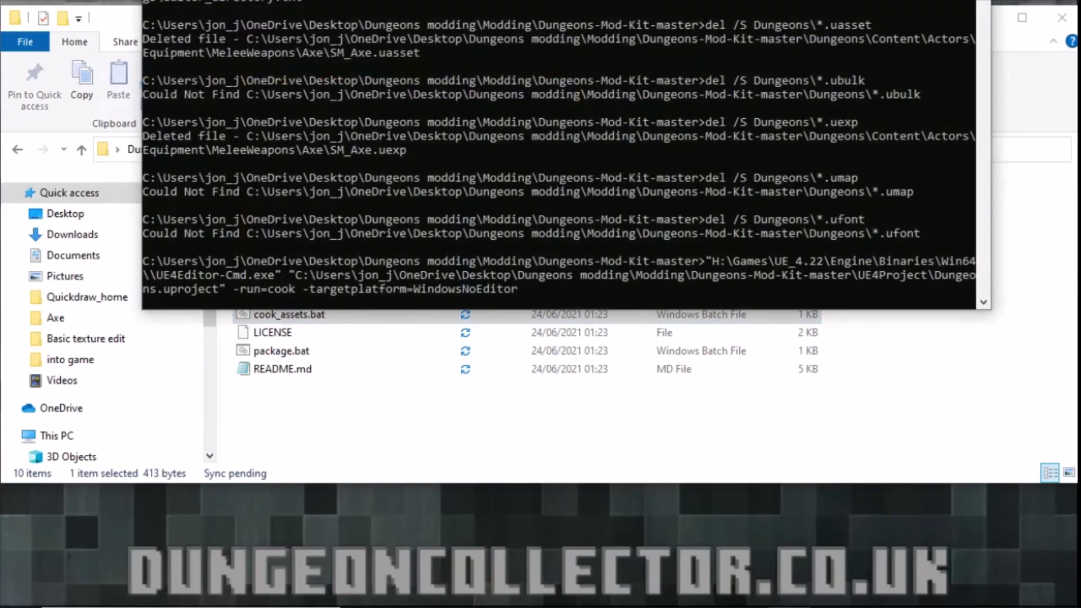
left_click_drag(450, 1, 425, 41)
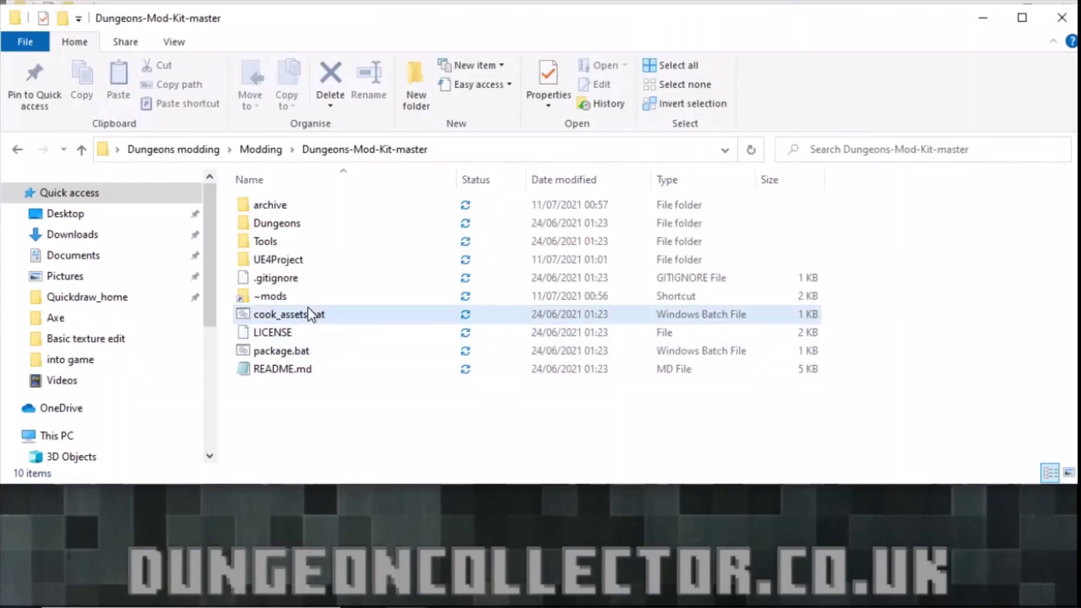
left_click(300, 350)
double_click(299, 350)
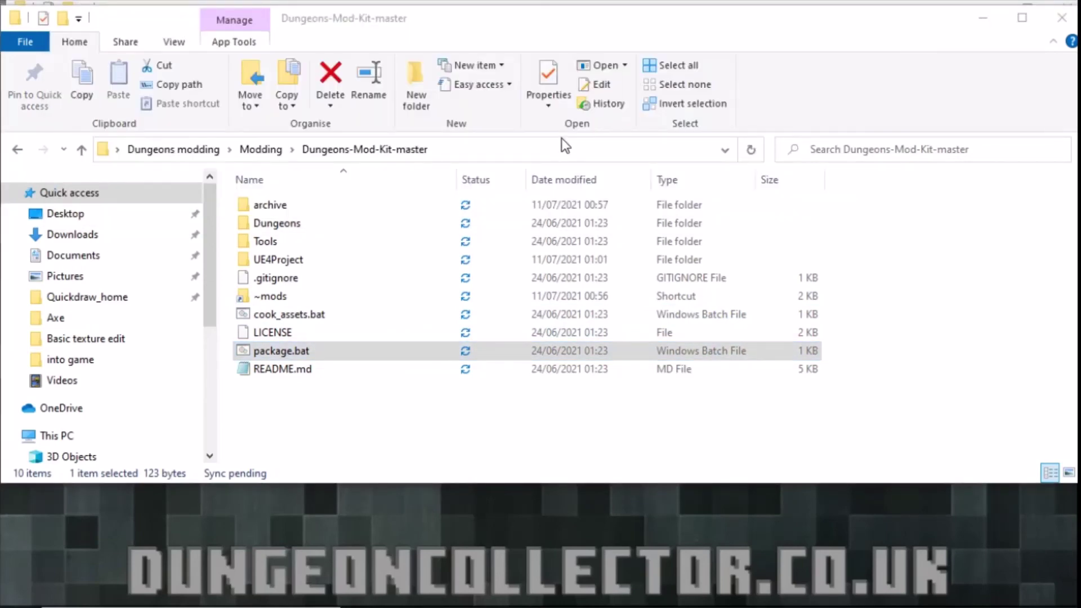
right_click(368, 455)
left_click(295, 435)
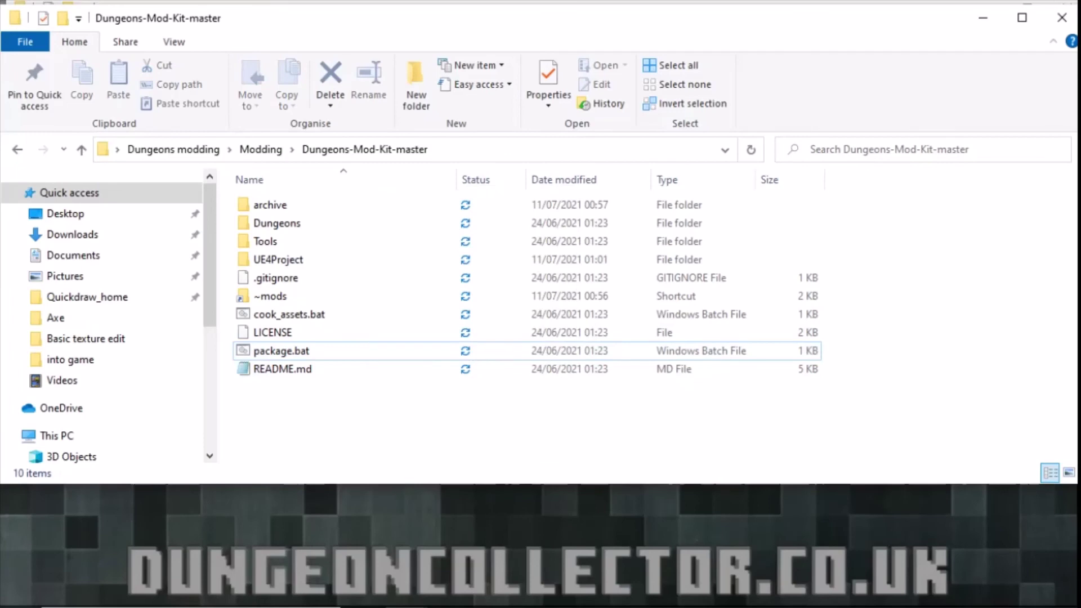
- Launch Minecraft Dungeons [Modding] via a 'mine' Start search and select the level-336 hero
left_click(14, 606)
type("mine")
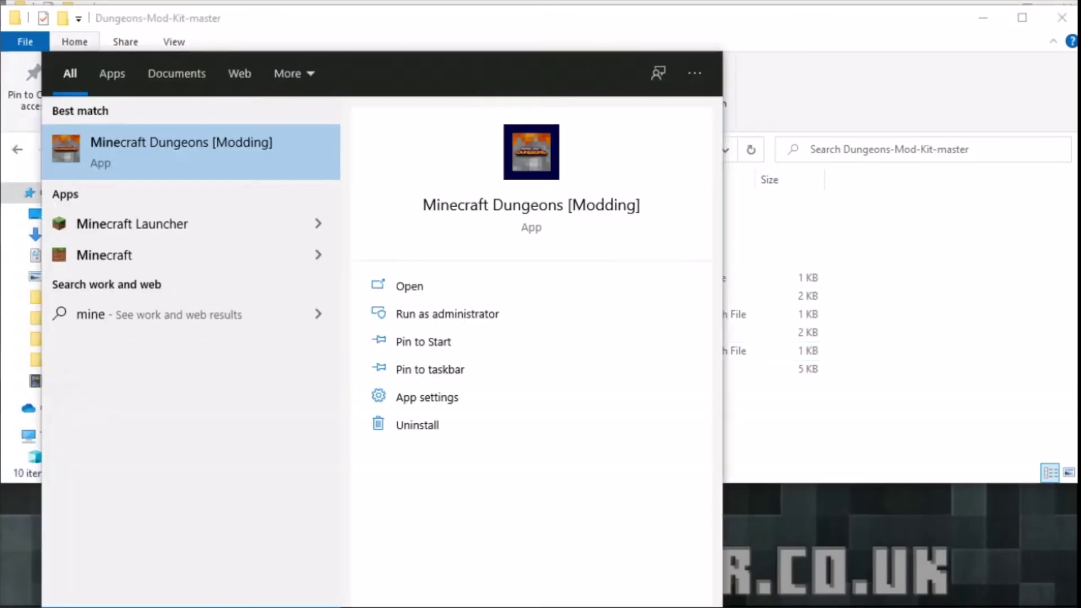
key("Return")
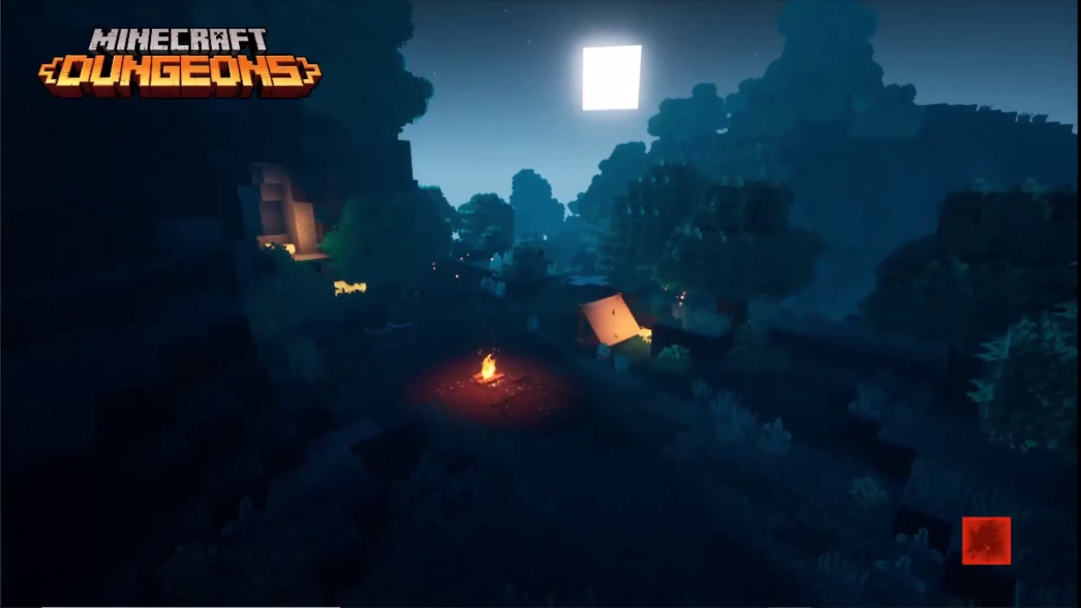
left_click(700, 243)
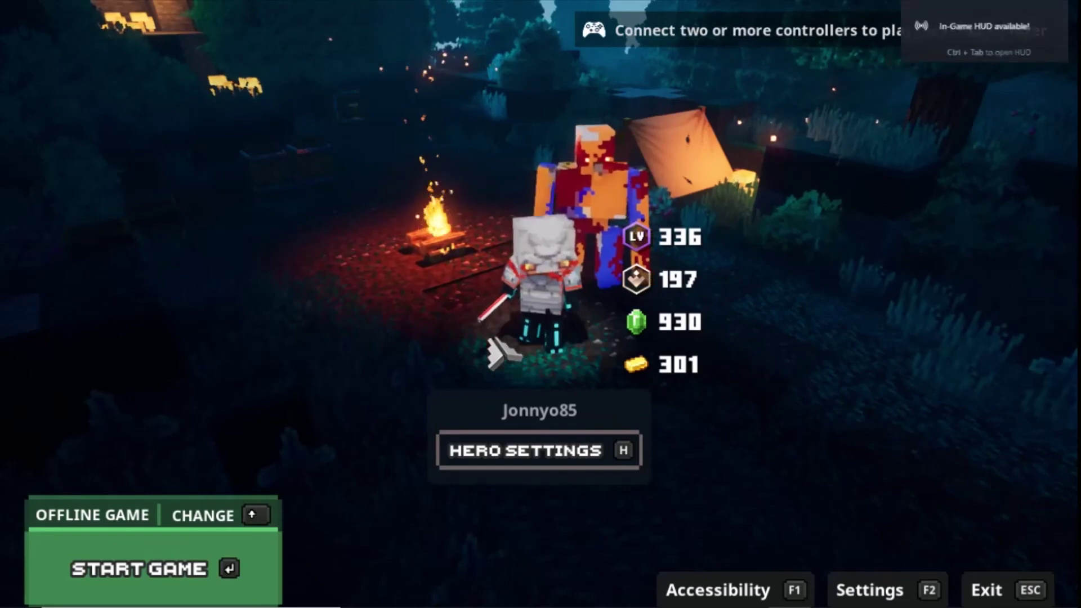
left_click(527, 459)
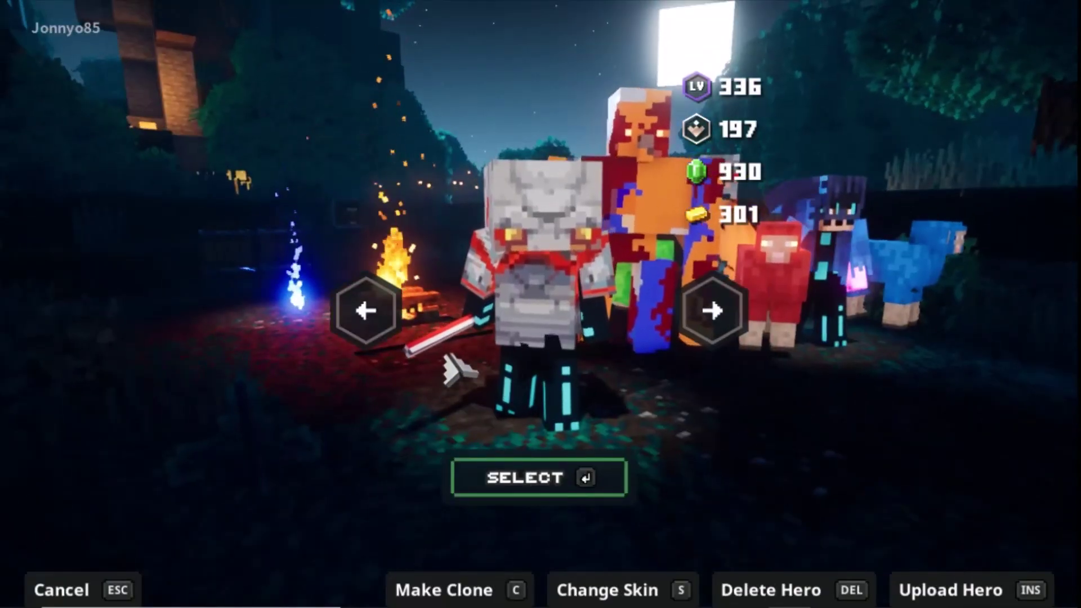
left_click(524, 485)
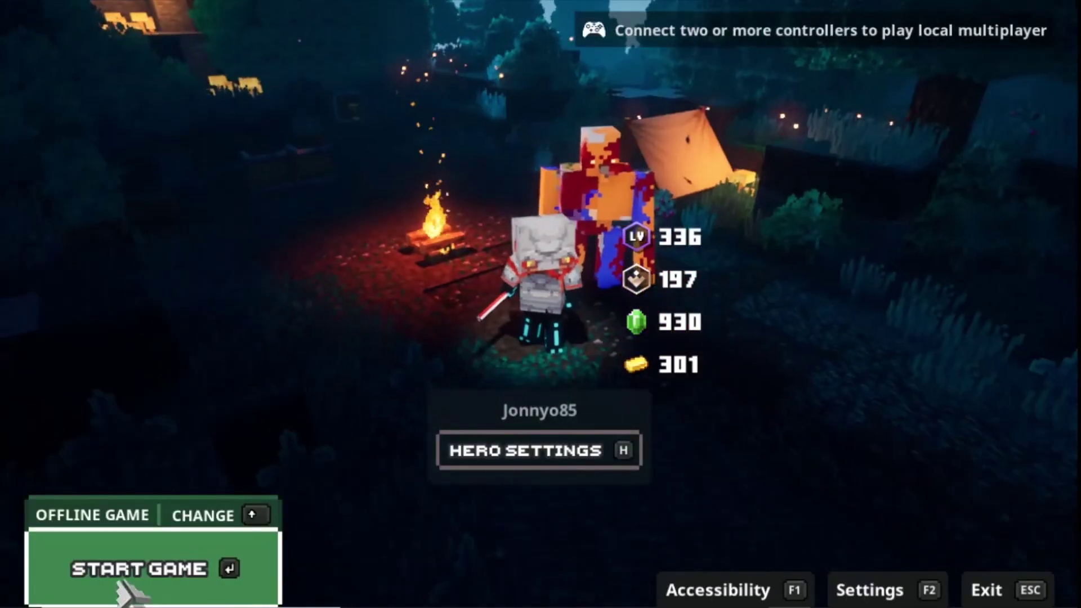
- Start the game, check the striped axe in the inventory, then zoom onto the hero in camp
left_click(164, 573)
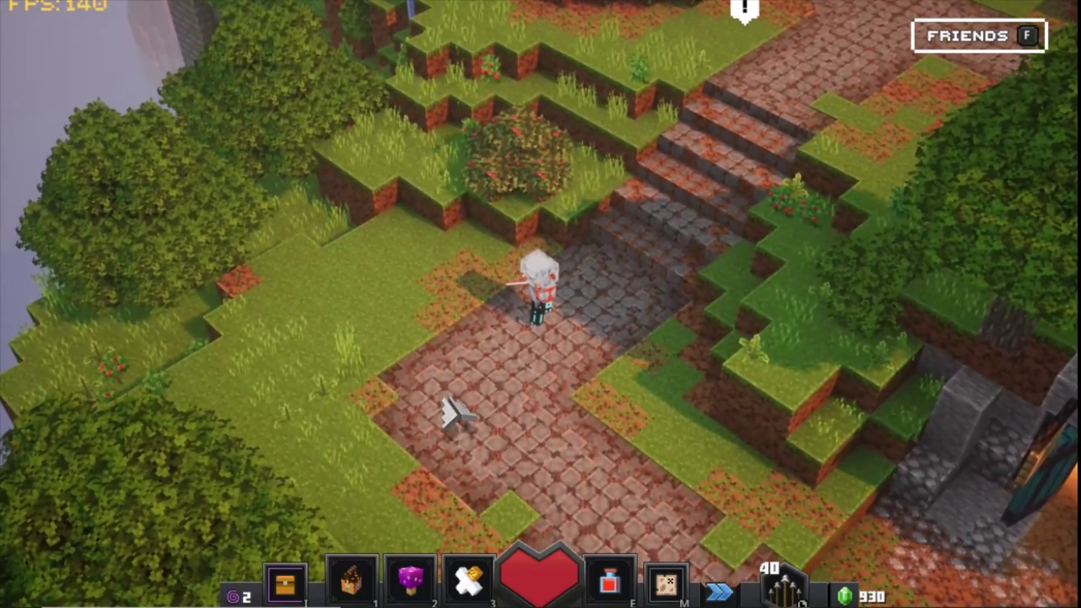
key("i")
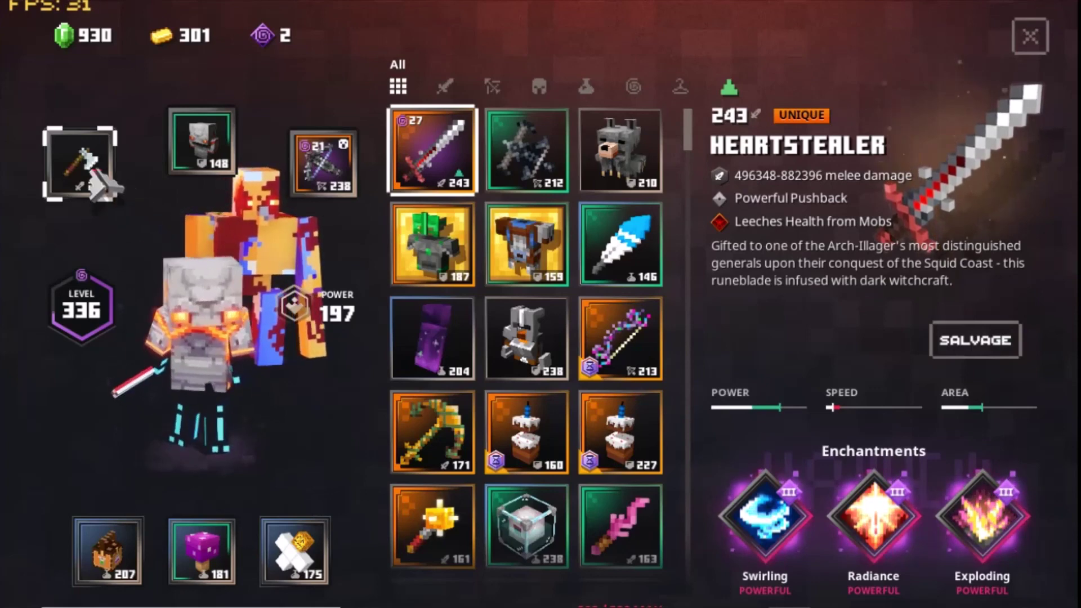
key("i")
scroll(698, 392, "up", 5)
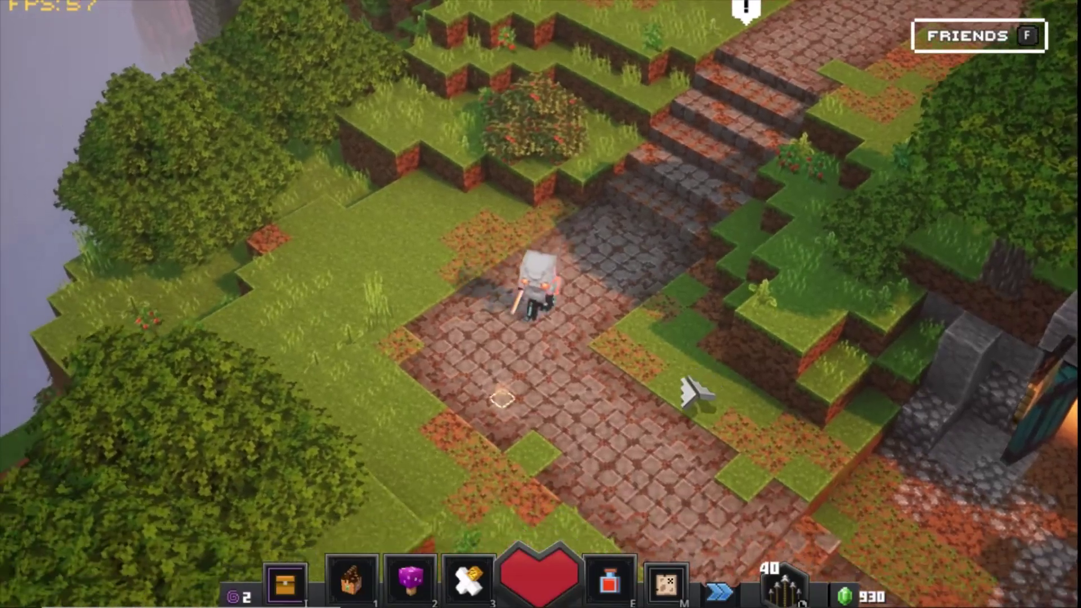